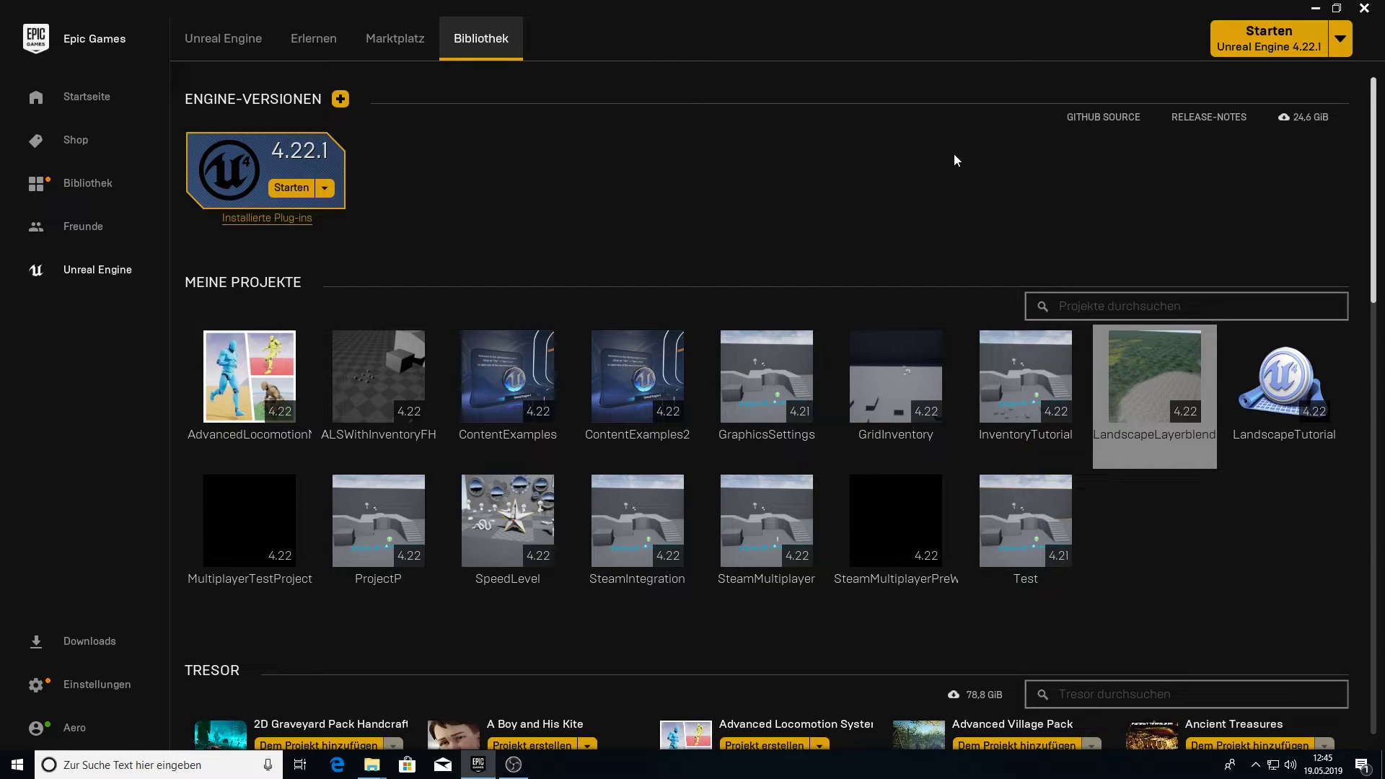
# Search the Marketplace for "substance" and open the Substance in Unreal Engine plugin page
pyautogui.click(405, 43)
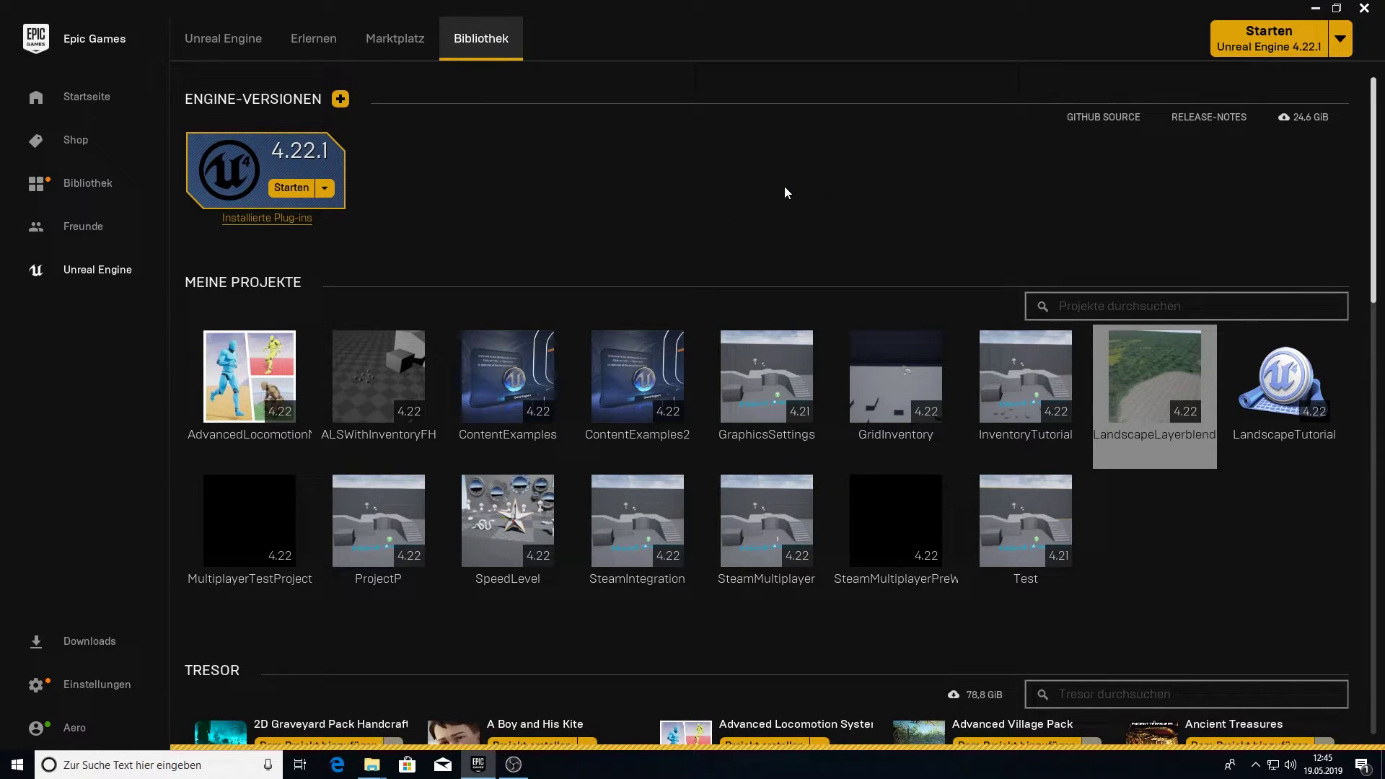
pyautogui.write('su')
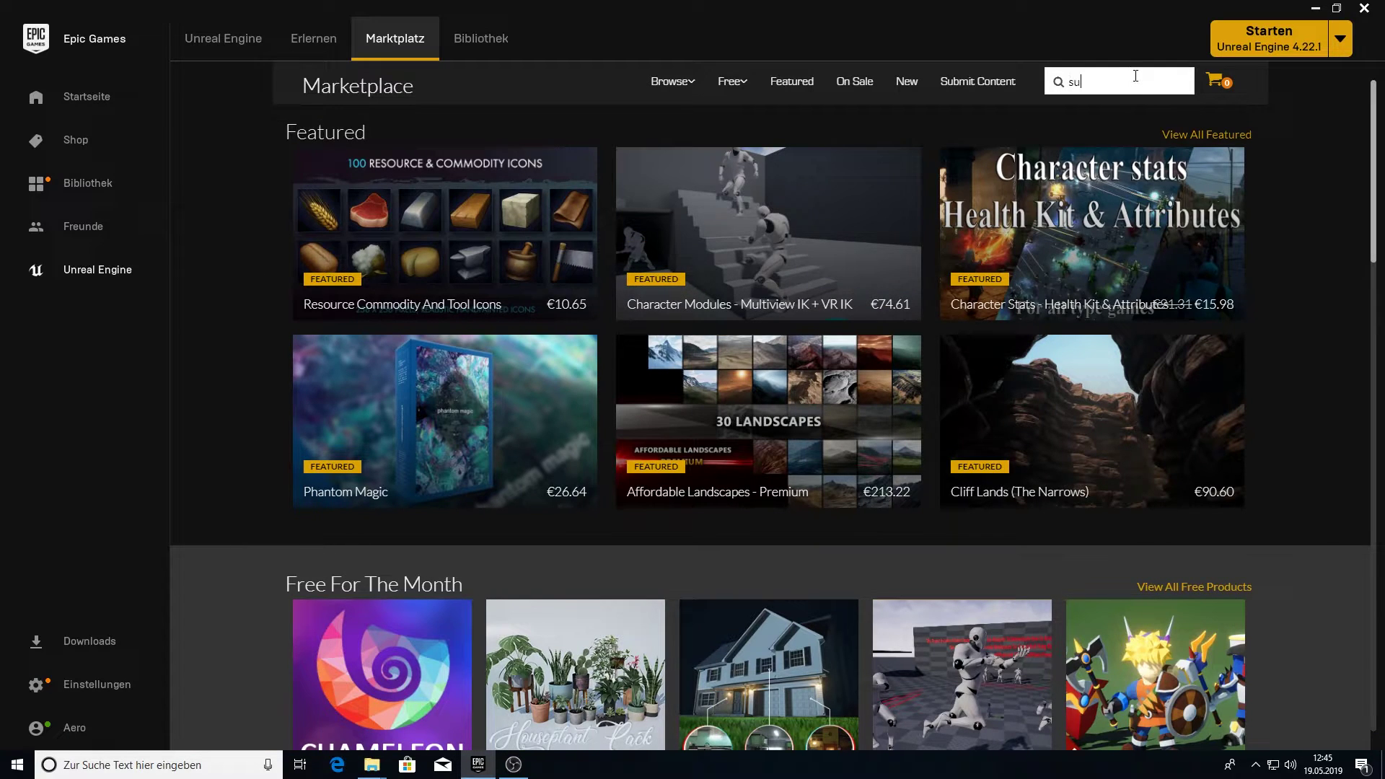
pyautogui.write('bstance')
pyautogui.press('Return')
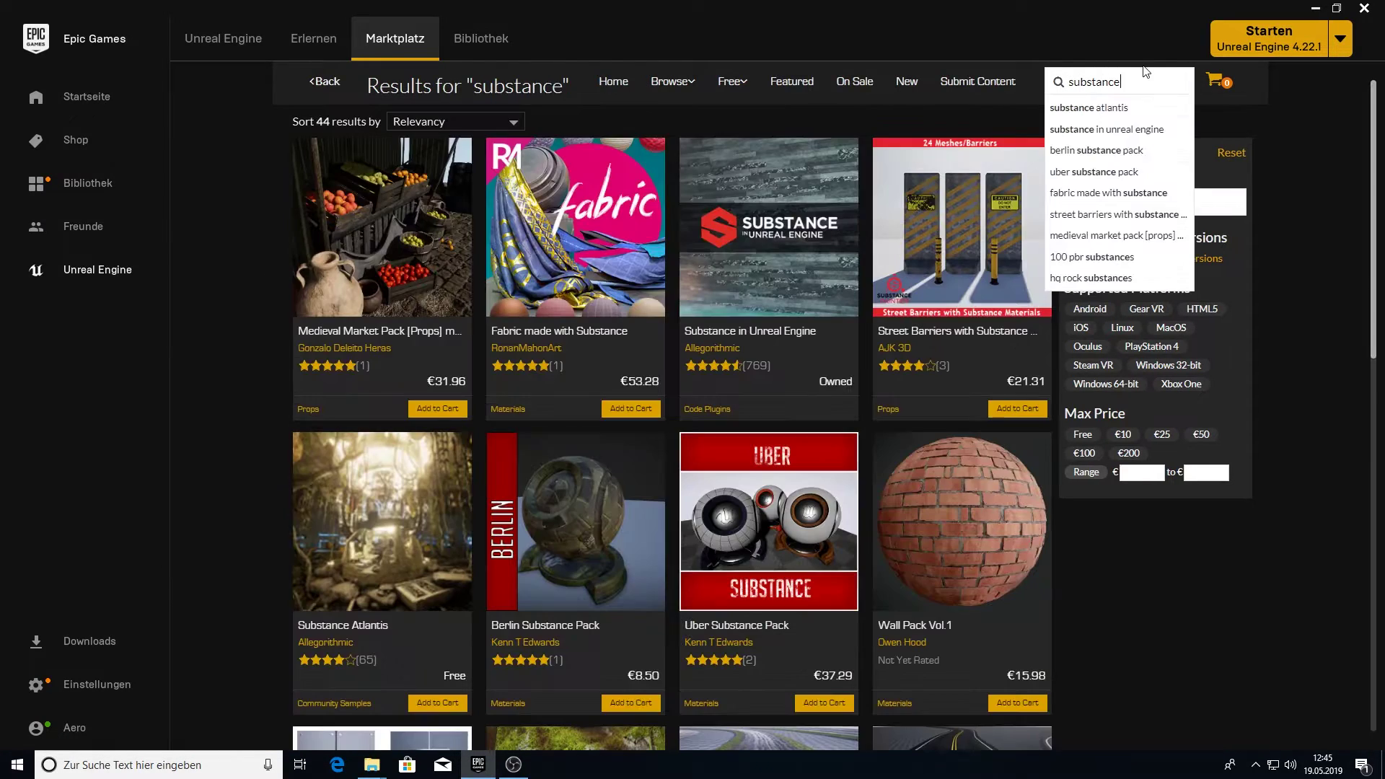
pyautogui.click(791, 262)
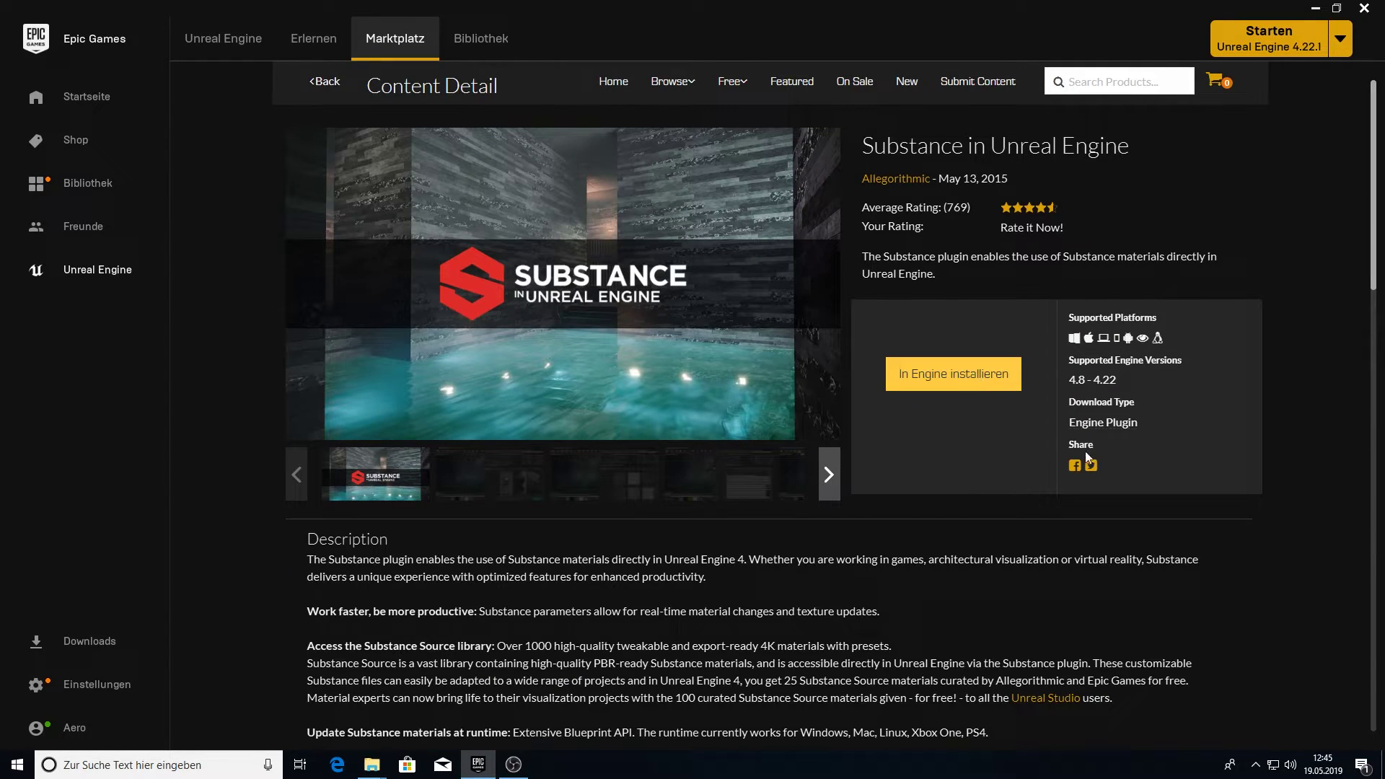
# Try to install the Substance in Unreal Engine plugin to the engine
pyautogui.click(963, 376)
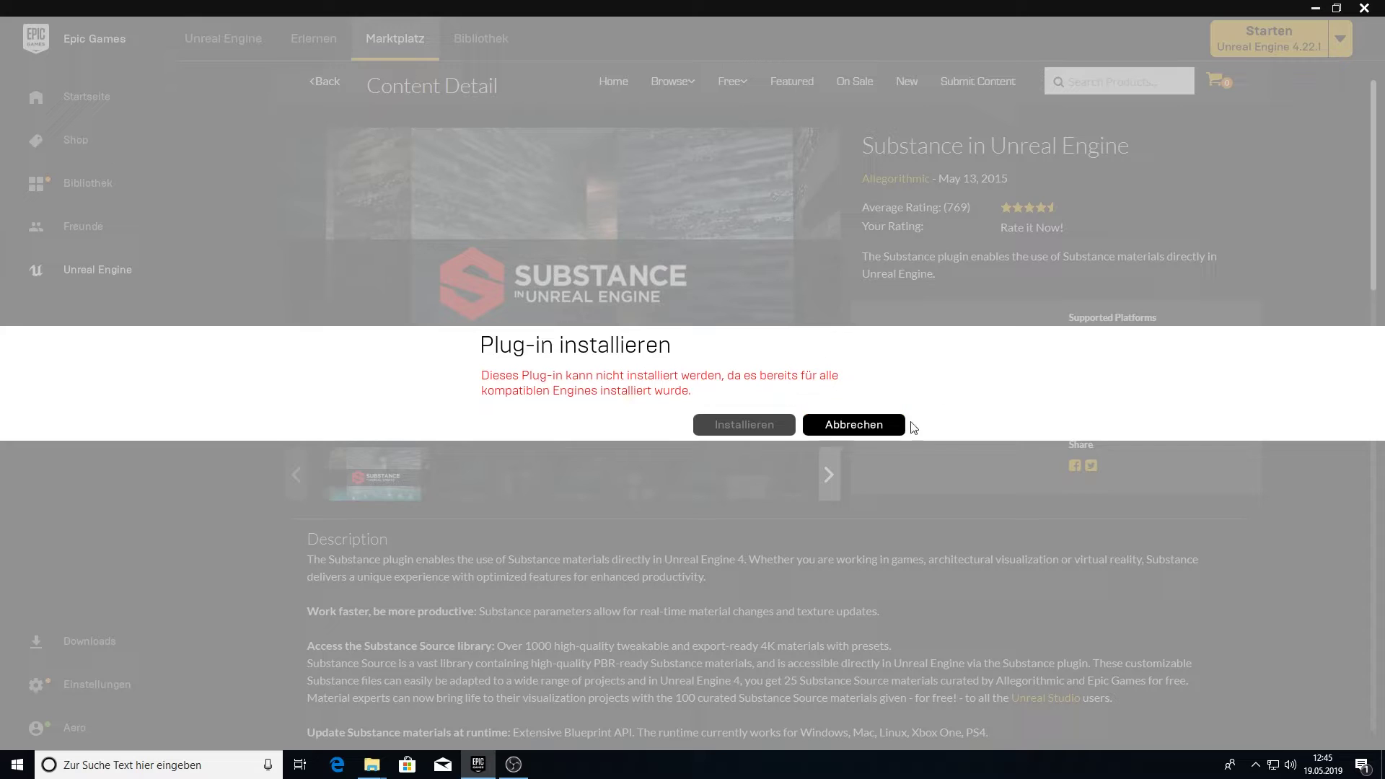
pyautogui.click(860, 427)
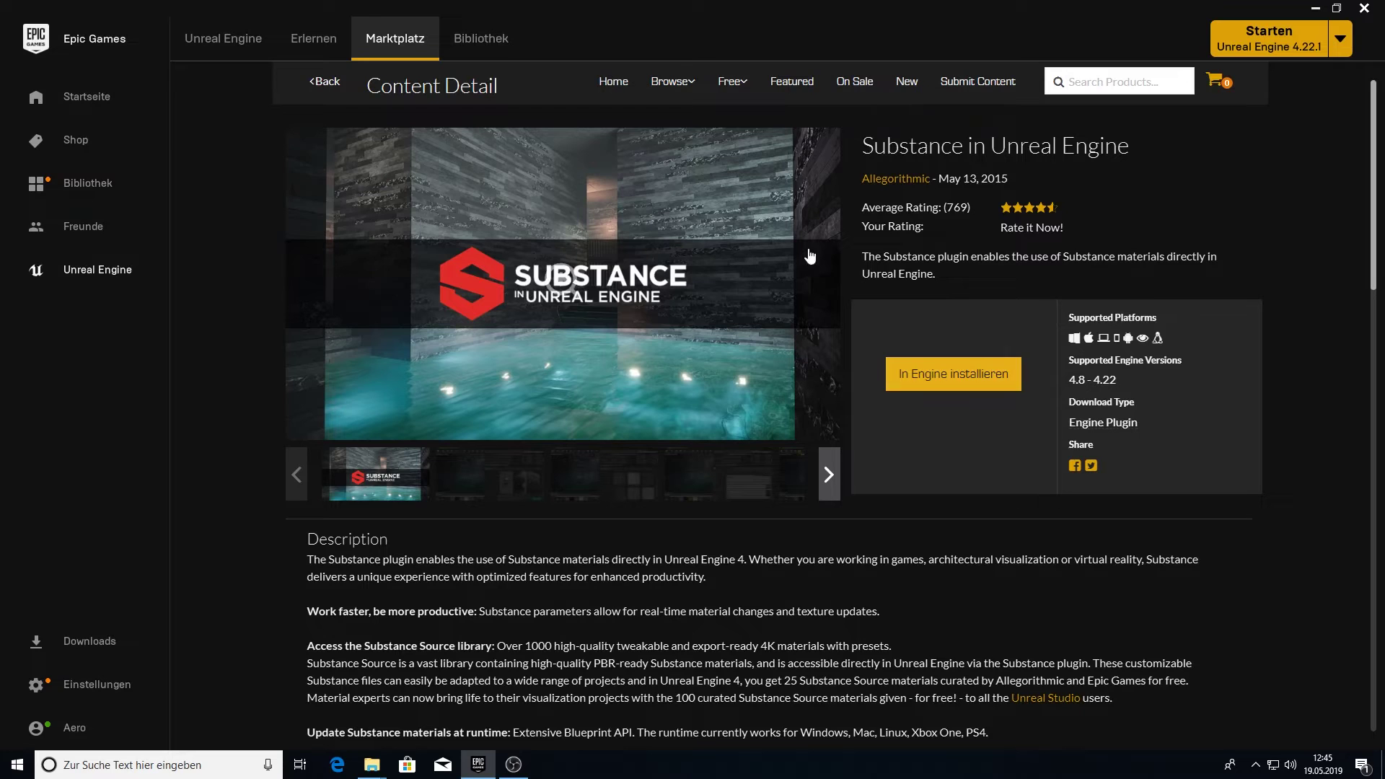
# Open the LandscapeTutorial project from the library of own projects
pyautogui.click(485, 42)
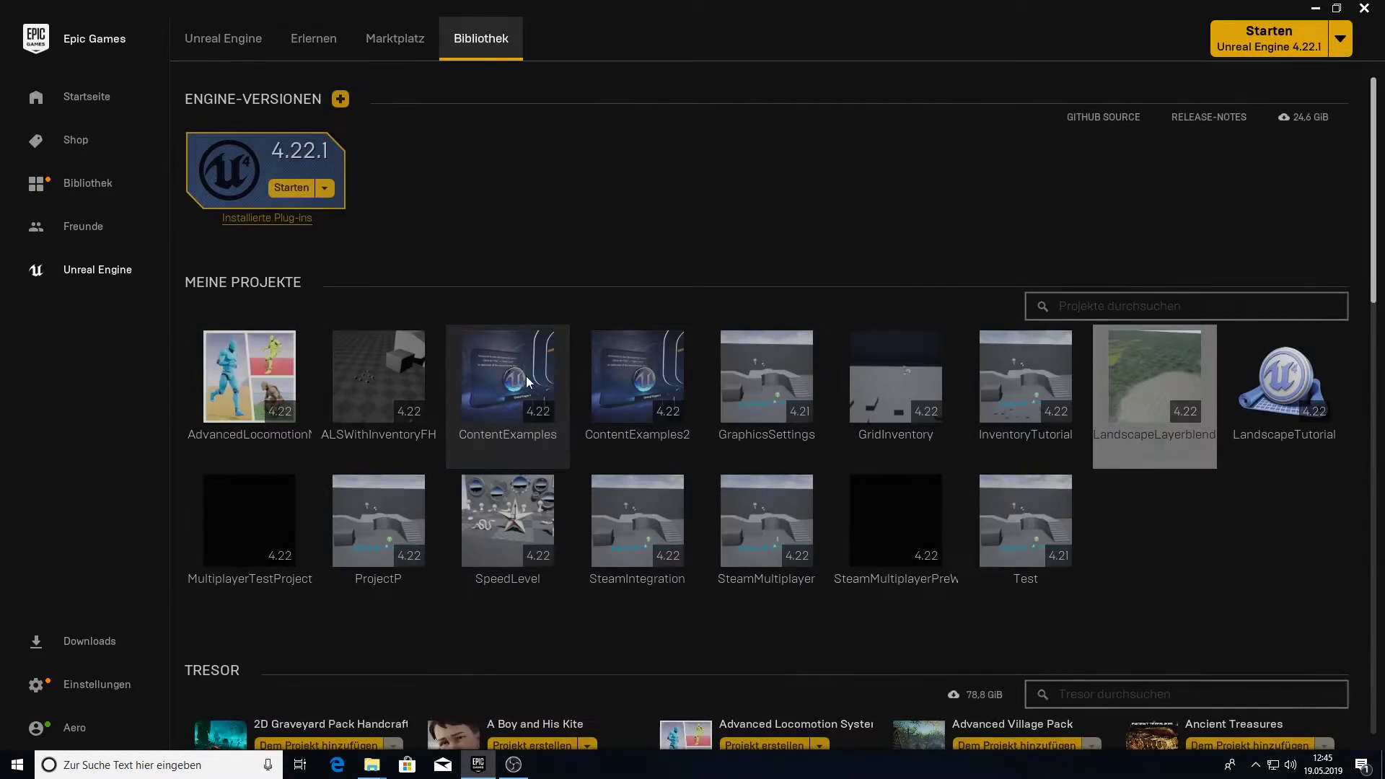
pyautogui.doubleClick(1263, 398)
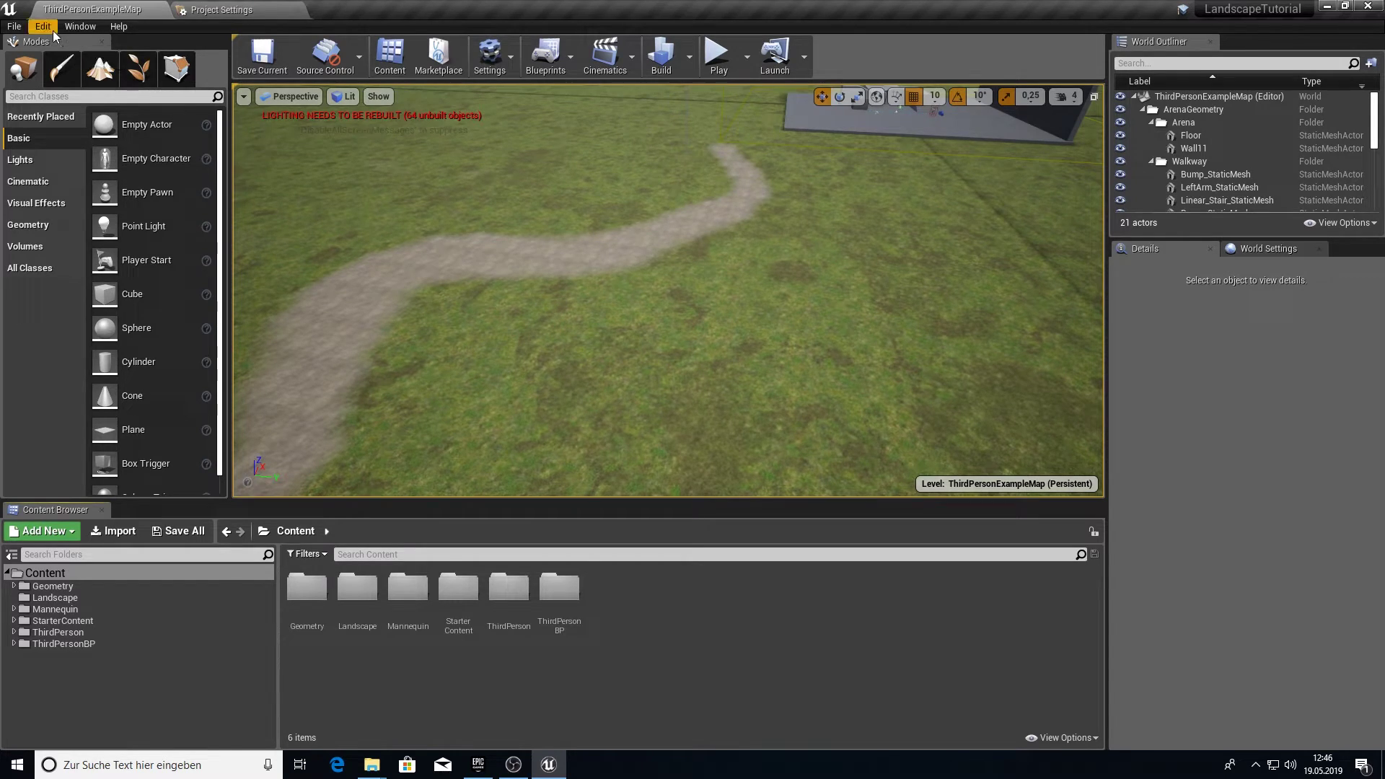
# Enable the installed Substance in UE4 plugin for the project and restart the editor
pyautogui.click(44, 26)
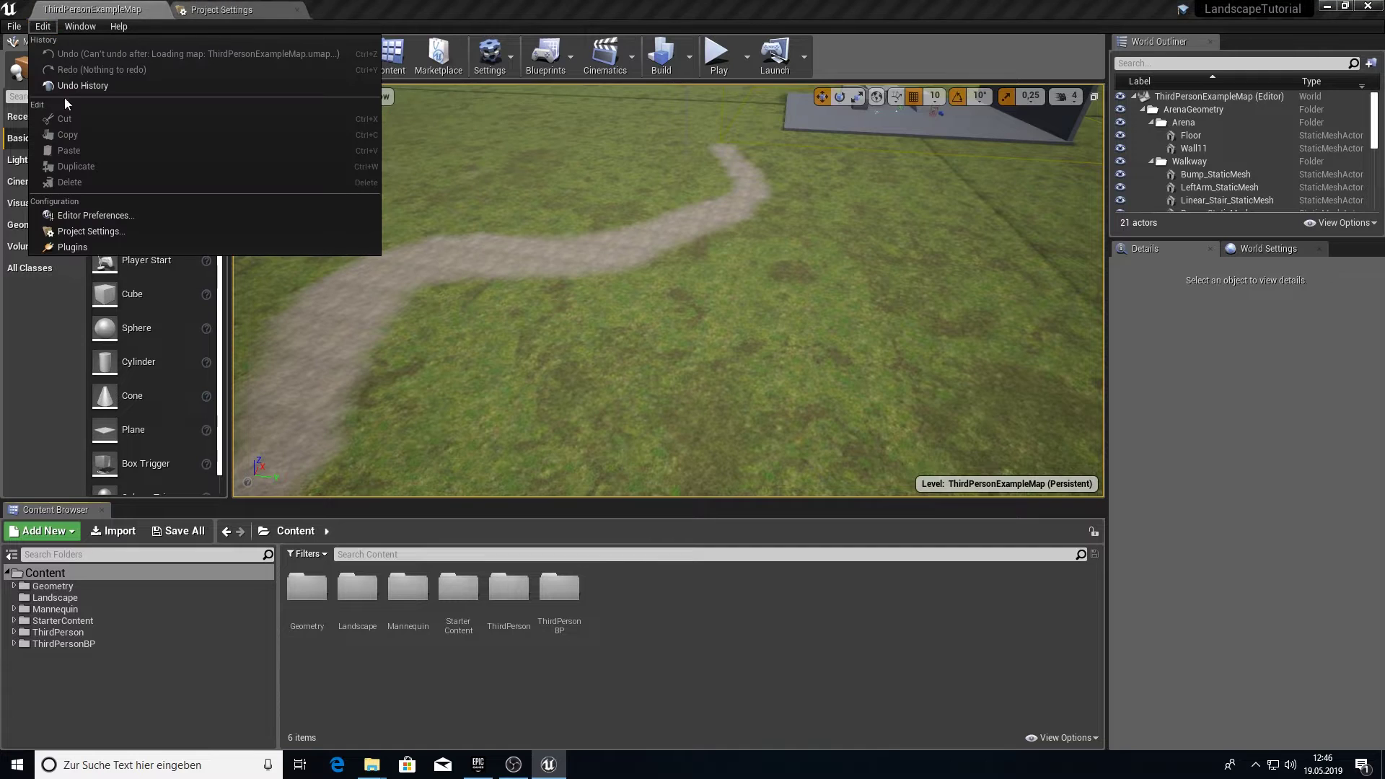
pyautogui.click(64, 247)
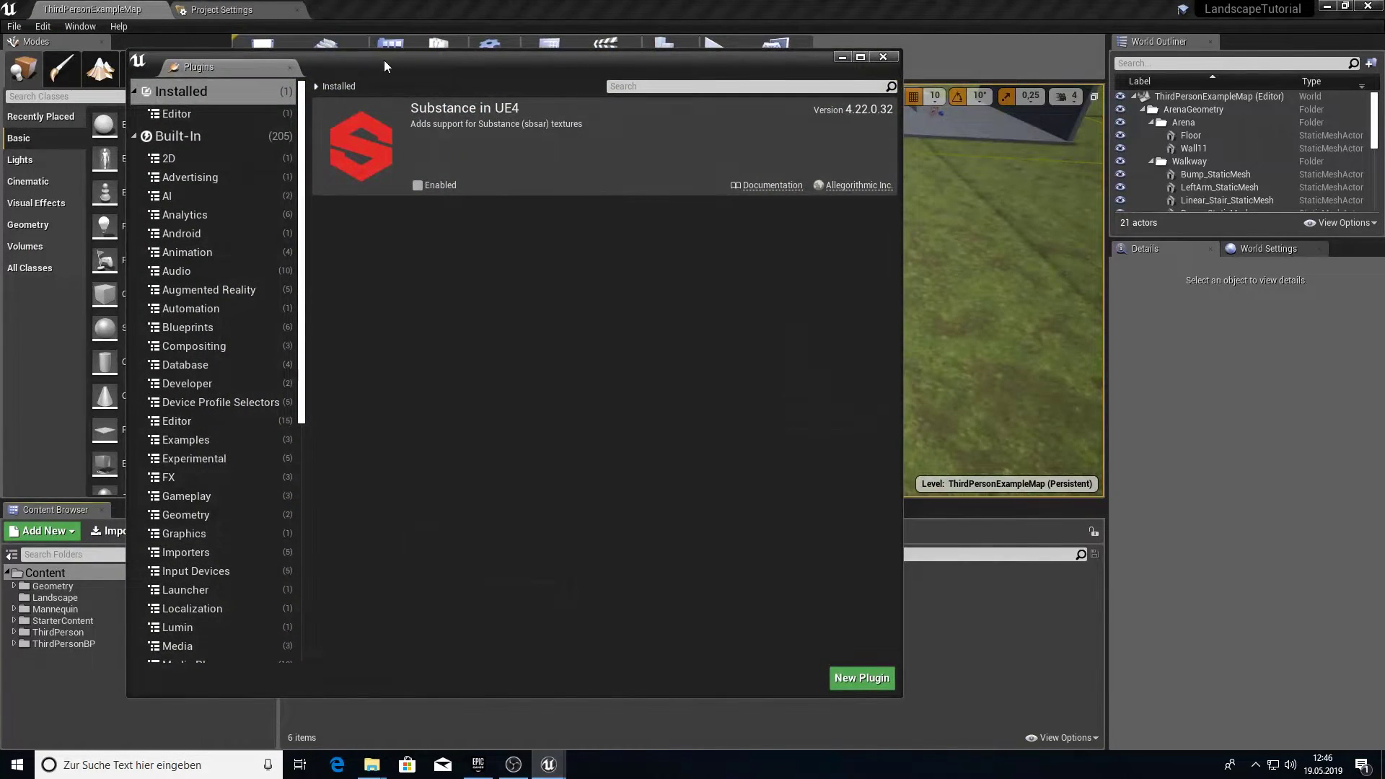
pyautogui.click(189, 94)
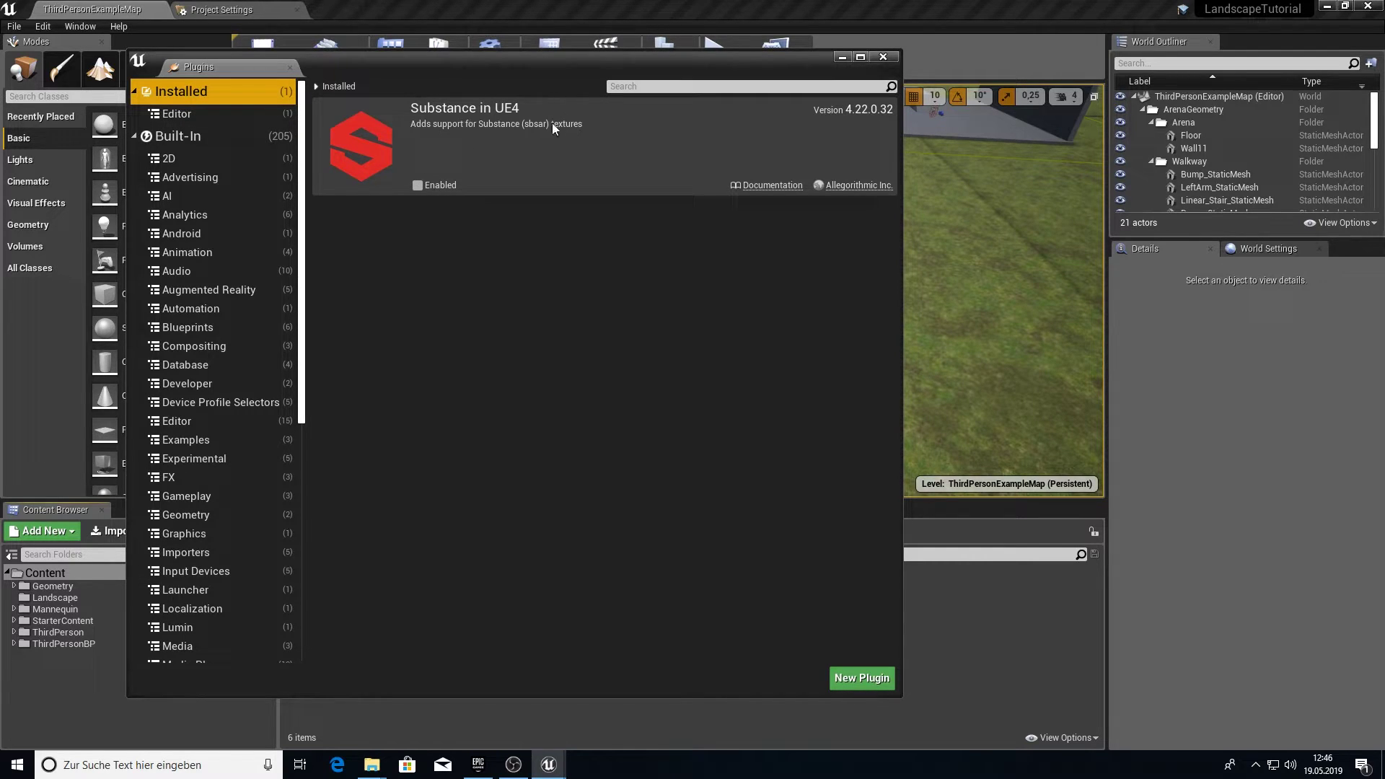
pyautogui.click(632, 87)
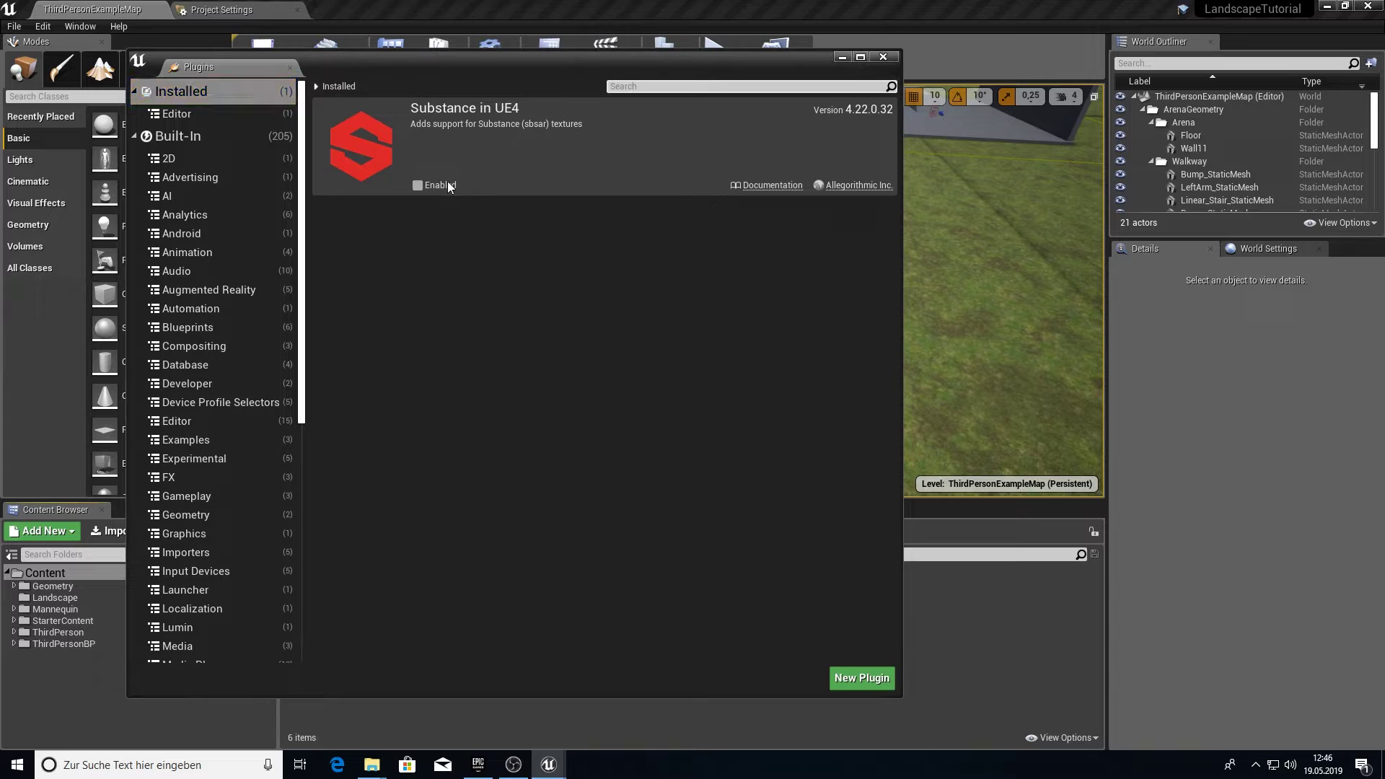
pyautogui.click(418, 186)
pyautogui.click(882, 649)
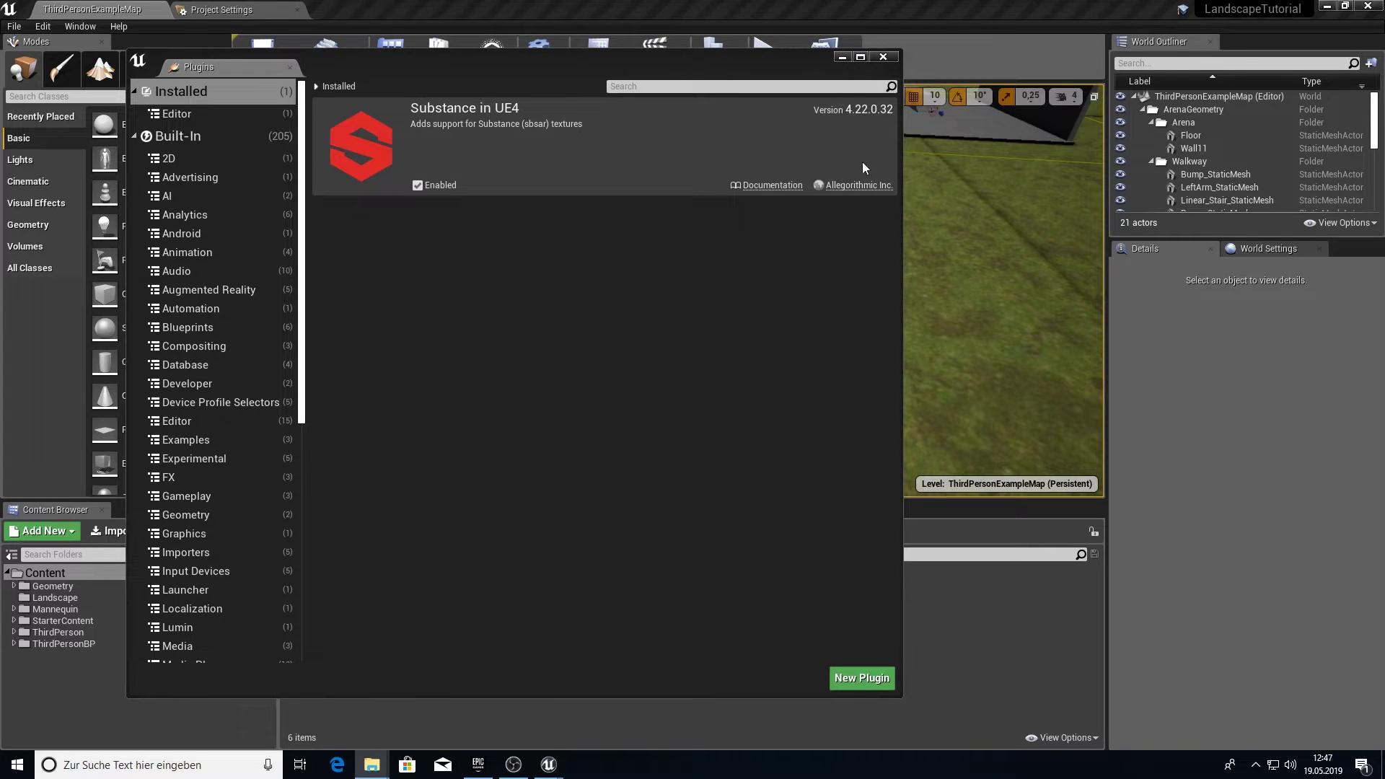
pyautogui.click(880, 61)
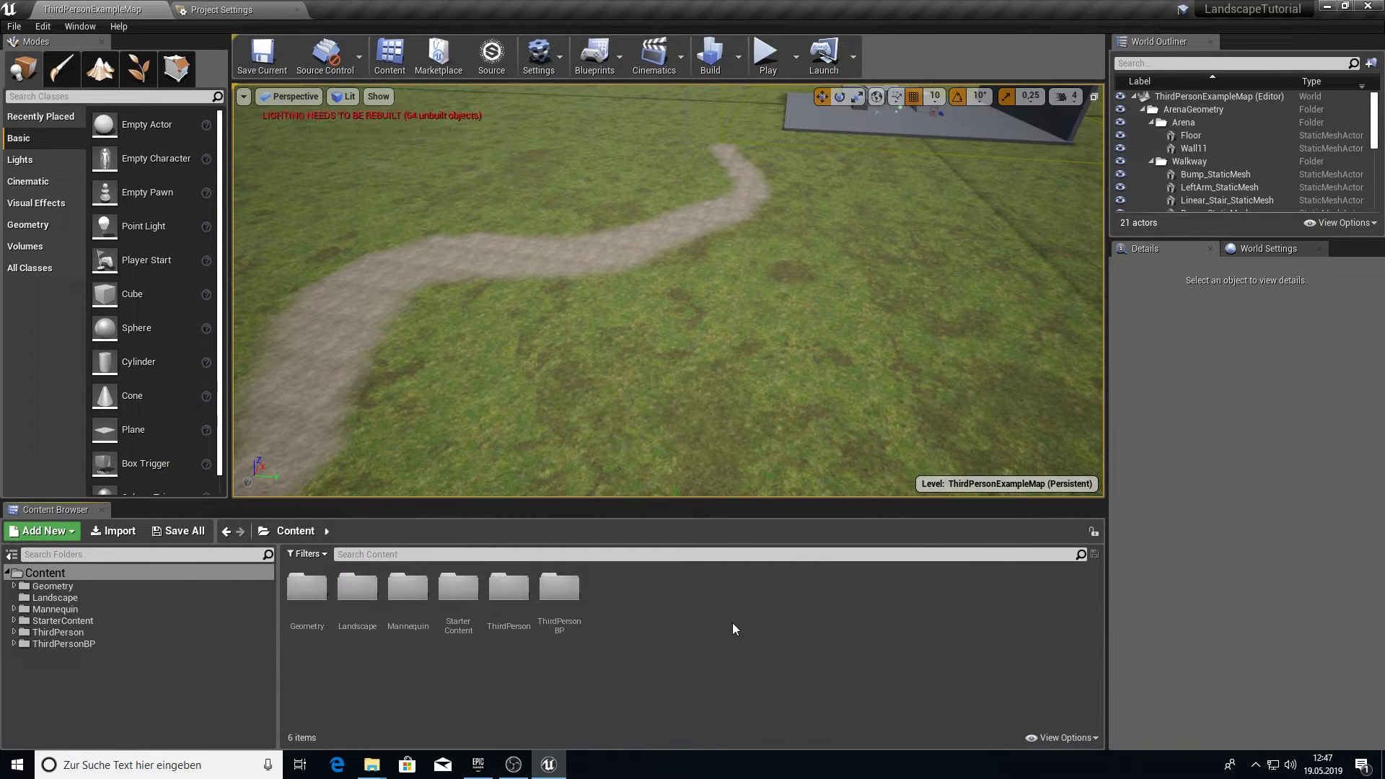
# Switch to Firefox, search Google for "substance content share" and open the Substance Share free exchange platform
pyautogui.press('super')
pyautogui.write('fire')
pyautogui.press('Return')
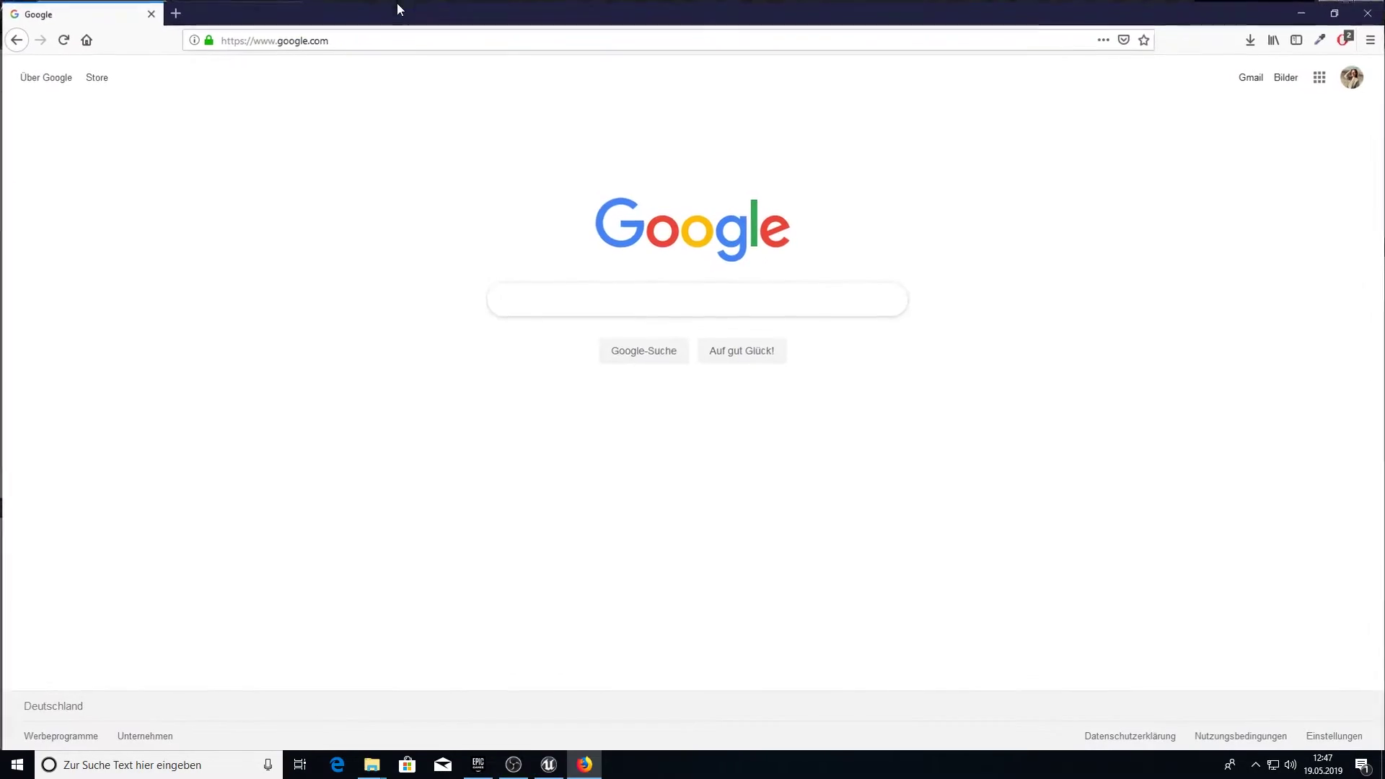
pyautogui.click(549, 301)
pyautogui.write('substance')
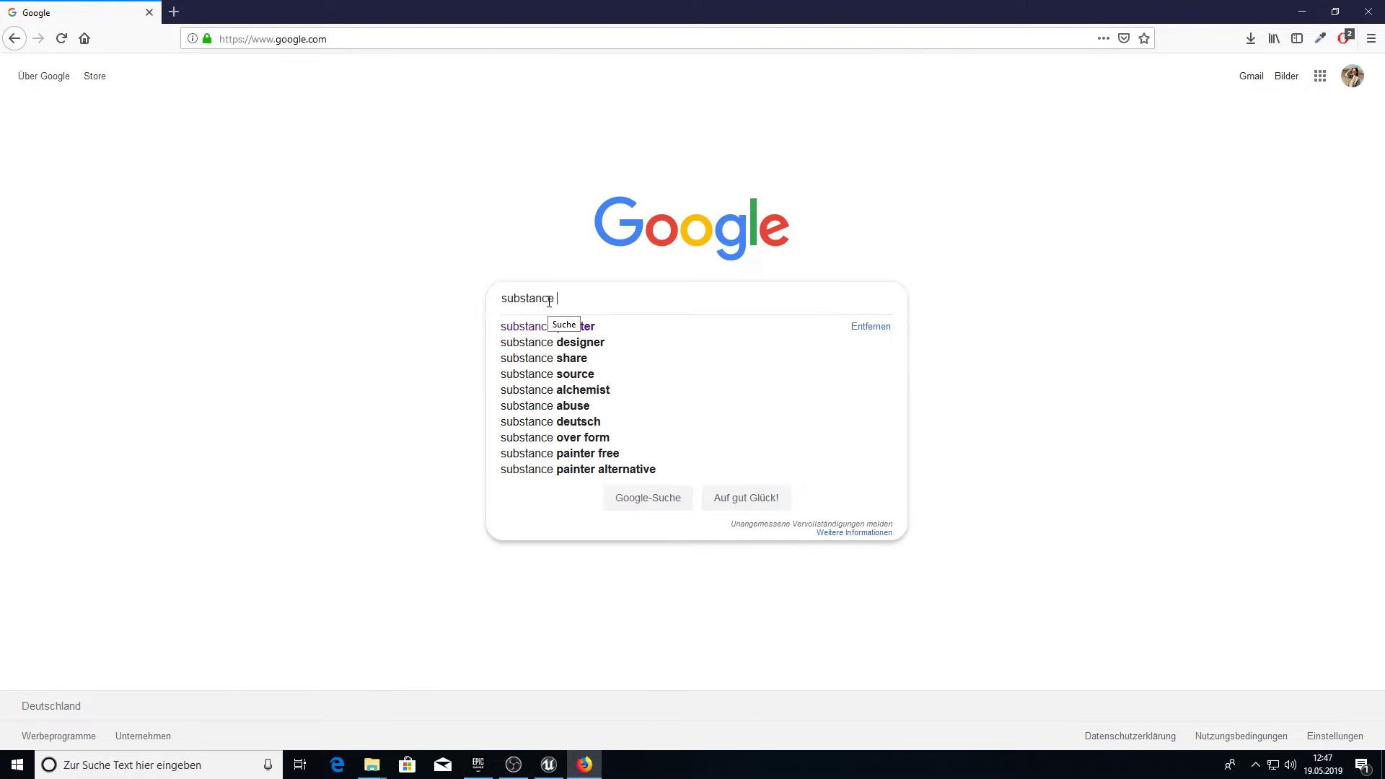
pyautogui.write(' content sha')
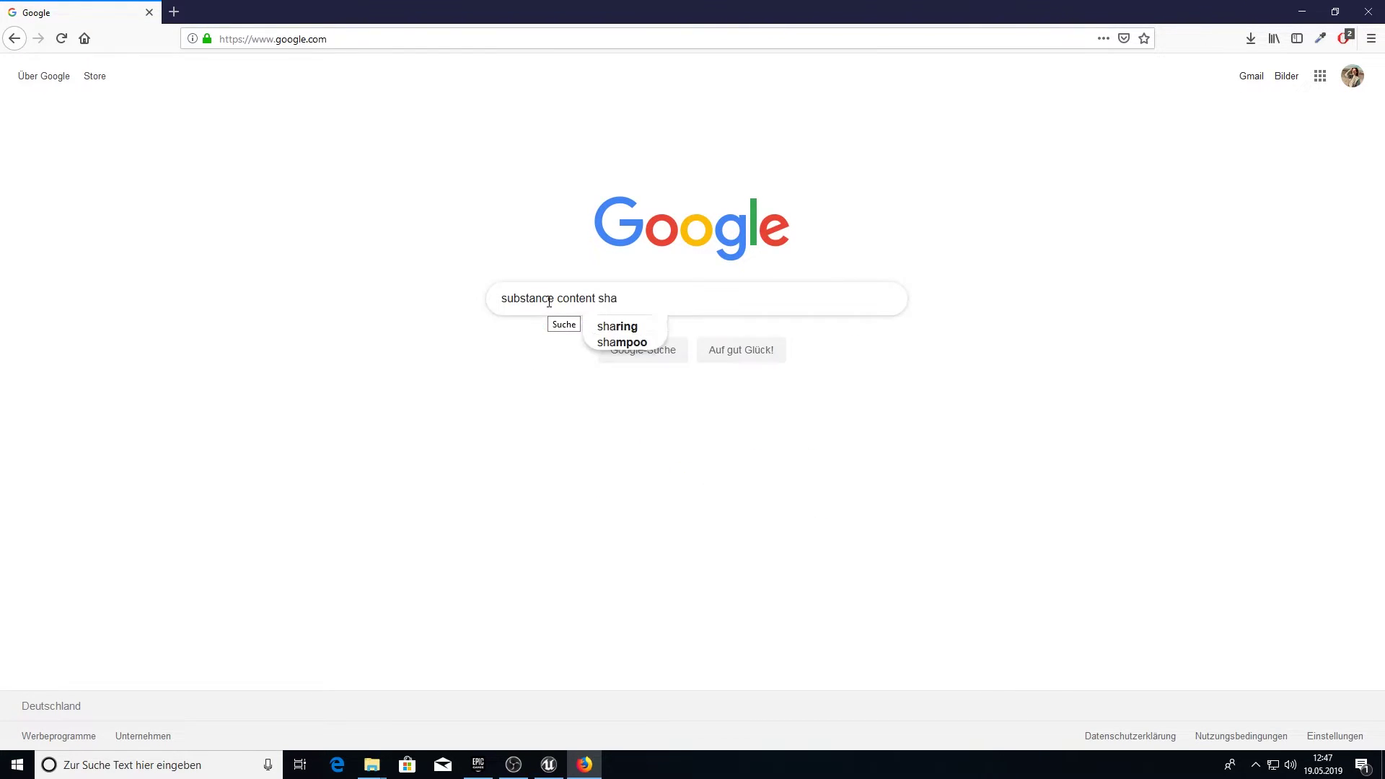
pyautogui.write('re')
pyautogui.press('Return')
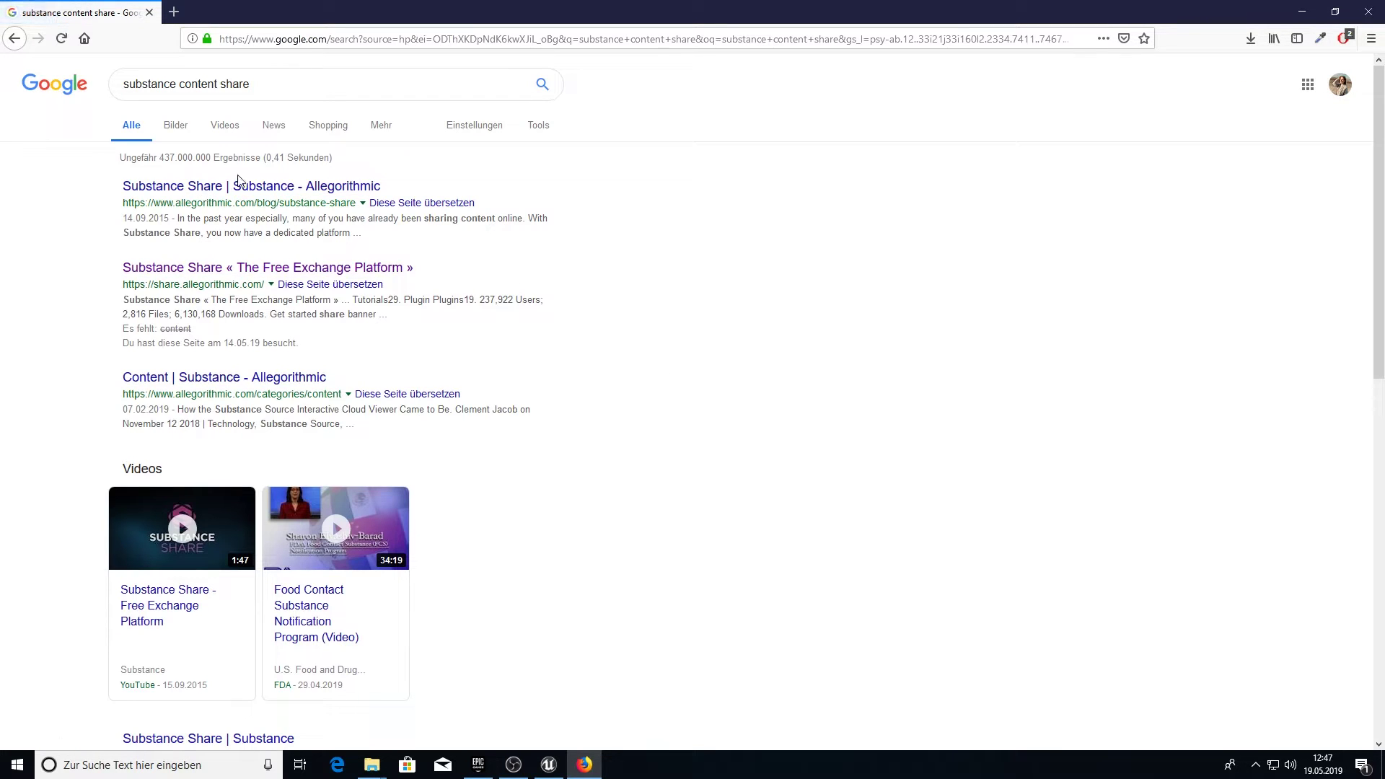
pyautogui.click(223, 268)
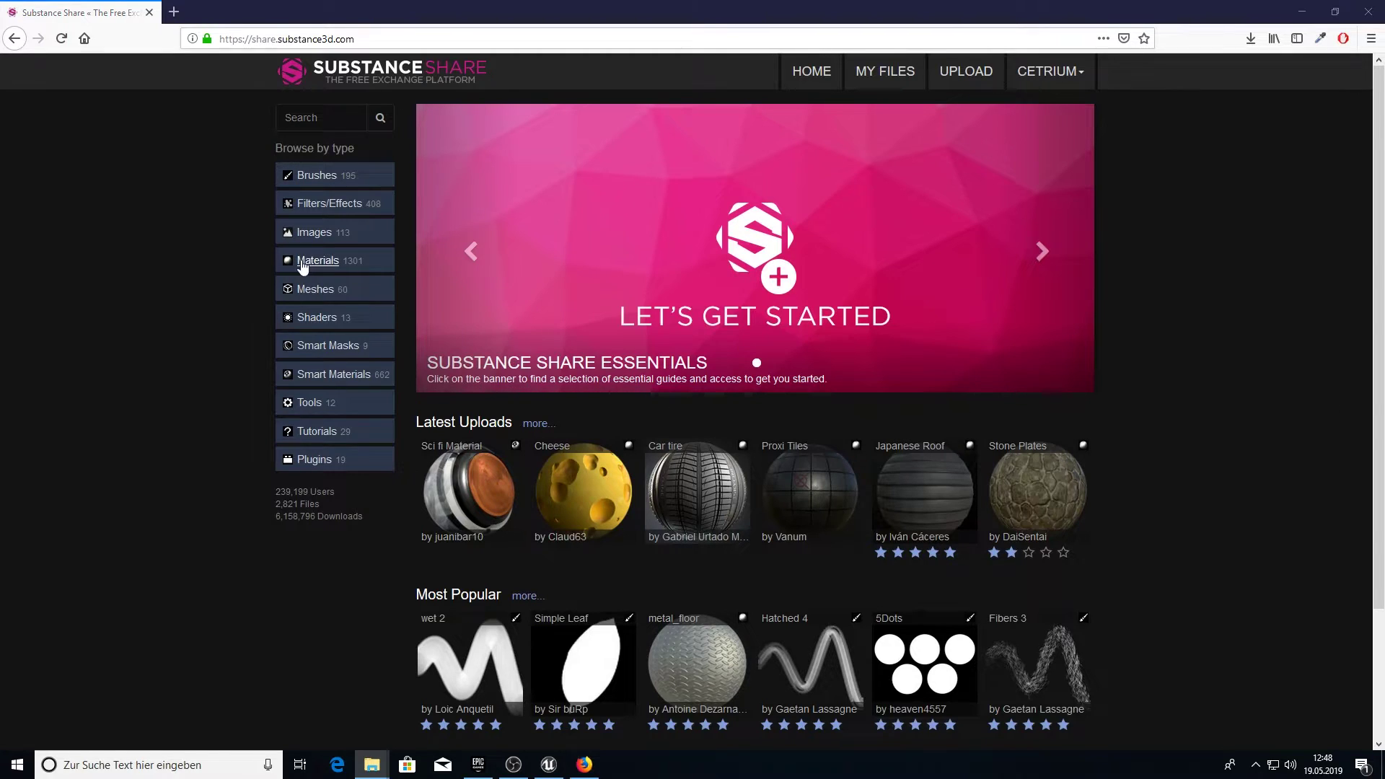
# Browse the Ground category of the materials on Substance Share and open the Forest Mud material
pyautogui.click(336, 250)
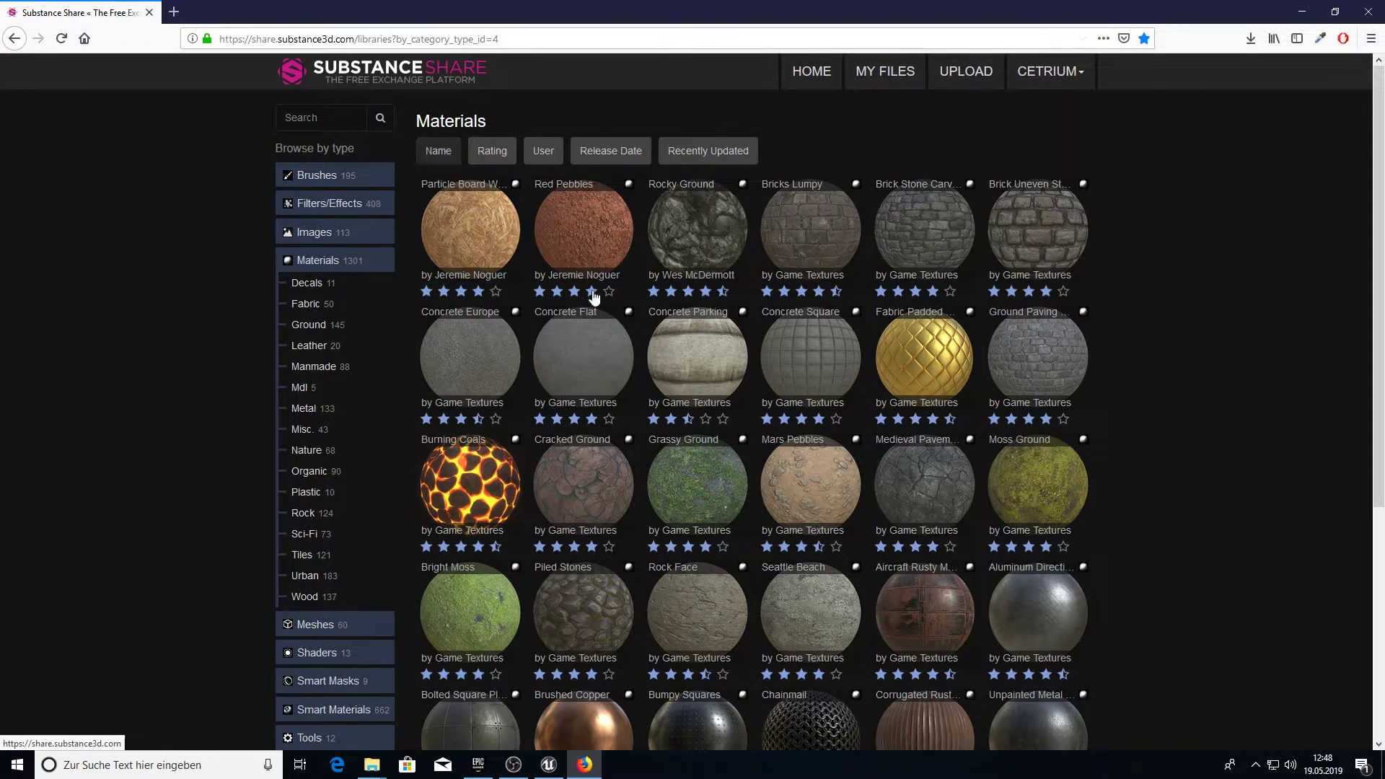
pyautogui.click(318, 325)
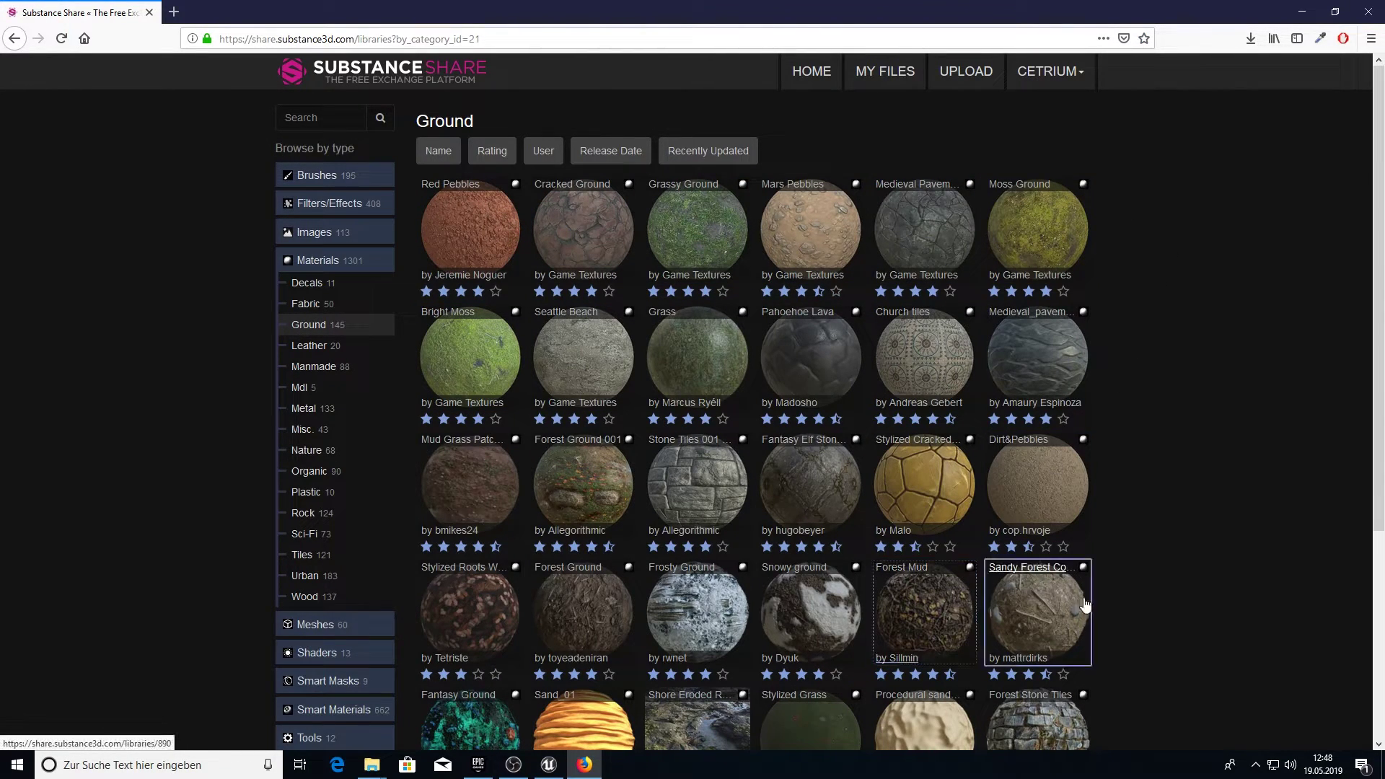
pyautogui.click(930, 620)
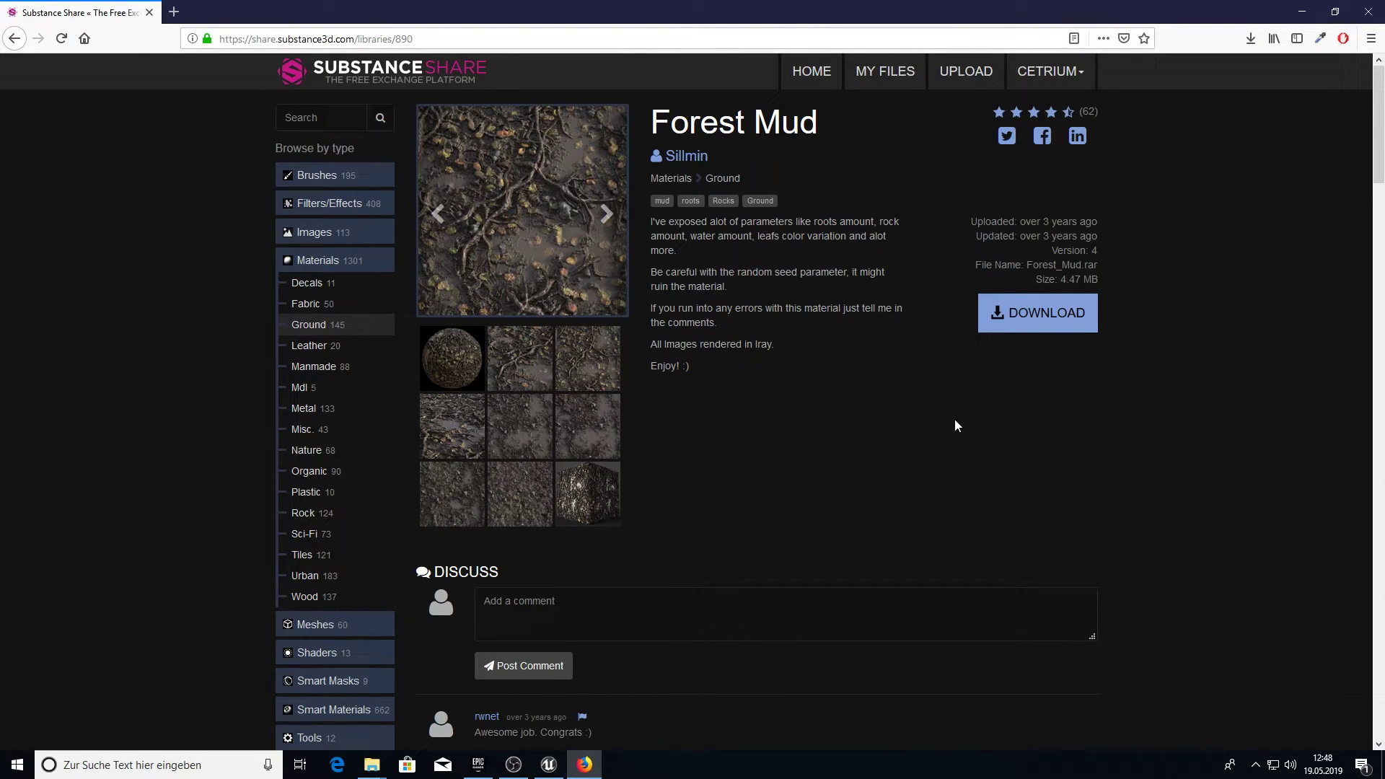
pyautogui.press('alt')
pyautogui.press('alt')
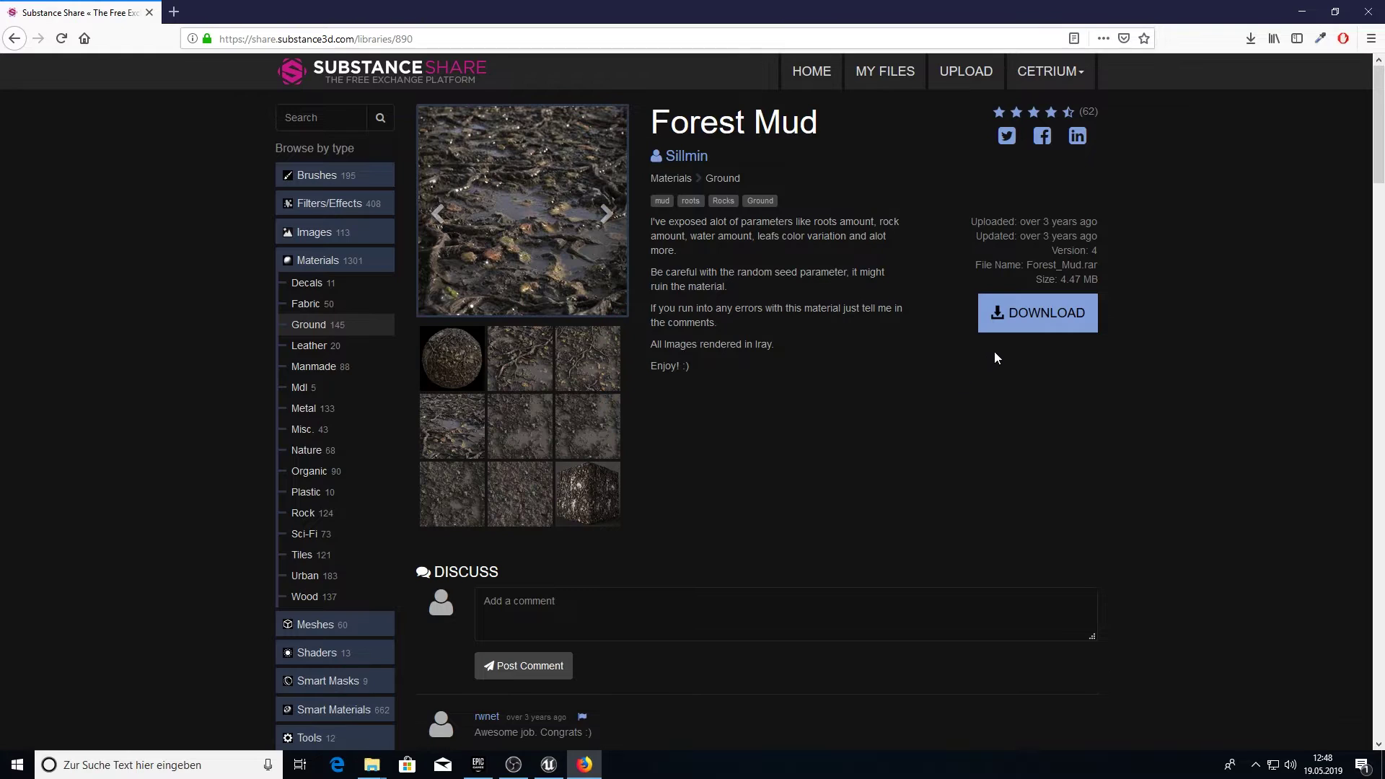
# Download the Forest_Mud archive and save it in the UnrealProjects\LandscapeTutorial folder
pyautogui.click(1042, 317)
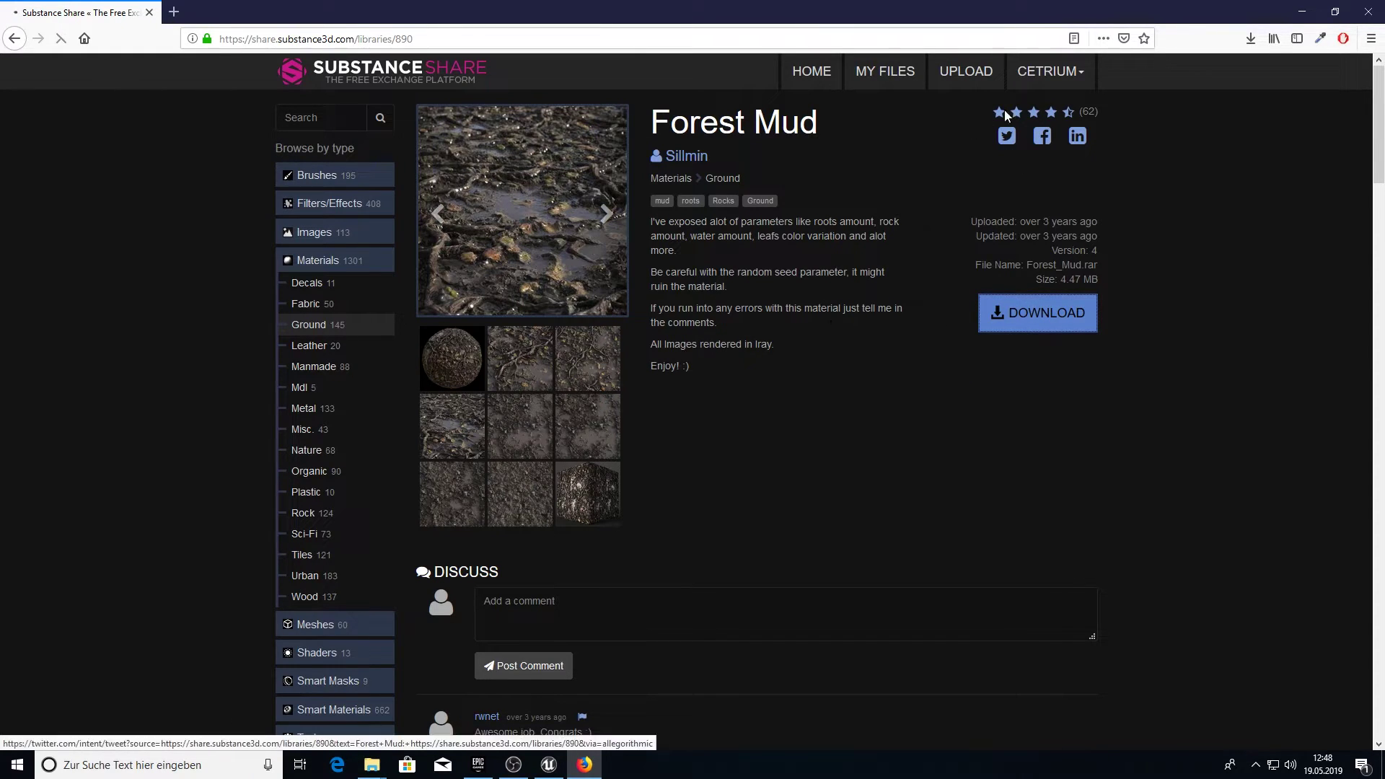
pyautogui.click(223, 211)
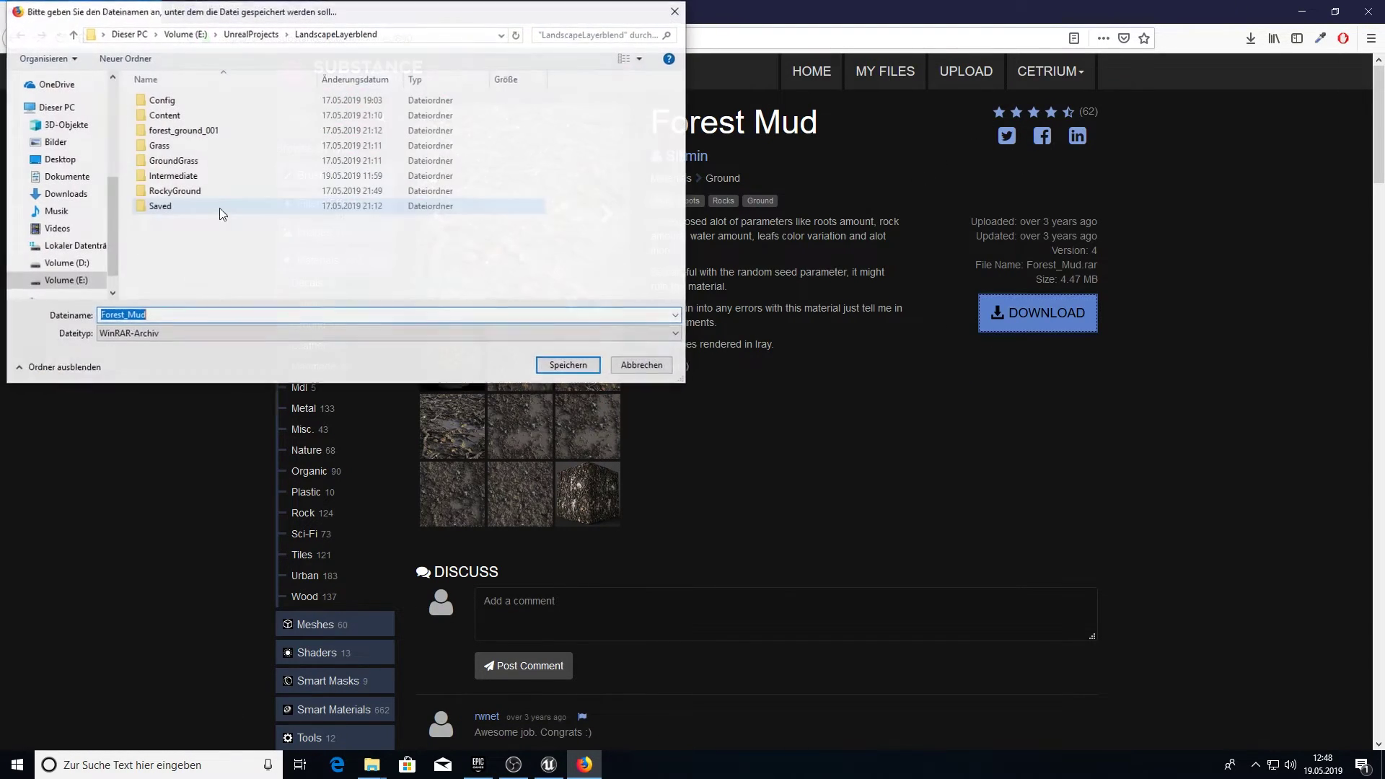
pyautogui.click(261, 36)
pyautogui.doubleClick(250, 130)
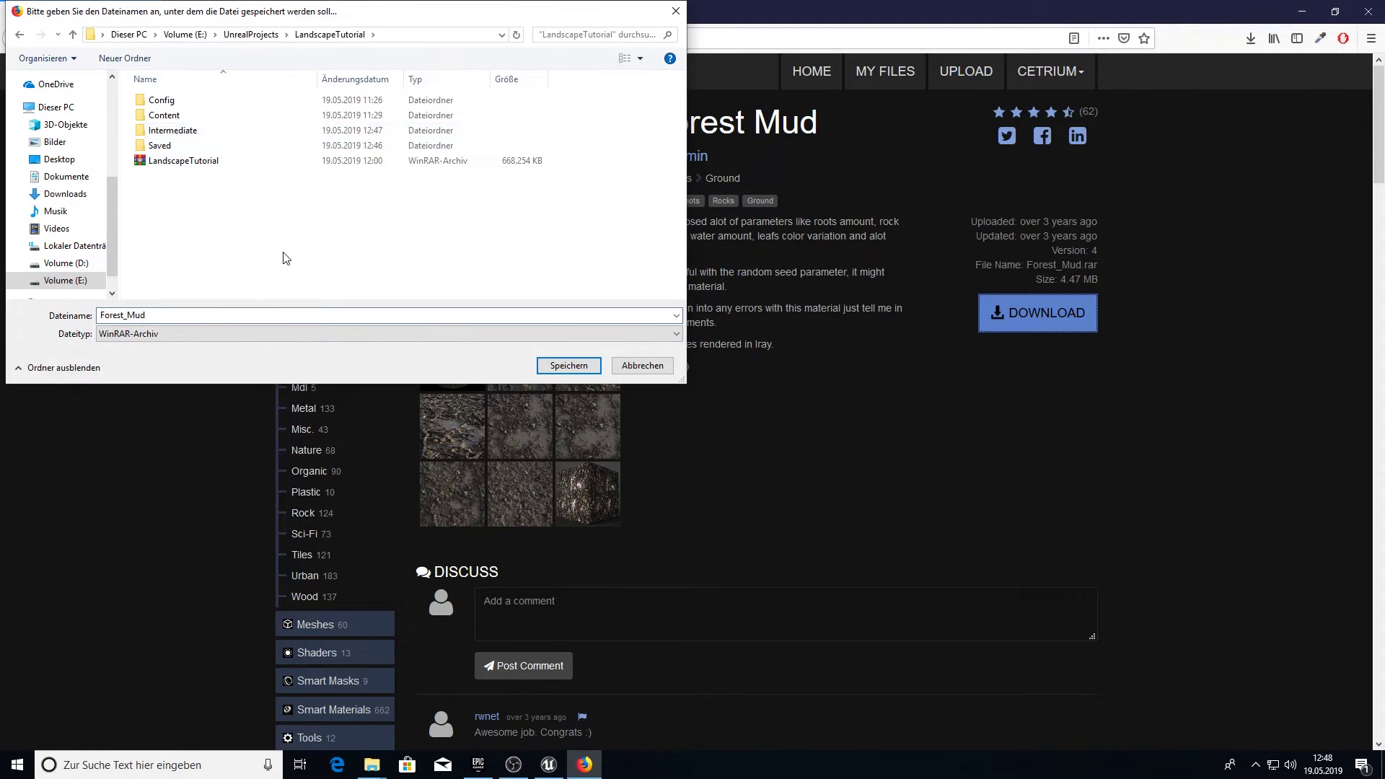
pyautogui.click(556, 367)
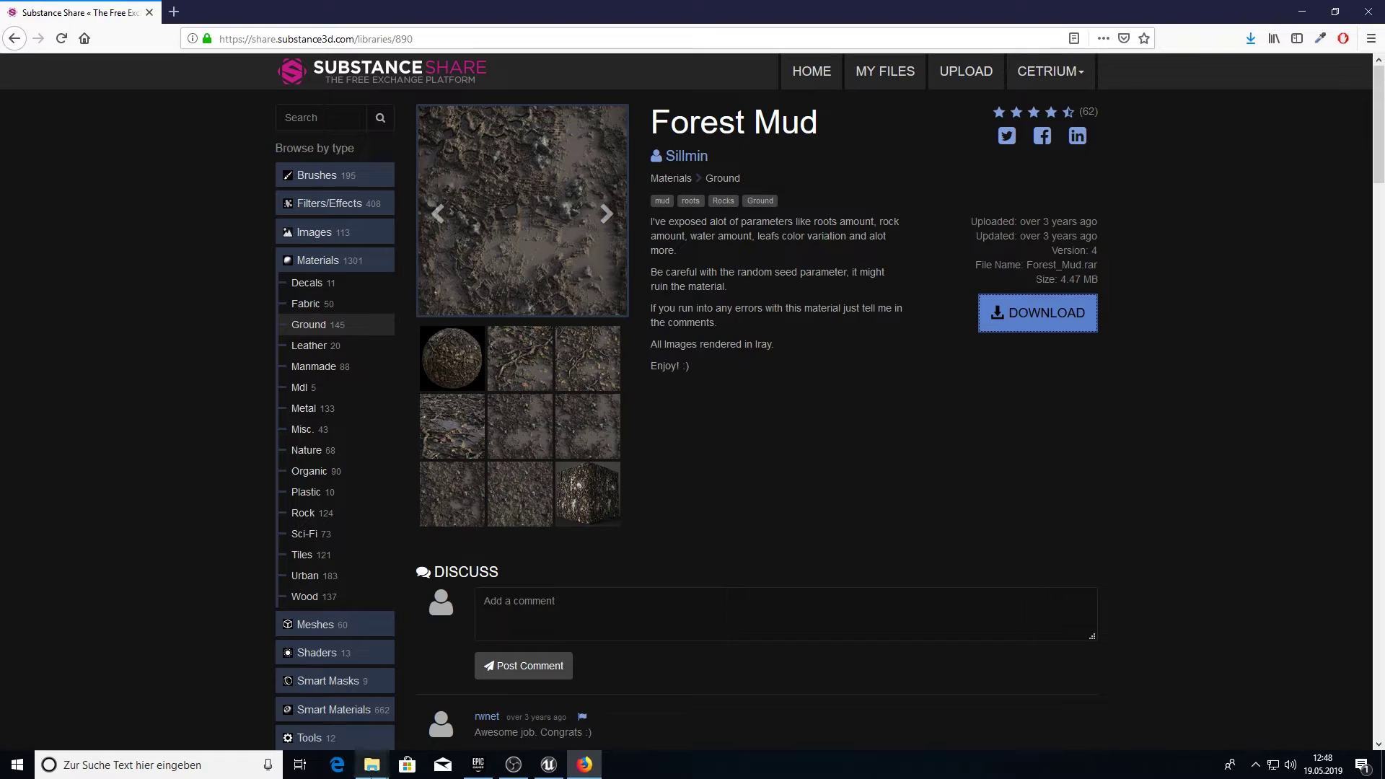
# Switch to Unreal Engine, show the Content folder in File Explorer and go up to the LandscapeTutorial project folder
pyautogui.click(548, 766)
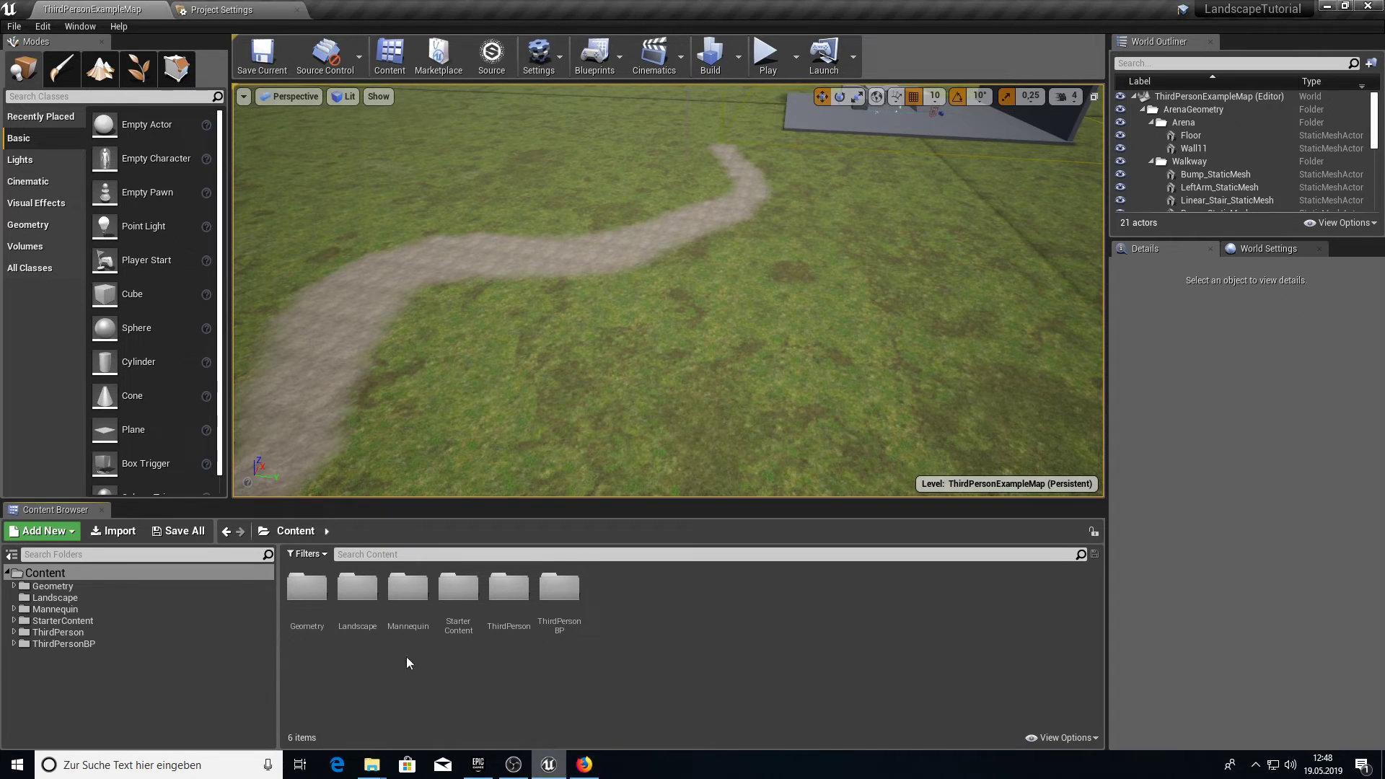
pyautogui.rightClick(80, 574)
pyautogui.click(141, 323)
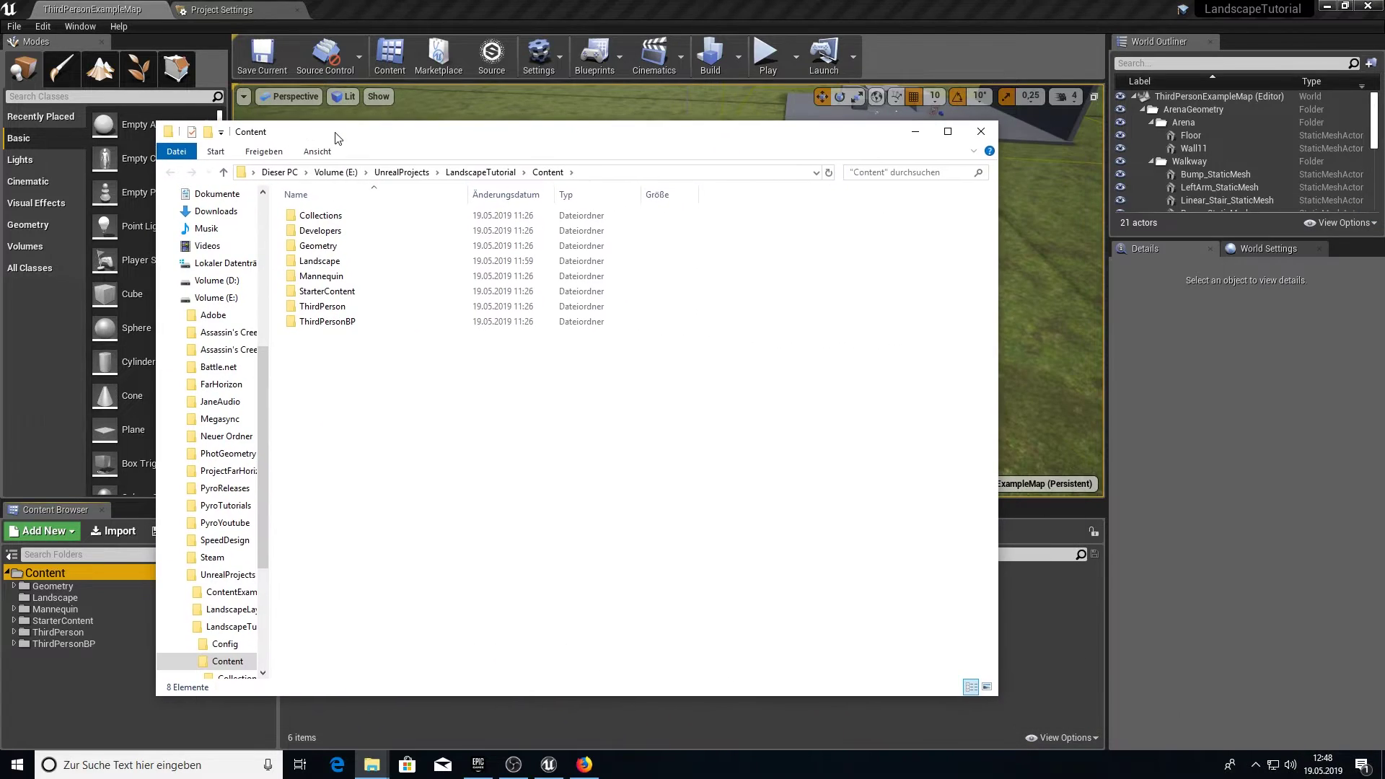
pyautogui.click(493, 174)
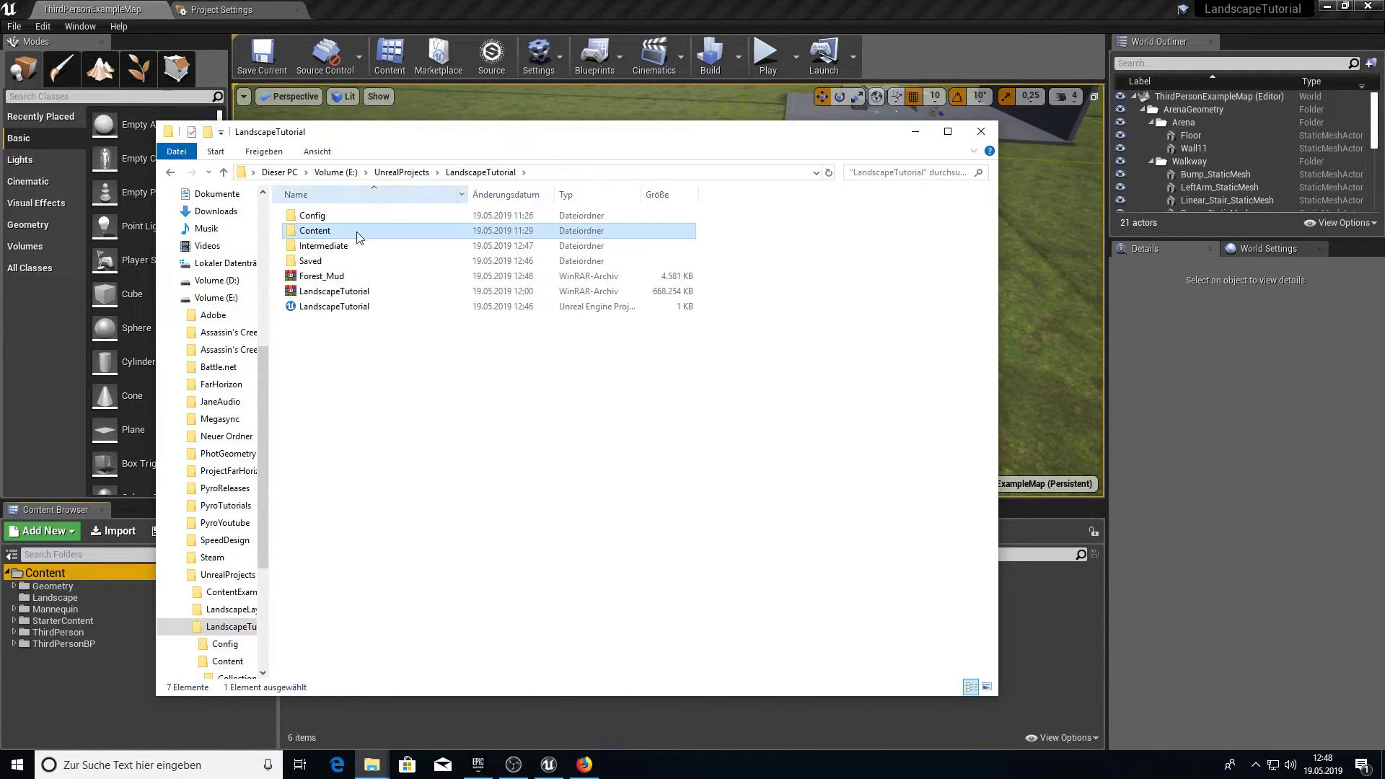
# Extract the Forest_Mud archive into its own Forest_Mud folder
pyautogui.click(338, 277)
pyautogui.rightClick(337, 280)
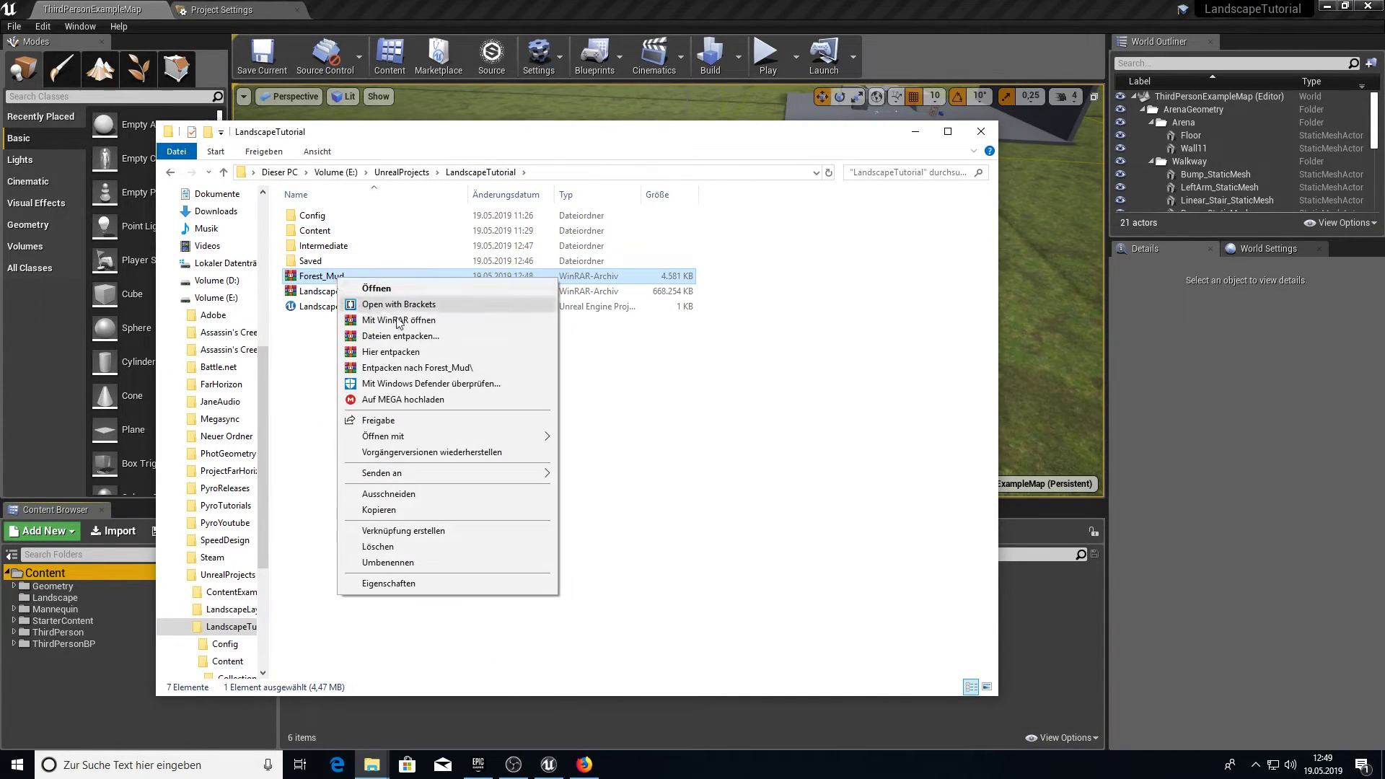
pyautogui.click(396, 370)
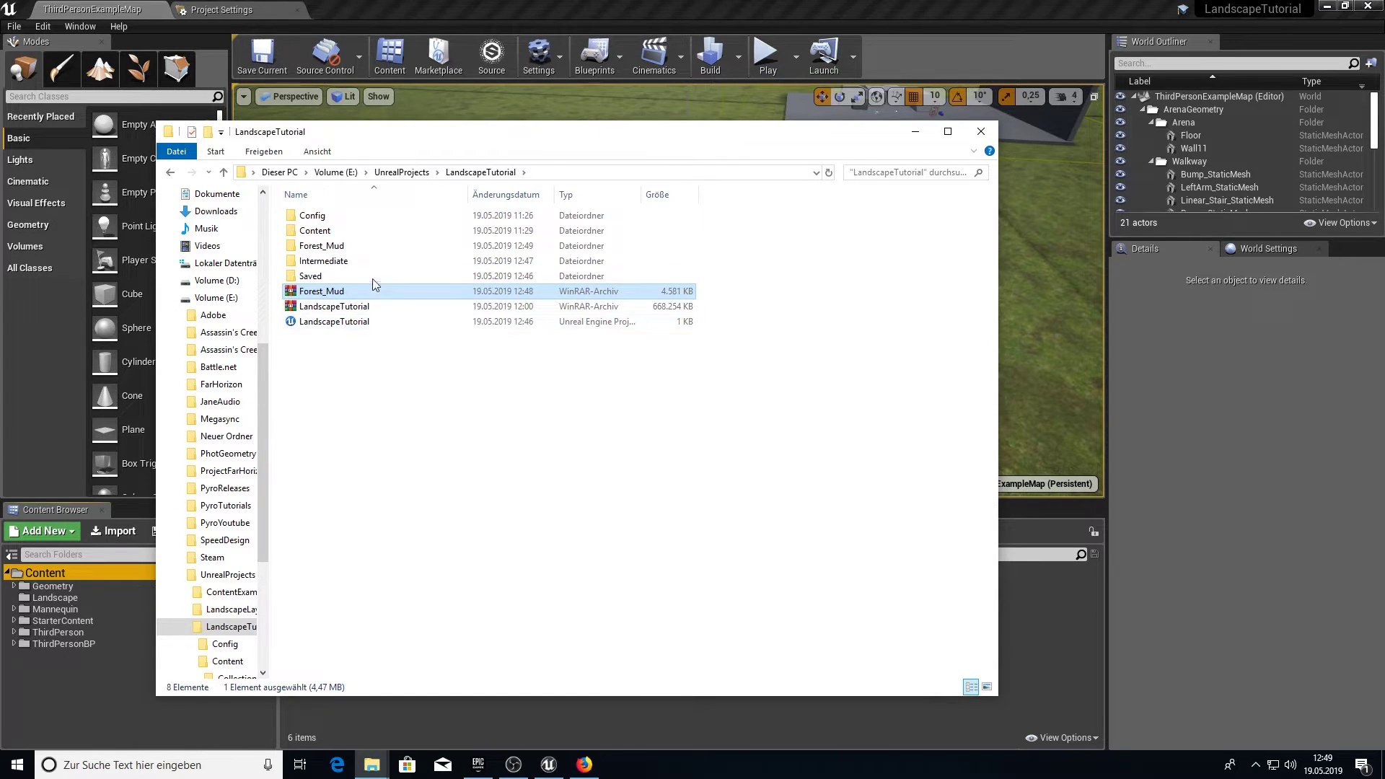
# Inspect the contents of the extracted Forest_Mud folder and return to the Unreal editor
pyautogui.doubleClick(324, 246)
pyautogui.click(330, 263)
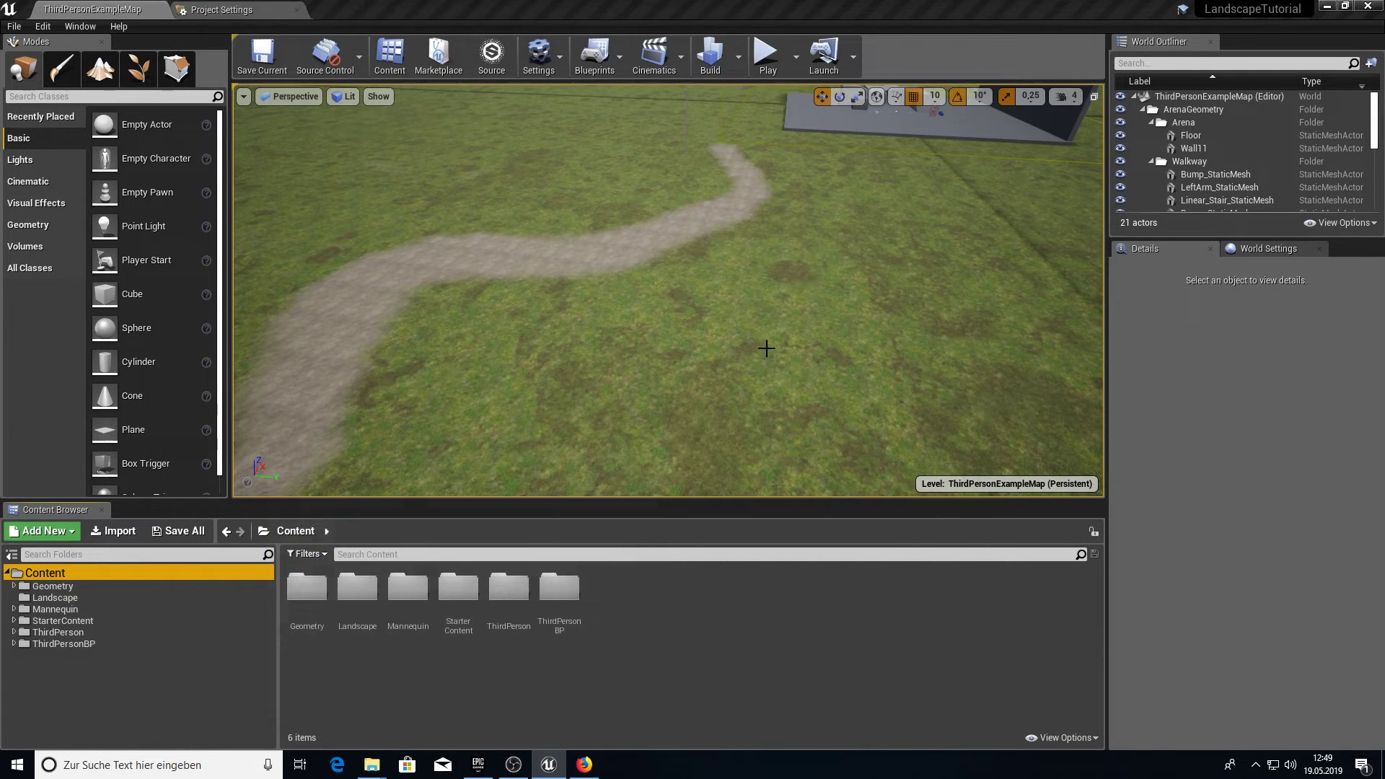
pyautogui.click(915, 137)
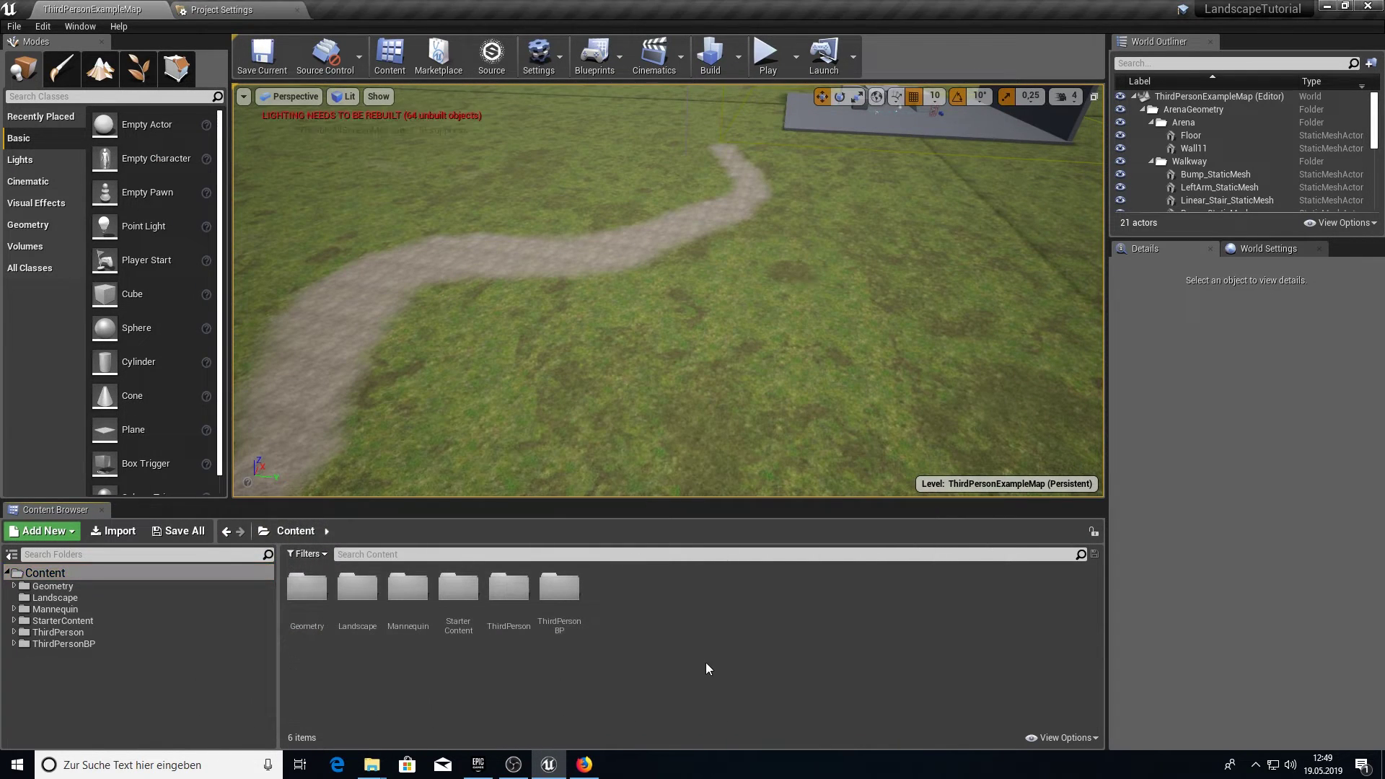
# Create a new folder named Substance directly under the Content folder
pyautogui.rightClick(223, 567)
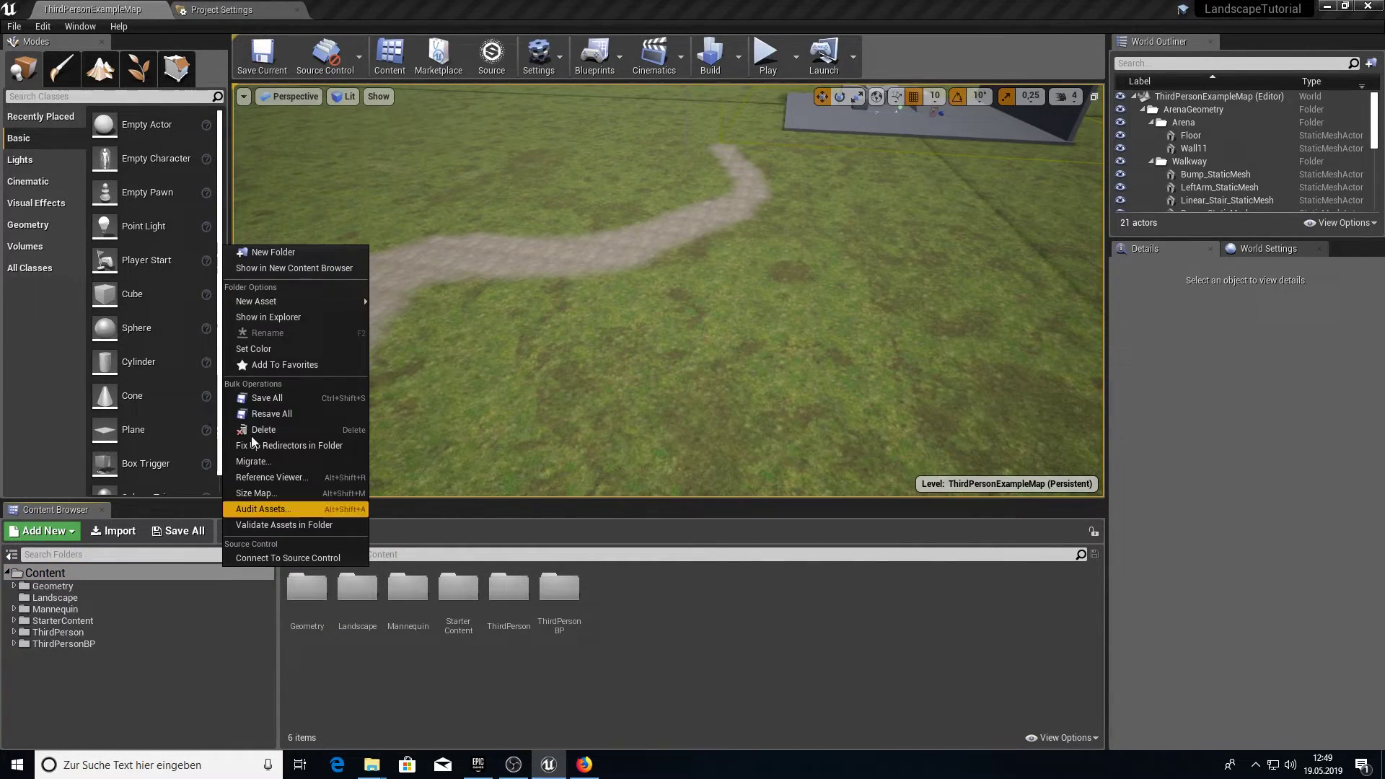
pyautogui.click(282, 252)
pyautogui.write('Subst')
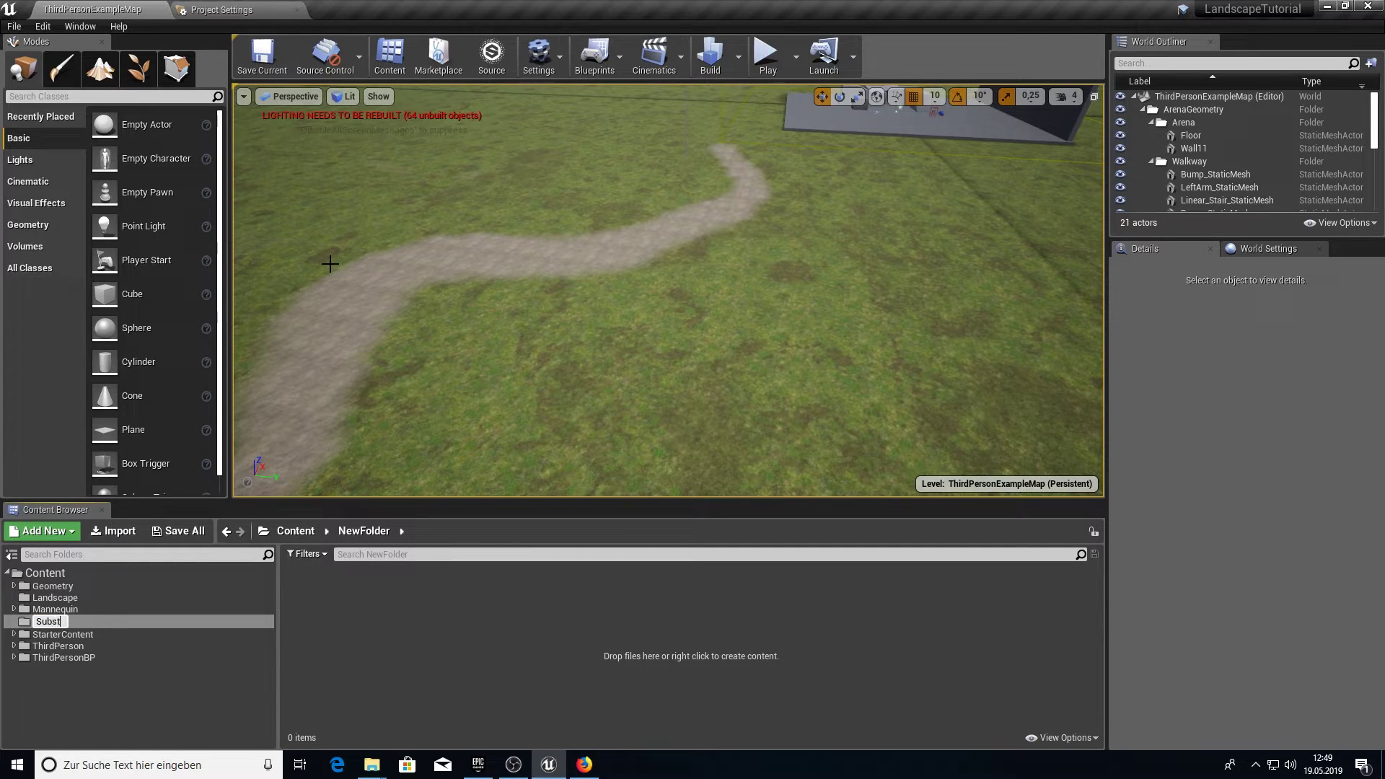
pyautogui.write('ance')
pyautogui.press('Return')
# Create a subfolder named ForrestMud inside the Substance folder and open it
pyautogui.rightClick(539, 643)
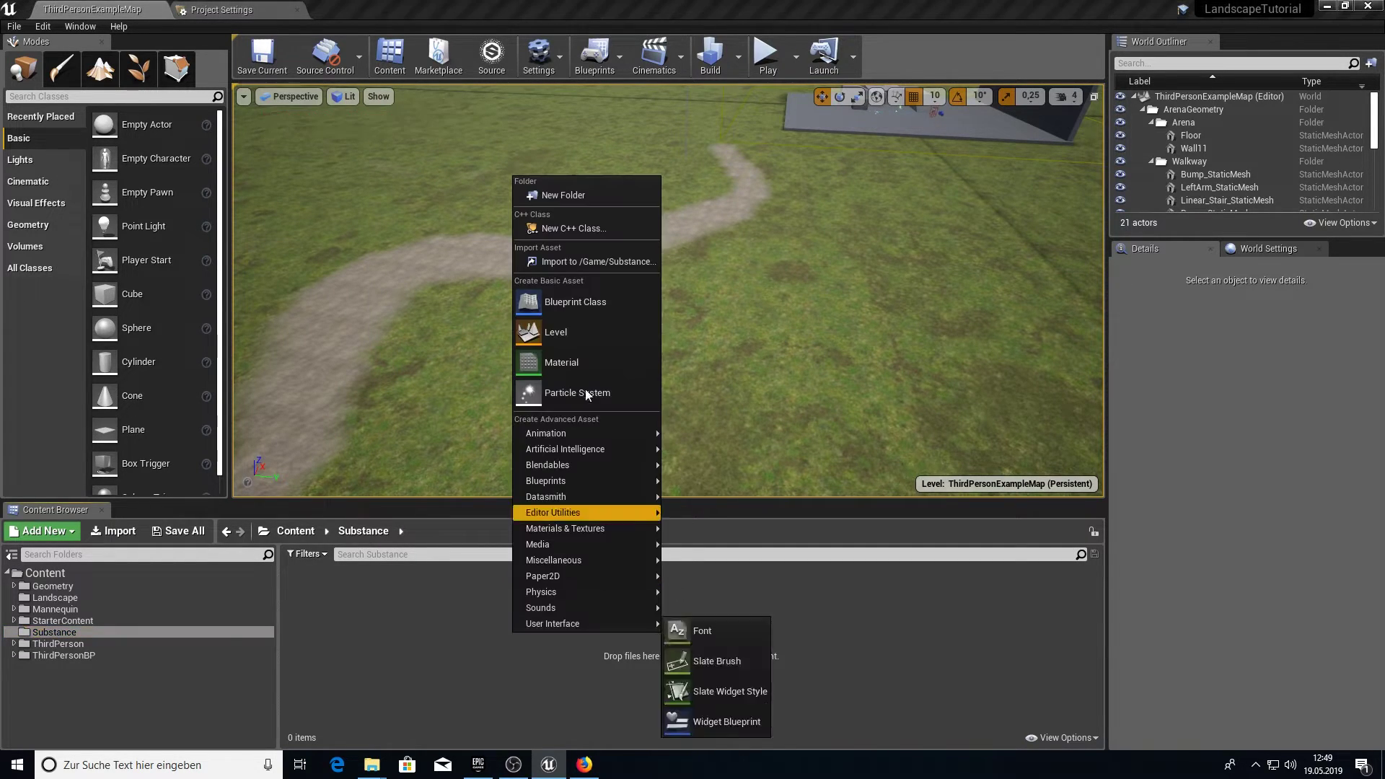
pyautogui.click(561, 196)
pyautogui.write('Forr')
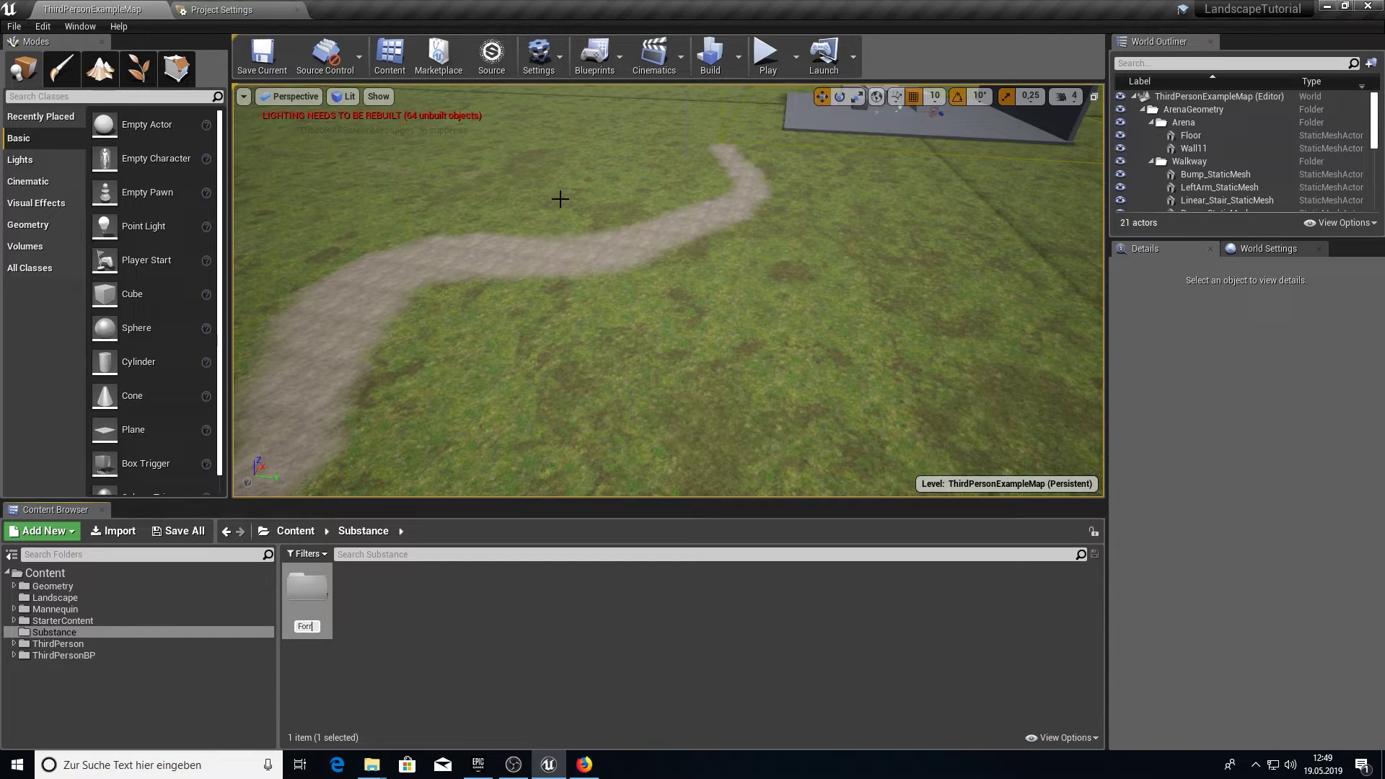
pyautogui.write('estMud')
pyautogui.press('Return')
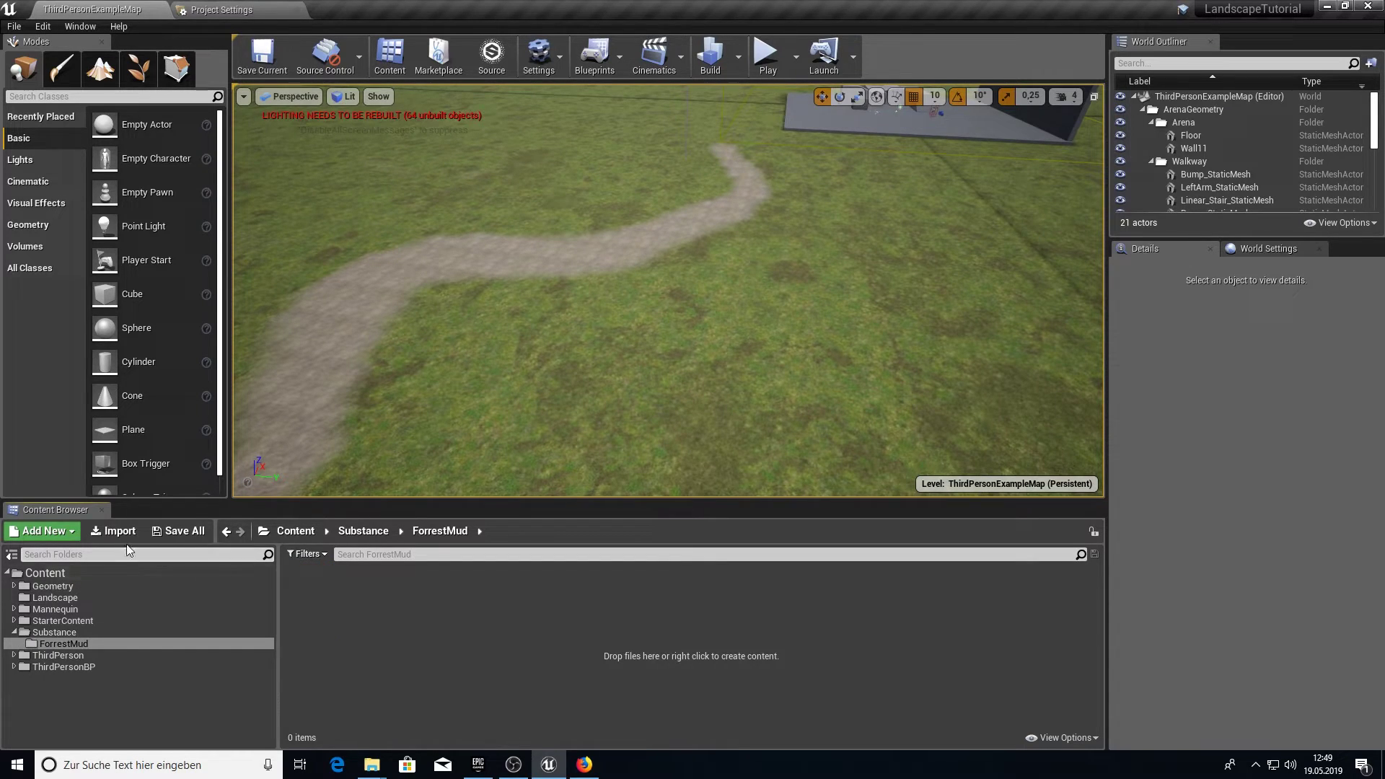
# Import Mud.sbsar from LandscapeTutorial\Forest_Mud into the ForrestMud folder, creating its default instance and material
pyautogui.click(133, 535)
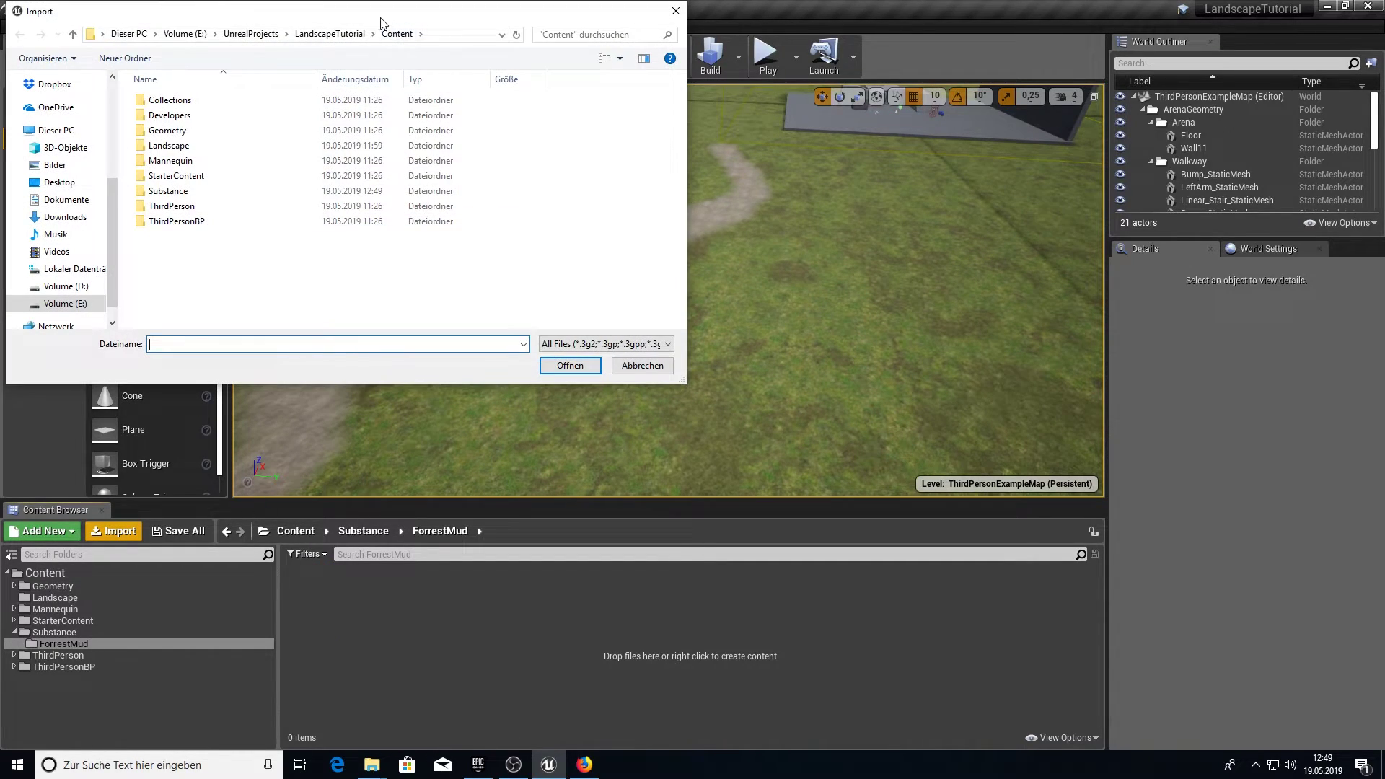
pyautogui.moveTo(361, 11); pyautogui.dragTo(531, 89)
pyautogui.click(495, 112)
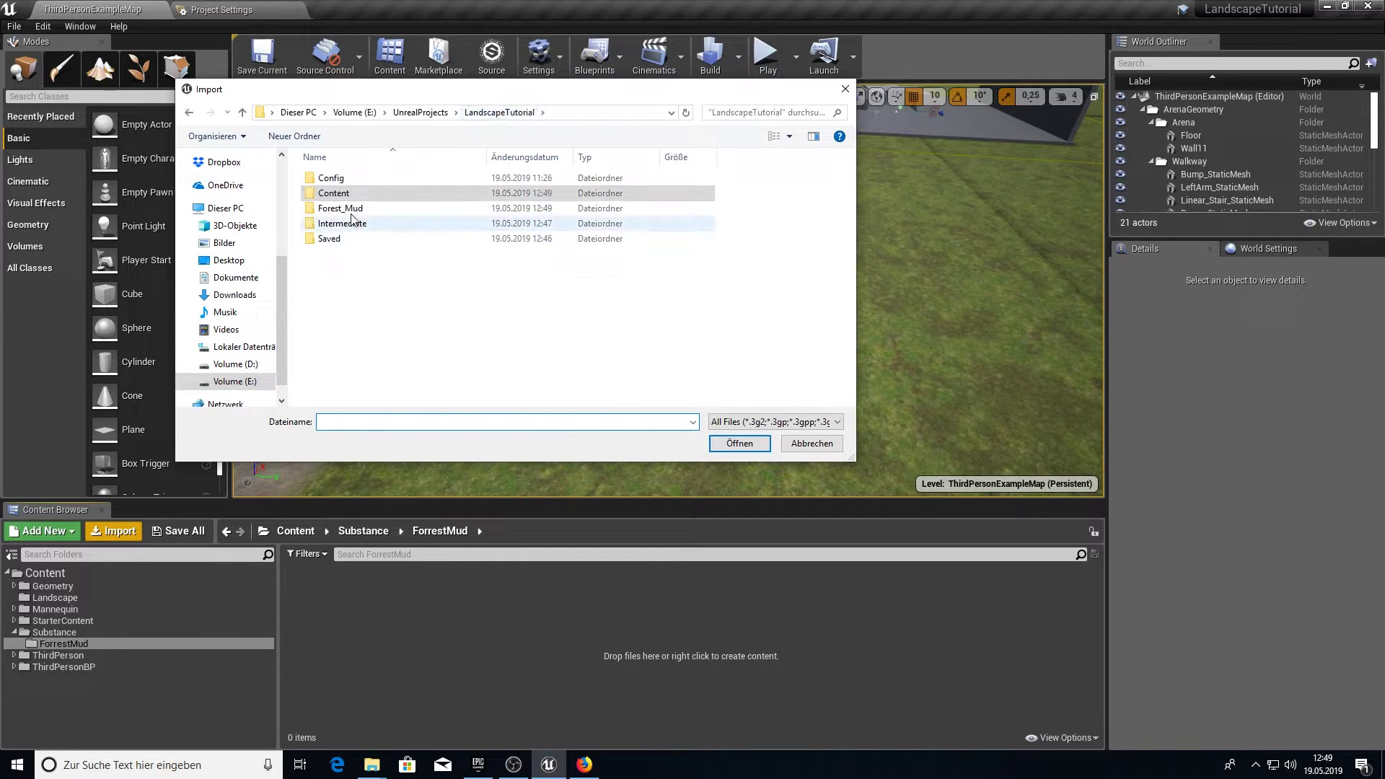
pyautogui.doubleClick(354, 209)
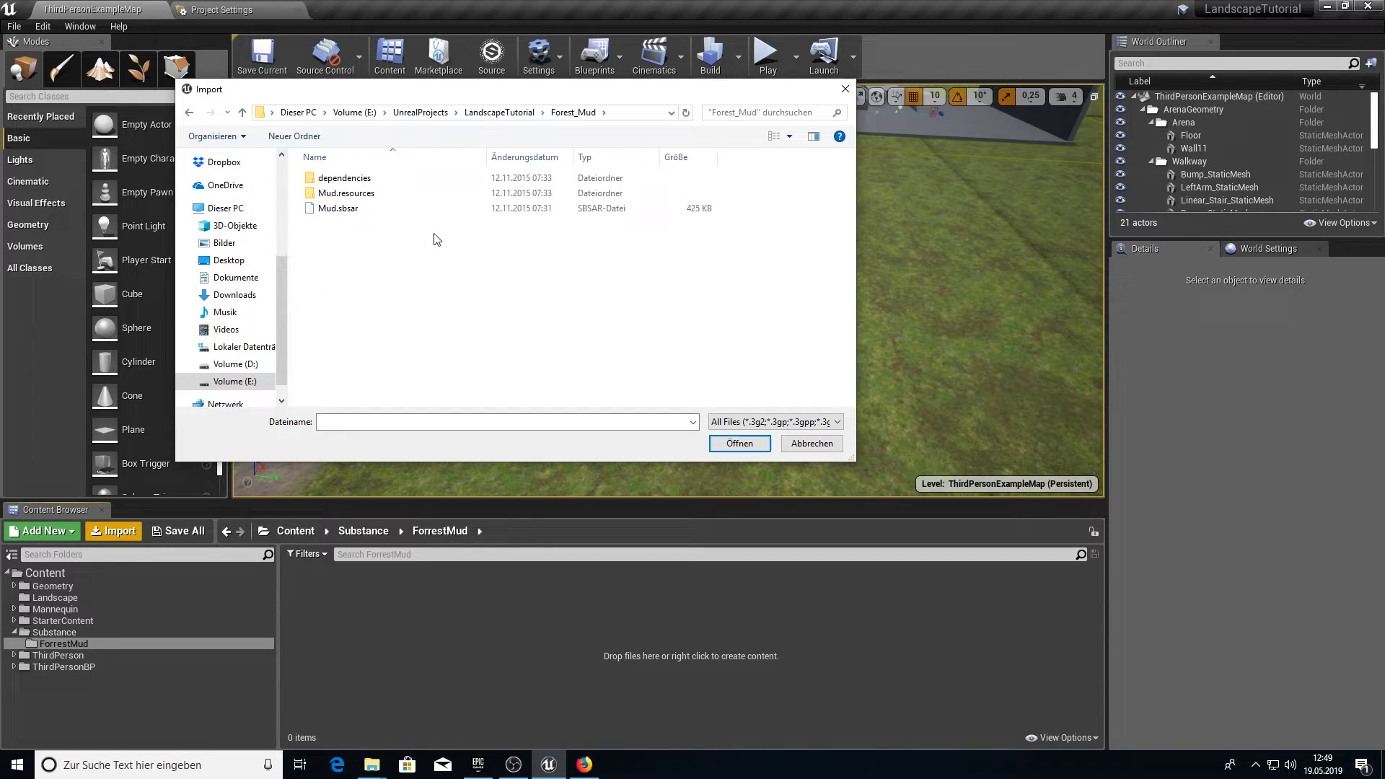
pyautogui.click(515, 210)
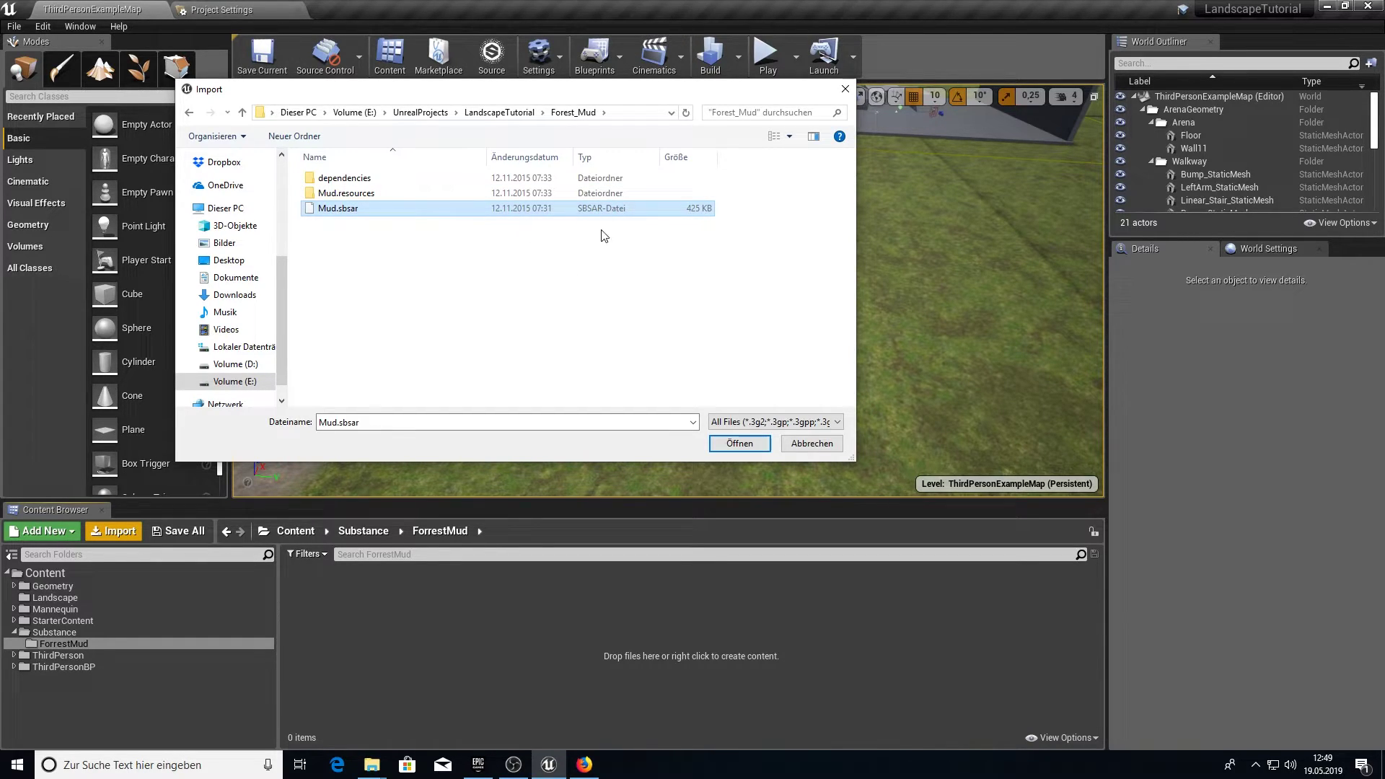
pyautogui.doubleClick(495, 210)
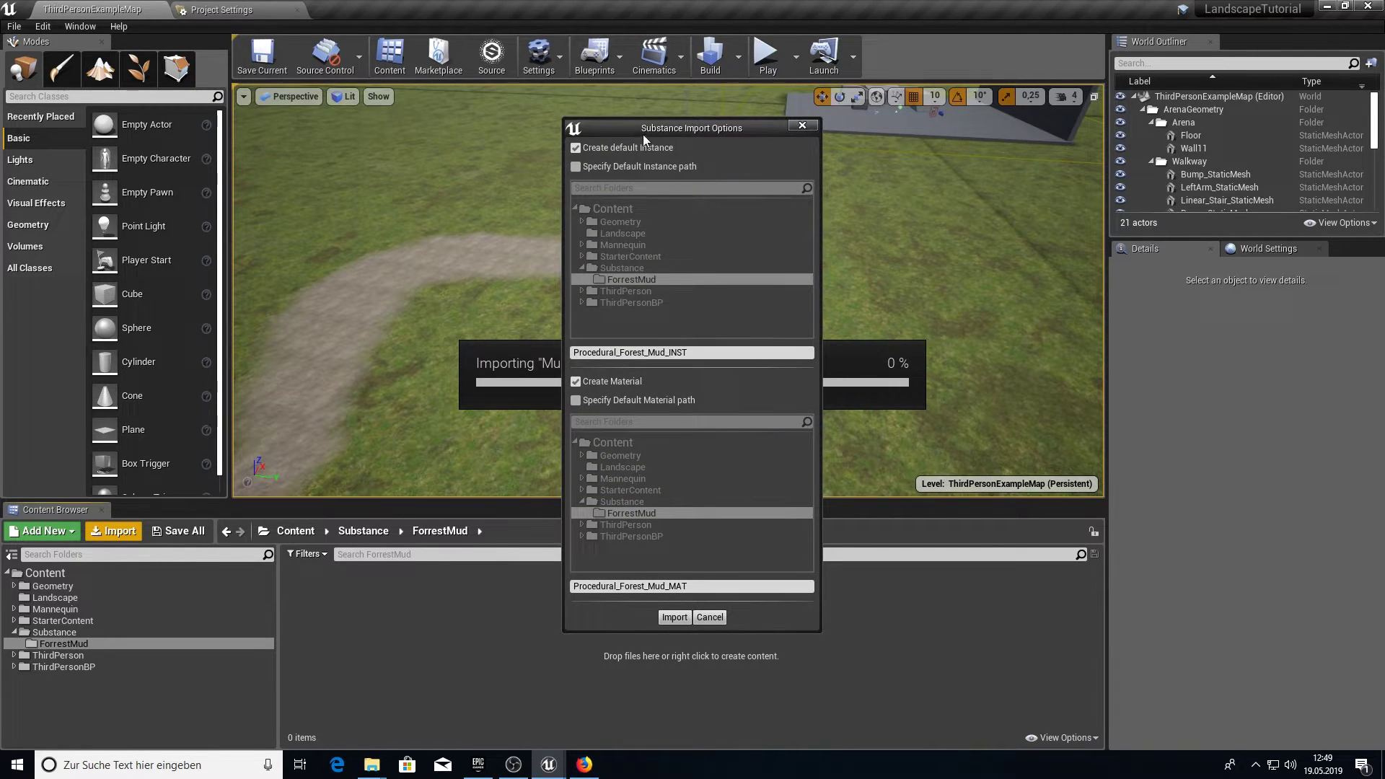
pyautogui.click(675, 617)
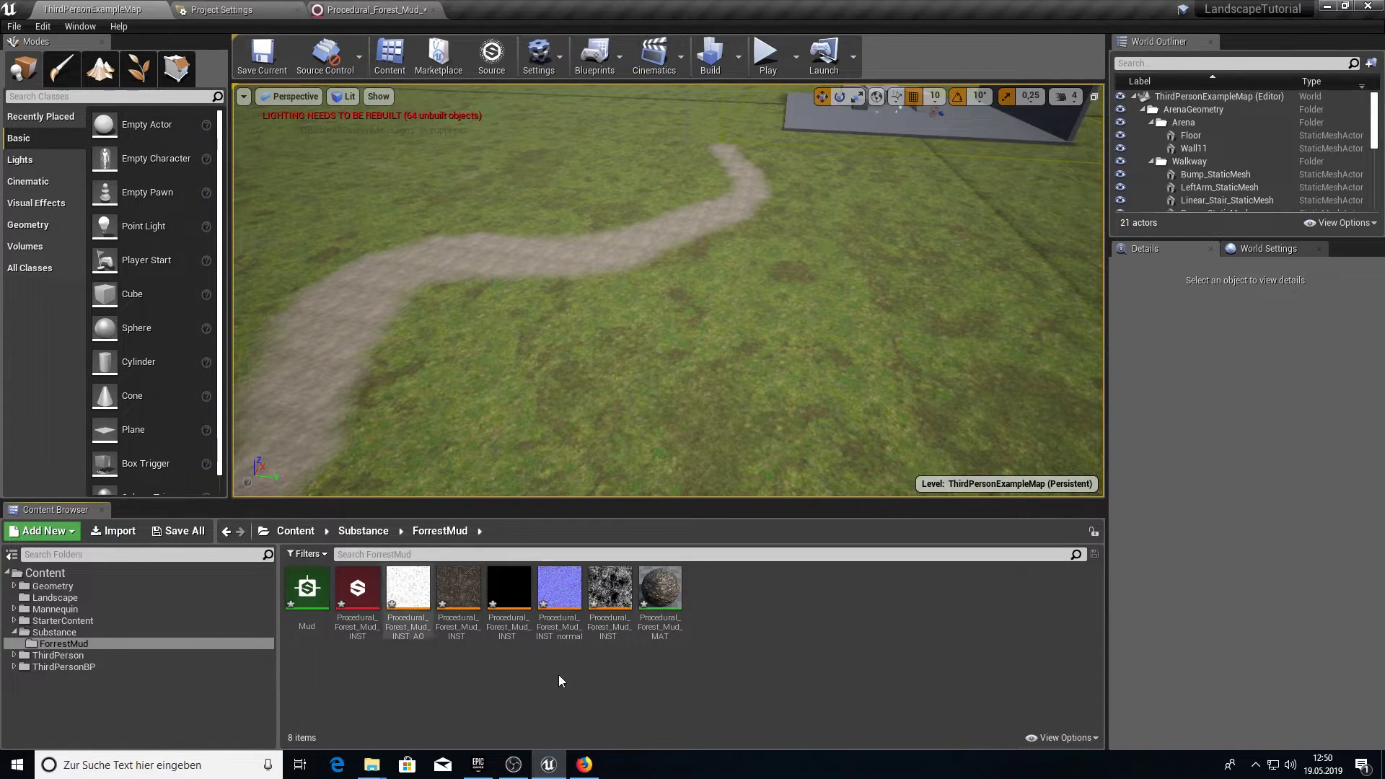
# Open the Procedural_Forest_Mud_MAT material and inspect its preview sphere
pyautogui.click(653, 601)
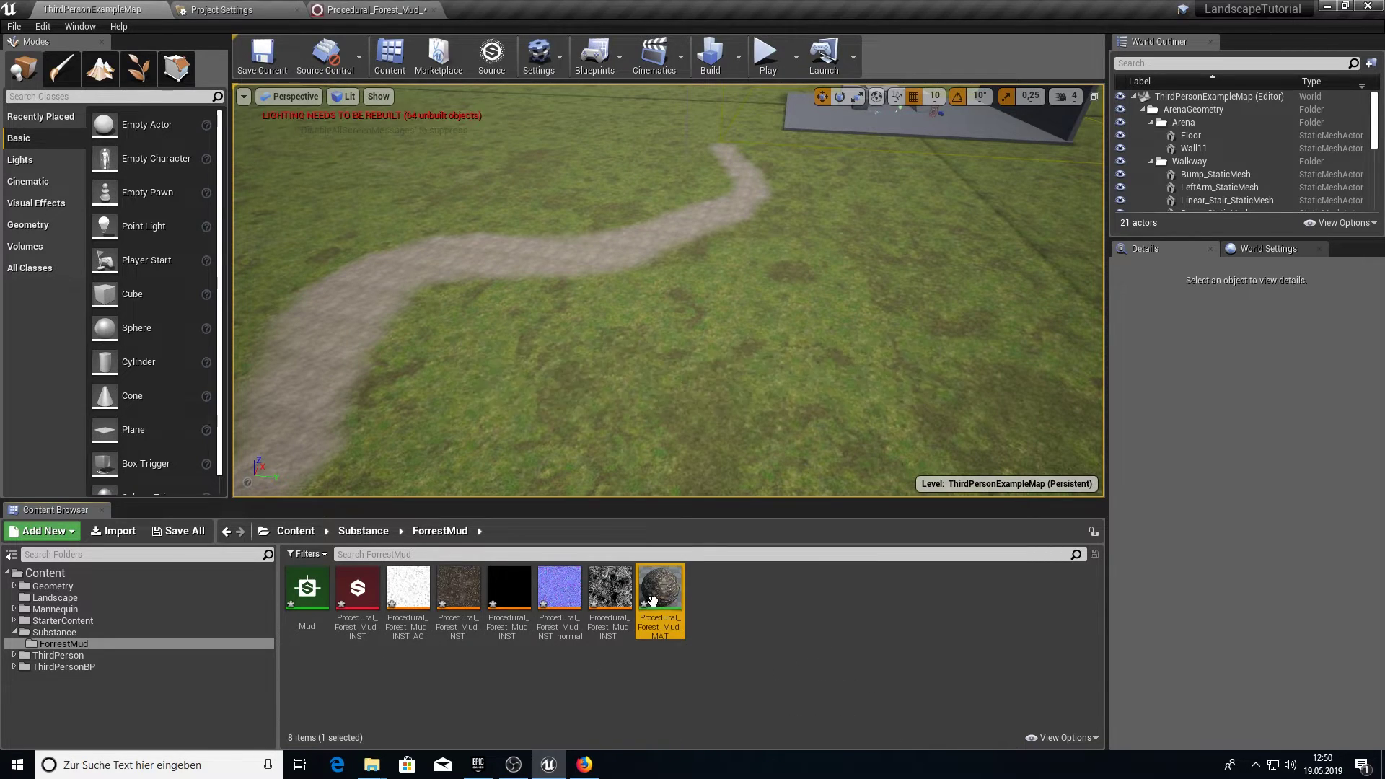
pyautogui.doubleClick(653, 601)
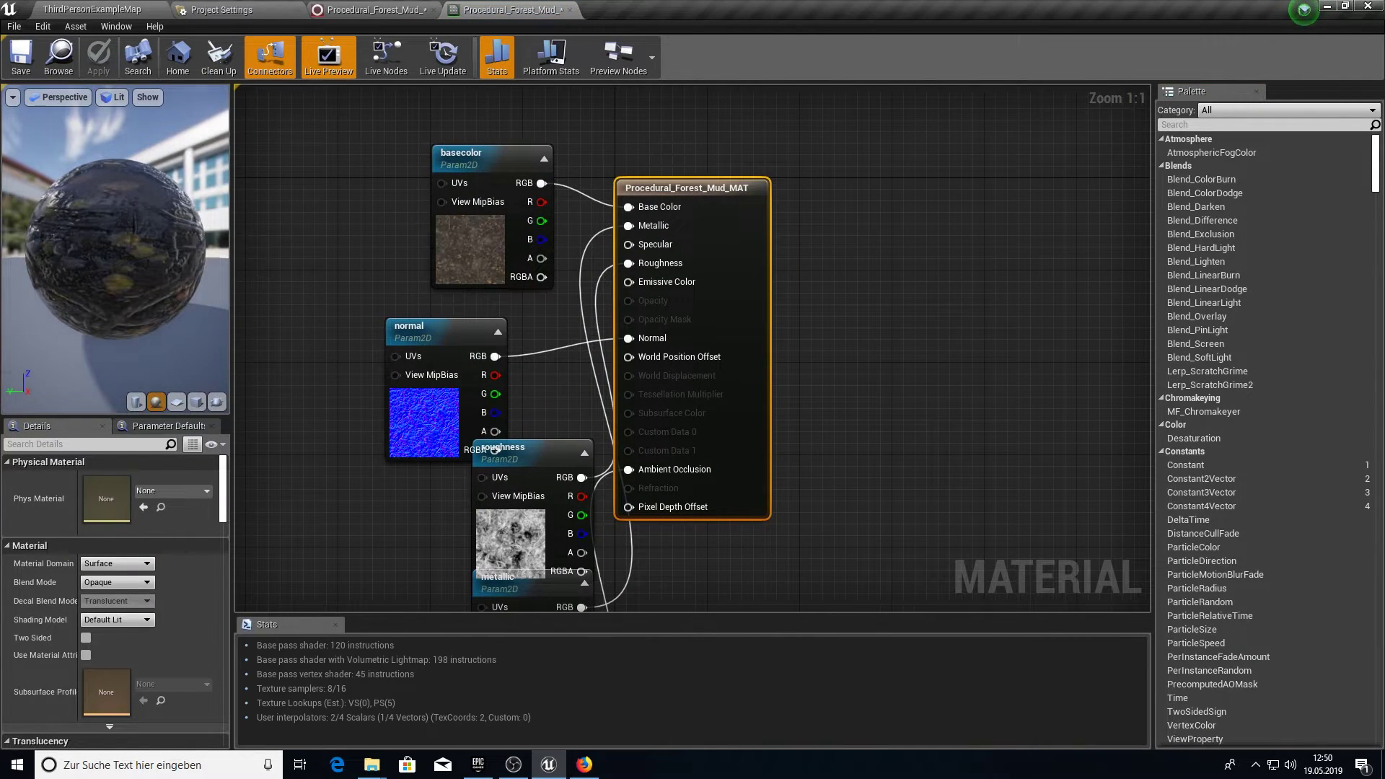
pyautogui.moveTo(116, 249); pyautogui.dragTo(173, 249)
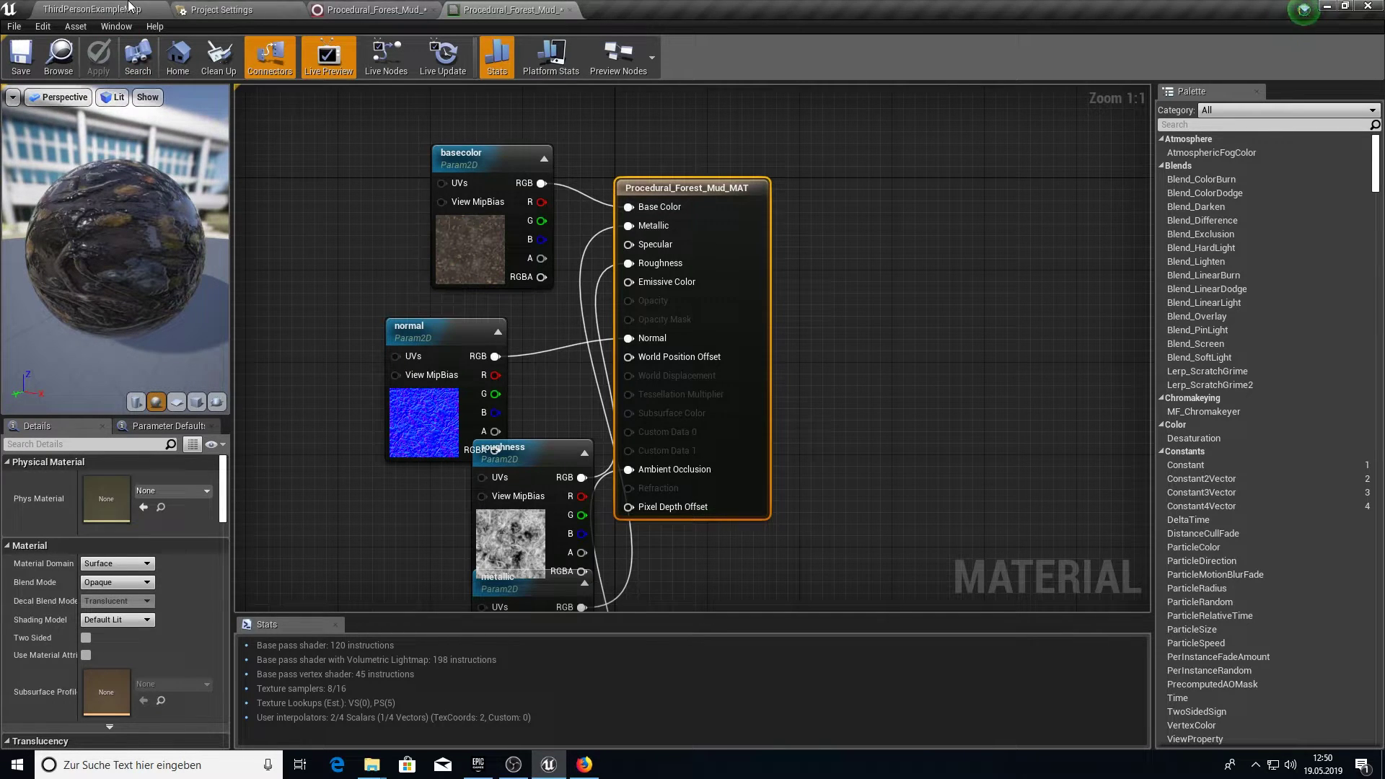
# Open the Procedural_Forest_Mud_INST graph instance and enable its Height output
pyautogui.click(130, 8)
pyautogui.doubleClick(362, 609)
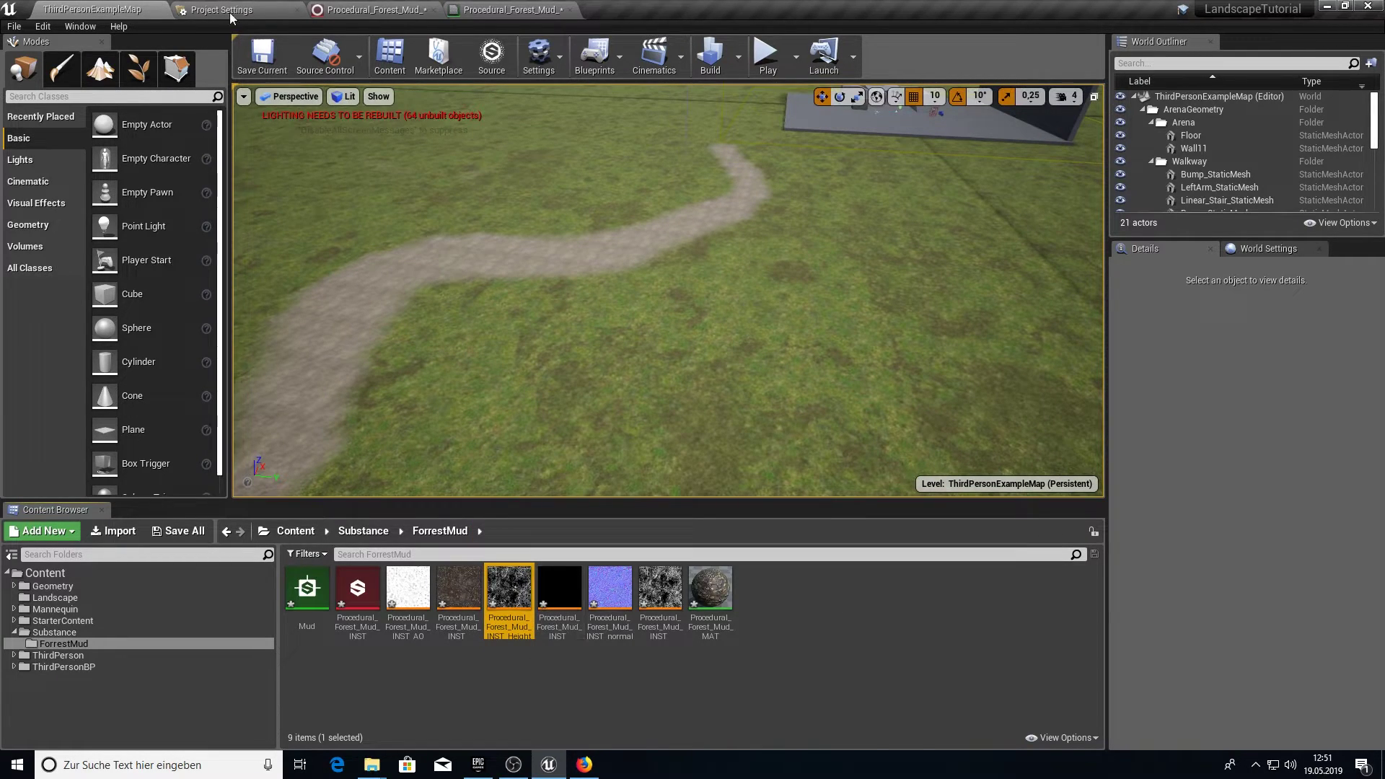
# Set the mud instance's Water Amount to 0 and inspect the effect on the base color texture and material preview
pyautogui.click(372, 9)
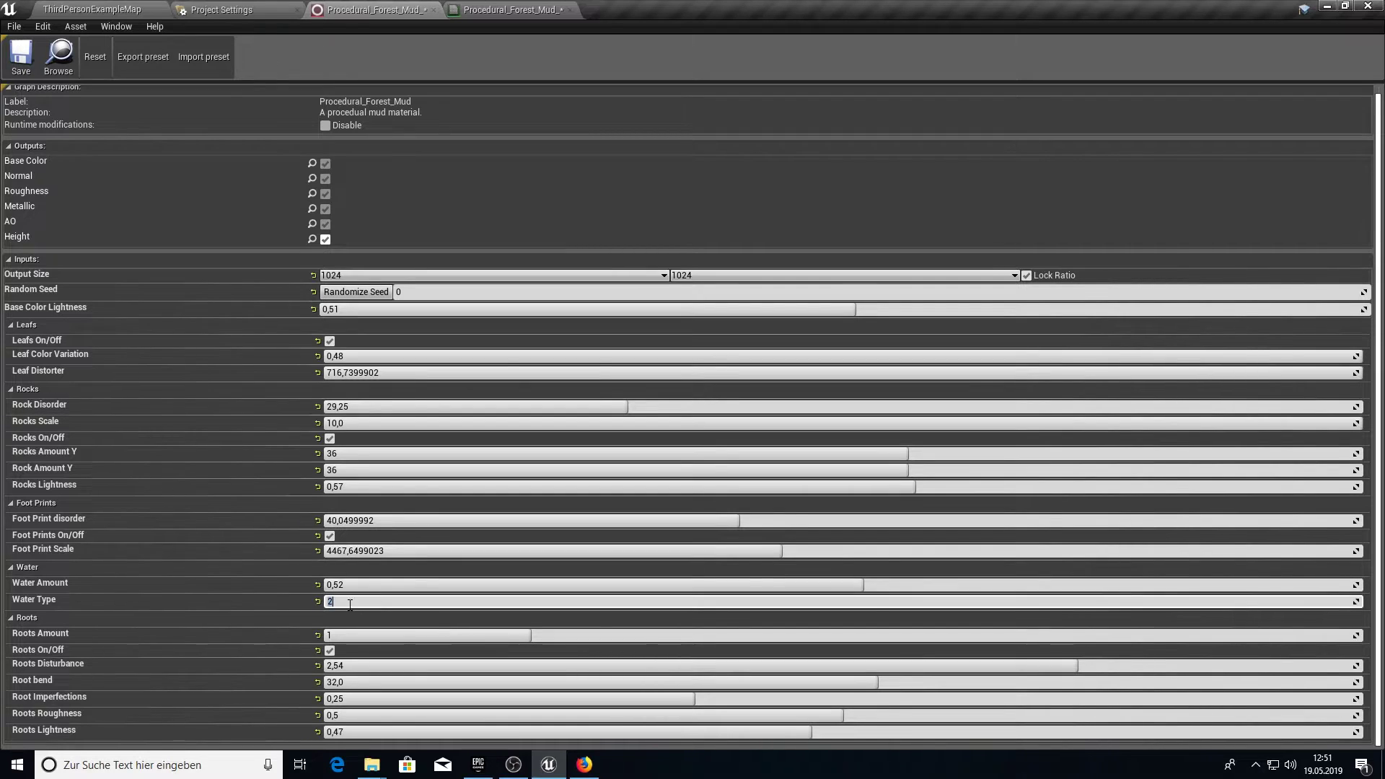
pyautogui.click(384, 586)
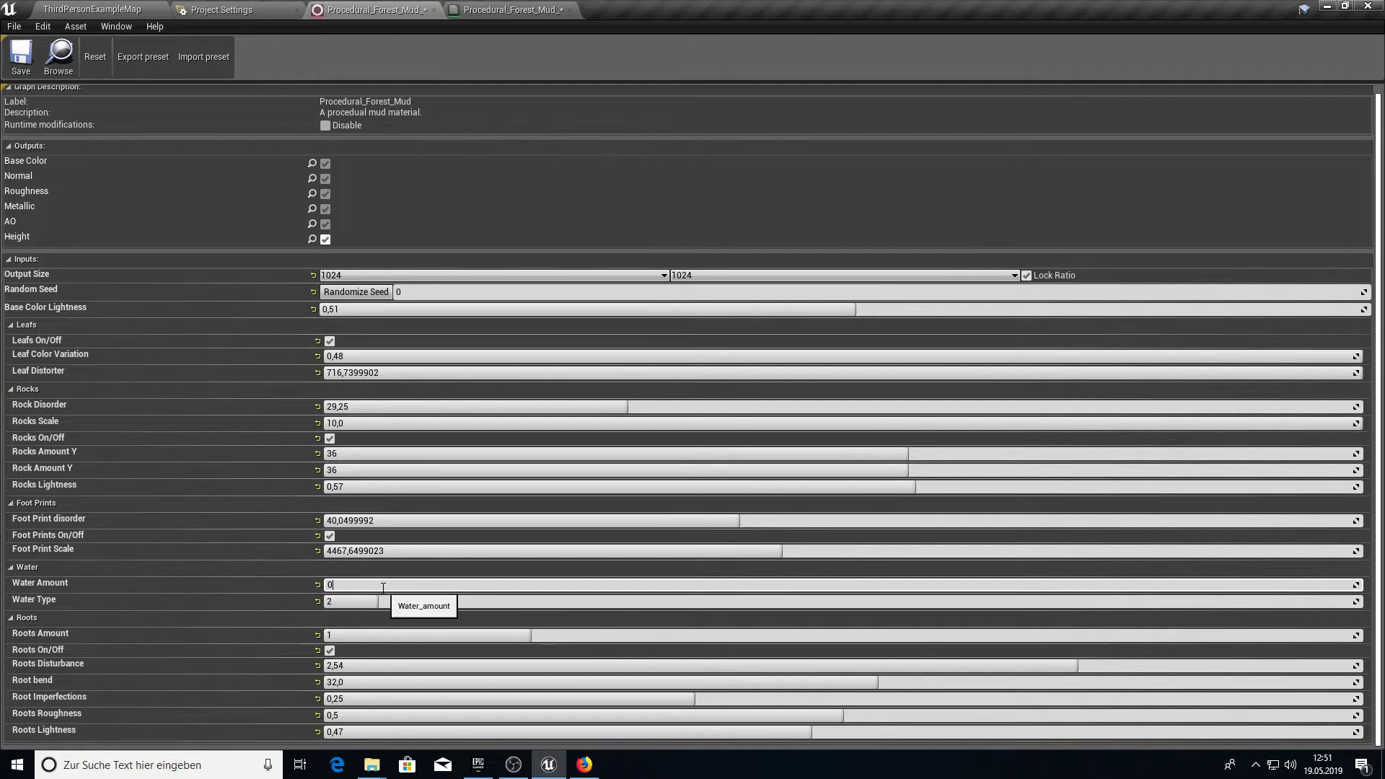
pyautogui.click(141, 9)
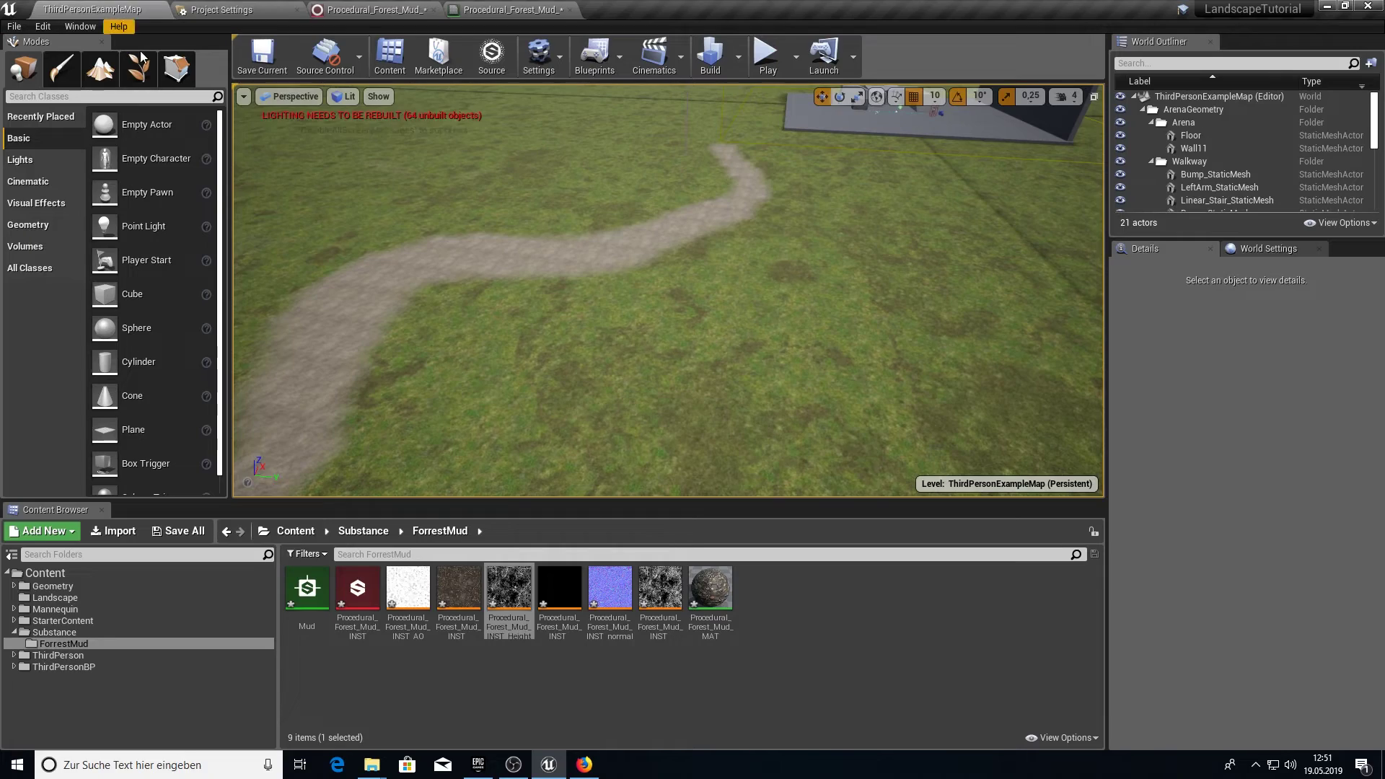
pyautogui.doubleClick(711, 588)
pyautogui.click(82, 6)
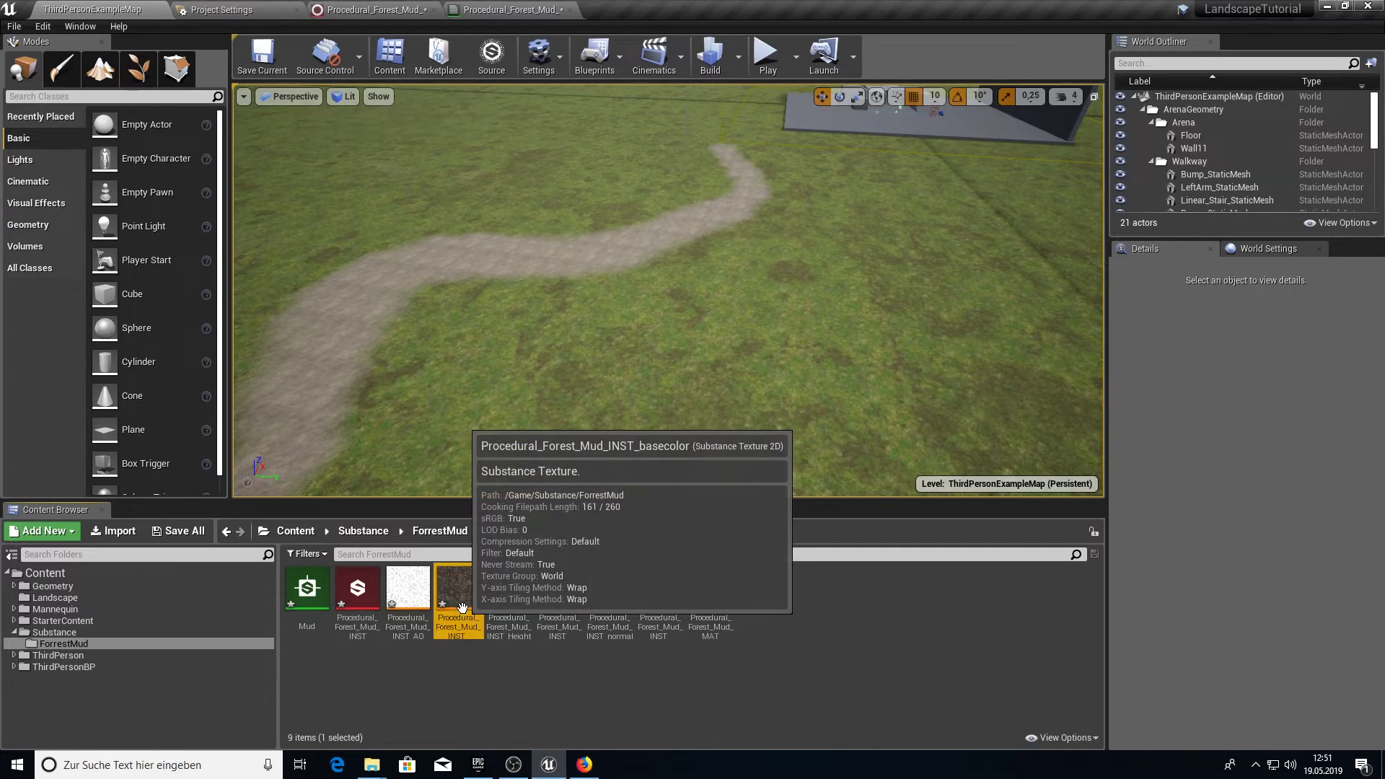
pyautogui.doubleClick(452, 626)
pyautogui.click(29, 8)
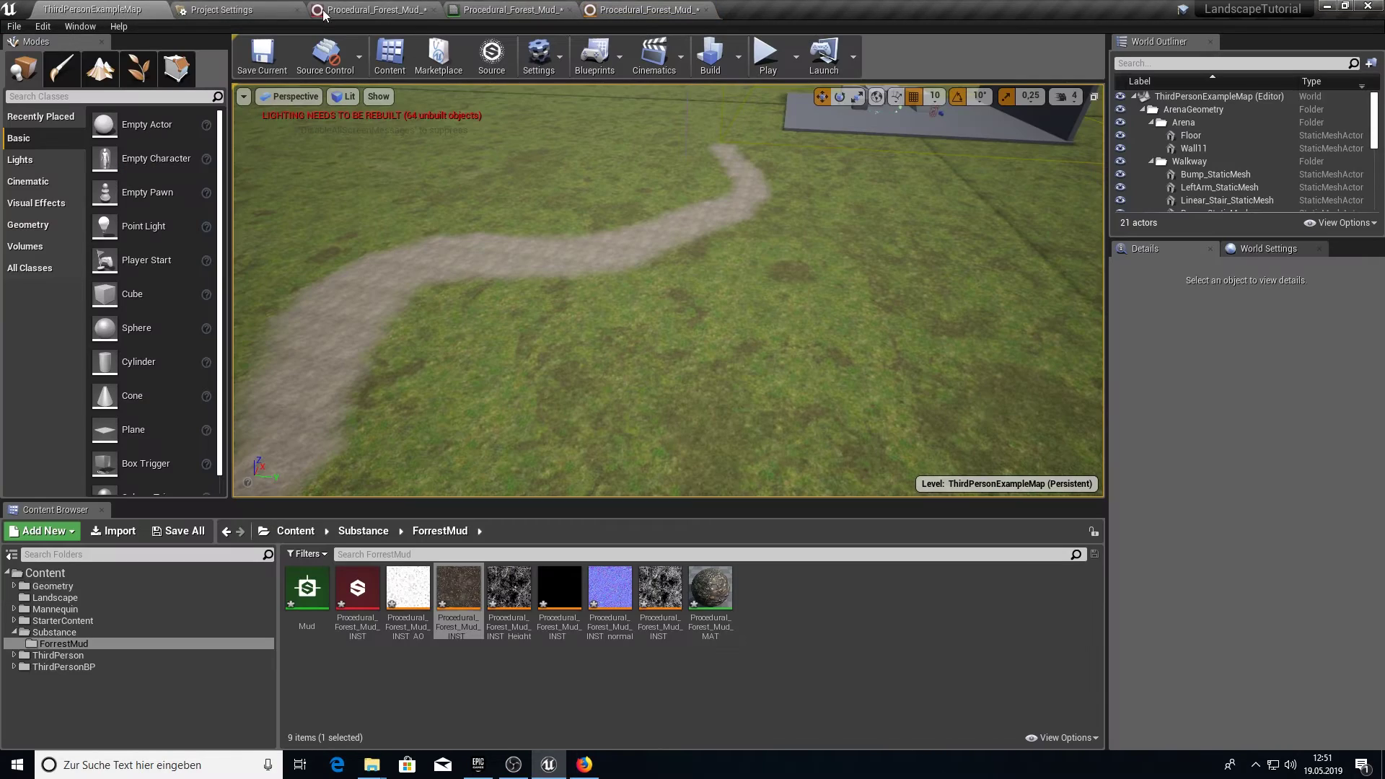
pyautogui.click(481, 7)
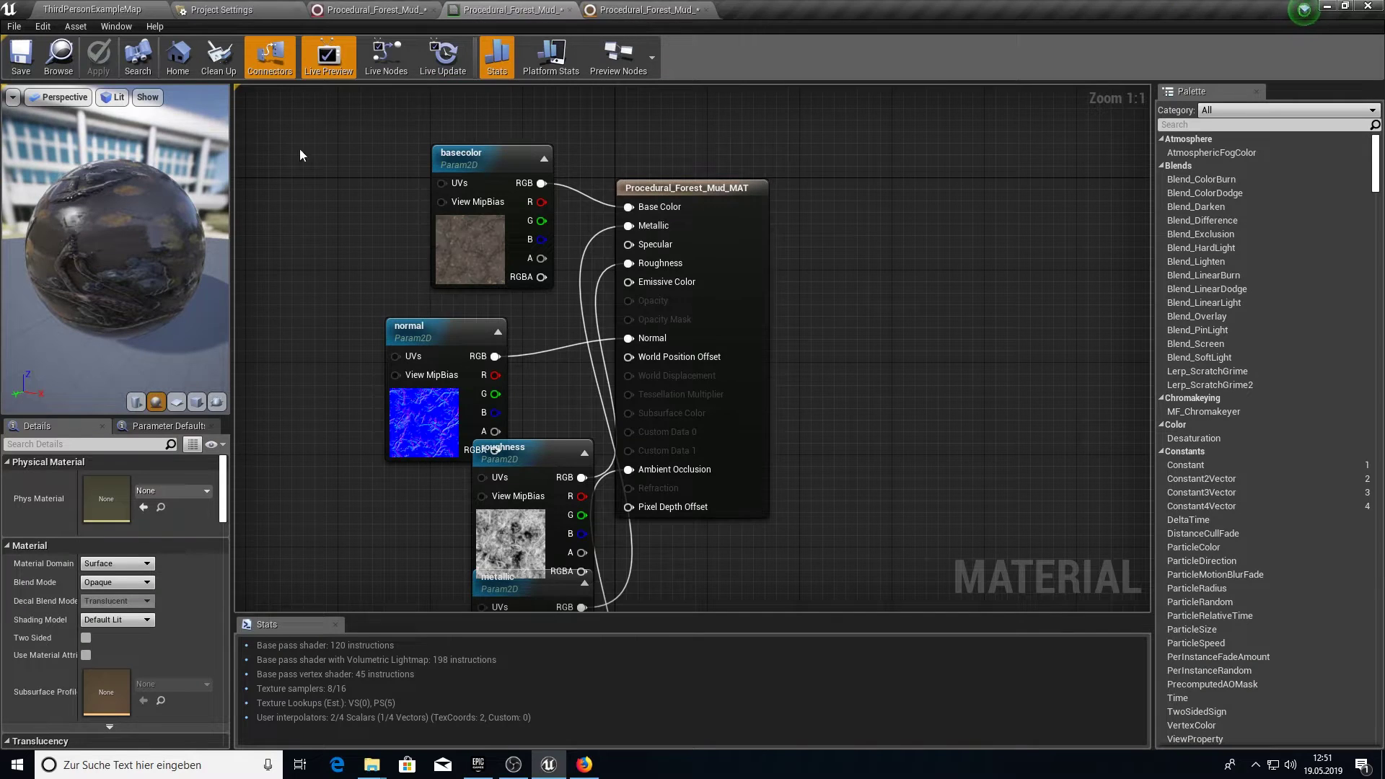
pyautogui.moveTo(111, 181); pyautogui.dragTo(187, 217)
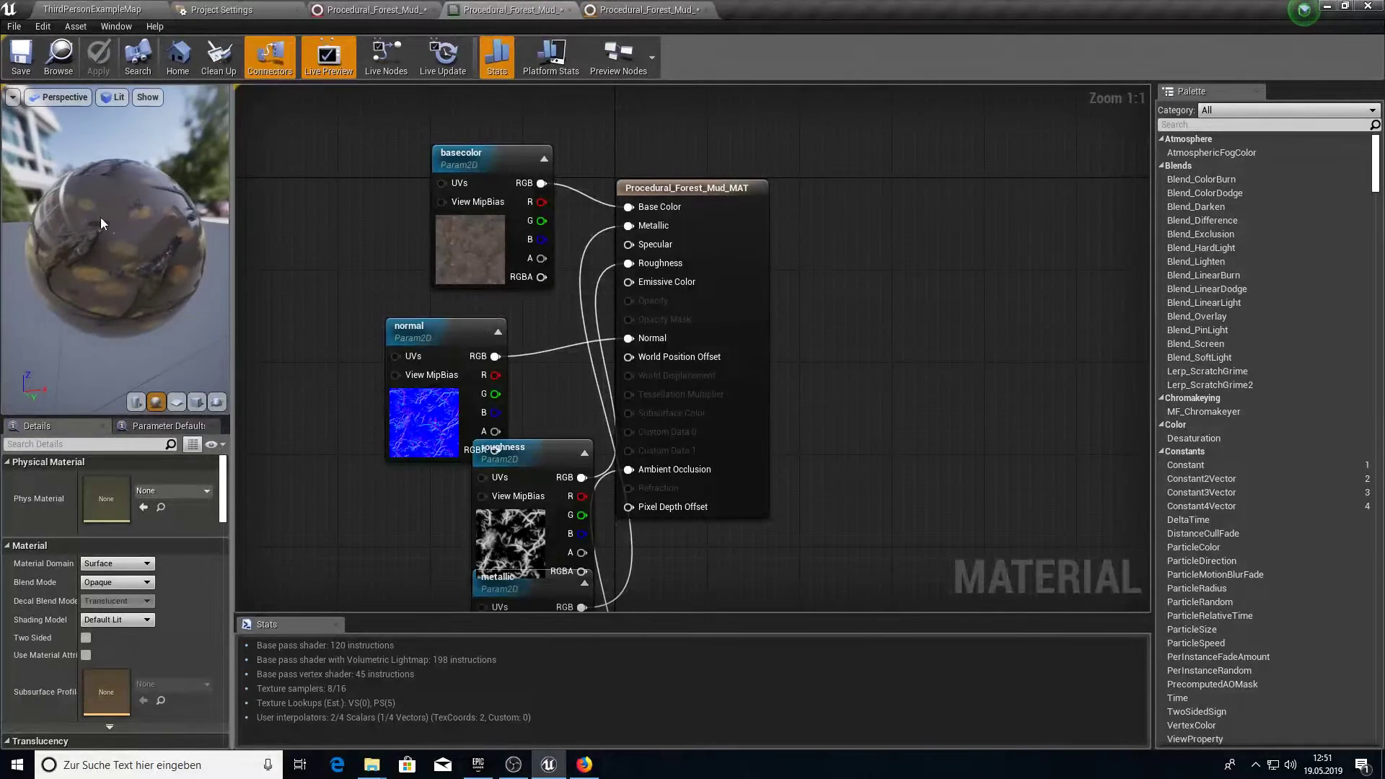
# Reset the mud instance's Water Amount to its default and save the instance
pyautogui.click(375, 10)
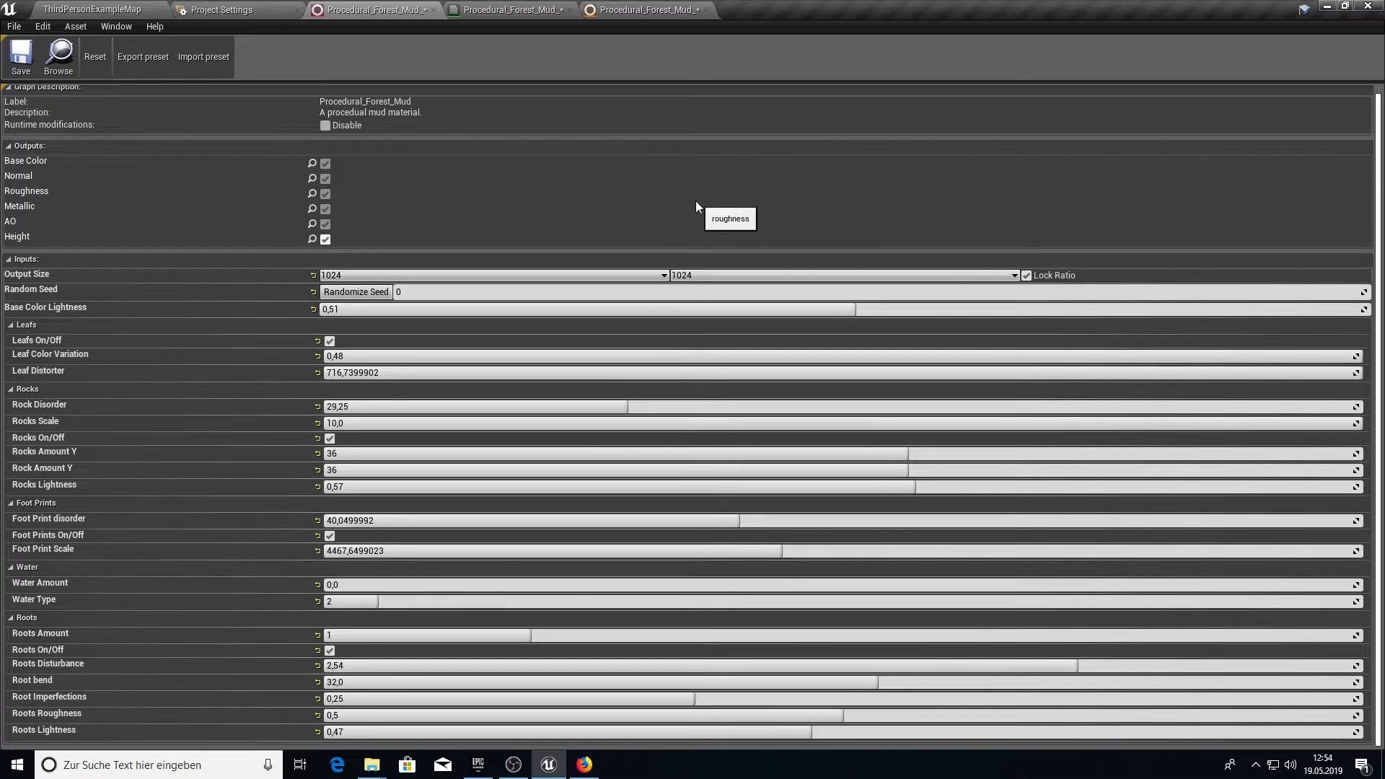
pyautogui.click(318, 586)
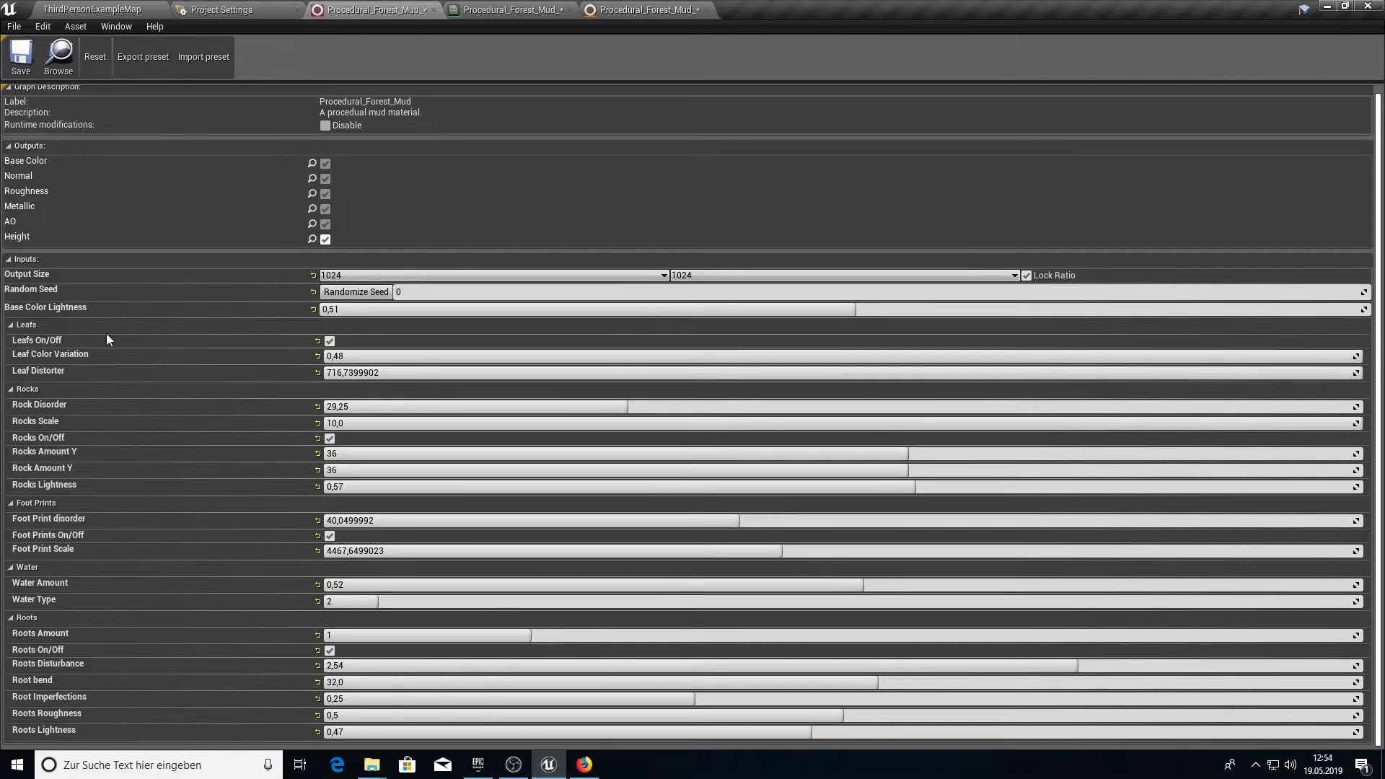
pyautogui.click(27, 62)
# Open the LandscapeMaster material from the Landscape folder
pyautogui.click(120, 8)
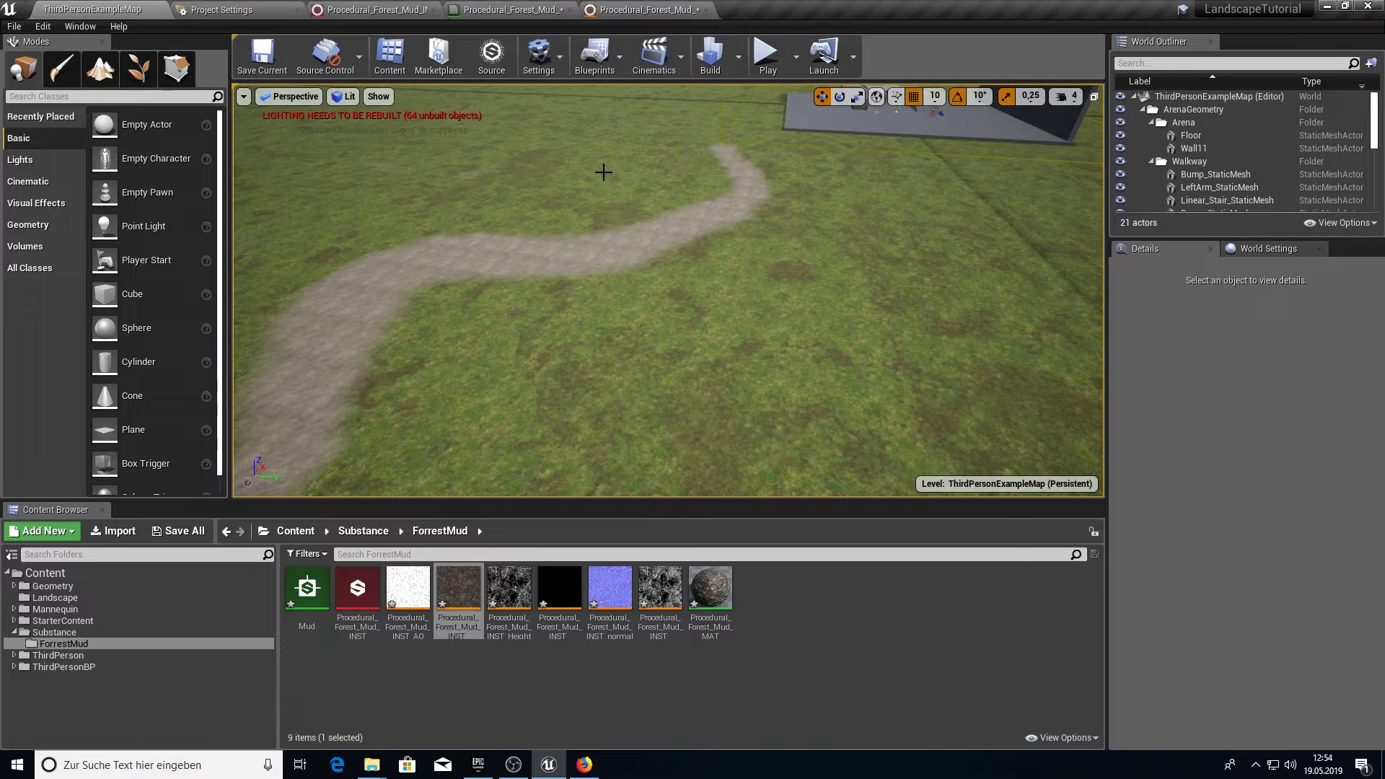
pyautogui.click(54, 598)
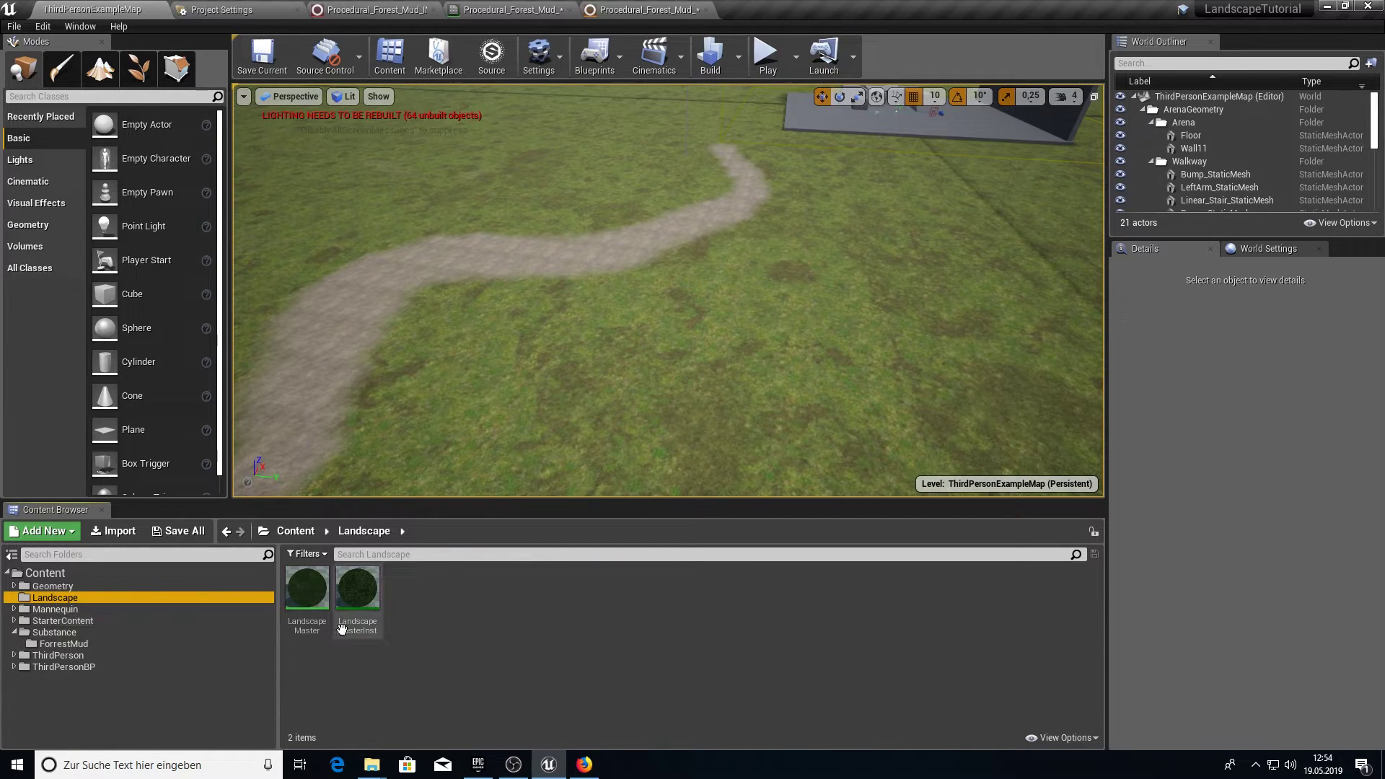
pyautogui.doubleClick(307, 591)
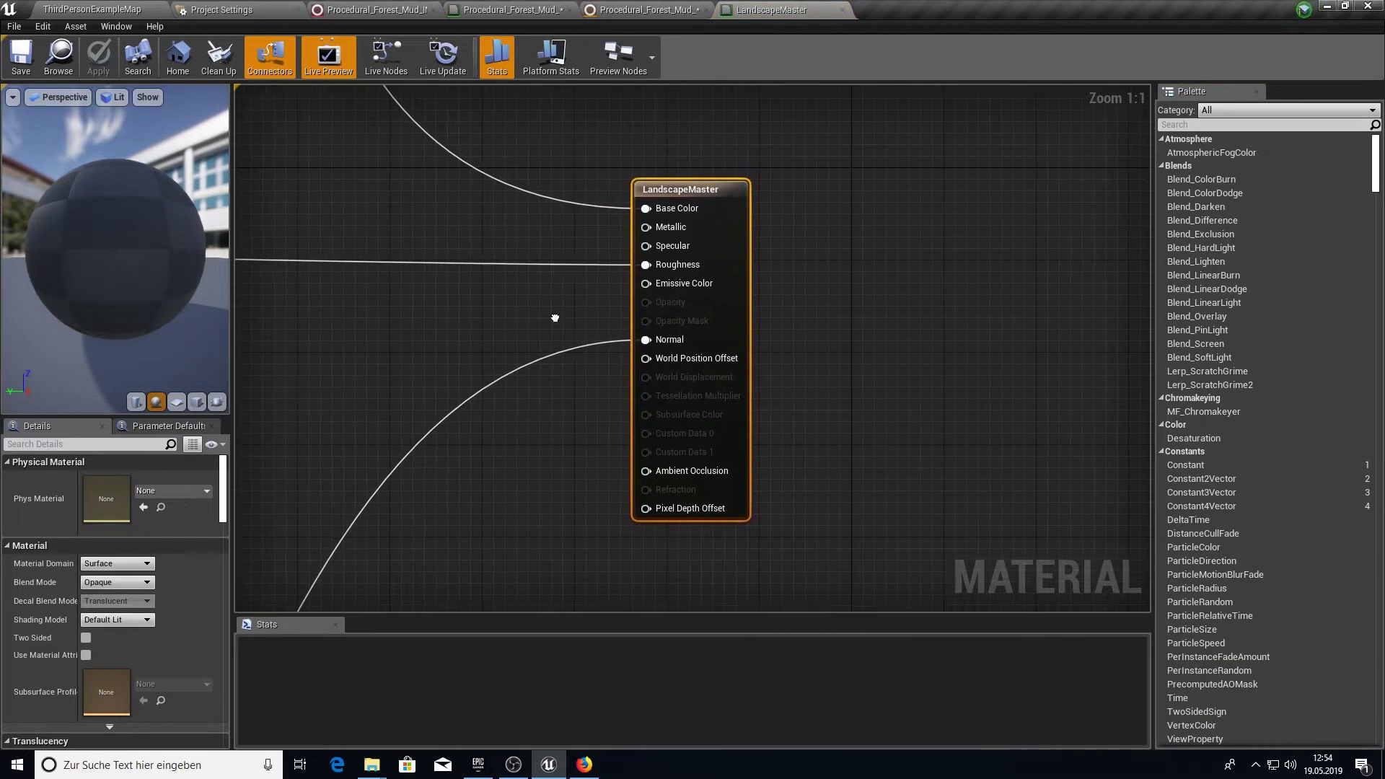
# Add a third layer named ForrestMud with blend type LB Height Blend to the Layer Blend node feeding Base Color
pyautogui.scroll(-1, 600, 371)
pyautogui.moveTo(482, 325); pyautogui.dragTo(449, 415, button='right')
pyautogui.scroll(4, 565, 339)
pyautogui.moveTo(536, 359); pyautogui.dragTo(657, 337, button='right')
pyautogui.scroll(-7, 656, 337)
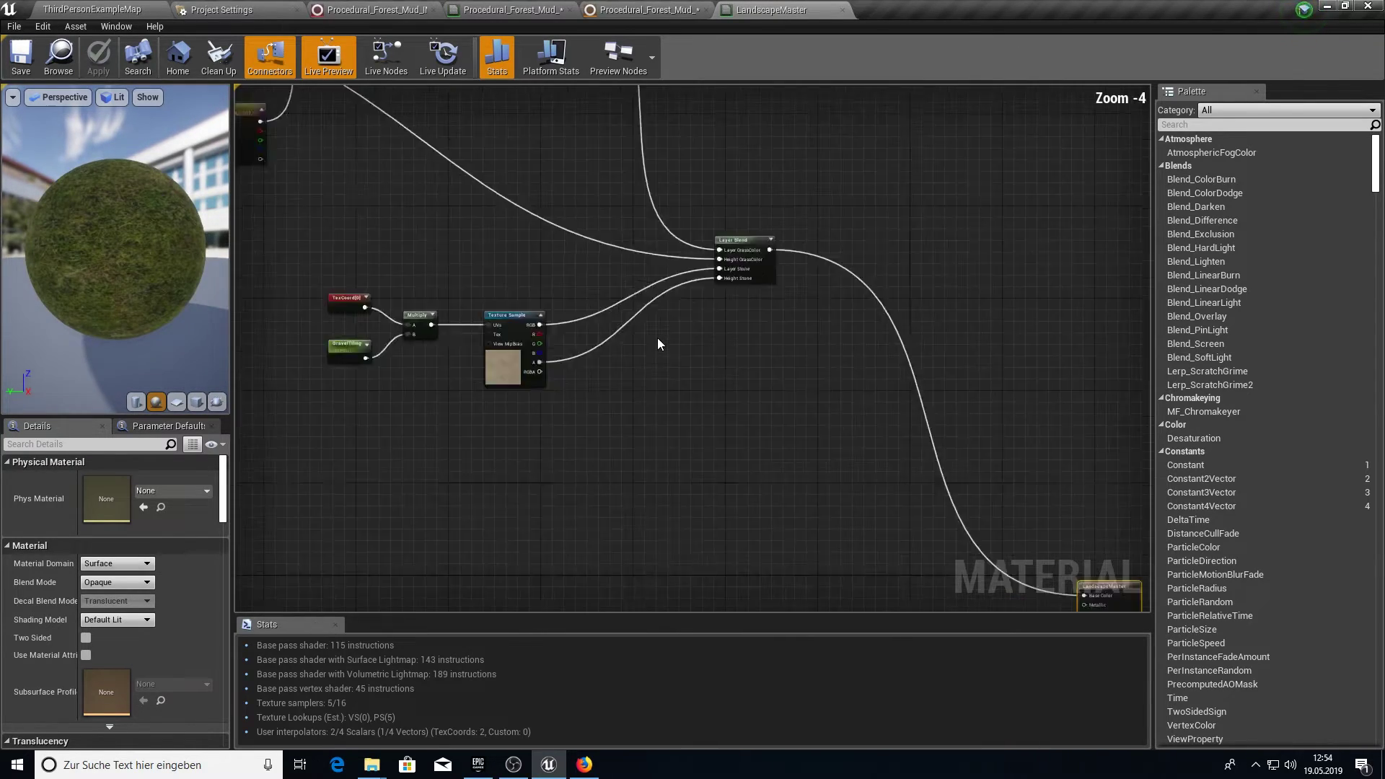
pyautogui.moveTo(710, 359); pyautogui.dragTo(361, 138)
pyautogui.moveTo(686, 326); pyautogui.dragTo(633, 264)
pyautogui.scroll(4, 634, 257)
pyautogui.click(642, 234)
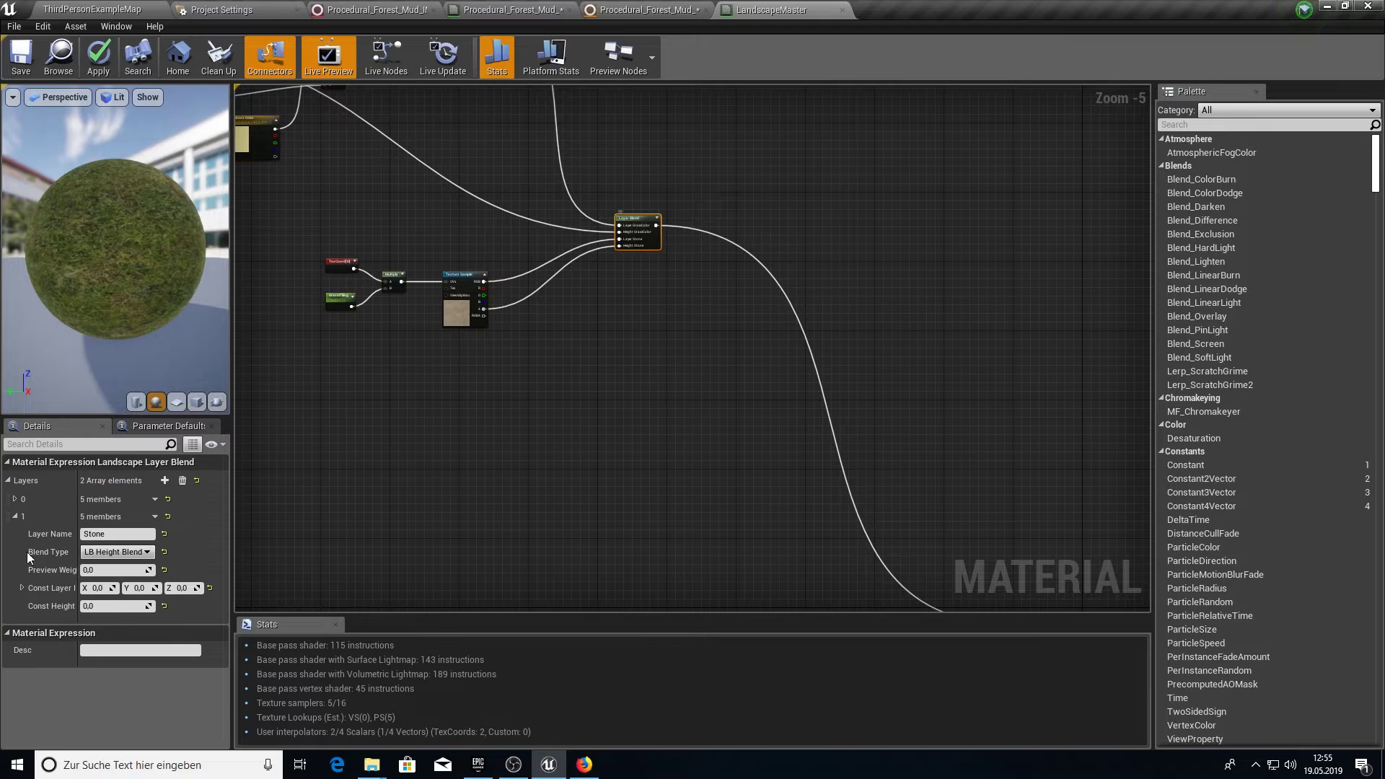
pyautogui.click(165, 480)
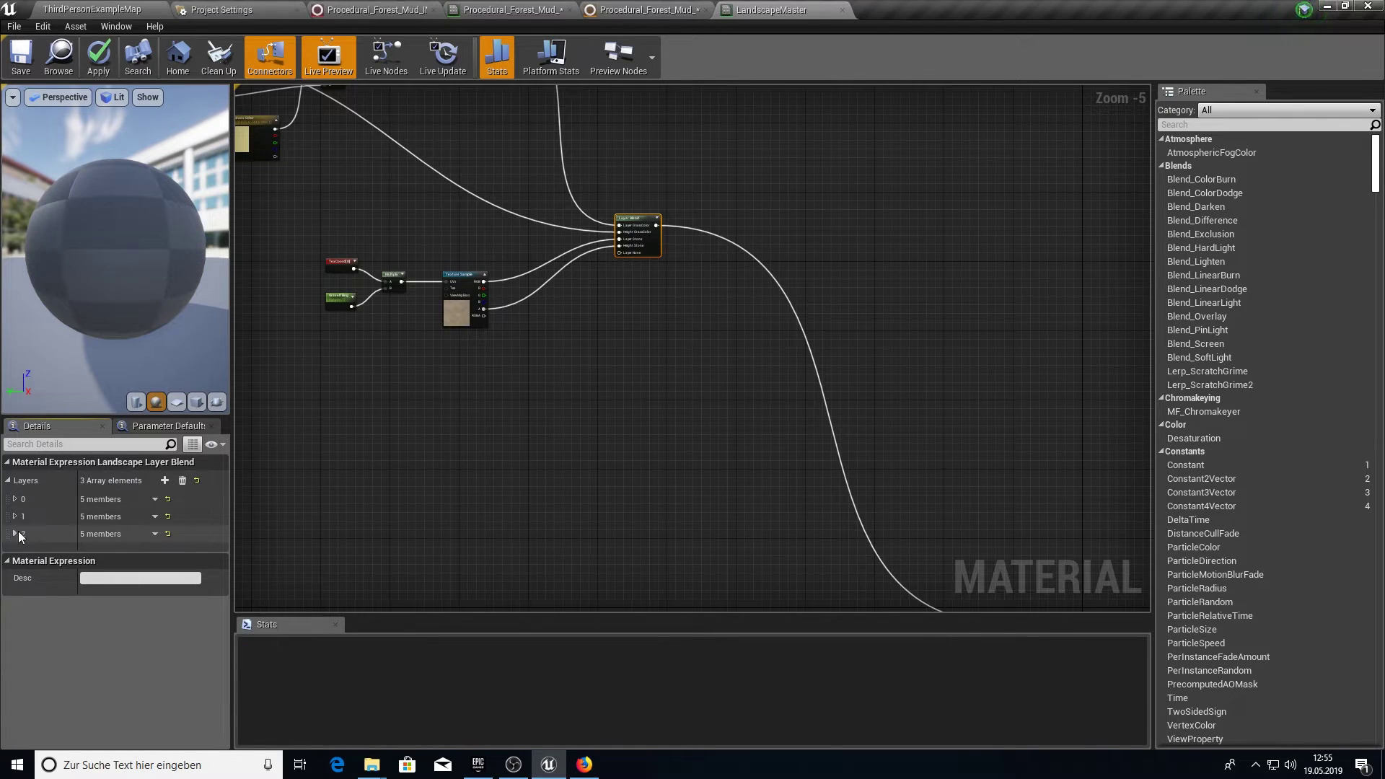
pyautogui.click(15, 534)
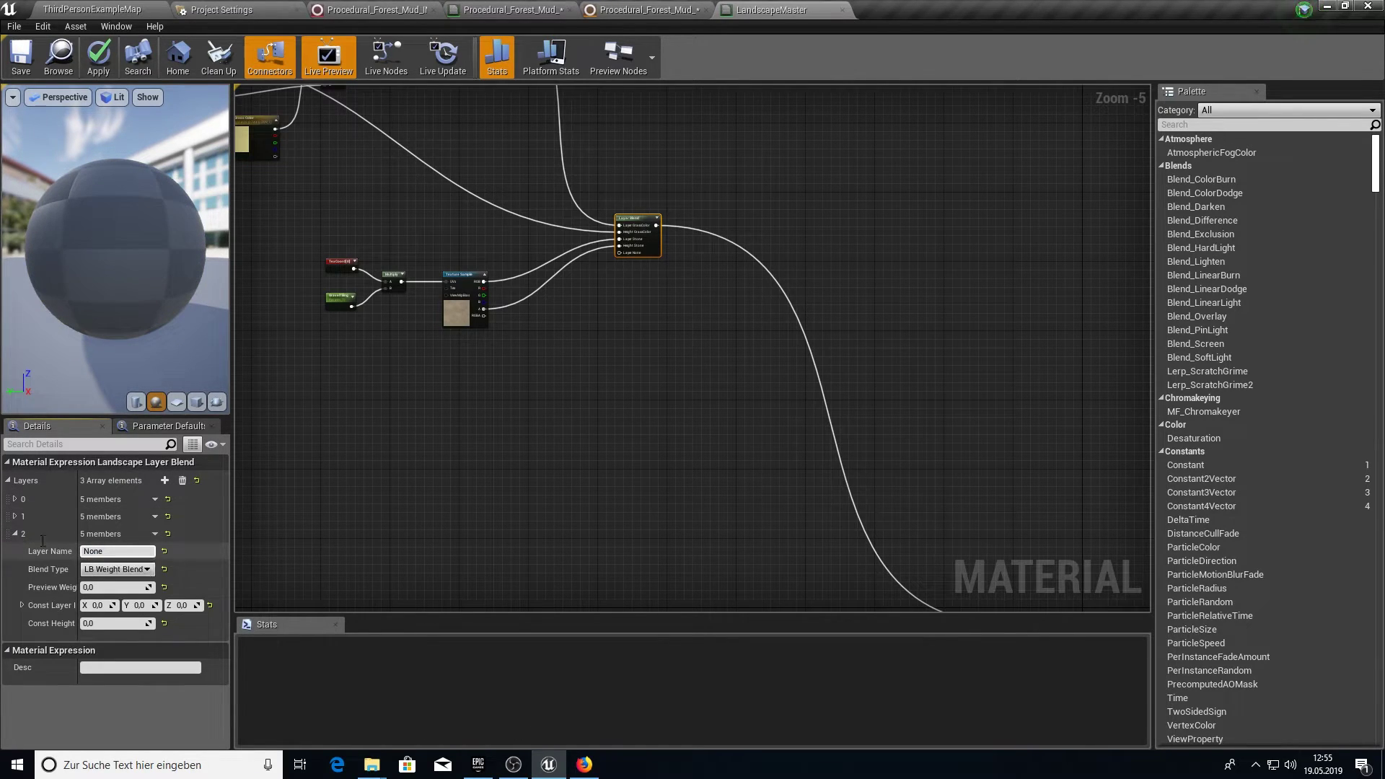
pyautogui.click(118, 551)
pyautogui.write('ForrestMud')
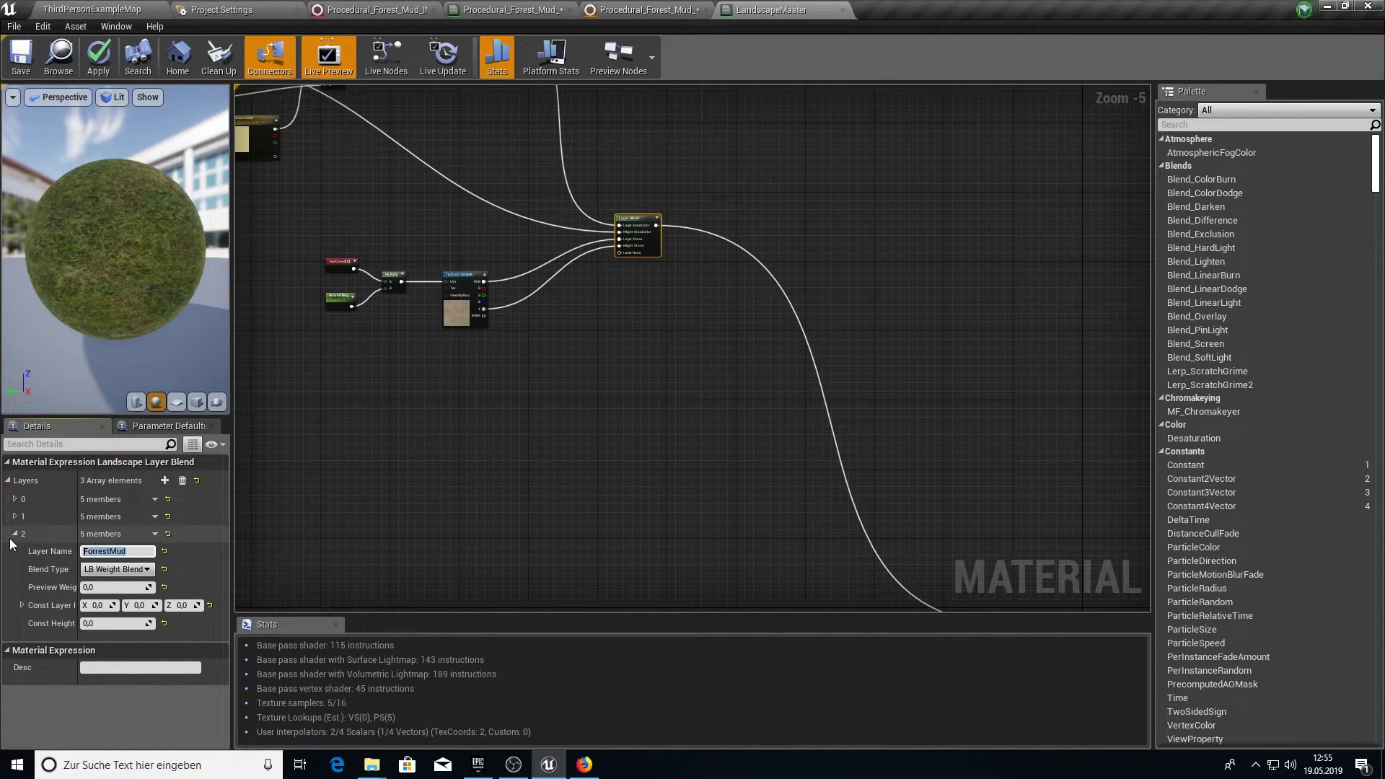
pyautogui.click(442, 445)
pyautogui.click(622, 219)
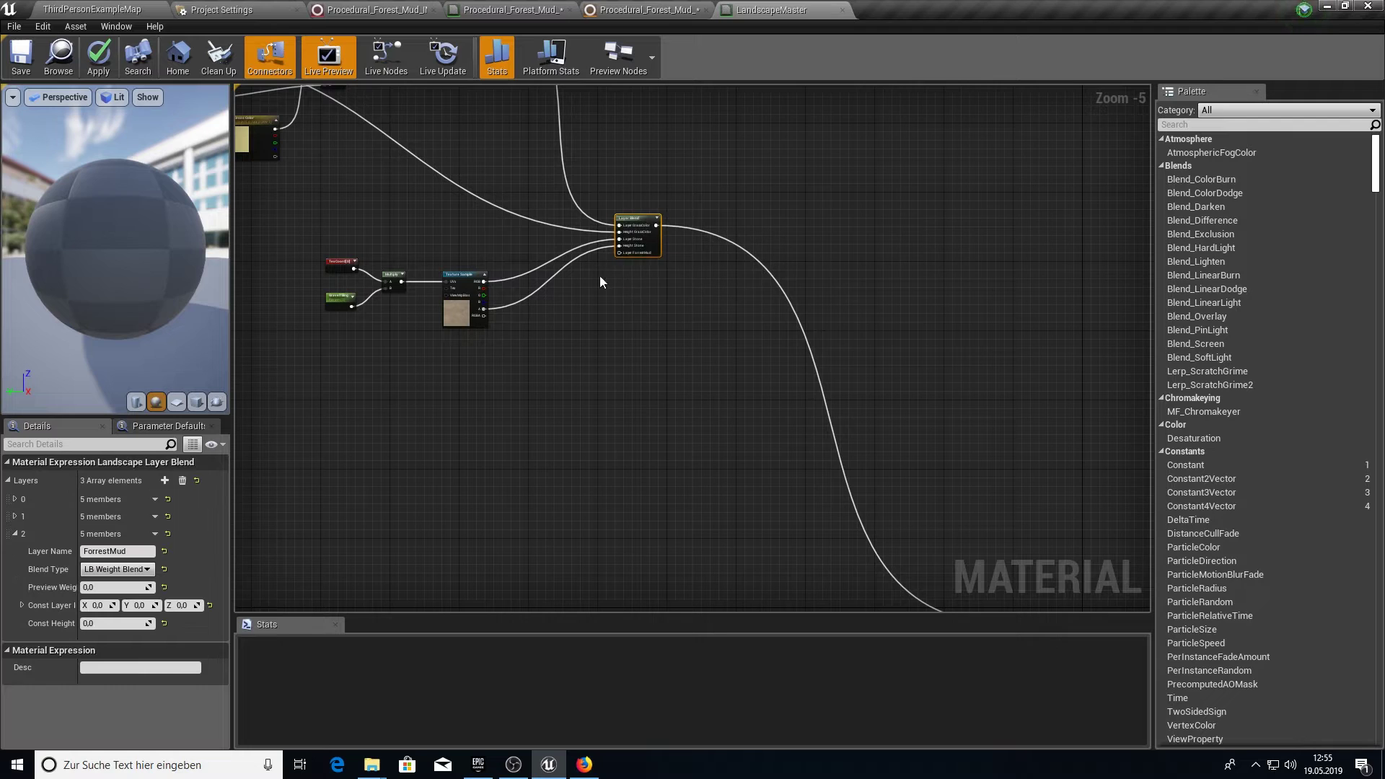
pyautogui.click(115, 600)
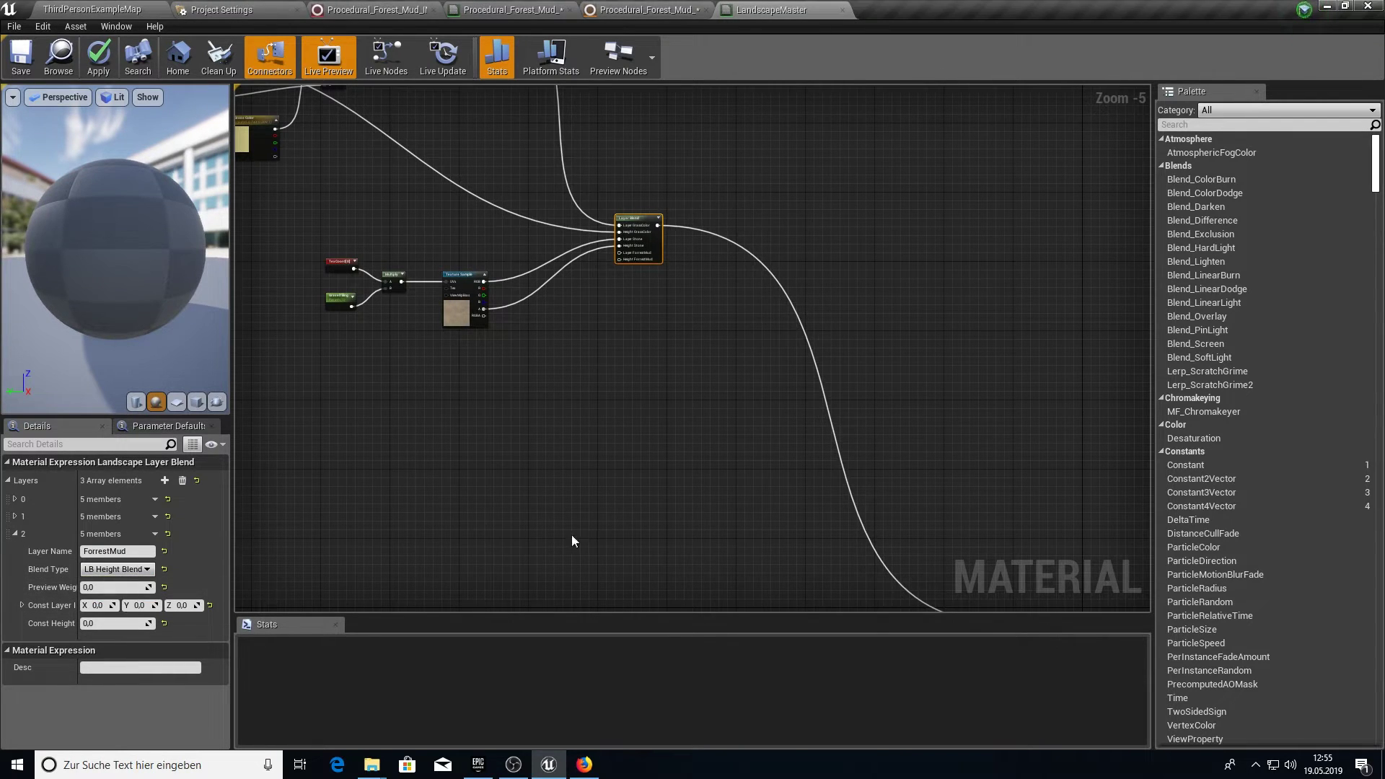
# Add a third layer named ForrestMud with blend type LB Height Blend to the Layer Blend node feeding Roughness
pyautogui.scroll(-2, 571, 534)
pyautogui.scroll(6, 594, 318)
pyautogui.click(469, 237)
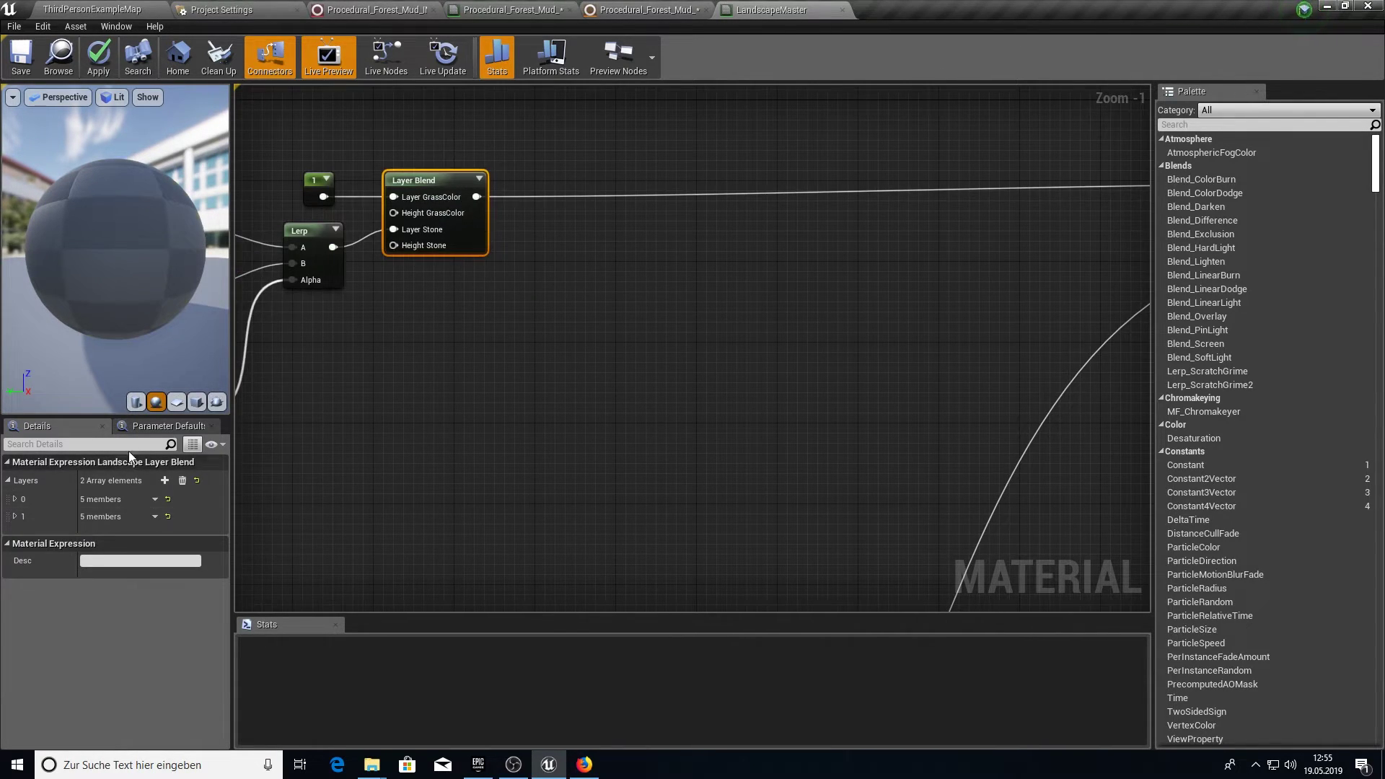
pyautogui.click(165, 478)
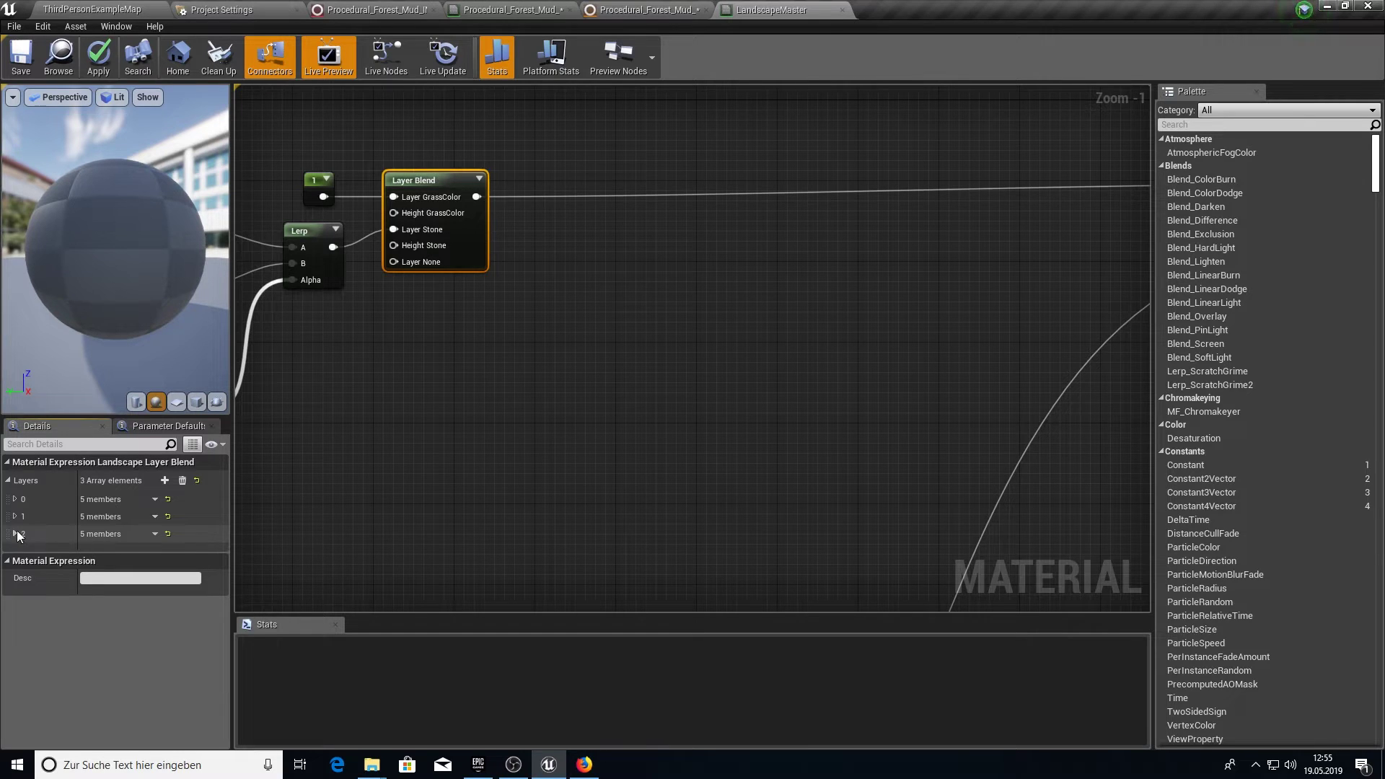
pyautogui.click(15, 534)
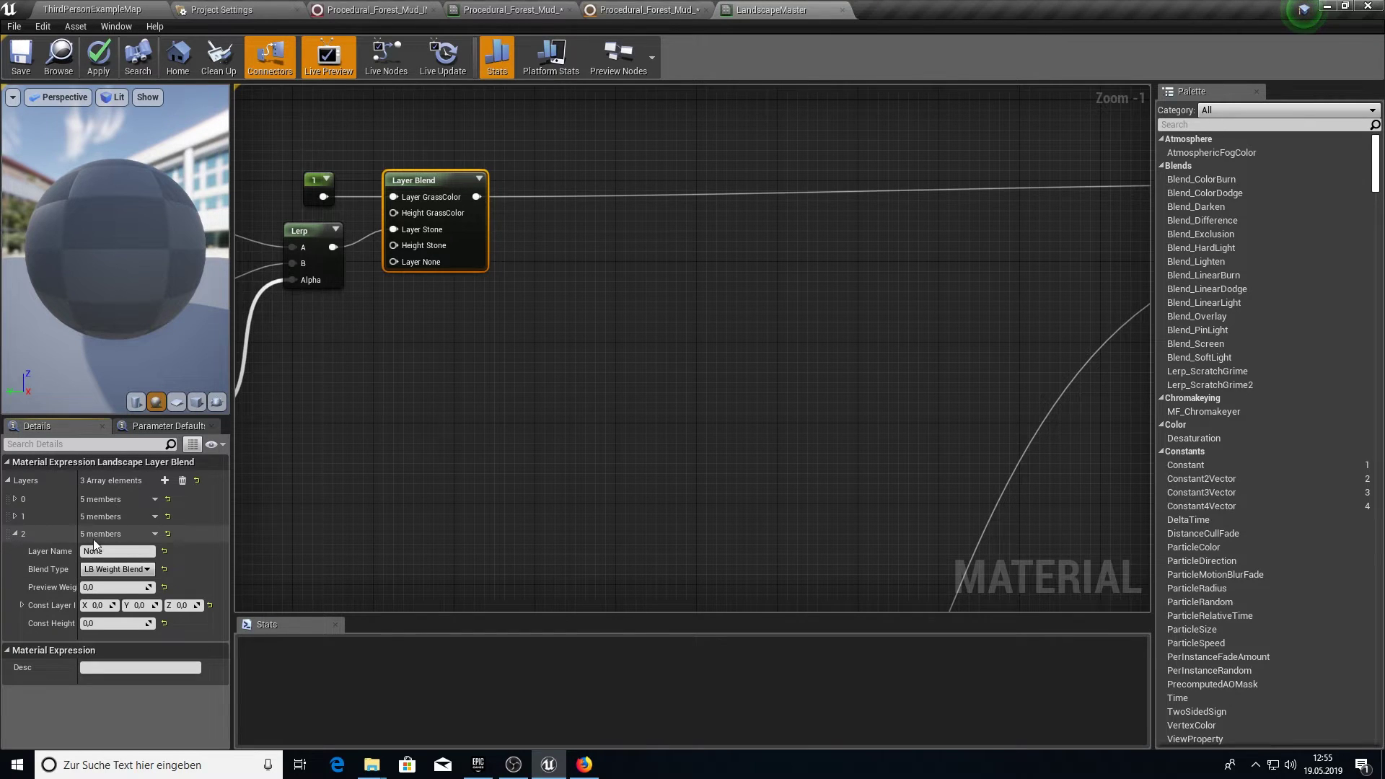
pyautogui.click(119, 571)
pyautogui.click(119, 601)
# Add a third layer named ForrestMud with blend type LB Height Blend to the Layer Blend node feeding Normal
pyautogui.moveTo(538, 516); pyautogui.dragTo(606, 120, button='right')
pyautogui.moveTo(649, 505); pyautogui.dragTo(714, 144, button='right')
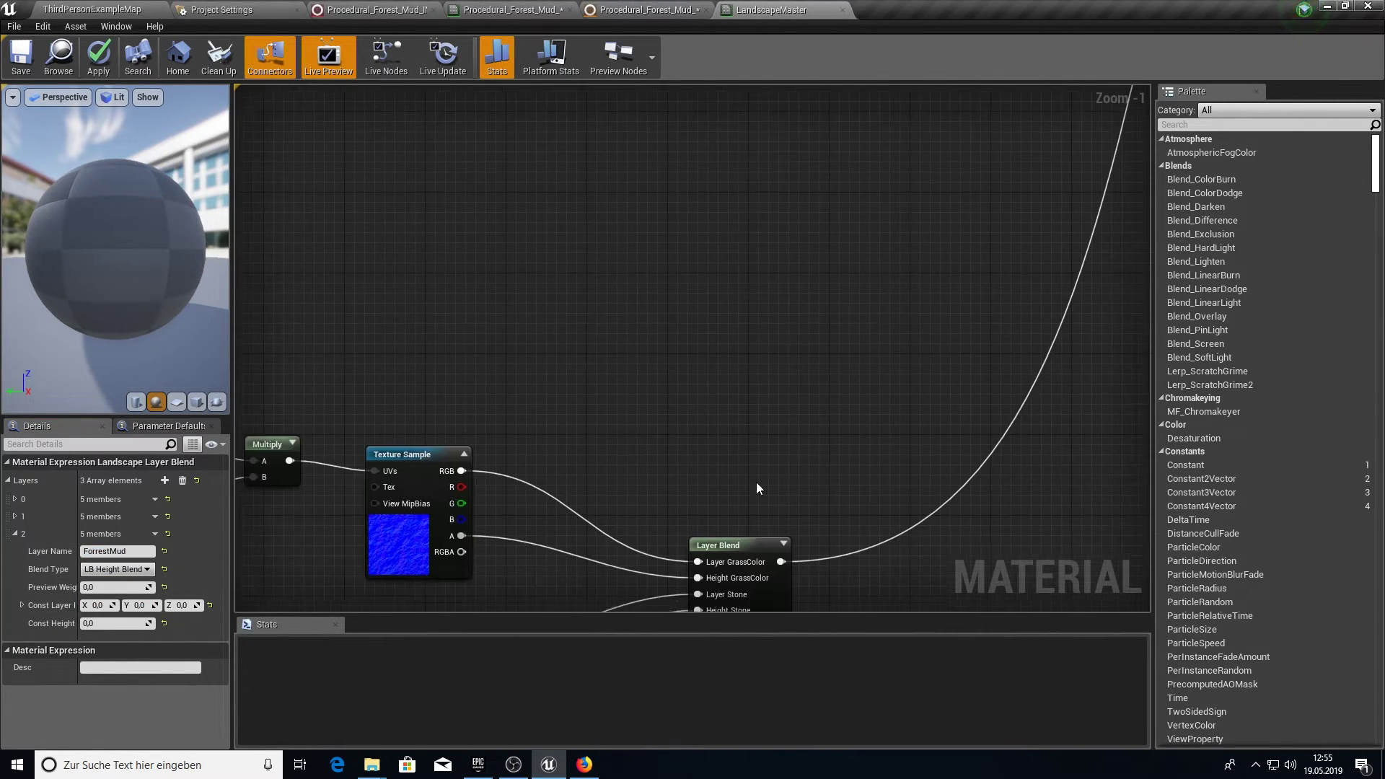
pyautogui.moveTo(756, 488); pyautogui.dragTo(733, 144, button='right')
pyautogui.click(742, 250)
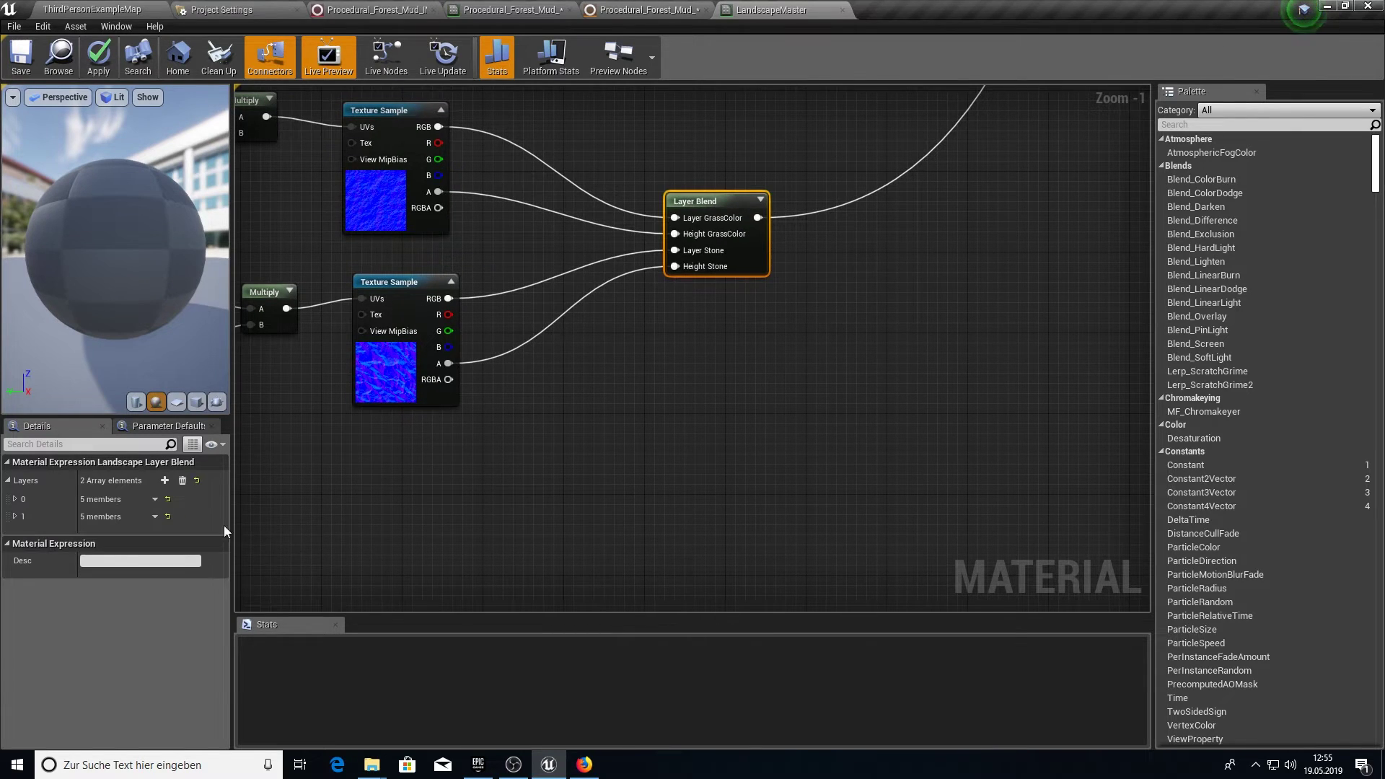
pyautogui.click(165, 481)
pyautogui.click(15, 534)
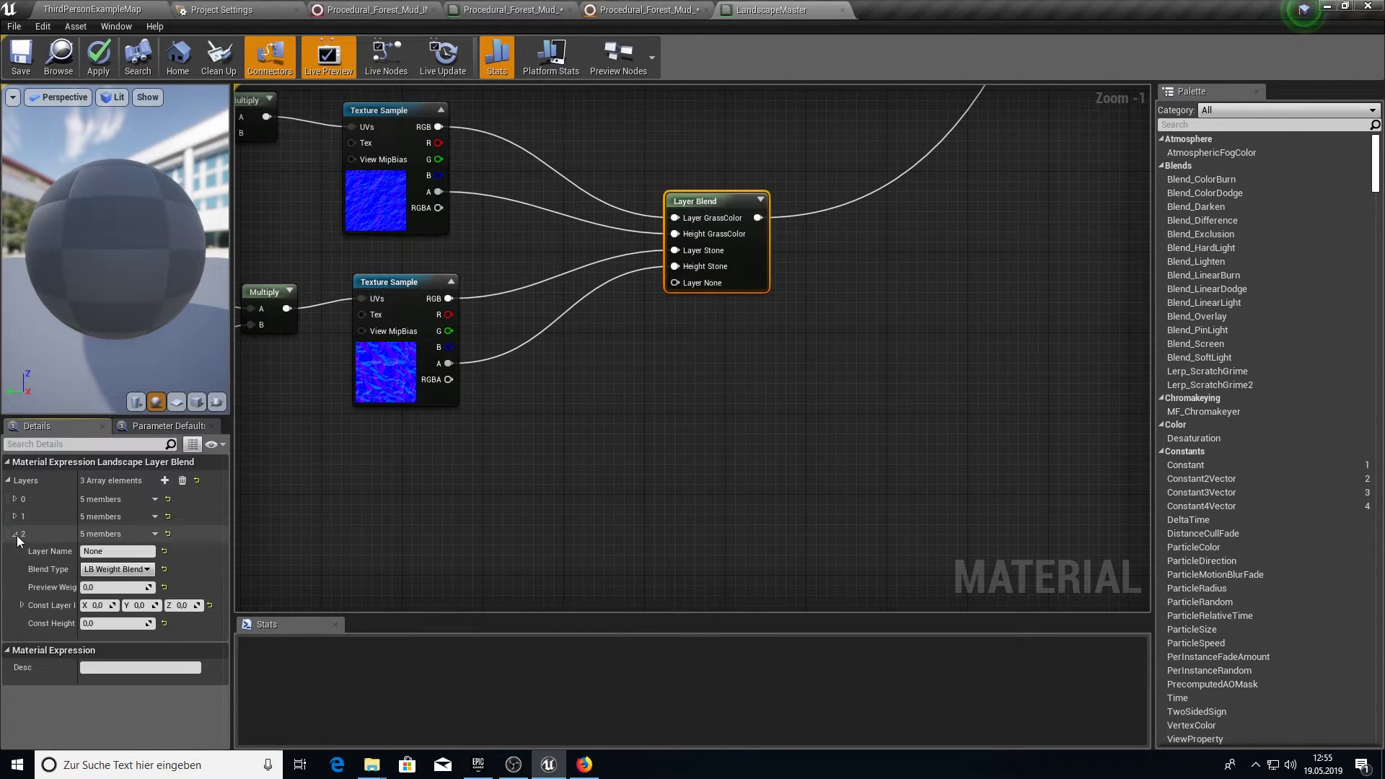
pyautogui.click(117, 550)
pyautogui.write('ForrestMud')
pyautogui.click(119, 571)
pyautogui.click(118, 604)
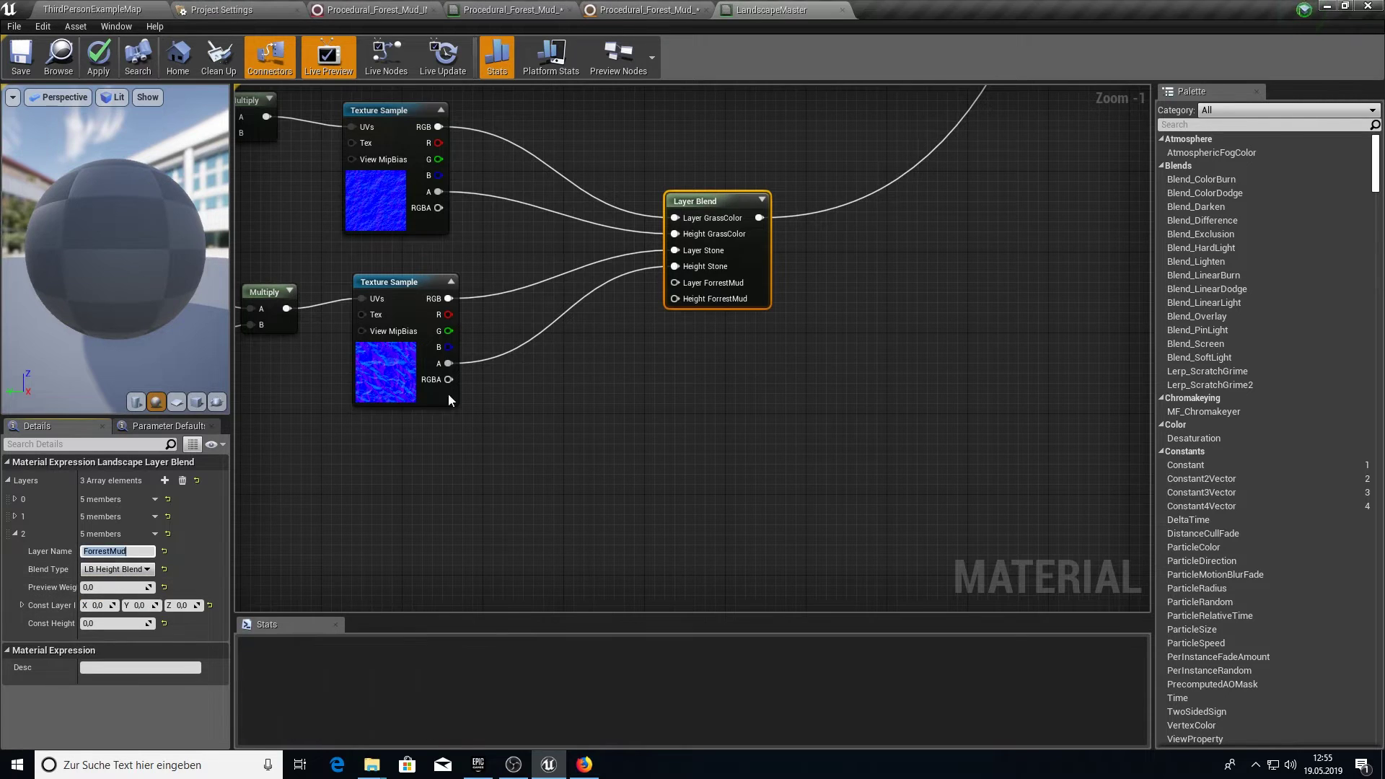
# Copy the basecolor node from Procedural_Forest_Mud_MAT into LandscapeMaster and wire its RGB and alpha to the Base Color blend's Layer and Height ForrestMud inputs
pyautogui.moveTo(629, 181); pyautogui.dragTo(625, 508, button='right')
pyautogui.scroll(-4, 625, 508)
pyautogui.moveTo(653, 216); pyautogui.dragTo(664, 526, button='right')
pyautogui.moveTo(641, 130); pyautogui.dragTo(648, 476, button='right')
pyautogui.moveTo(655, 292); pyautogui.dragTo(649, 465, button='right')
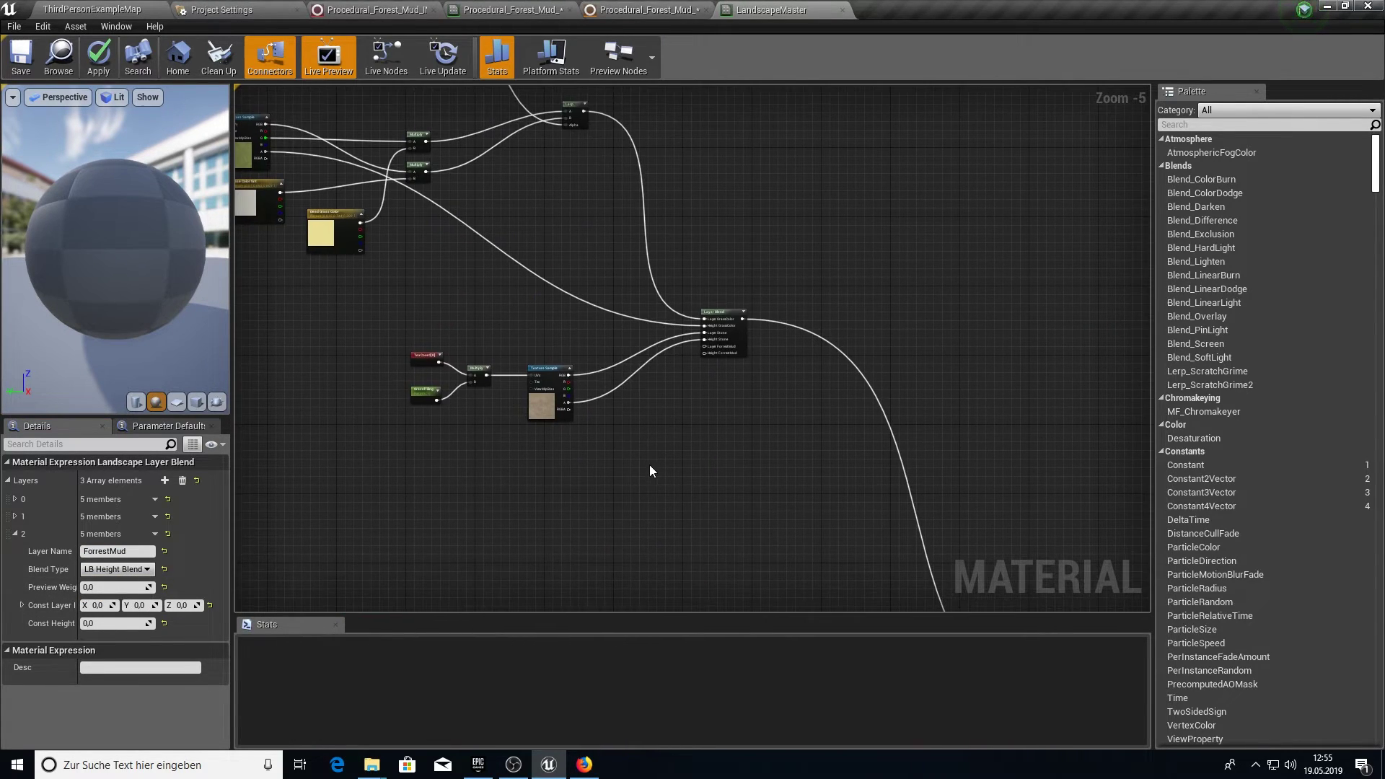
pyautogui.click(530, 9)
pyautogui.click(505, 173)
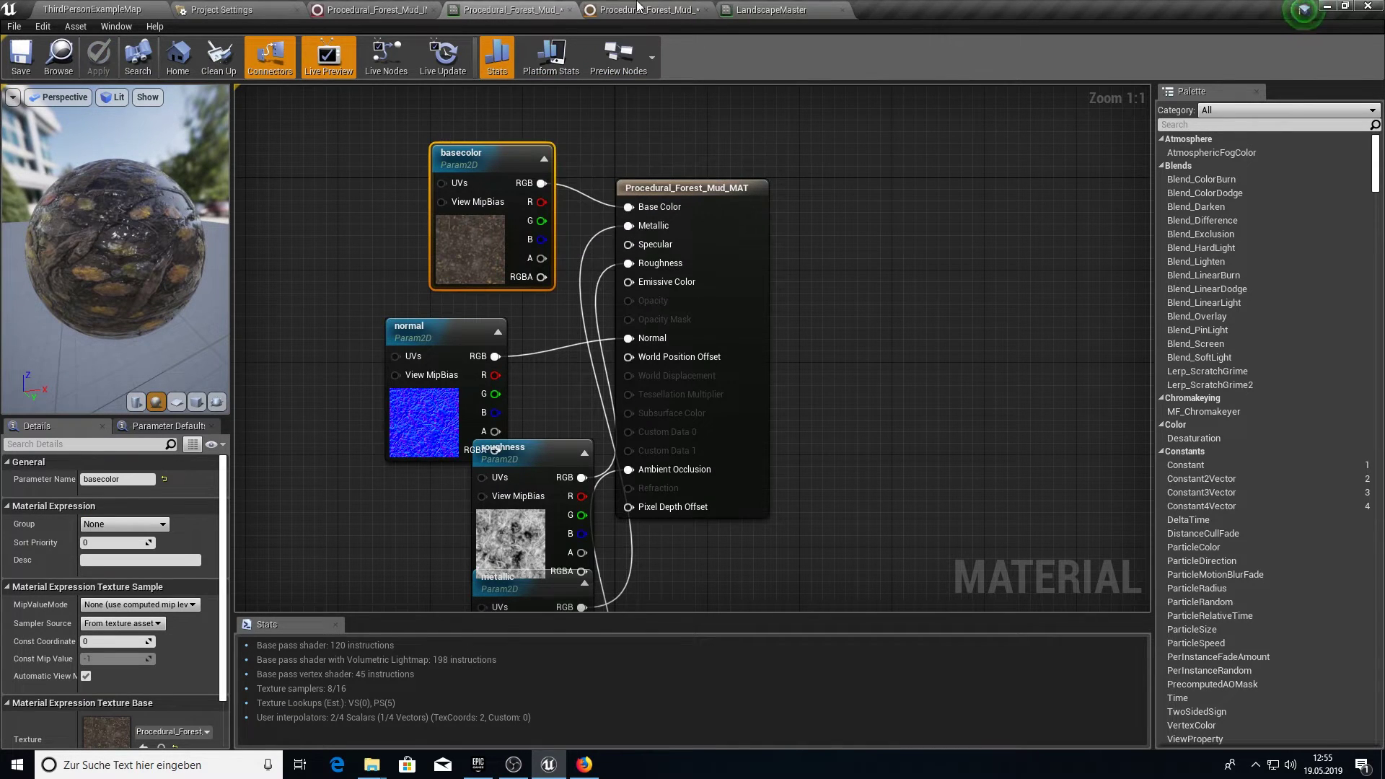
pyautogui.doubleClick(505, 173)
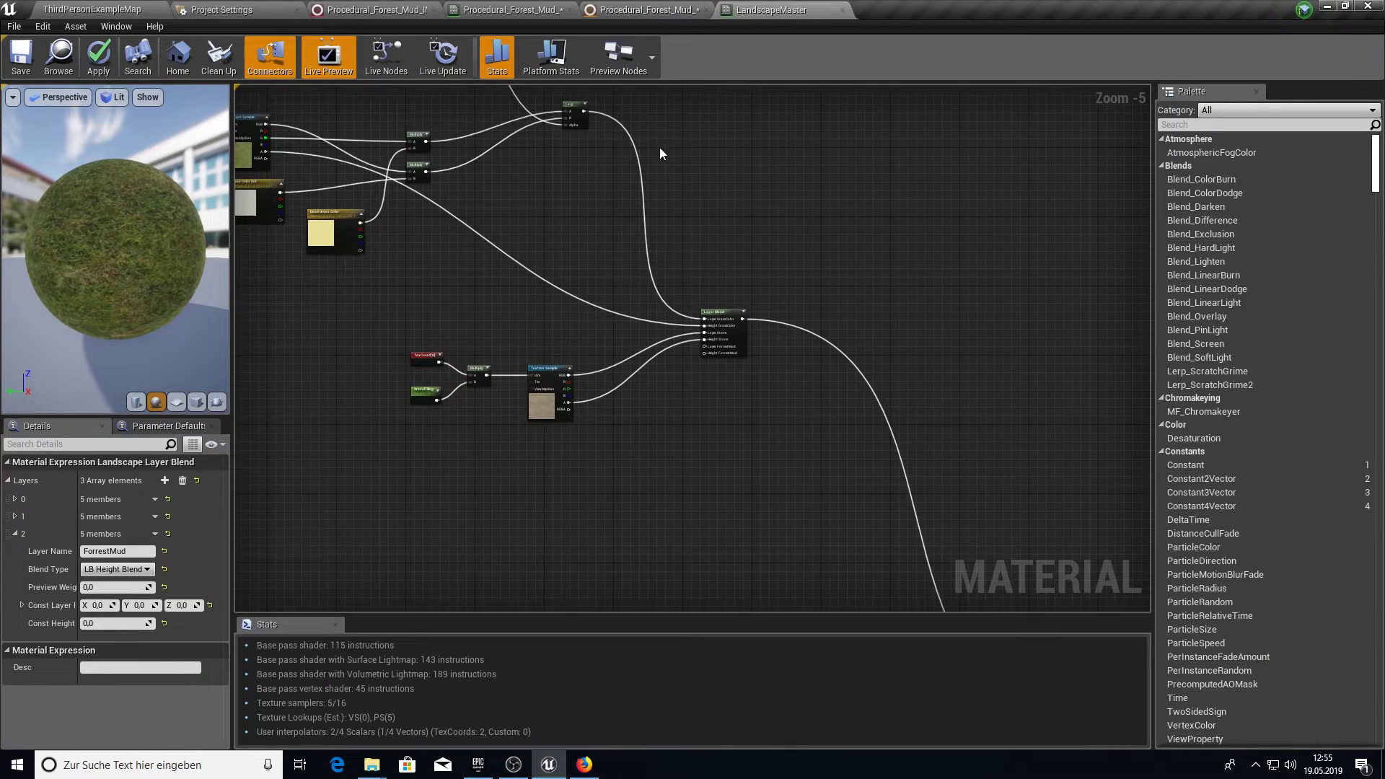
pyautogui.moveTo(332, 446); pyautogui.dragTo(466, 412, button='right')
pyautogui.hotkey('ctrl', 'v')
pyautogui.moveTo(465, 412); pyautogui.dragTo(320, 492)
pyautogui.scroll(3, 600, 414)
pyautogui.moveTo(248, 296); pyautogui.dragTo(551, 331, button='right')
# Duplicate the TexCoord, GravelTiling and Multiply nodes and place the copies beside the basecolor node
pyautogui.moveTo(495, 123); pyautogui.dragTo(671, 291)
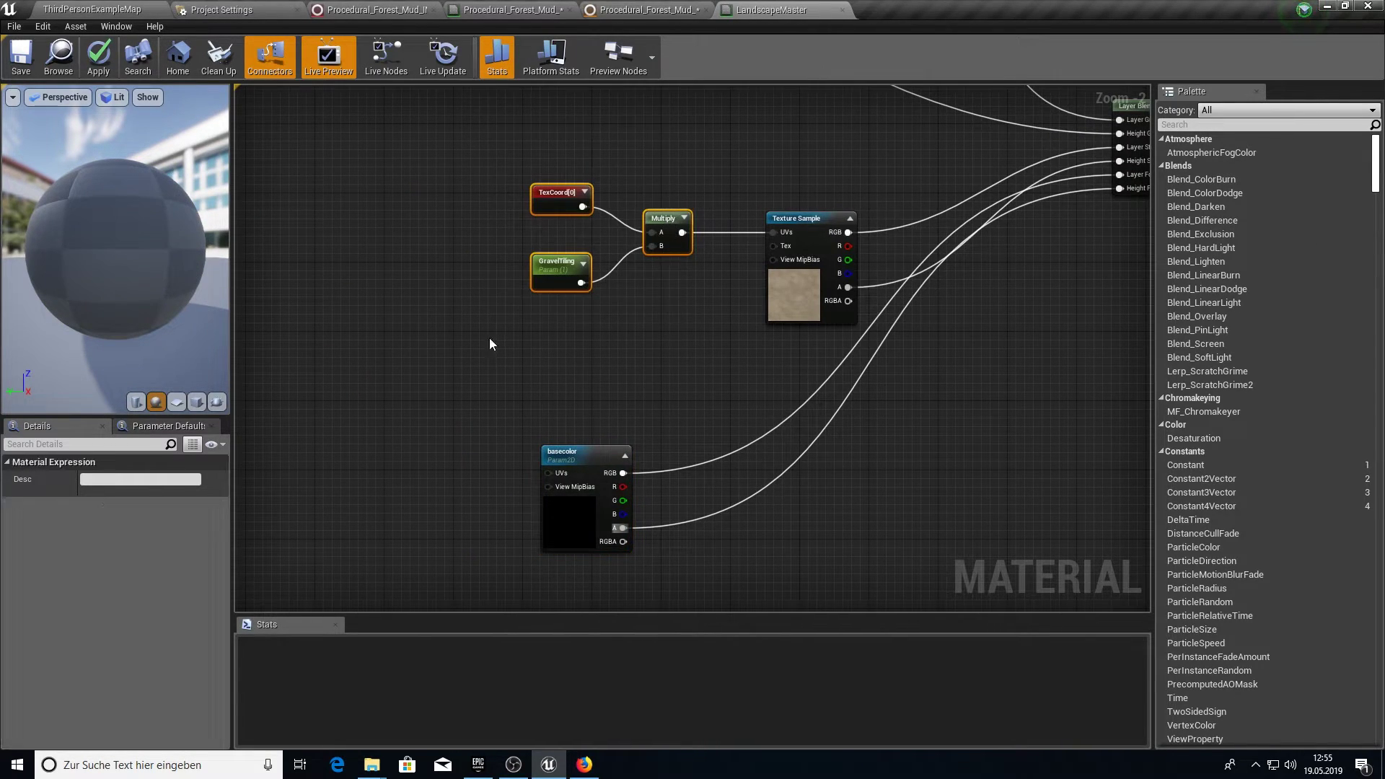
pyautogui.hotkey('ctrl', 'c')
pyautogui.moveTo(257, 445); pyautogui.dragTo(541, 346, button='right')
pyautogui.click(541, 346)
pyautogui.hotkey('ctrl', 'v')
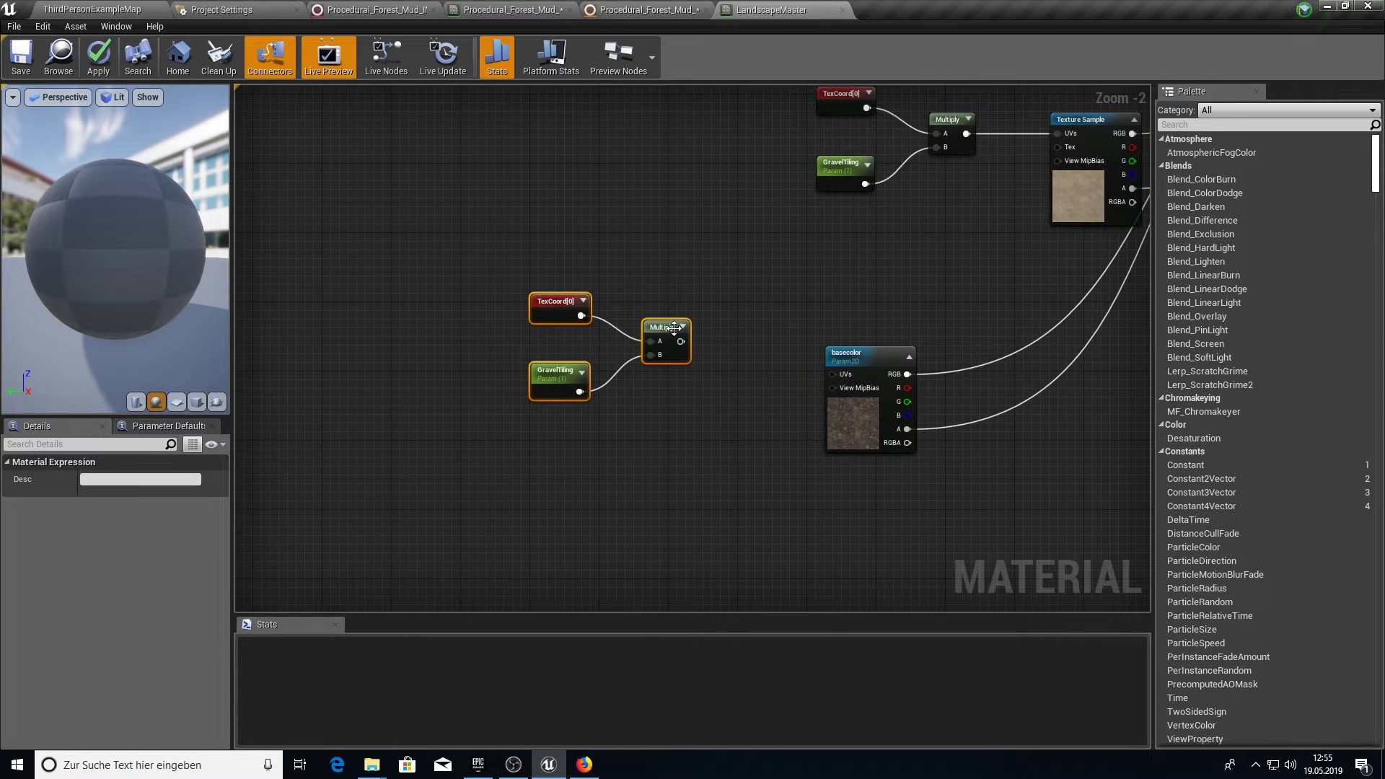
pyautogui.moveTo(671, 331); pyautogui.dragTo(714, 376)
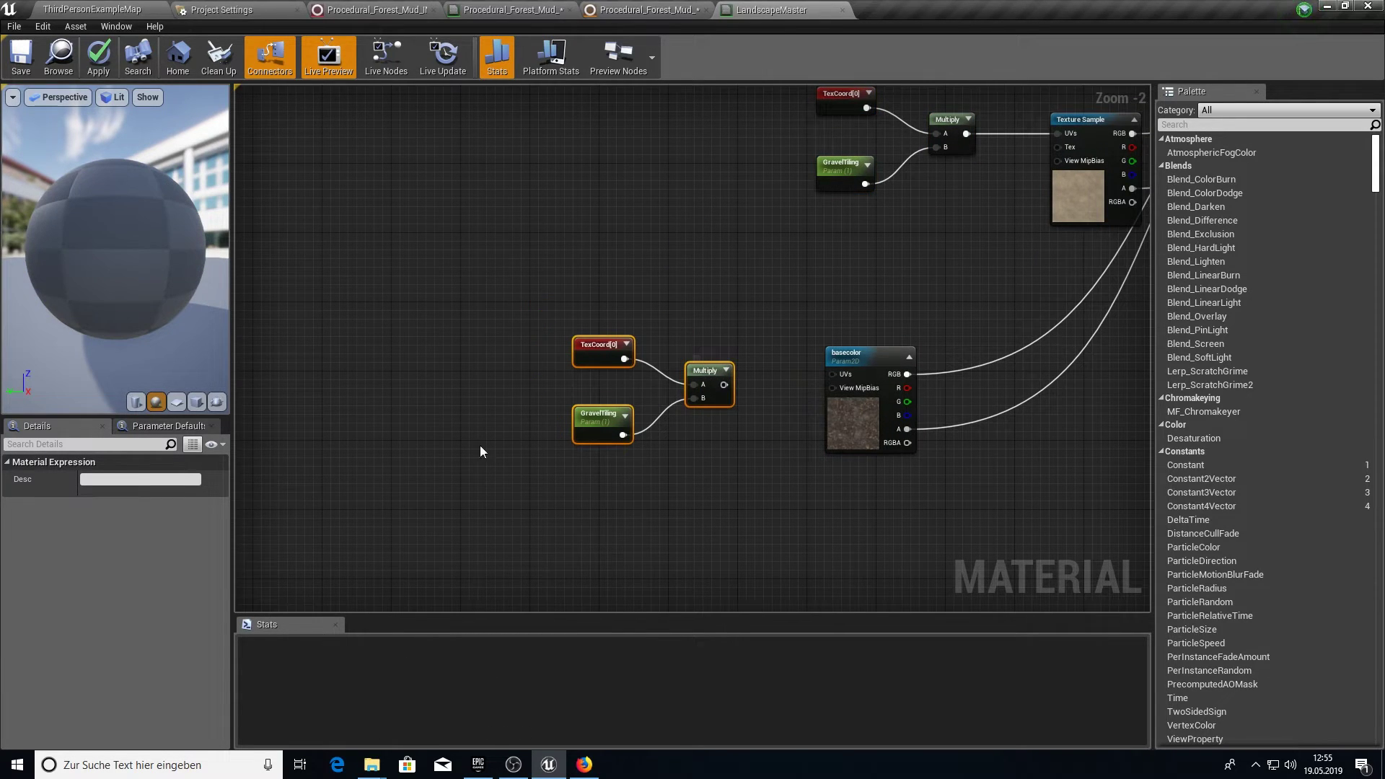
# Rename the copied GravelTiling parameter to ForrestMudTiling
pyautogui.click(600, 419)
pyautogui.click(107, 479)
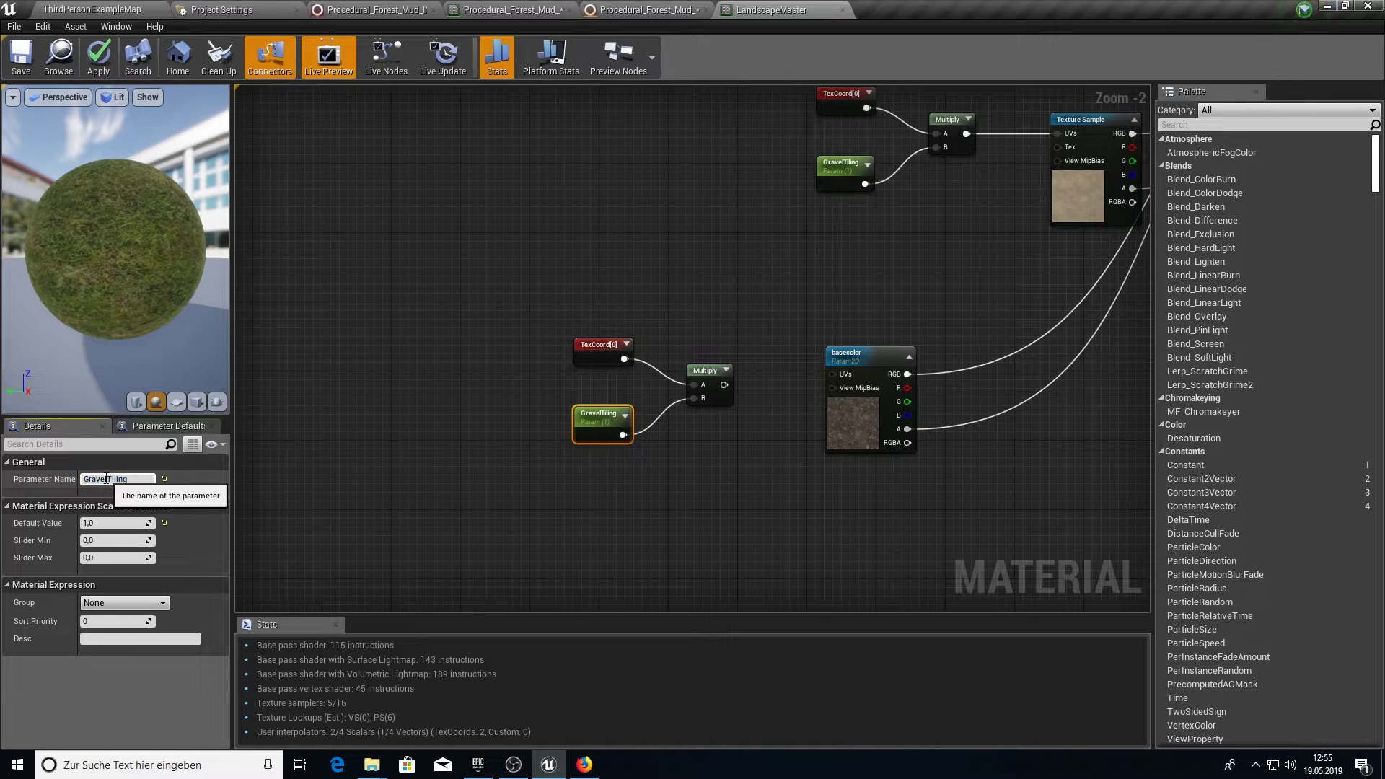
pyautogui.hotkey('shift', 'Home')
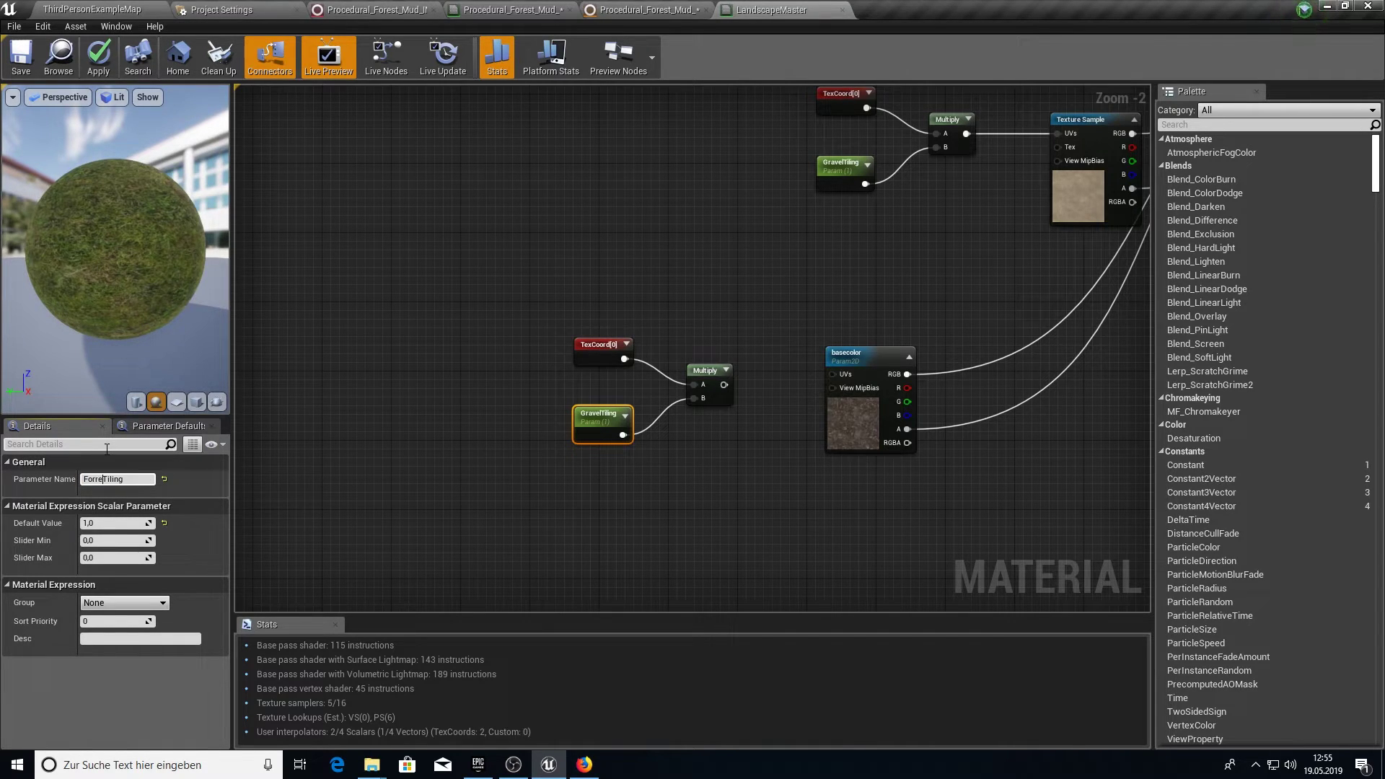
pyautogui.write('ForrestMud')
pyautogui.press('Return')
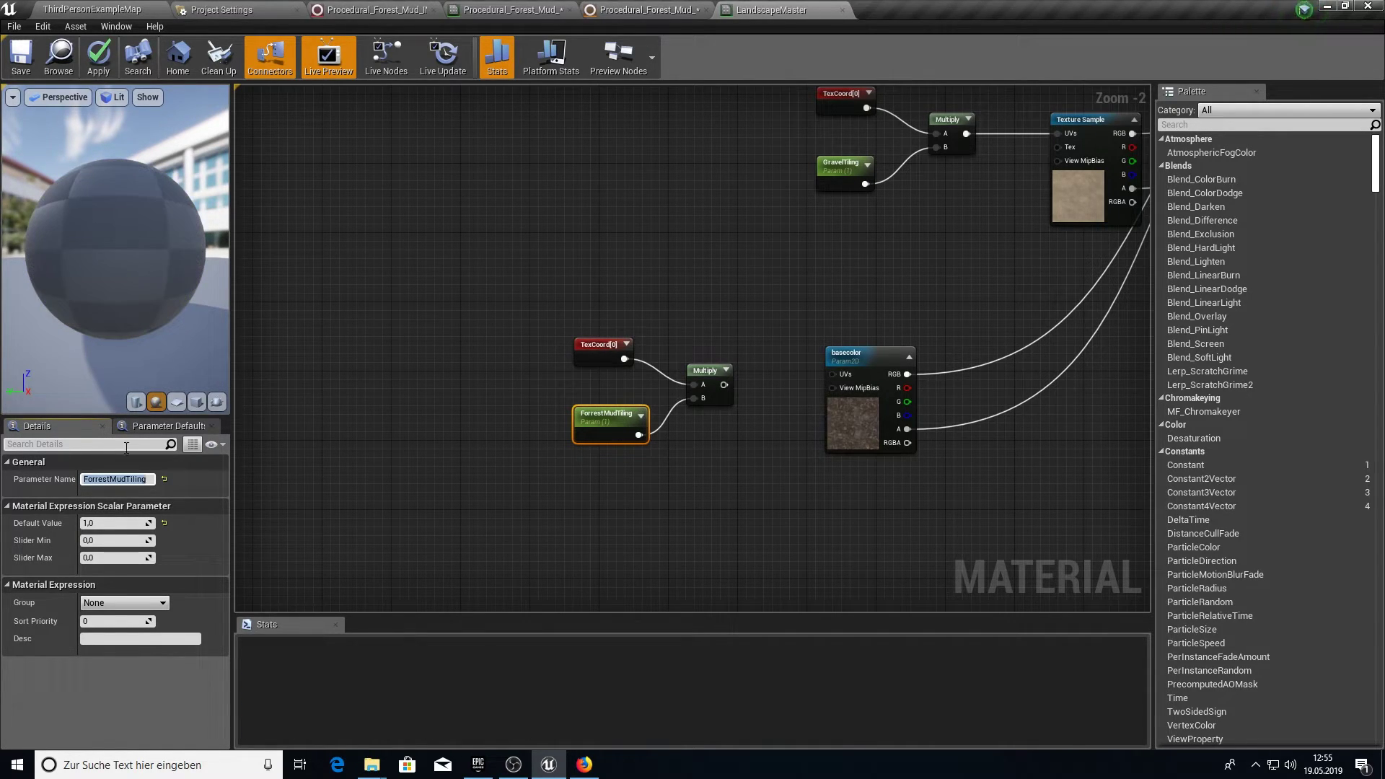
# Connect the copied Multiply node's output to the UVs input of the basecolor node
pyautogui.moveTo(723, 384); pyautogui.dragTo(839, 377)
pyautogui.moveTo(838, 377); pyautogui.dragTo(567, 353, button='right')
pyautogui.scroll(-5, 581, 309)
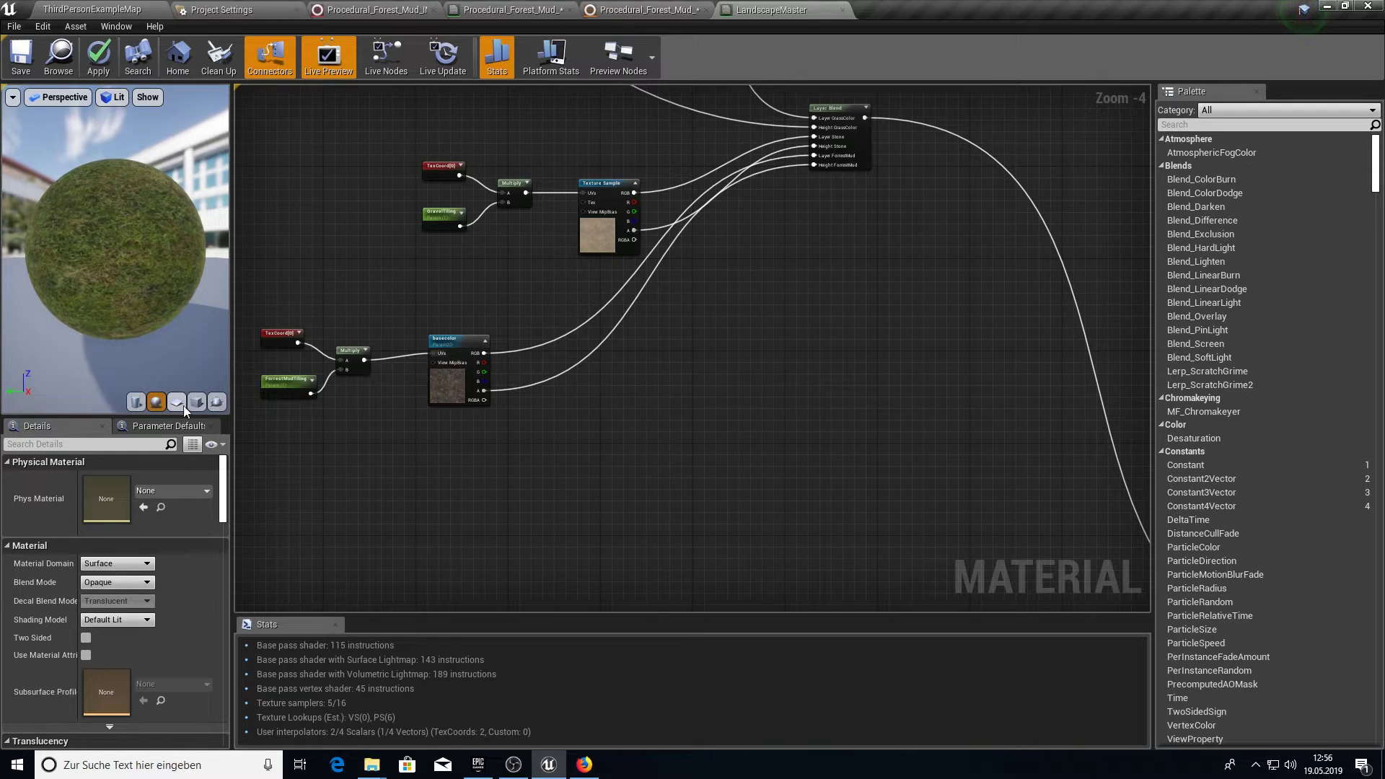
# In the Base Color Layer Blend, set ForrestMud's Preview Weight to 1 and switch off the GrassColor layer's preview weight
pyautogui.click(839, 122)
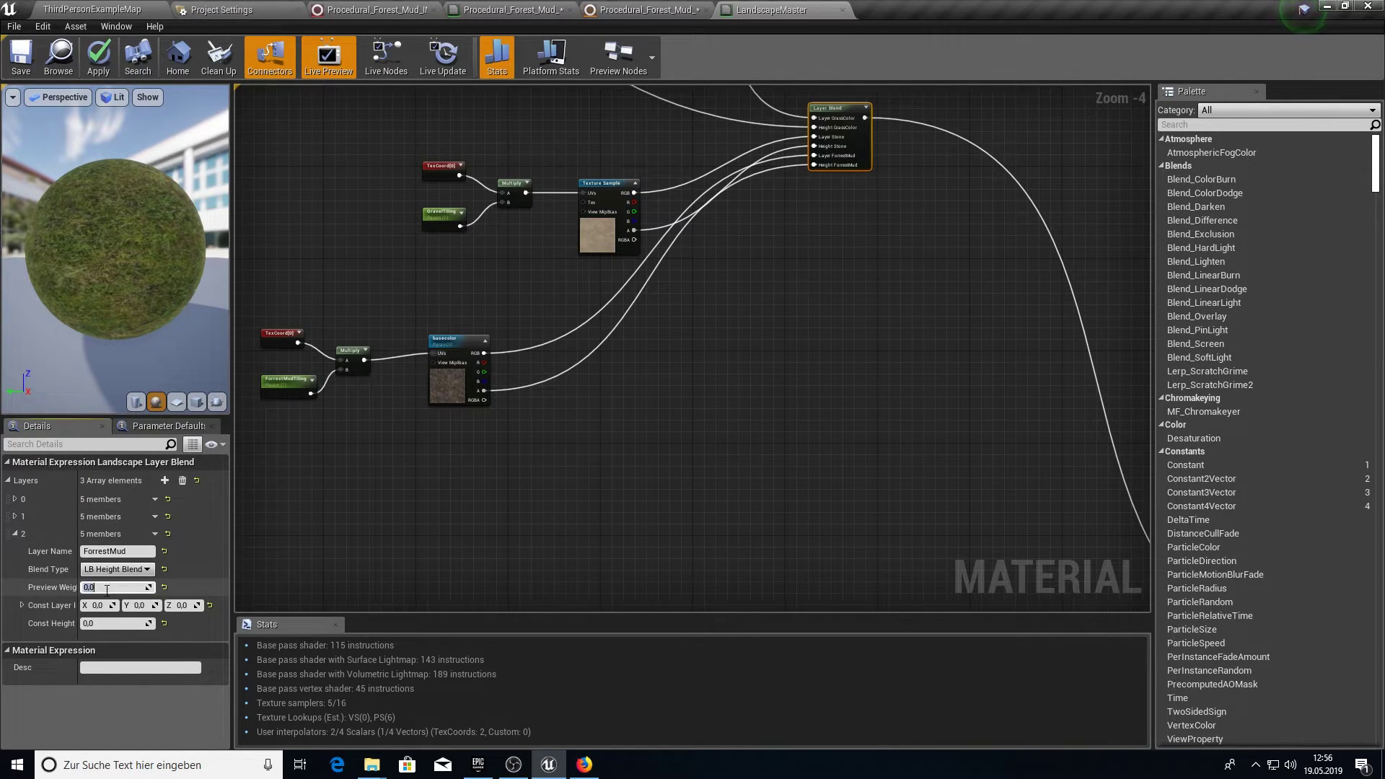
pyautogui.press('Return')
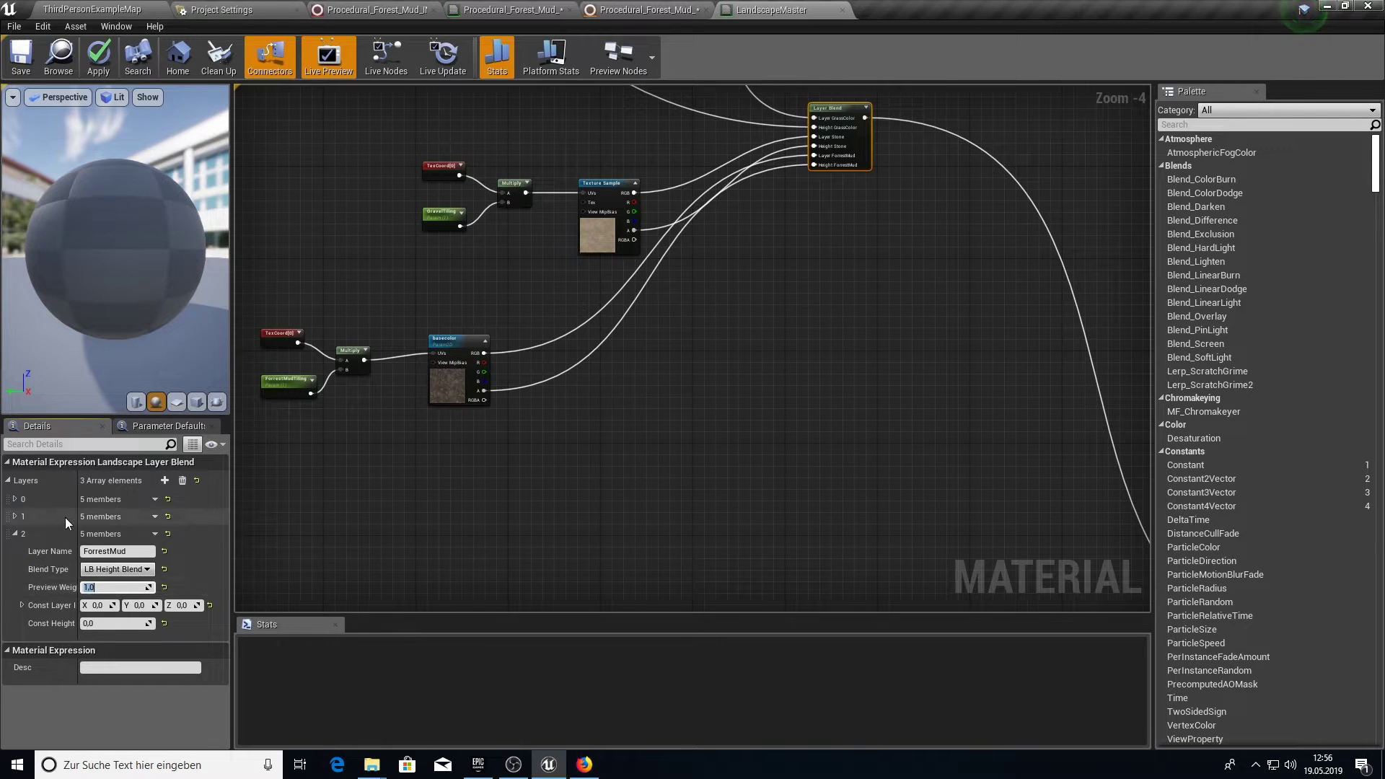
pyautogui.click(14, 499)
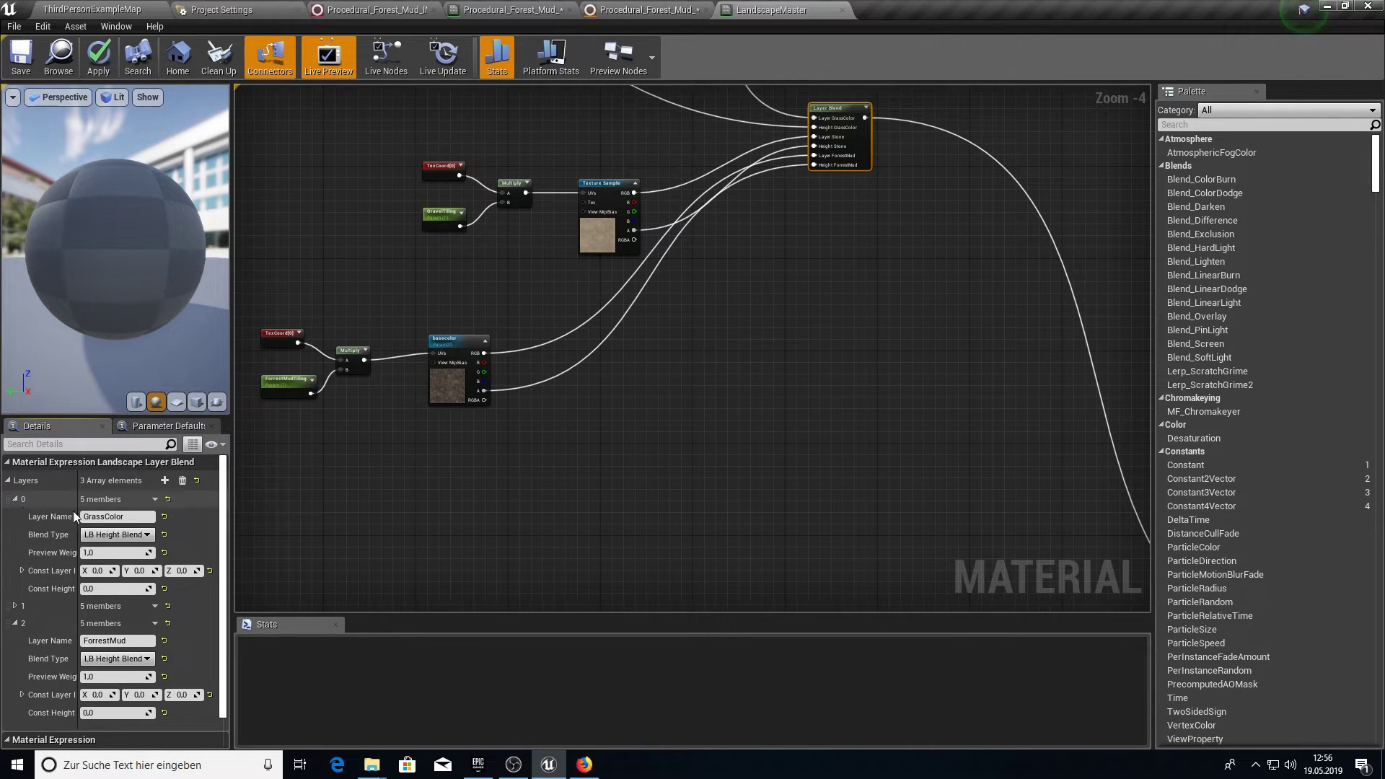
pyautogui.click(16, 499)
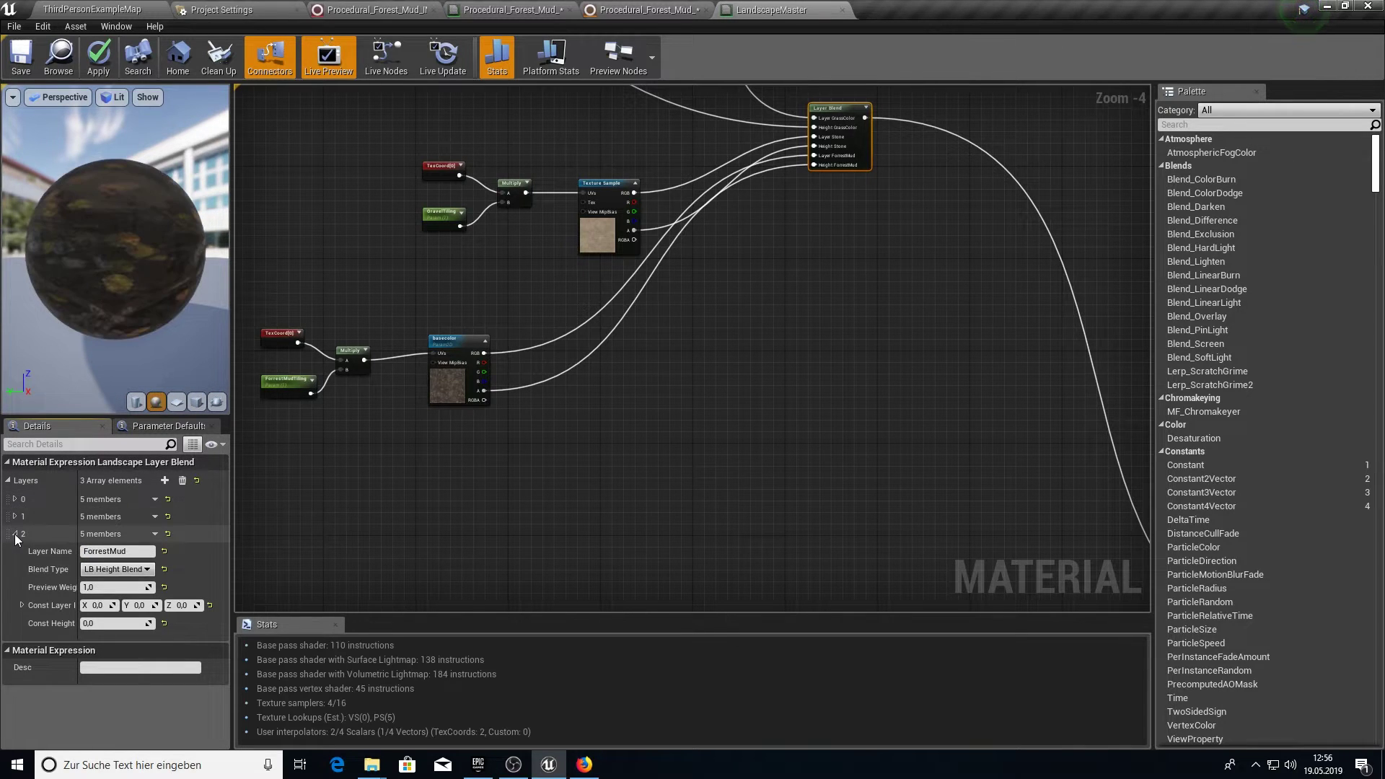
pyautogui.moveTo(111, 343); pyautogui.dragTo(14, 327)
# Copy the normal node from Procedural_Forest_Mud_MAT into LandscapeMaster and wire its RGB and alpha to the Normal blend's Layer and Height ForrestMud inputs
pyautogui.click(643, 10)
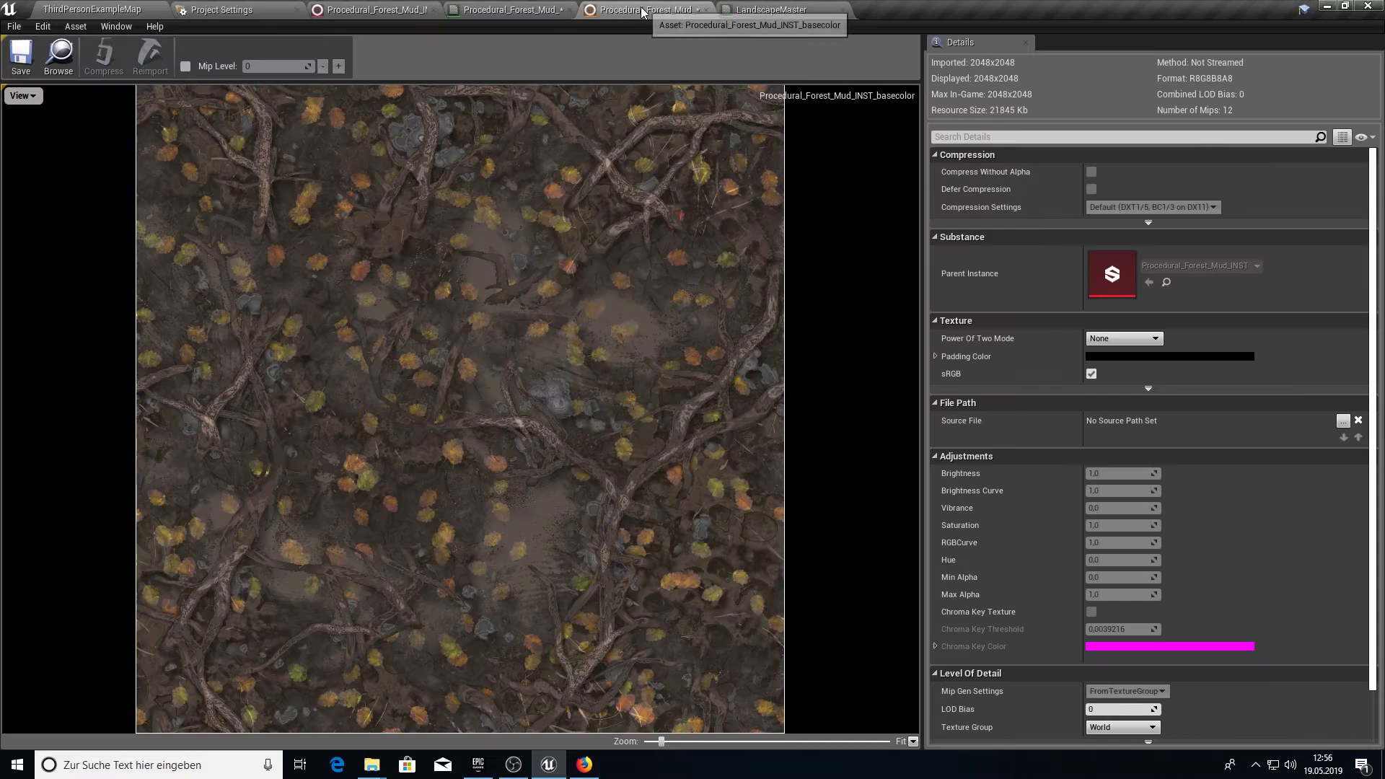
pyautogui.click(505, 9)
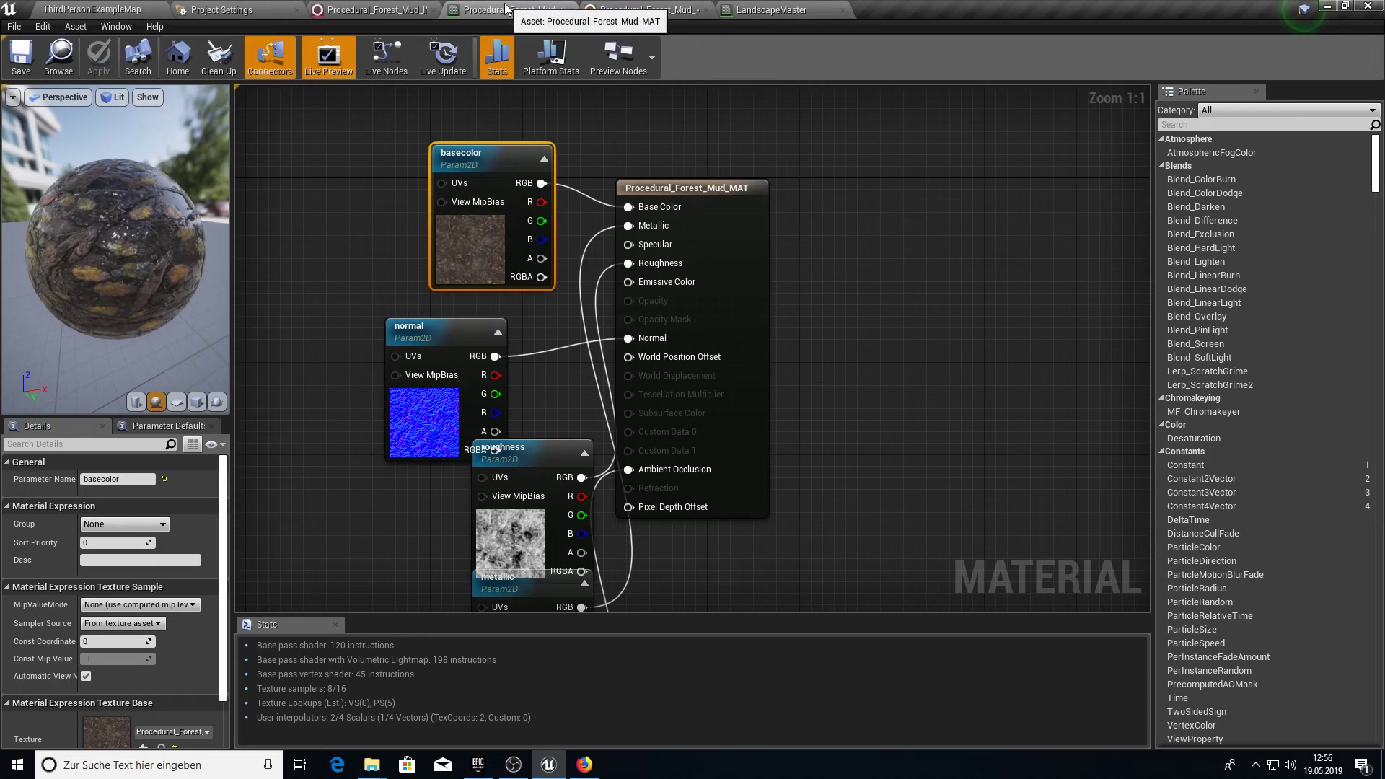
pyautogui.click(794, 9)
pyautogui.moveTo(807, 337); pyautogui.dragTo(747, 169, button='right')
pyautogui.scroll(-2, 746, 170)
pyautogui.moveTo(647, 598); pyautogui.dragTo(587, 357, button='right')
pyautogui.scroll(3, 641, 401)
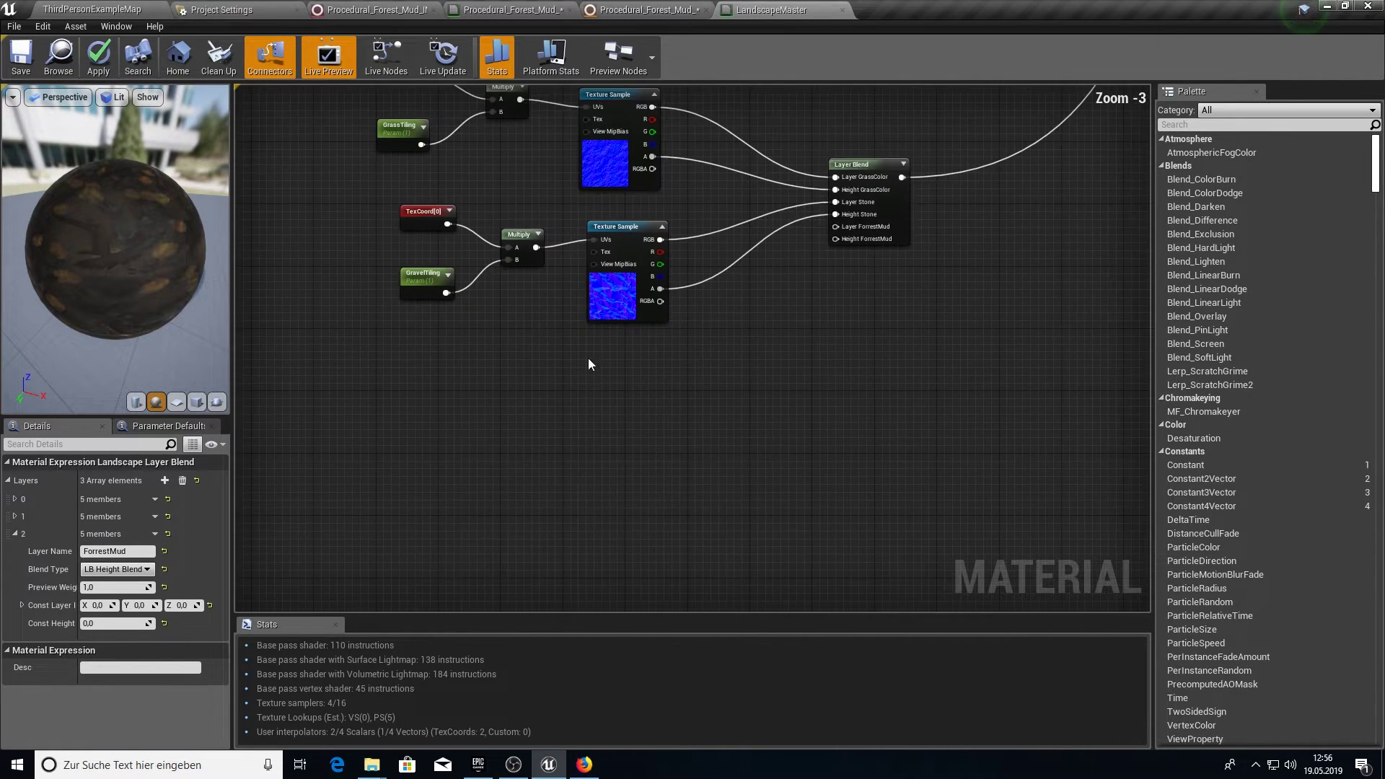
pyautogui.scroll(2, 592, 371)
pyautogui.click(604, 379)
pyautogui.hotkey('ctrl', 'v')
pyautogui.moveTo(701, 417); pyautogui.dragTo(701, 481)
# Duplicate the TexCoord, ForrestMudTiling and Multiply nodes beside the normal node and connect Multiply to its UVs input
pyautogui.scroll(-5, 500, 355)
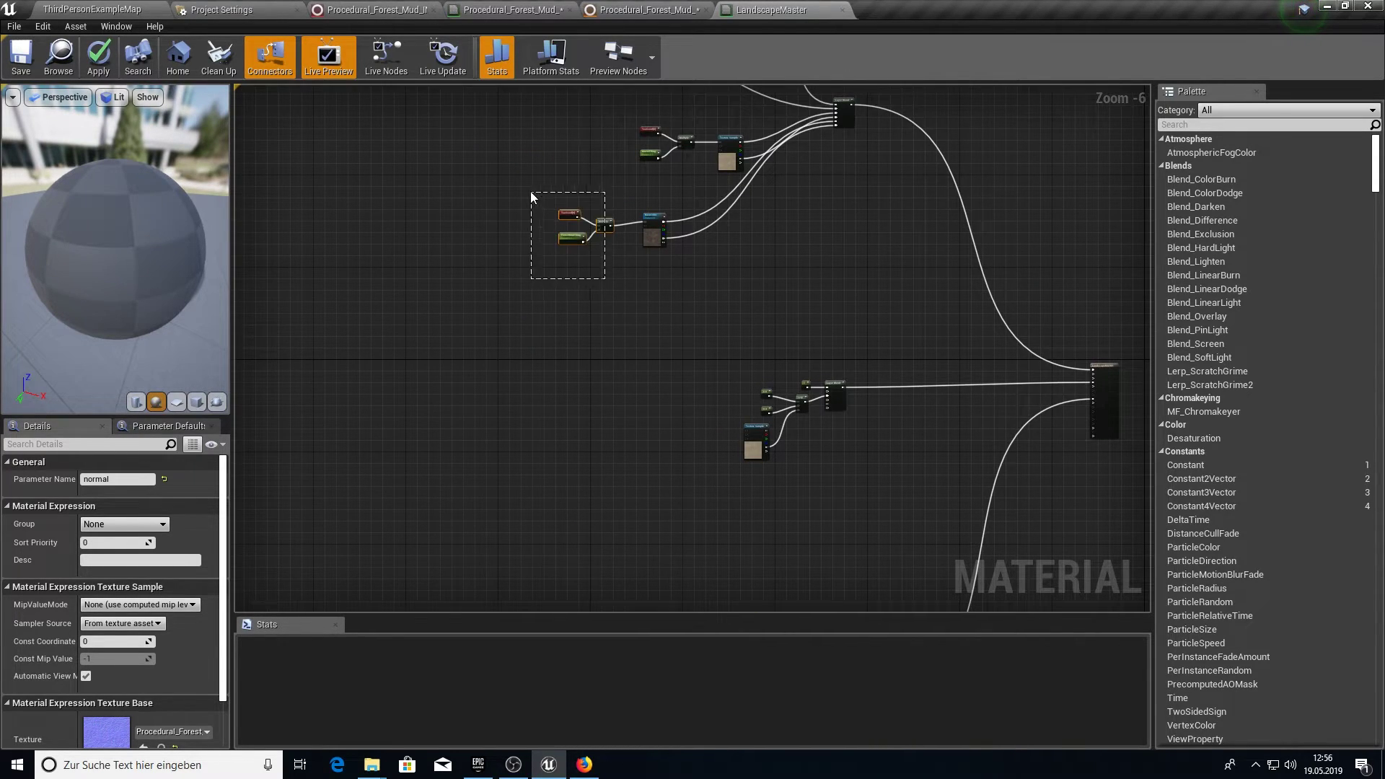
pyautogui.moveTo(531, 192); pyautogui.dragTo(531, 193)
pyautogui.moveTo(626, 449); pyautogui.dragTo(603, 156, button='right')
pyautogui.moveTo(622, 491); pyautogui.dragTo(559, 146, button='right')
pyautogui.moveTo(492, 359); pyautogui.dragTo(583, 463, button='right')
pyautogui.hotkey('ctrl', 'v')
pyautogui.moveTo(767, 357); pyautogui.dragTo(953, 284)
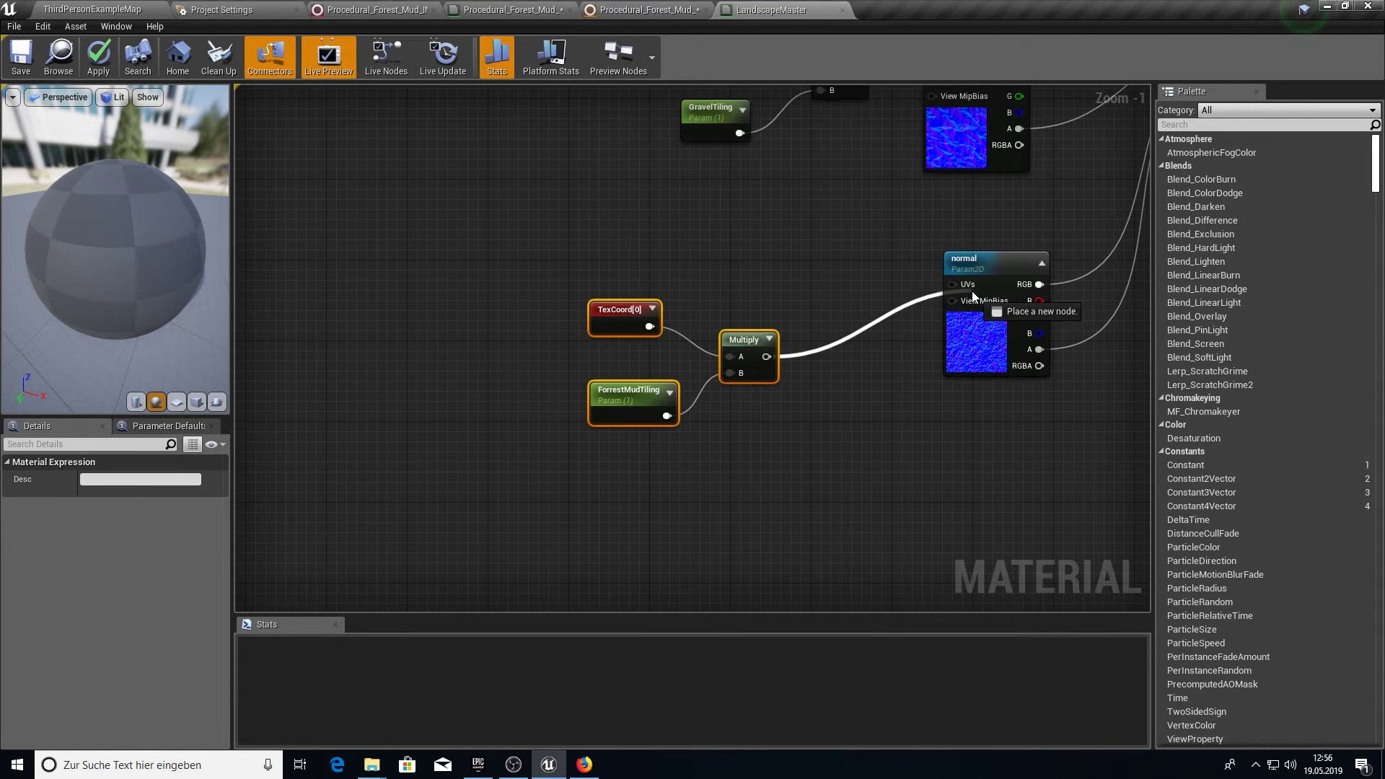
pyautogui.moveTo(749, 352); pyautogui.dragTo(790, 310)
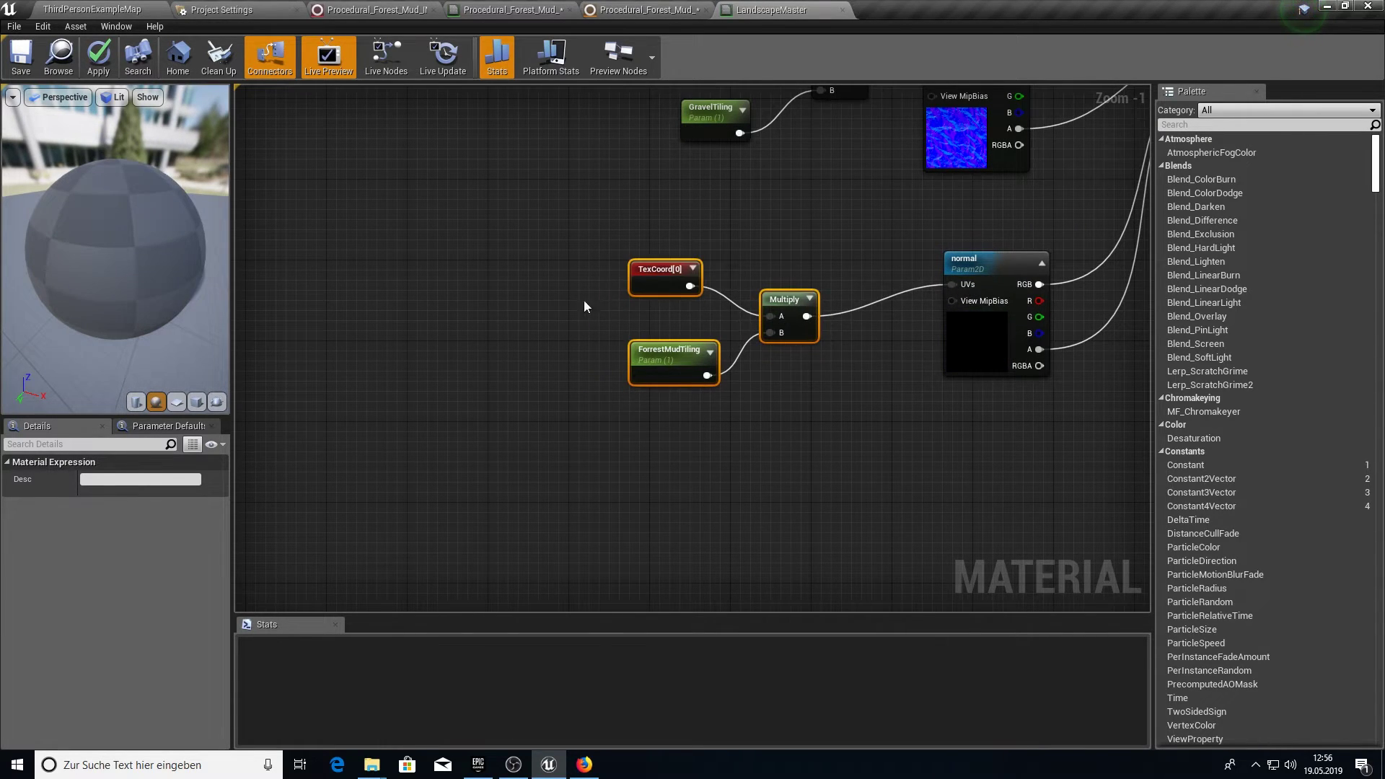
# In the Normal Layer Blend, set the Preview Weight to 1 for ForrestMud and 0 for GrassColor
pyautogui.moveTo(583, 300); pyautogui.dragTo(382, 388, button='right')
pyautogui.scroll(-4, 703, 395)
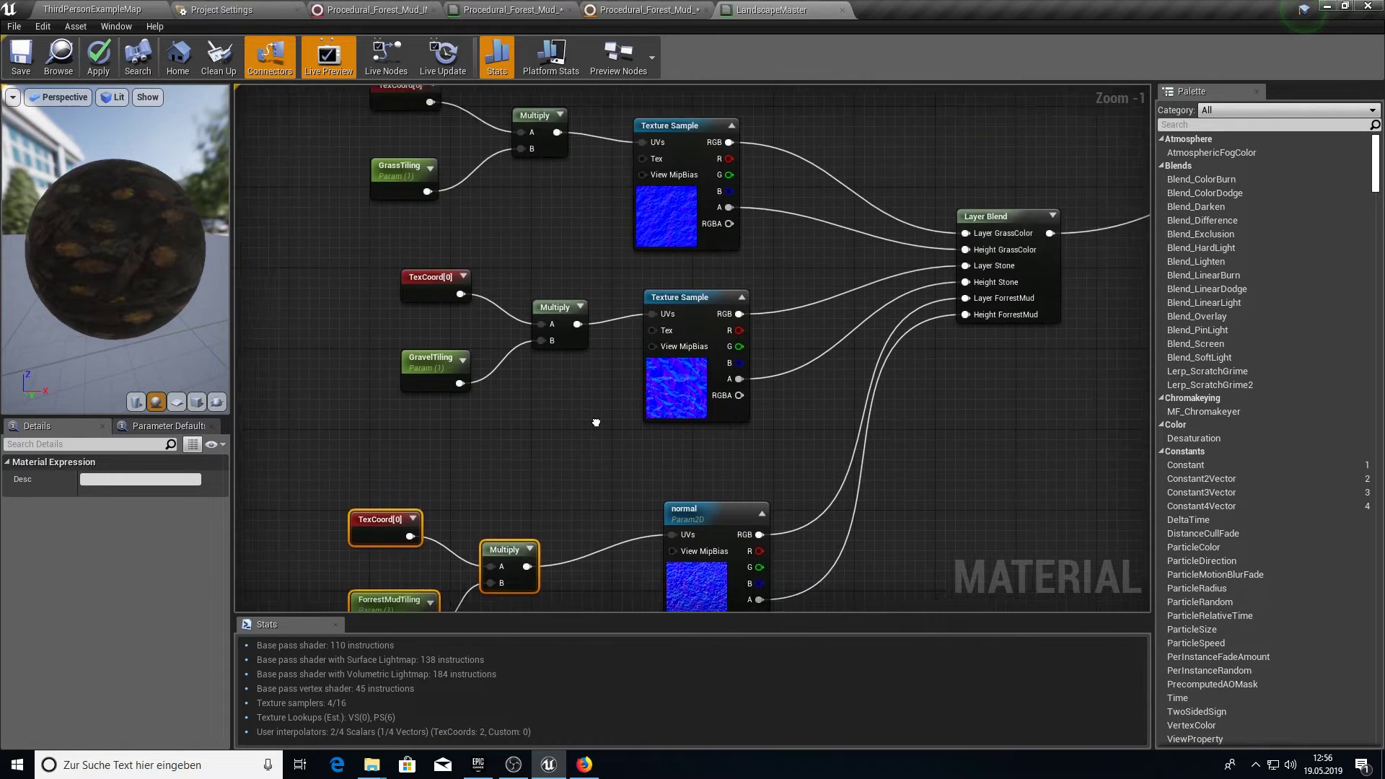
pyautogui.click(692, 461)
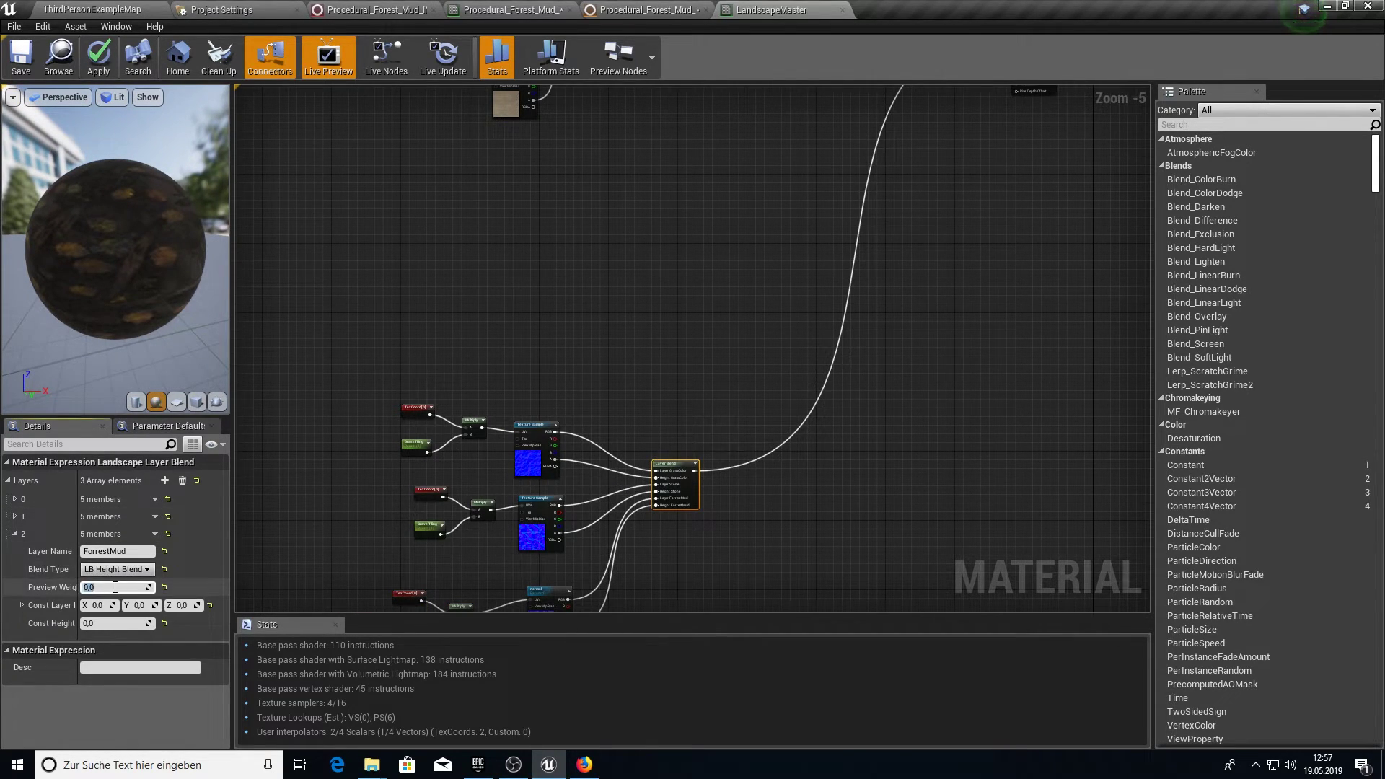
pyautogui.click(90, 586)
pyautogui.write('1')
pyautogui.press('Return')
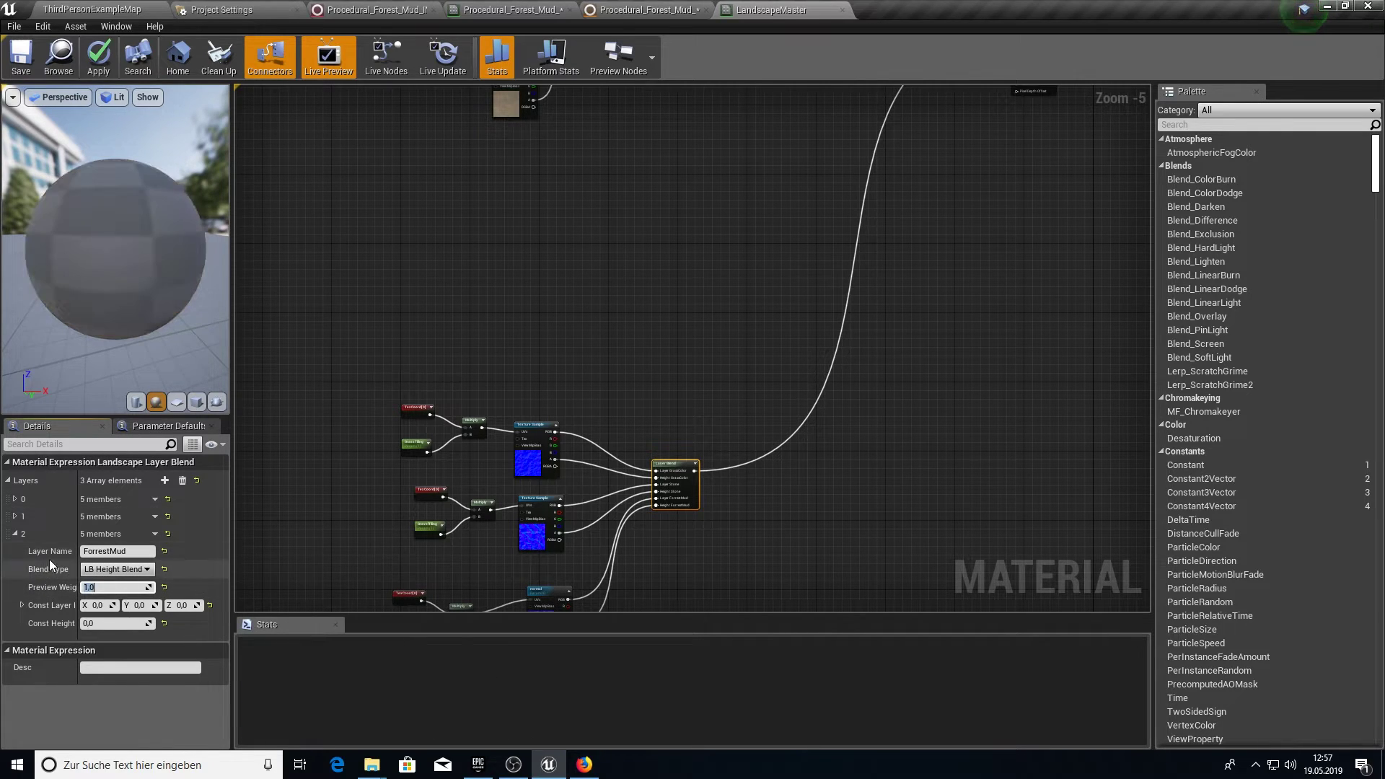
pyautogui.click(15, 499)
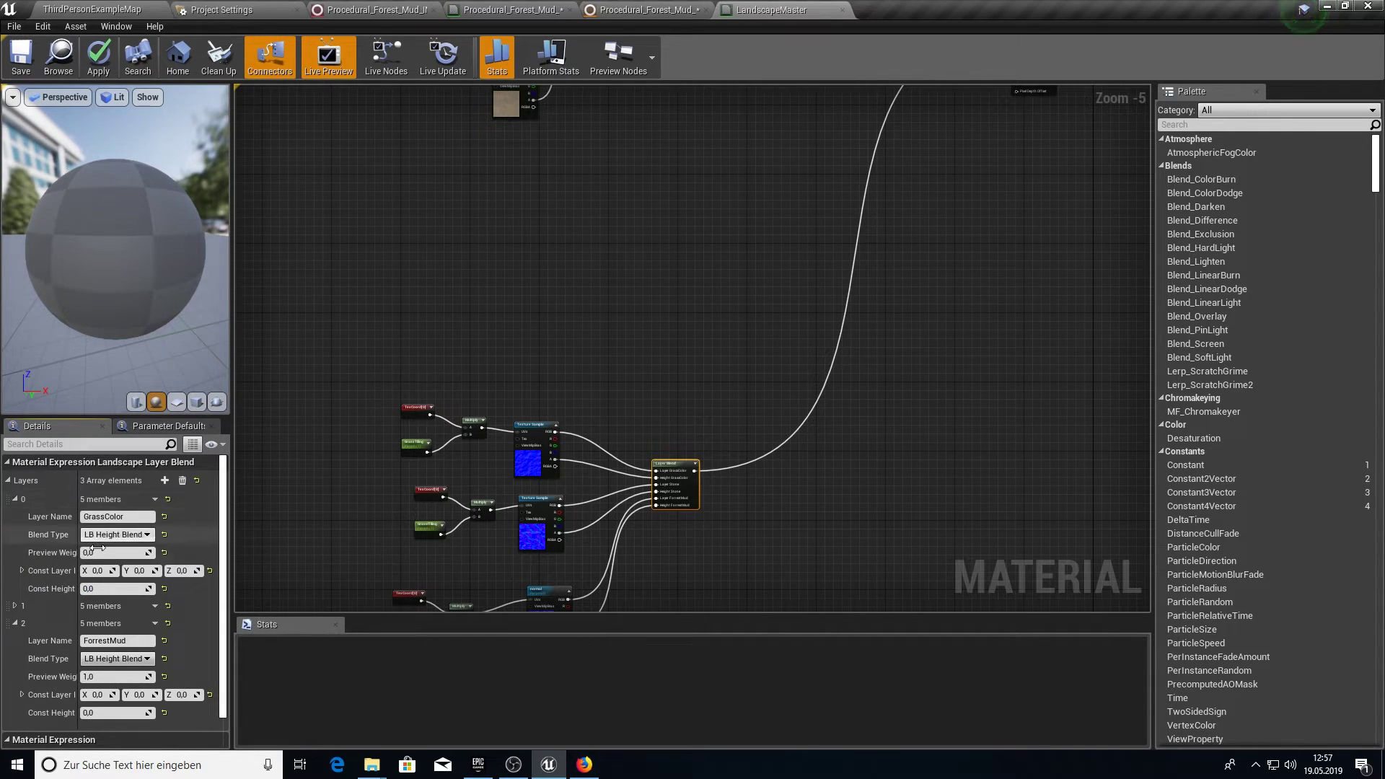
# In the Roughness Layer Blend, set the Preview Weight to 0 for GrassColor and 1 for ForrestMud
pyautogui.moveTo(643, 274); pyautogui.dragTo(596, 581, button='right')
pyautogui.moveTo(662, 394); pyautogui.dragTo(632, 511, button='right')
pyautogui.click(570, 446)
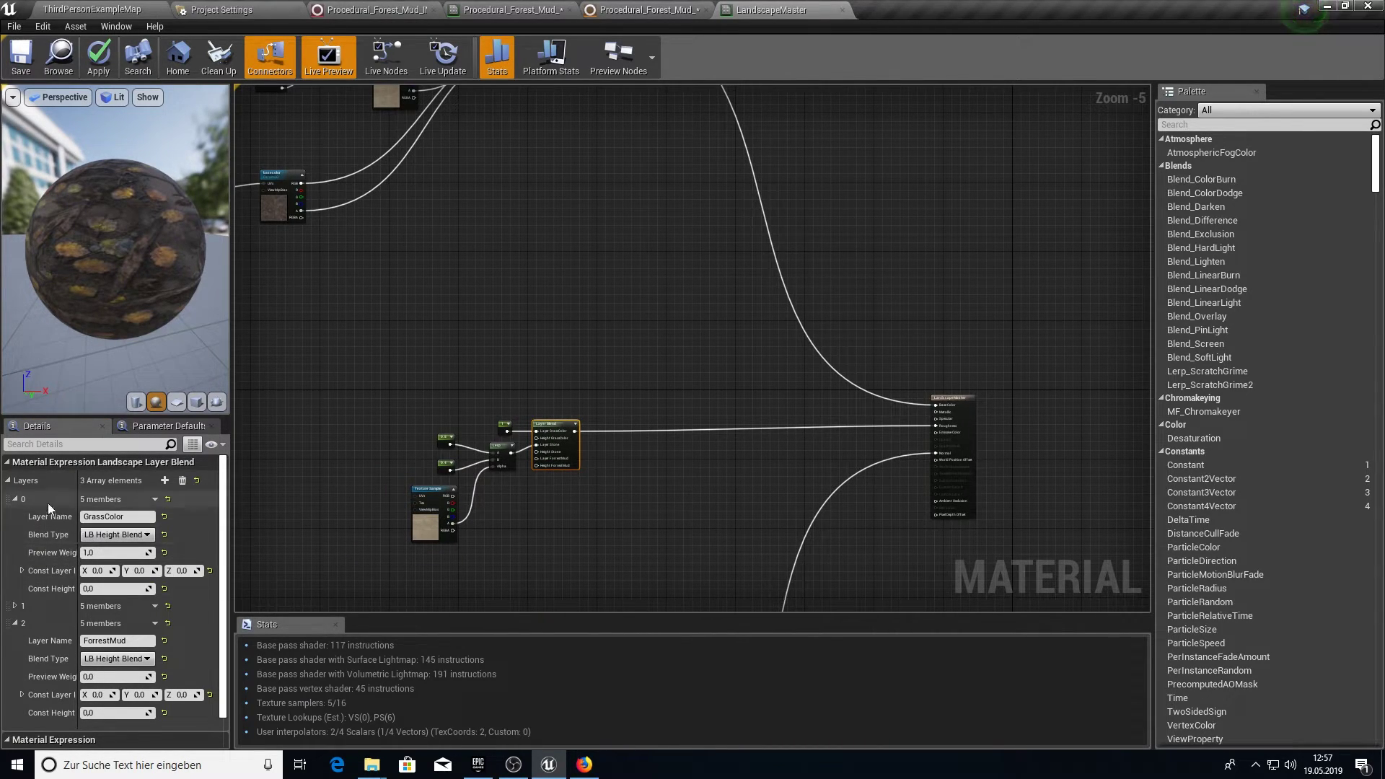
pyautogui.click(124, 551)
pyautogui.write('0')
pyautogui.press('Return')
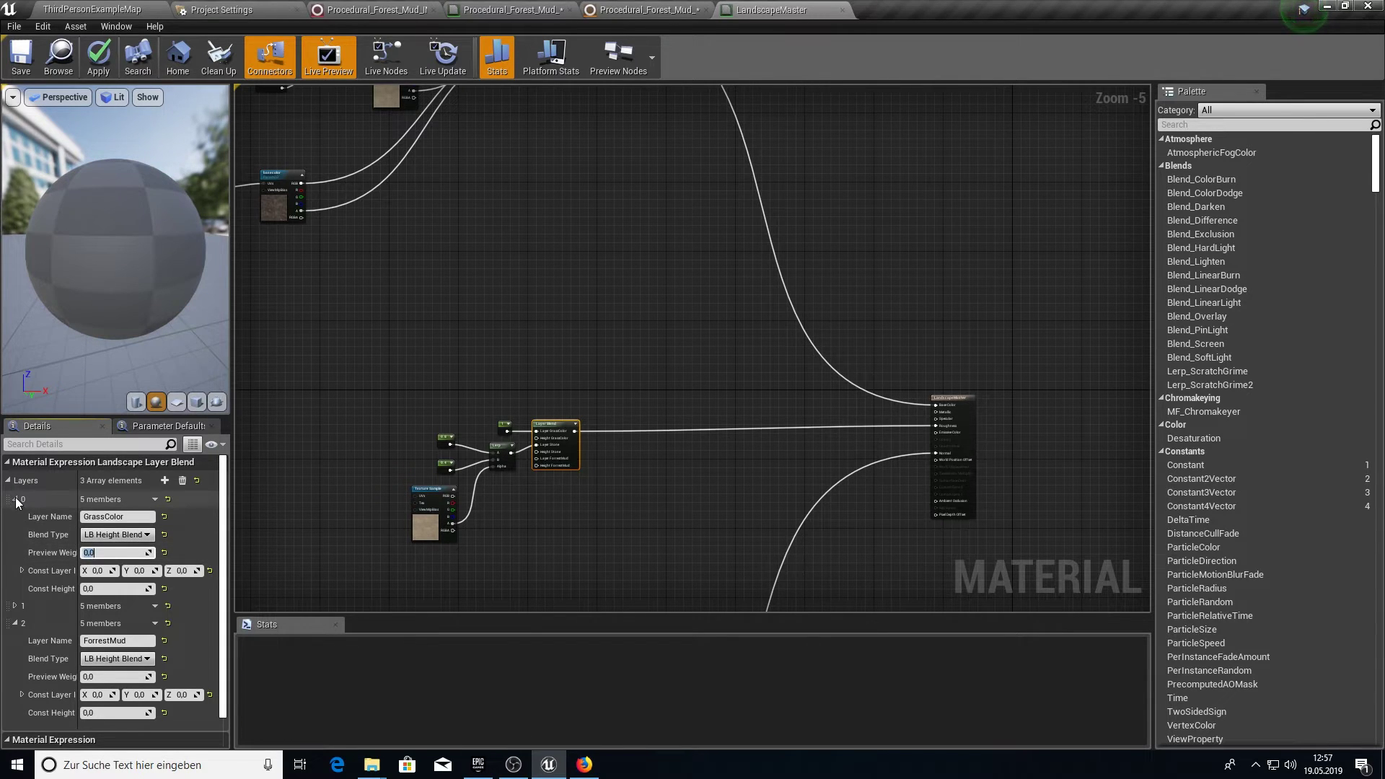
pyautogui.click(16, 500)
pyautogui.click(116, 588)
pyautogui.write('1')
pyautogui.press('Return')
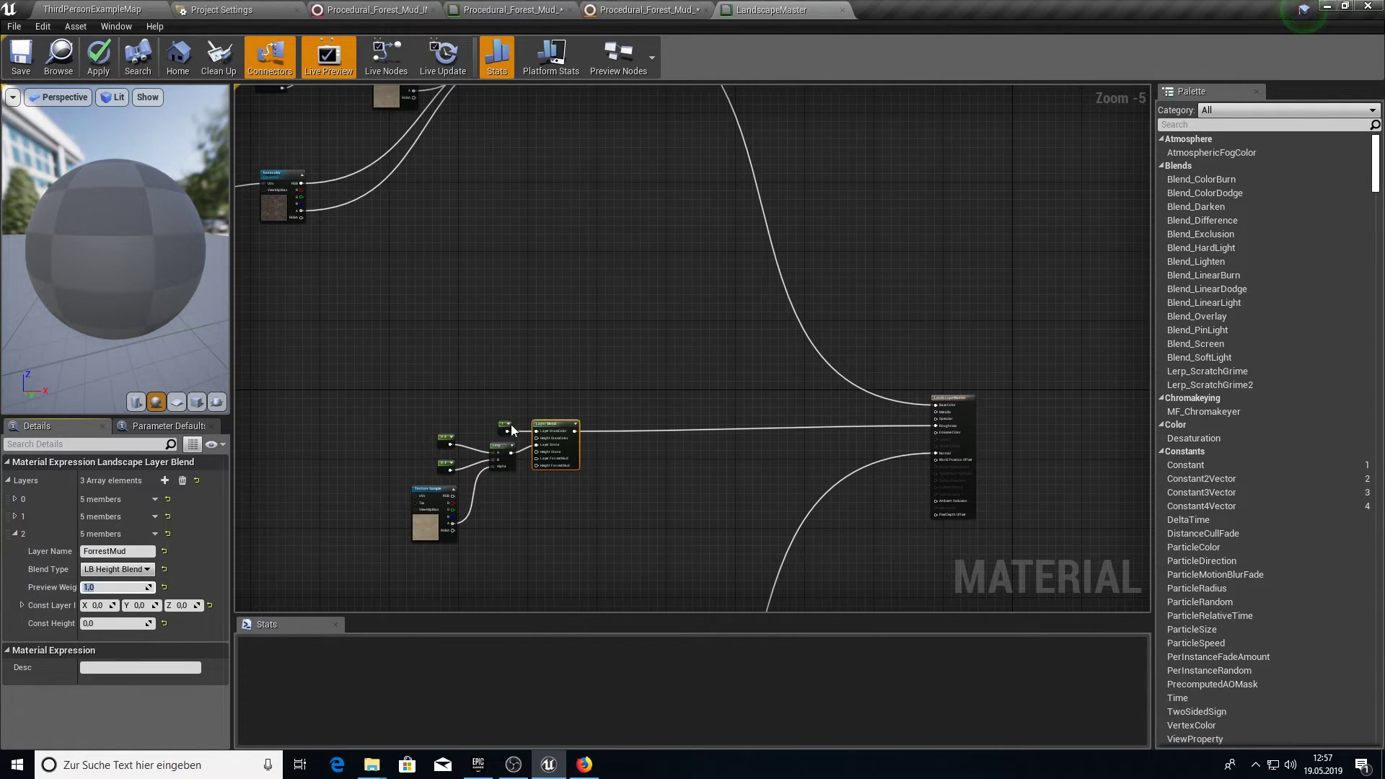
pyautogui.scroll(2, 562, 333)
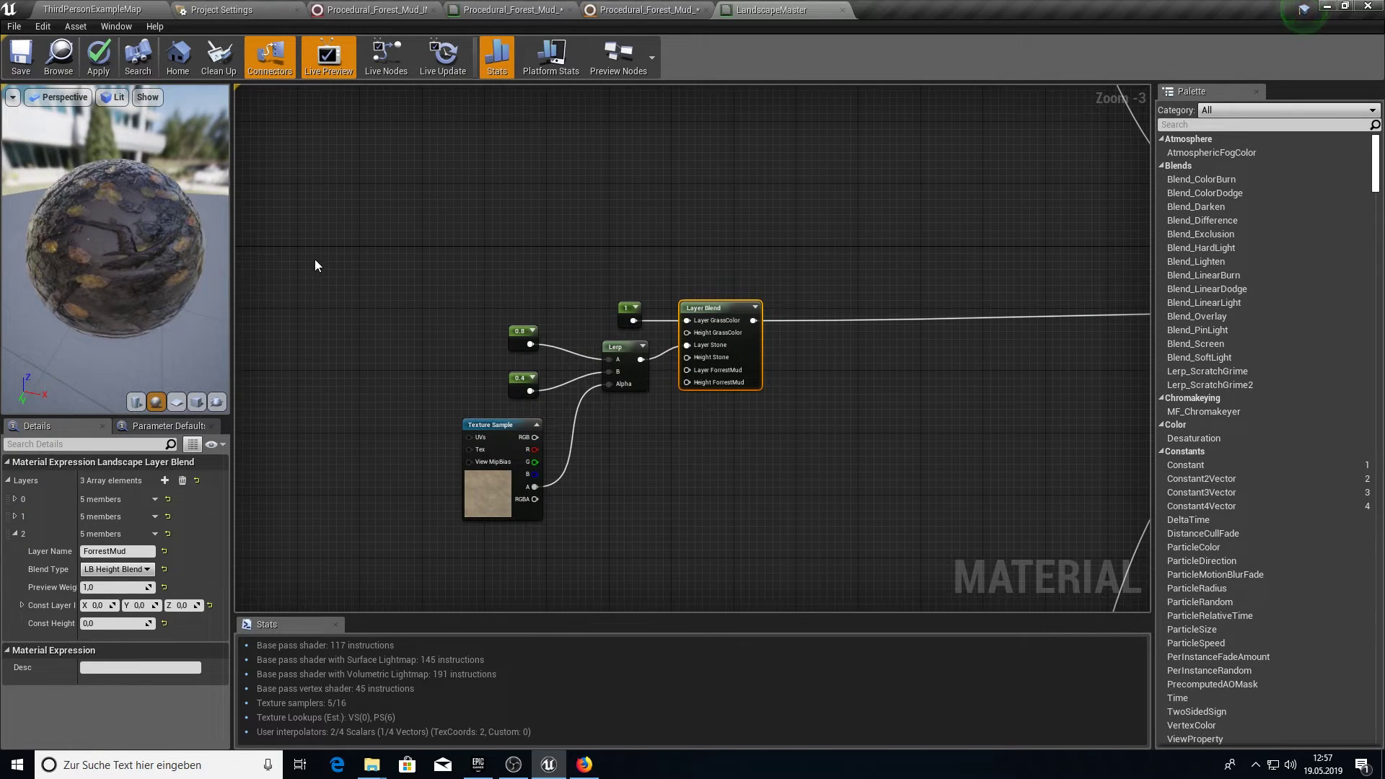
# Move the Roughness constants, Lerp and stone Texture Sample nodes together away from the Roughness Layer Blend to free up space
pyautogui.moveTo(166, 204)
pyautogui.mouseDown()
pyautogui.moveTo(137, 209)
pyautogui.moveTo(166, 203)
pyautogui.mouseUp()
pyautogui.moveTo(331, 201); pyautogui.dragTo(621, 575)
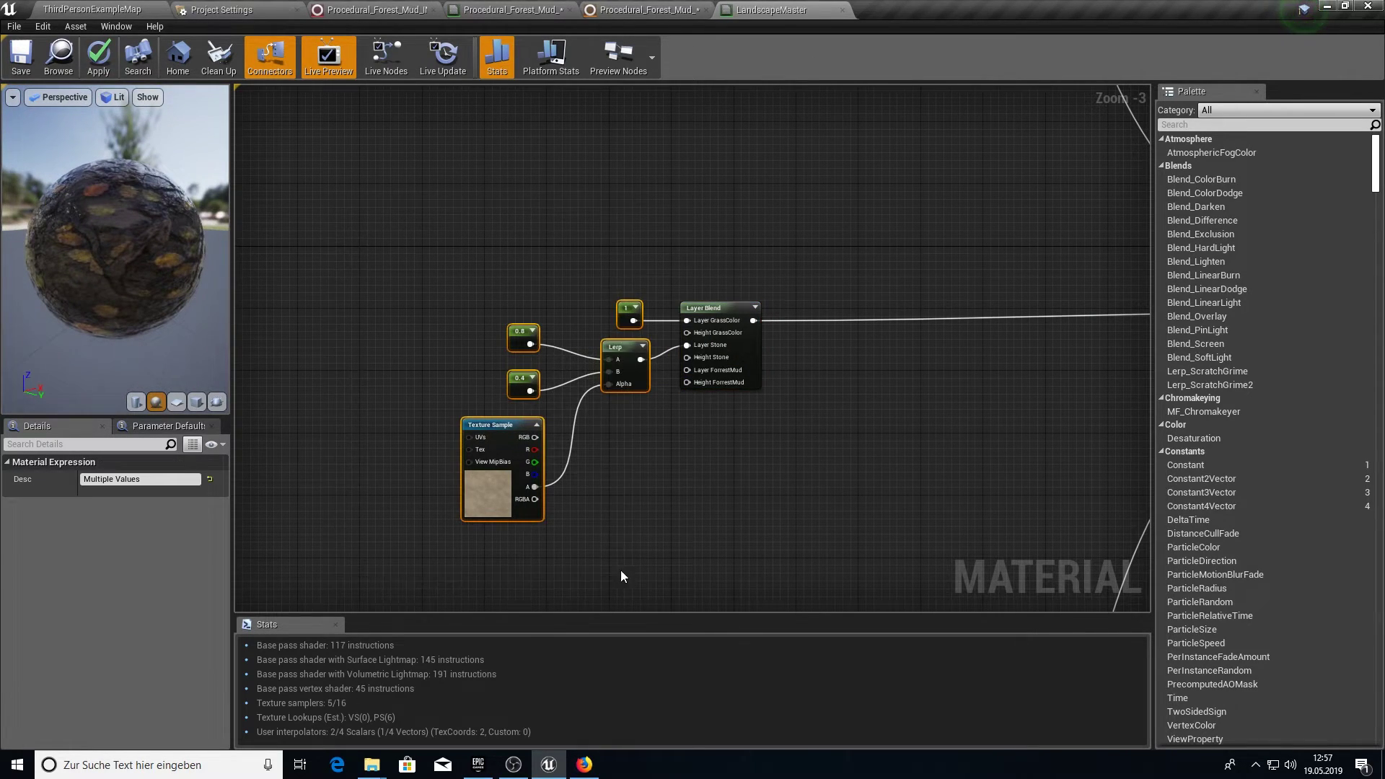
pyautogui.moveTo(625, 364); pyautogui.dragTo(492, 247)
# Copy the roughness node from Procedural_Forest_Mud_MAT into LandscapeMaster and wire its RGB to the Roughness blend's Height Stone input
pyautogui.click(608, 8)
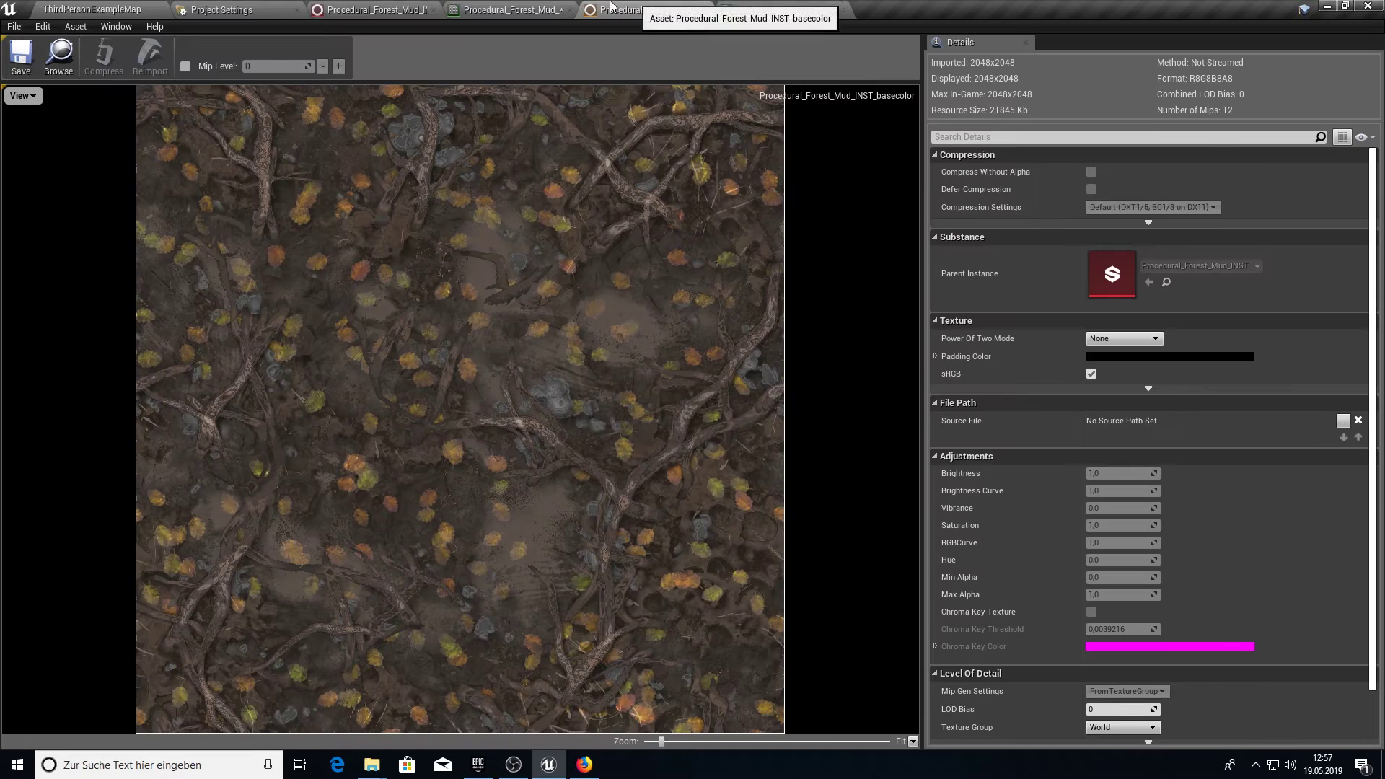
pyautogui.click(535, 10)
pyautogui.moveTo(453, 270); pyautogui.dragTo(532, 175, button='right')
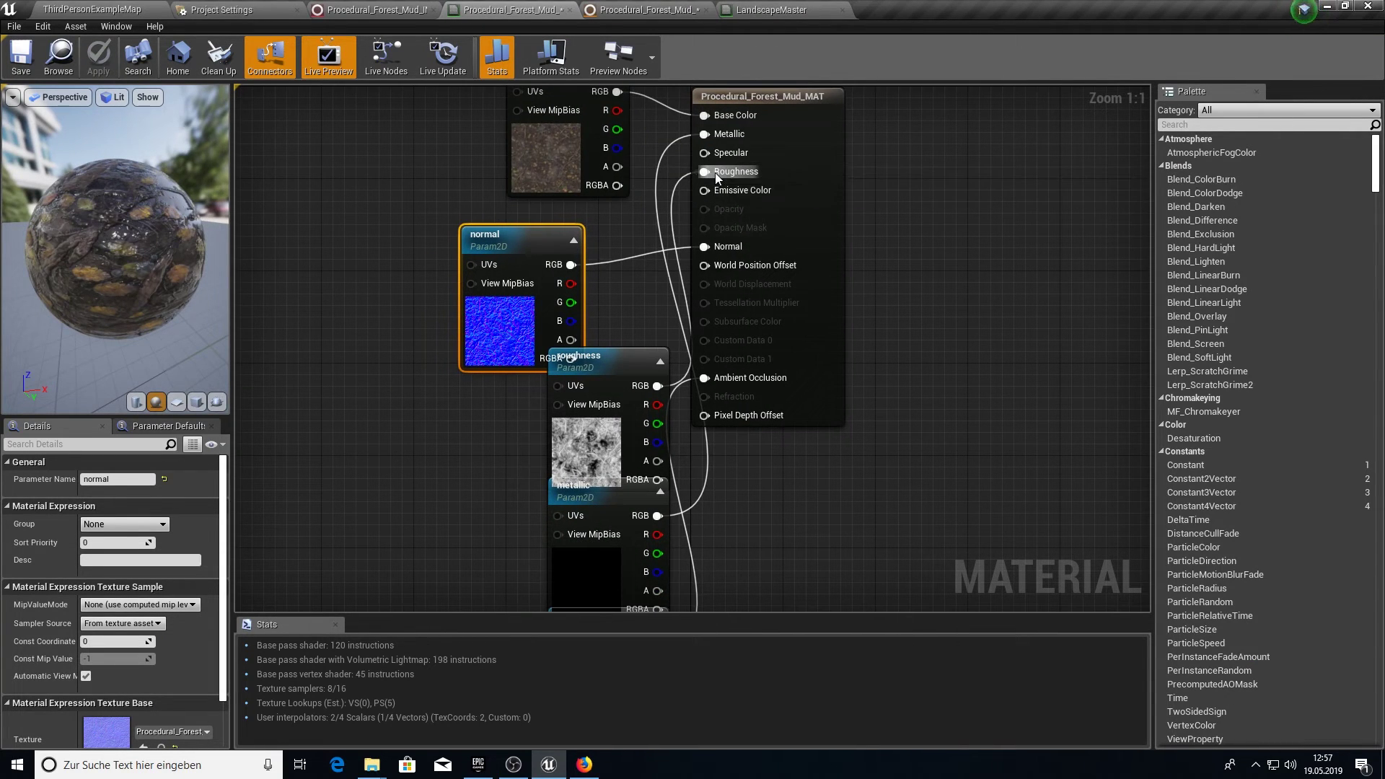
pyautogui.moveTo(640, 358); pyautogui.dragTo(379, 167)
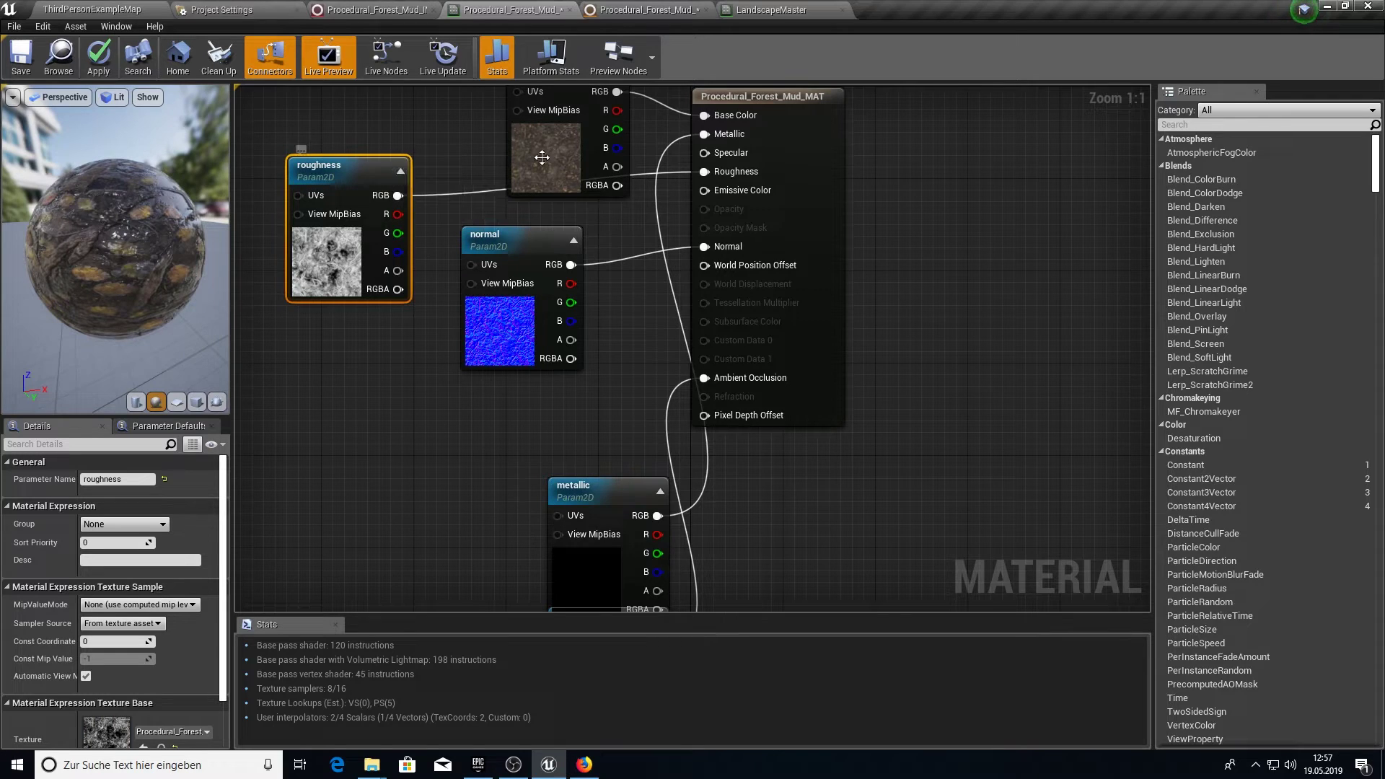
pyautogui.click(769, 9)
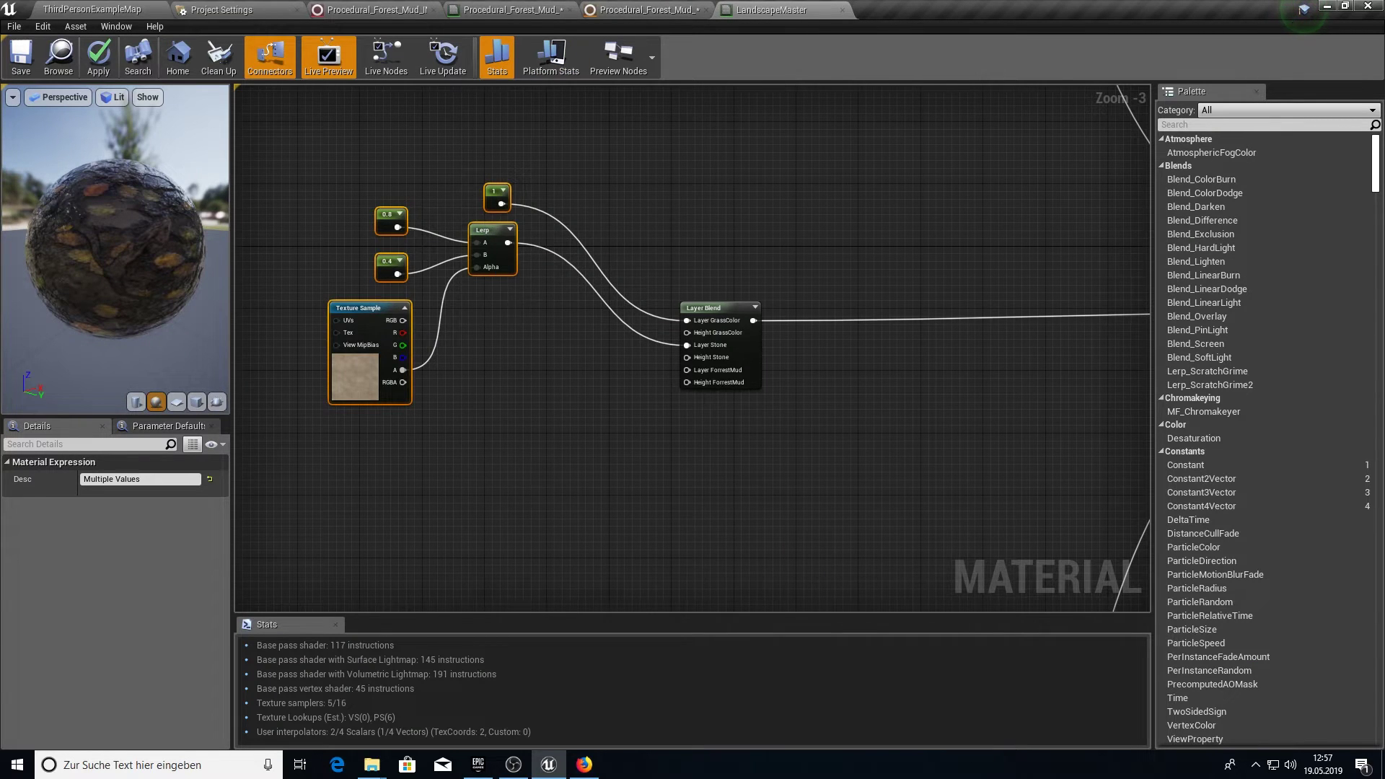
pyautogui.moveTo(441, 477); pyautogui.dragTo(567, 342, button='right')
pyautogui.click(568, 342)
pyautogui.hotkey('ctrl', 'v')
pyautogui.moveTo(644, 274); pyautogui.dragTo(616, 311, button='right')
pyautogui.scroll(2, 617, 311)
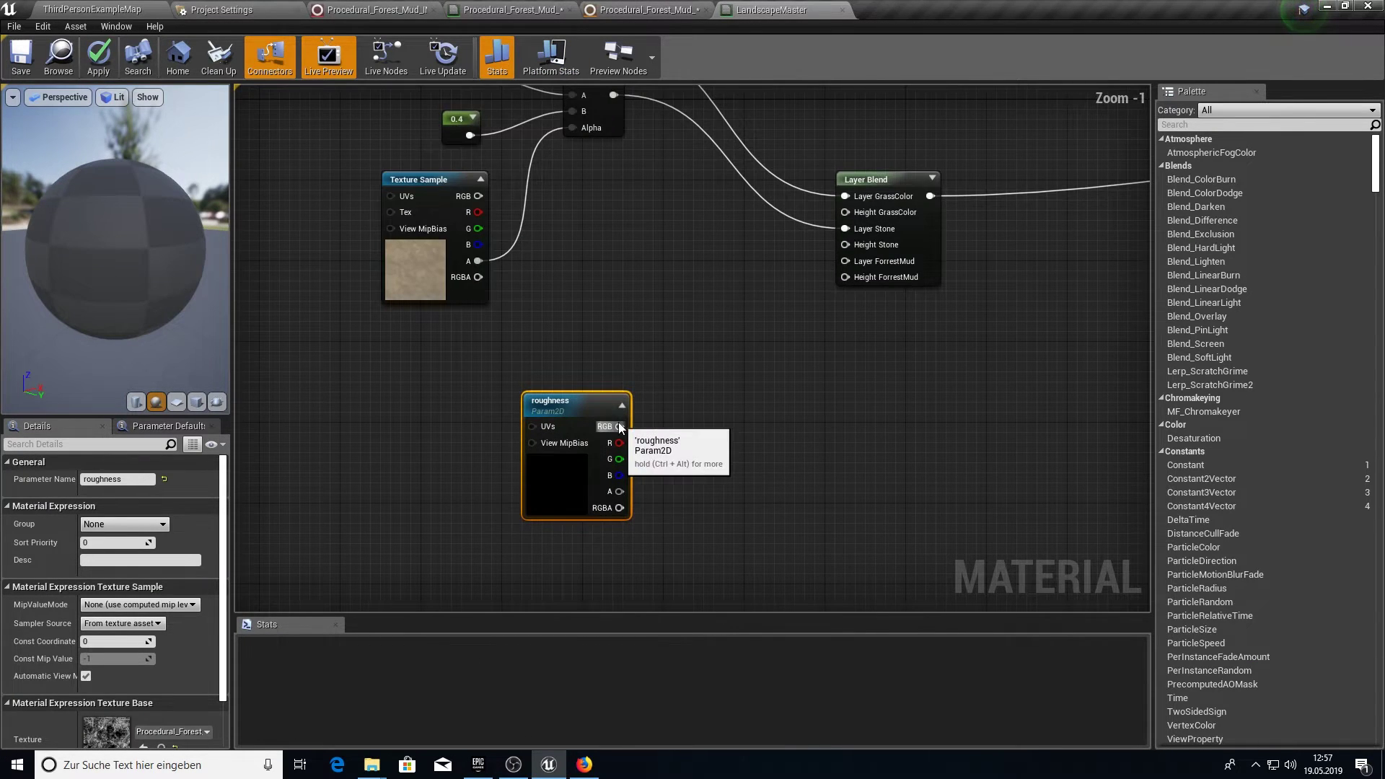
pyautogui.moveTo(619, 427); pyautogui.dragTo(845, 245)
pyautogui.scroll(-1, 655, 353)
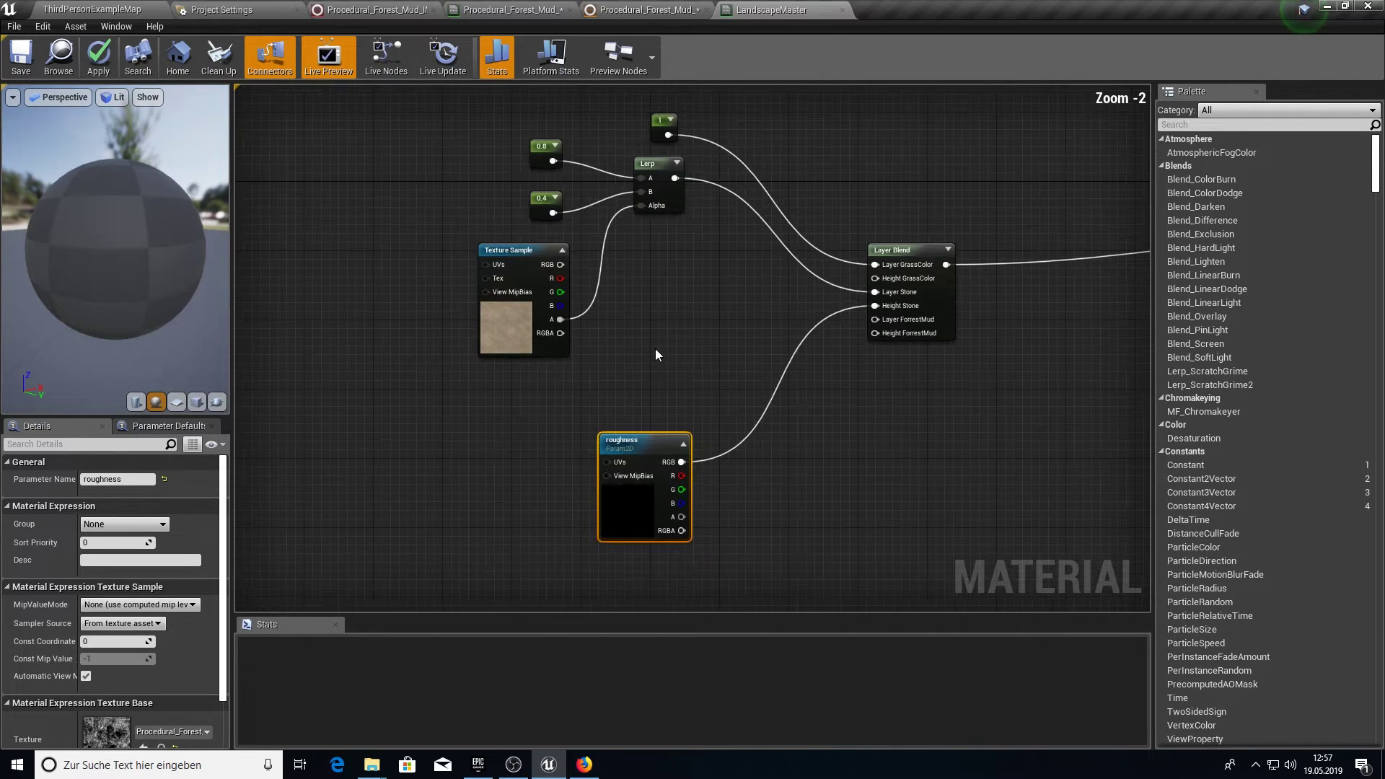
# Duplicate the TexCoord, ForrestMudTiling and Multiply nodes beside the roughness node and connect Multiply to its UVs input
pyautogui.moveTo(684, 440); pyautogui.dragTo(656, 266, button='right')
pyautogui.scroll(-4, 653, 275)
pyautogui.scroll(2, 625, 333)
pyautogui.moveTo(625, 333); pyautogui.dragTo(614, 85, button='right')
pyautogui.moveTo(602, 566); pyautogui.dragTo(603, 567)
pyautogui.hotkey('ctrl', 'c')
pyautogui.moveTo(490, 249); pyautogui.dragTo(584, 516, button='right')
pyautogui.click(561, 378)
pyautogui.hotkey('ctrl', 'v')
pyautogui.moveTo(636, 386); pyautogui.dragTo(717, 362)
pyautogui.moveTo(811, 392); pyautogui.dragTo(748, 404, button='right')
pyautogui.scroll(1, 825, 358)
# Disconnect the Roughness blend's Height Stone input and connect the roughness node's RGB to Layer ForrestMud instead
pyautogui.click(825, 358)
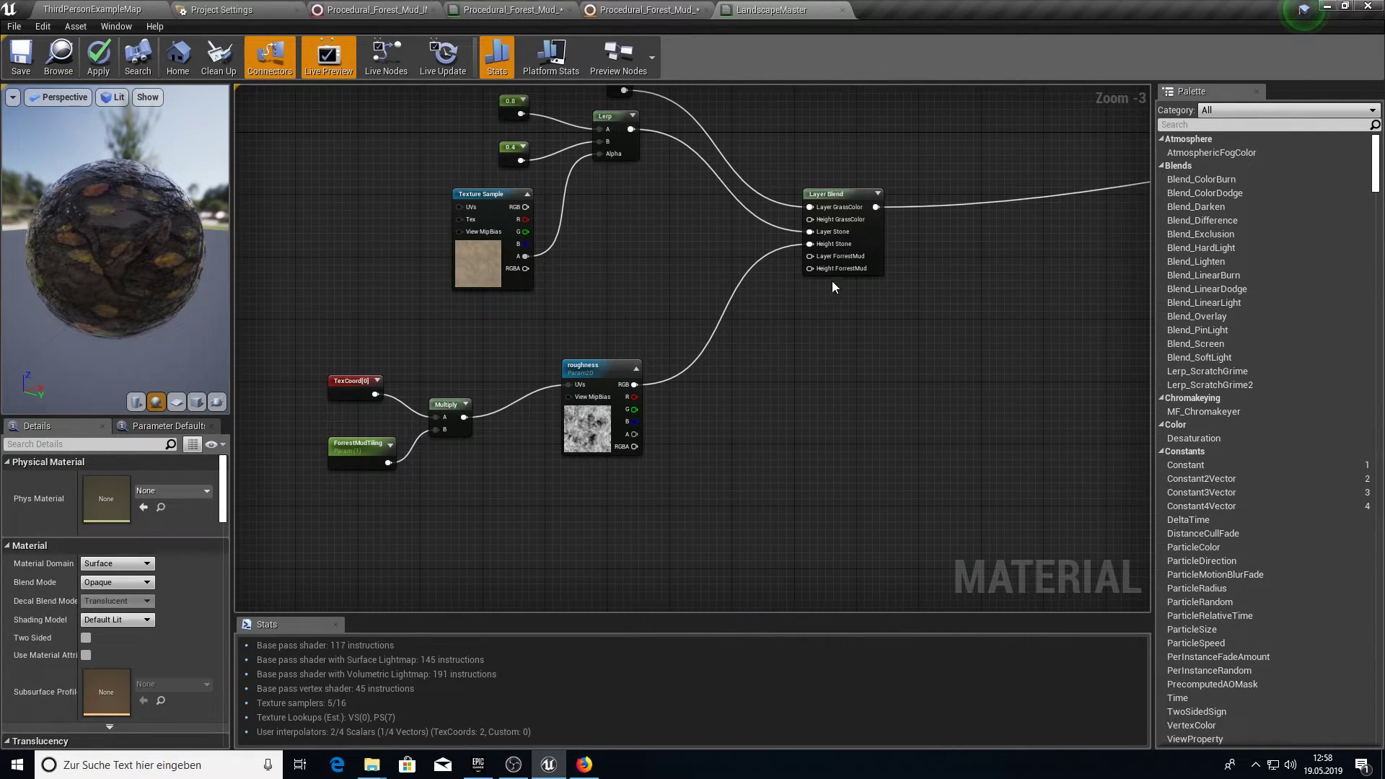
pyautogui.keyDown('alt'); pyautogui.click(810, 245); pyautogui.keyUp('alt')
pyautogui.moveTo(634, 385); pyautogui.dragTo(809, 256)
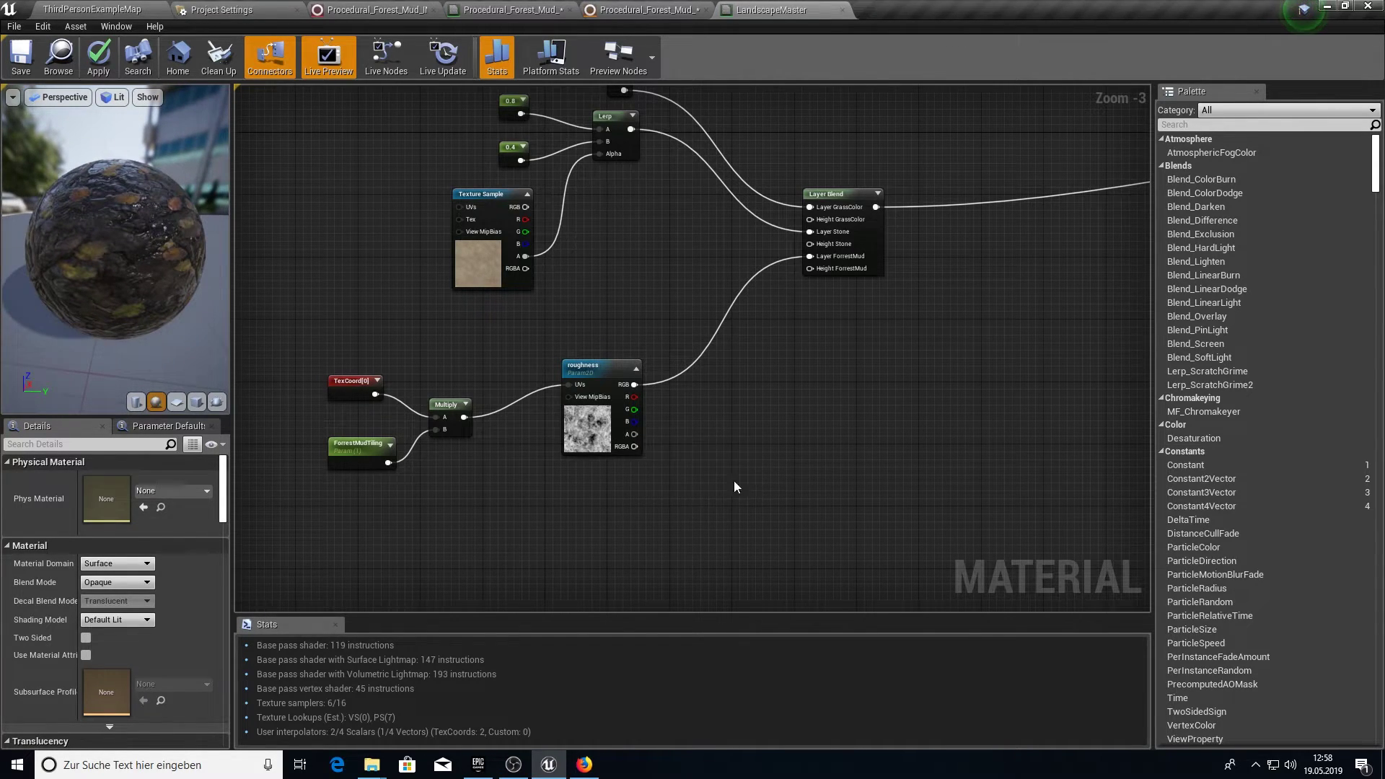
# Add the Procedural_Forest_Mud_INST_Height texture from the Substance/ForrestMud folder to the LandscapeMaster graph as a Texture Sample
pyautogui.moveTo(760, 548); pyautogui.dragTo(652, 437, button='right')
pyautogui.scroll(-2, 652, 437)
pyautogui.moveTo(744, 442); pyautogui.dragTo(631, 362, button='right')
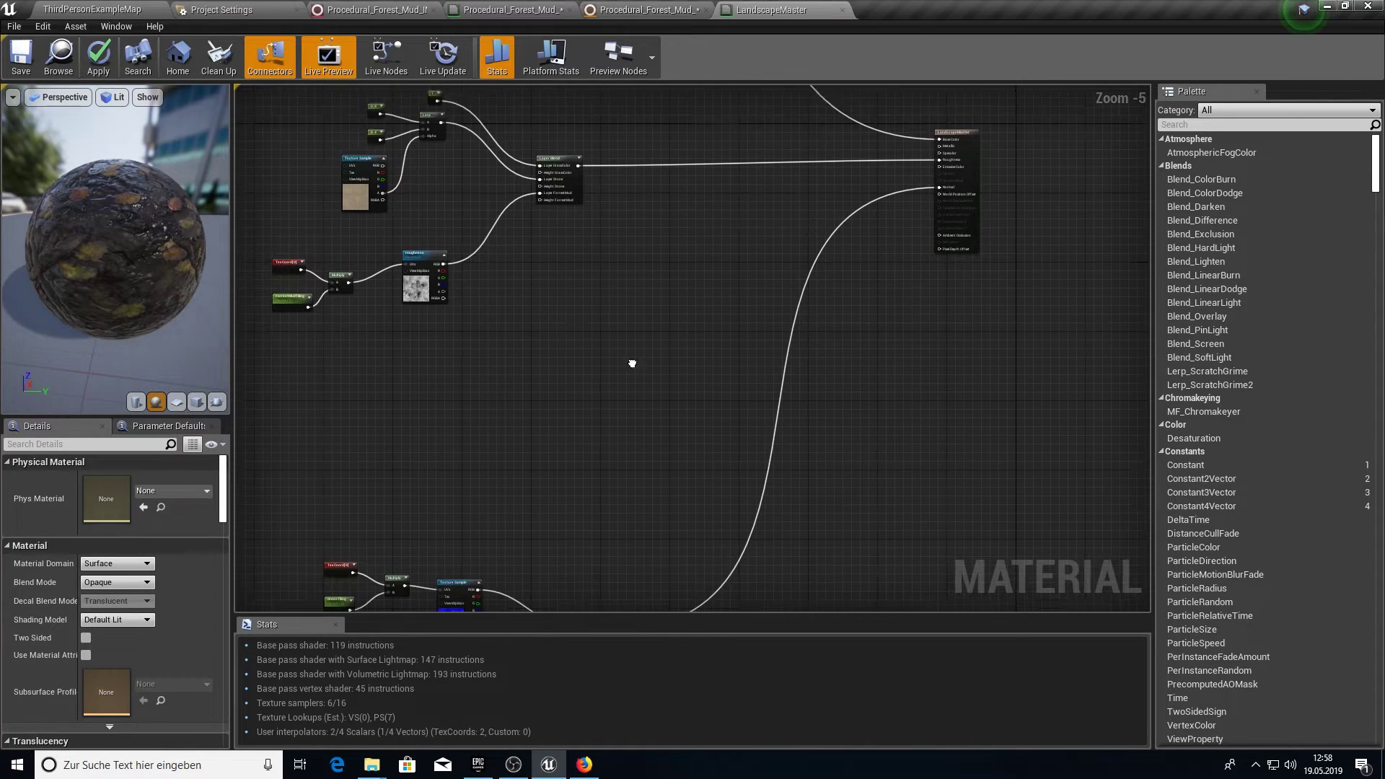
pyautogui.moveTo(718, 367); pyautogui.dragTo(814, 405, button='right')
pyautogui.click(374, 9)
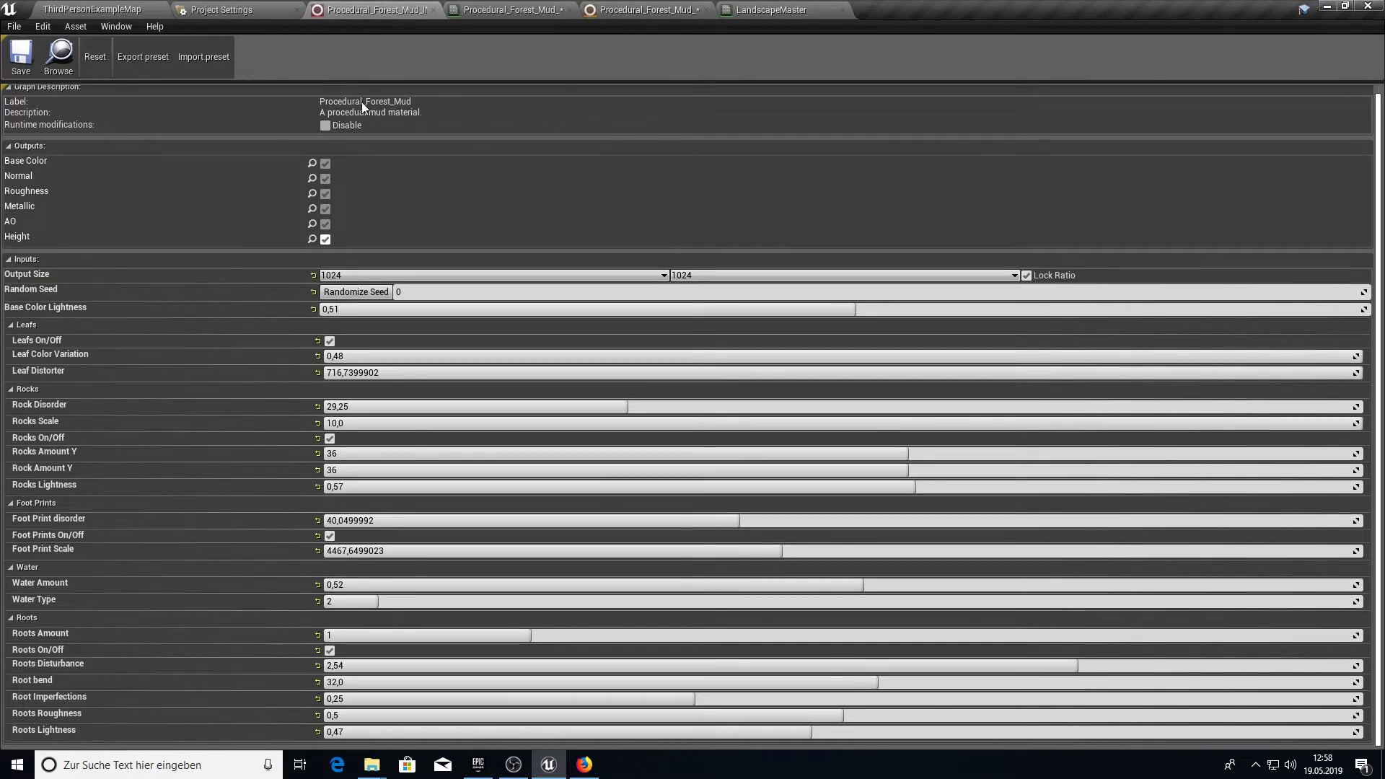
pyautogui.click(124, 5)
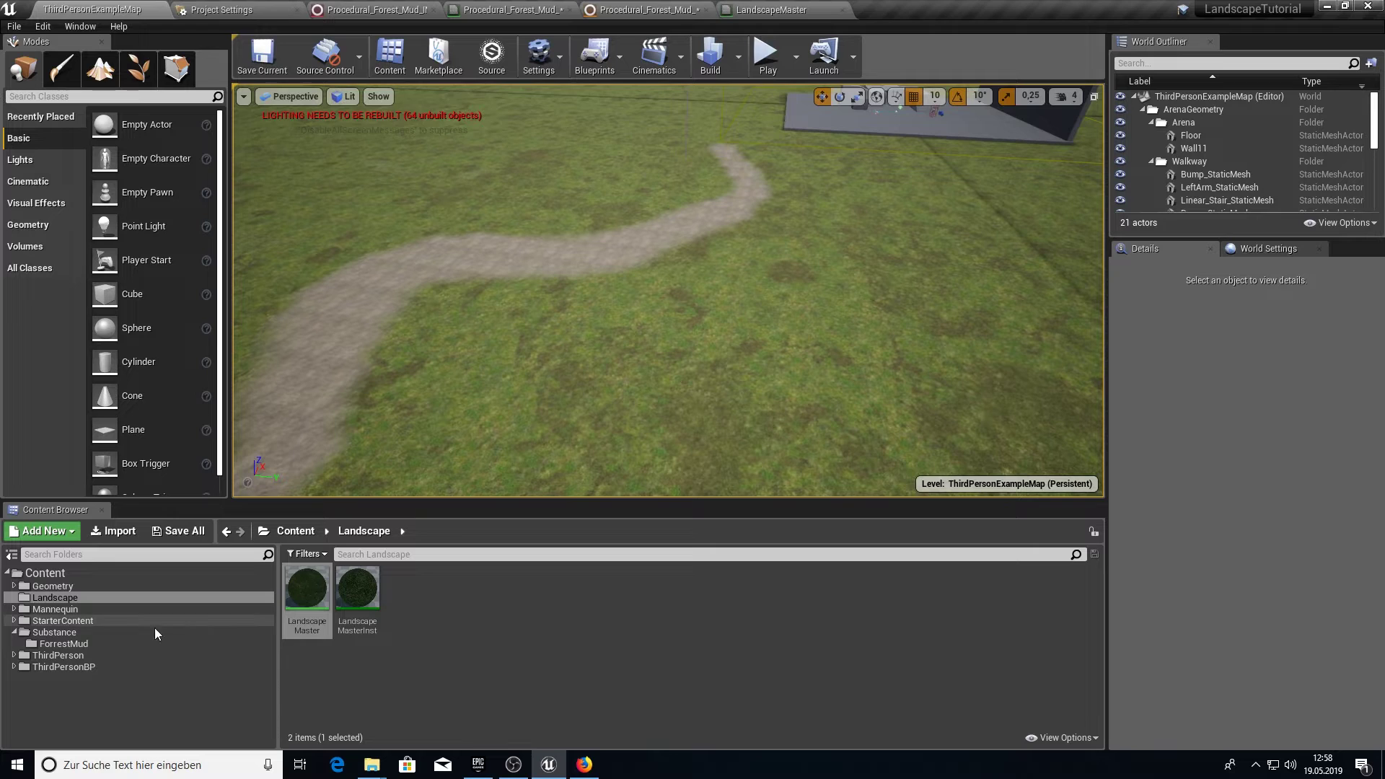
pyautogui.click(79, 643)
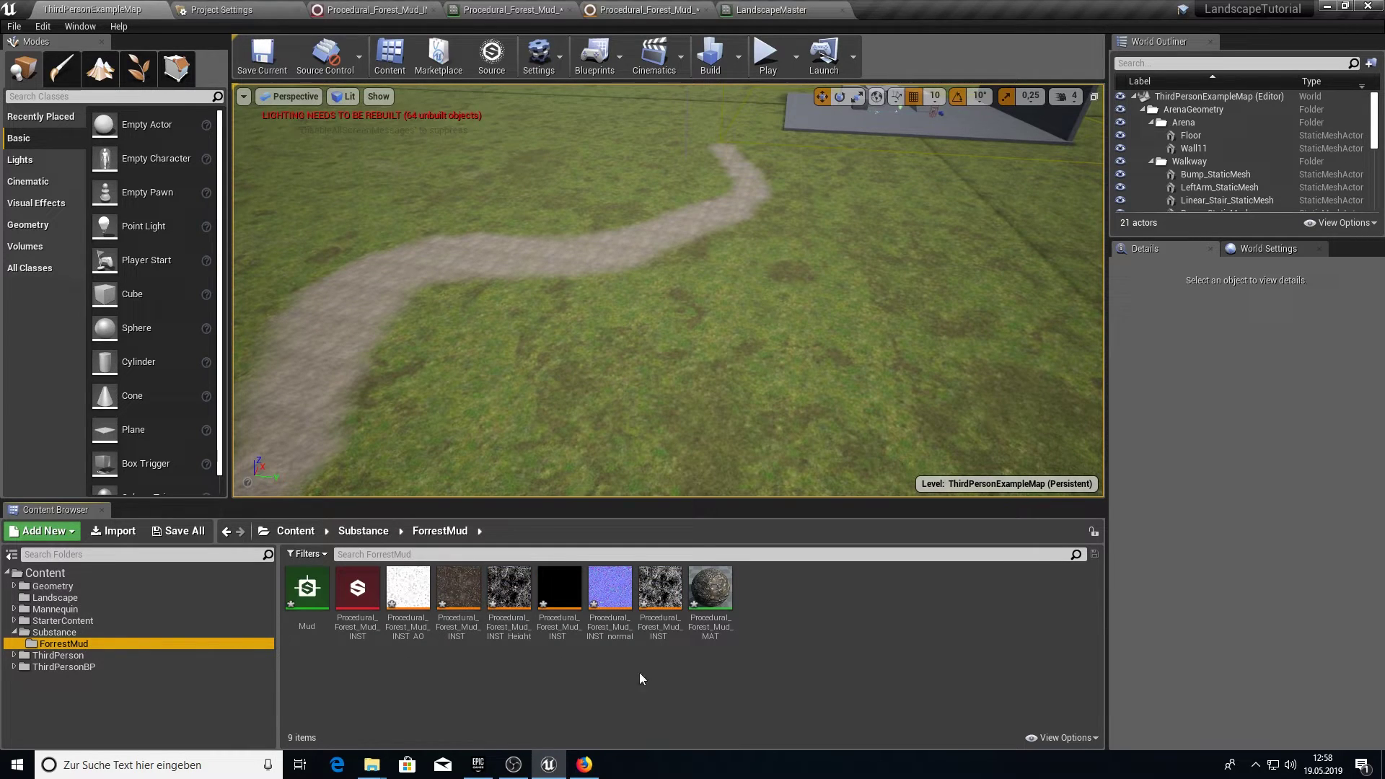
pyautogui.moveTo(515, 619); pyautogui.dragTo(779, 390)
pyautogui.moveTo(862, 402); pyautogui.dragTo(684, 383, button='right')
pyautogui.scroll(3, 684, 387)
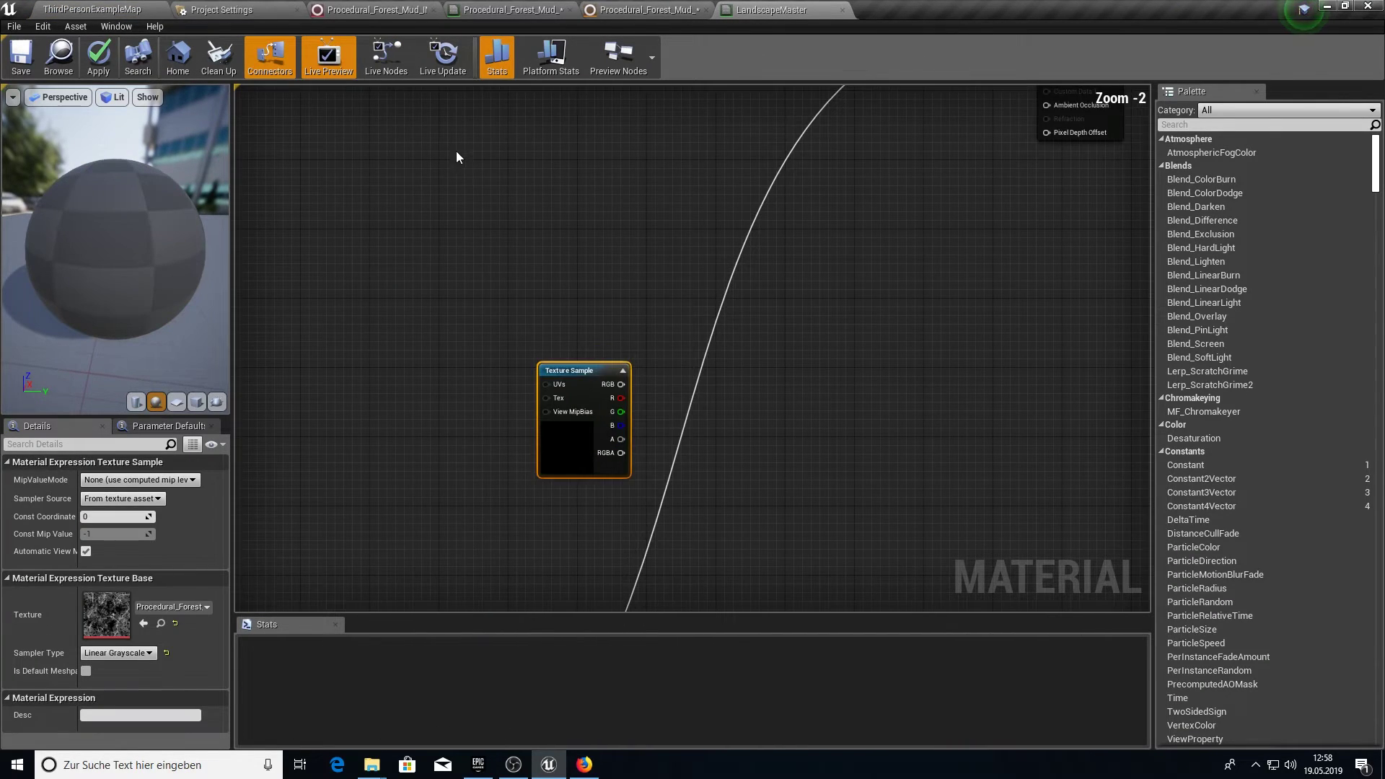
pyautogui.moveTo(386, 92); pyautogui.dragTo(384, 228, button='right')
pyautogui.click(323, 153)
pyautogui.hotkey('ctrl', 'x')
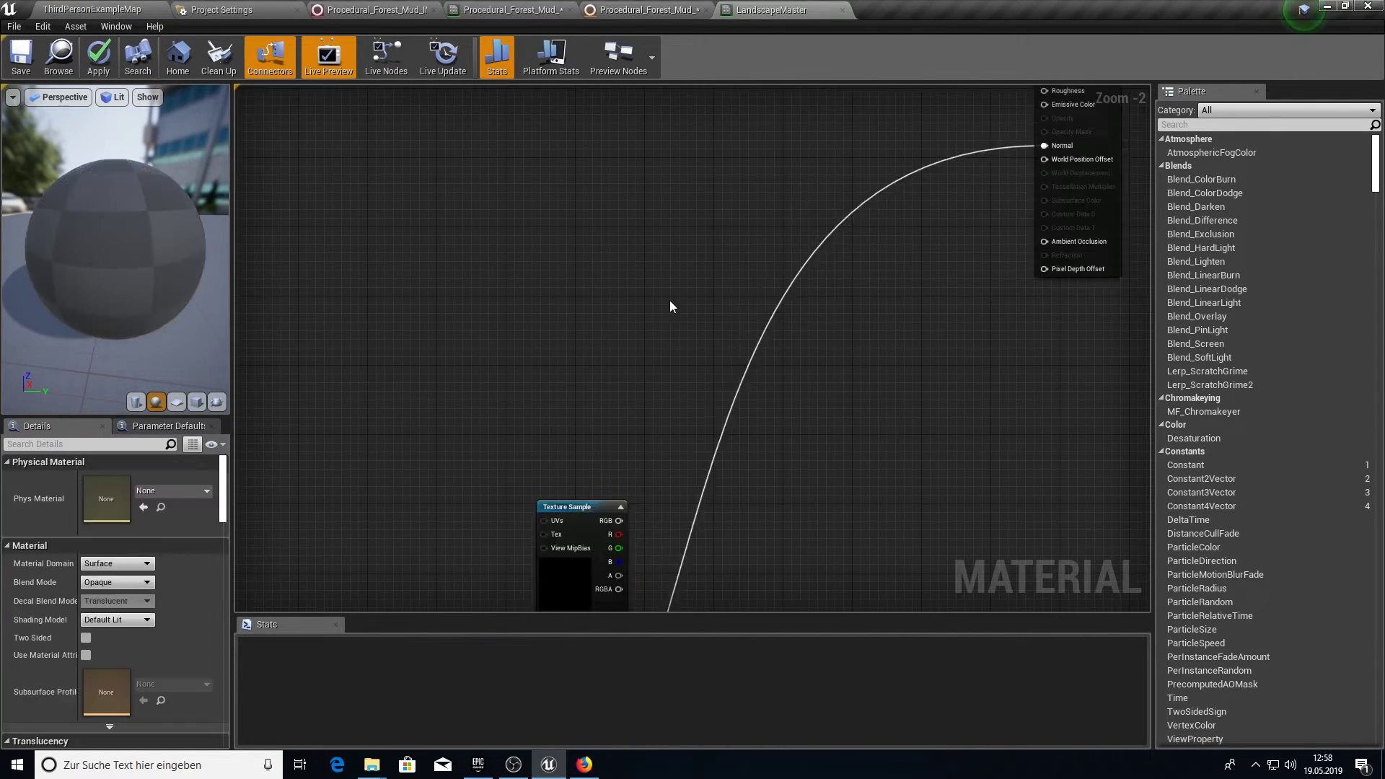
pyautogui.hotkey('ctrl', 'v')
pyautogui.hotkey('ctrl', 'z')
pyautogui.hotkey('ctrl', 'z')
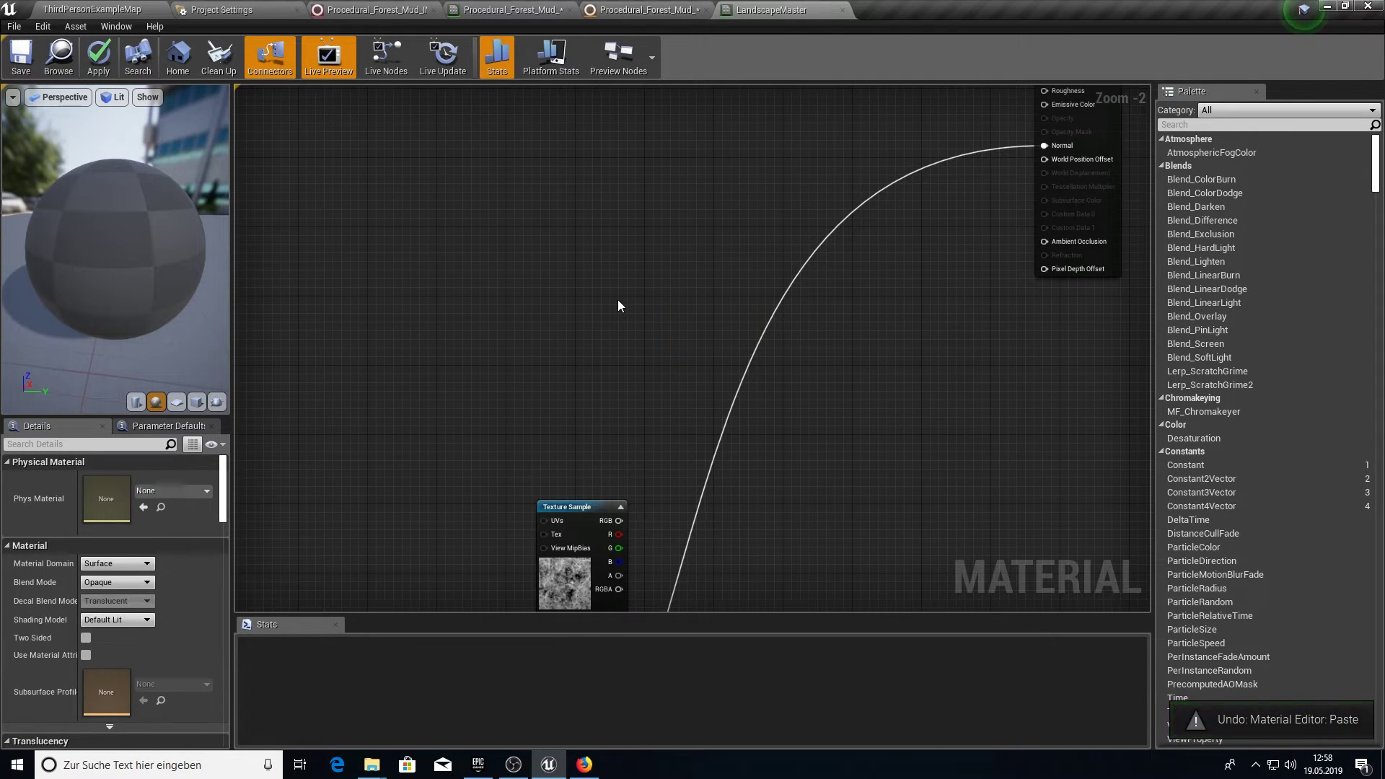
# Duplicate the Roughness Layer Blend and place the copy between the height Texture Sample and the LandscapeMaster output node
pyautogui.click(495, 268)
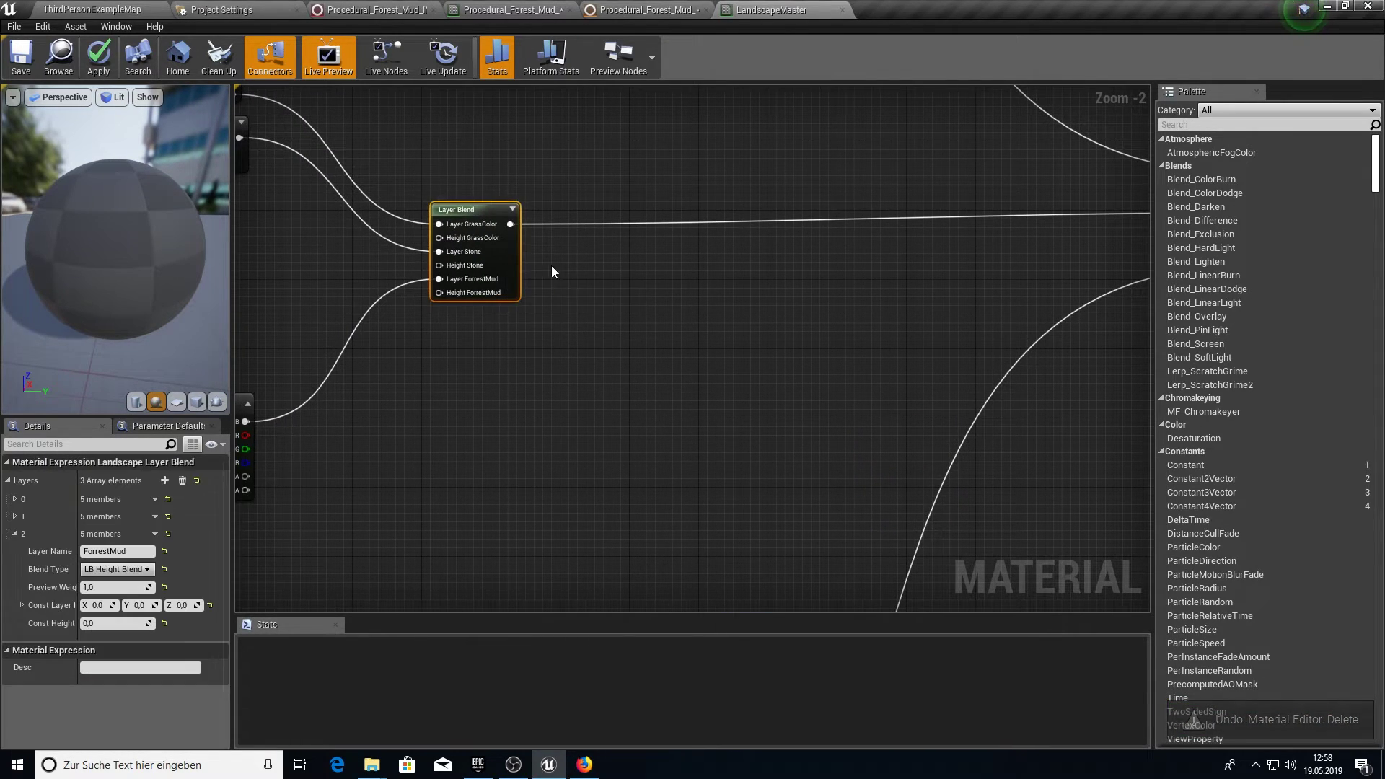
pyautogui.moveTo(562, 266); pyautogui.dragTo(478, 246, button='right')
pyautogui.hotkey('ctrl', 'x')
pyautogui.hotkey('ctrl', 'v')
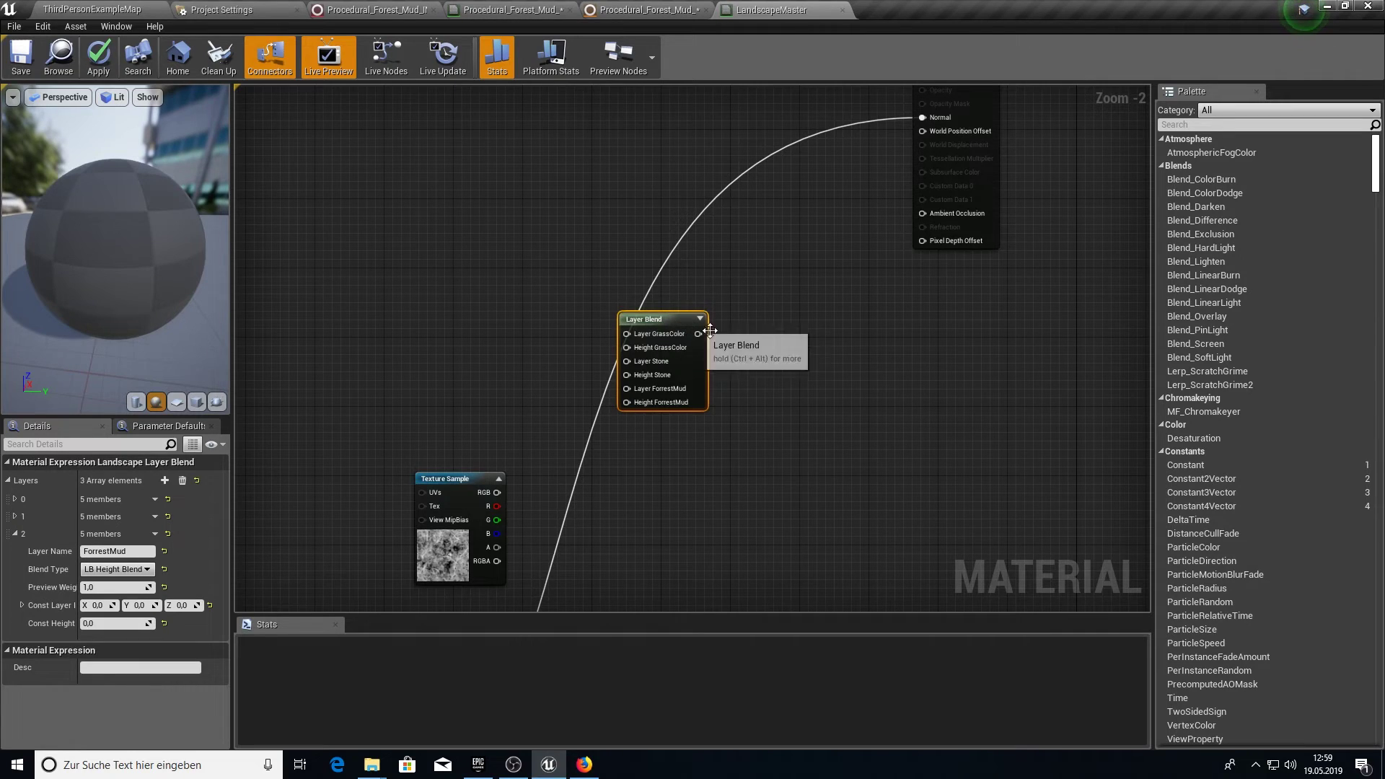
# In the LandscapeMaster output node's properties, set D3D11 Tessellation Mode to PN Triangles and Max Displacement to 15
pyautogui.click(981, 186)
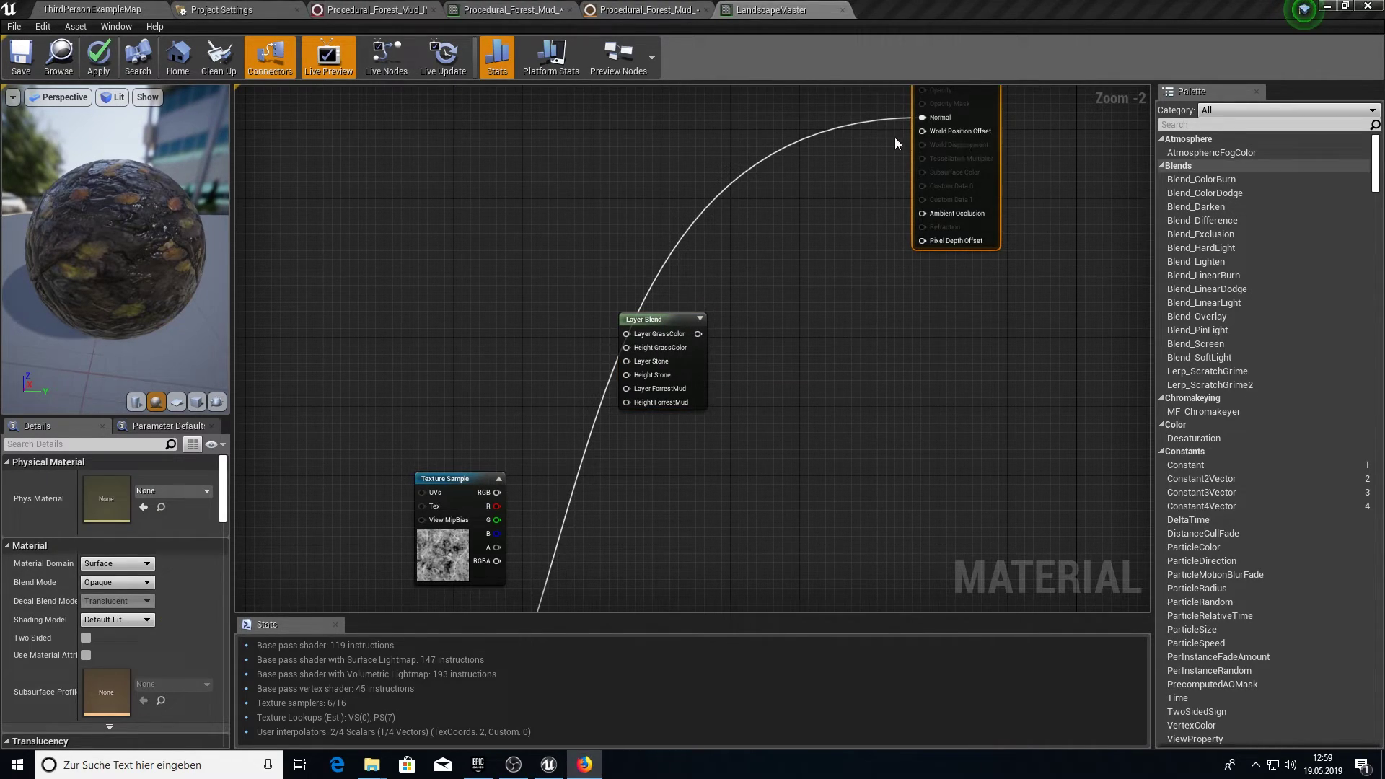
pyautogui.moveTo(981, 151); pyautogui.dragTo(971, 154)
pyautogui.moveTo(868, 165); pyautogui.dragTo(751, 192, button='right')
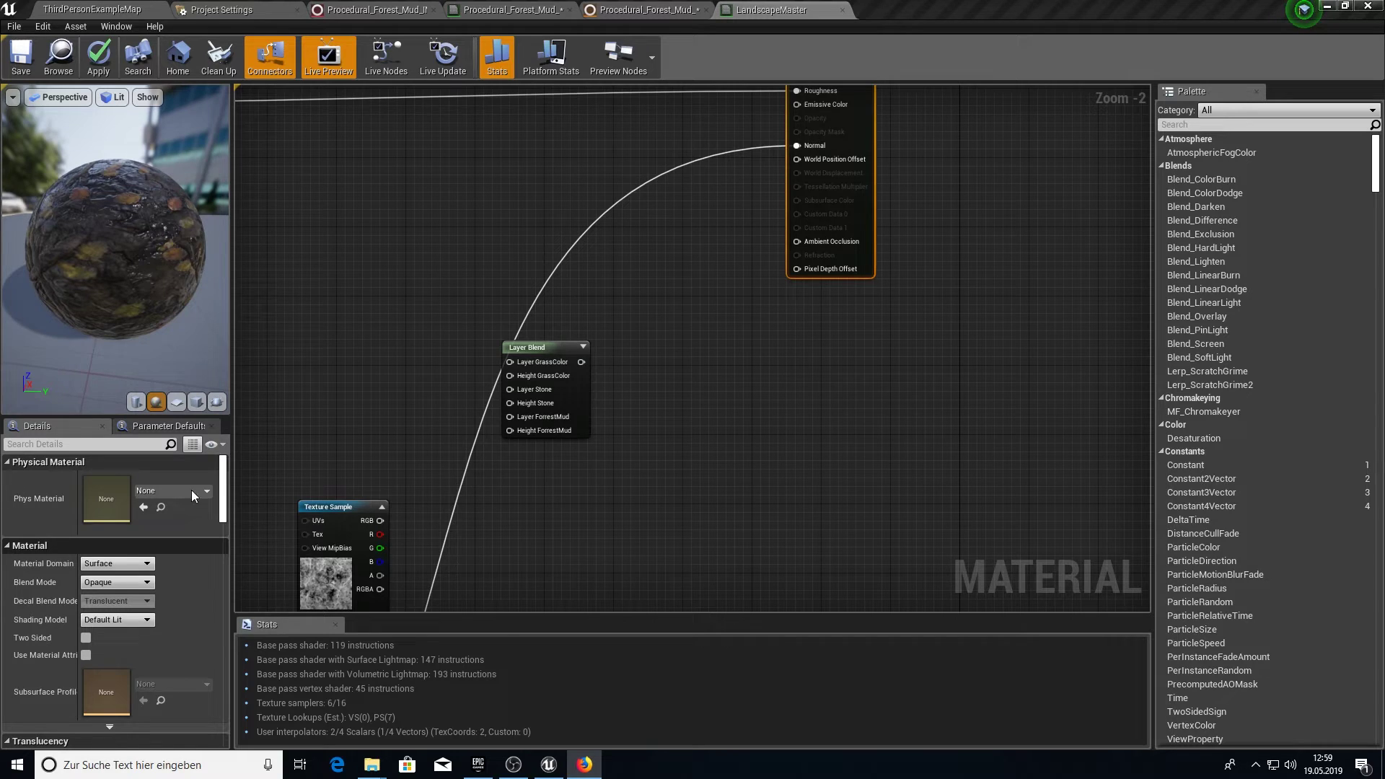
pyautogui.click(65, 462)
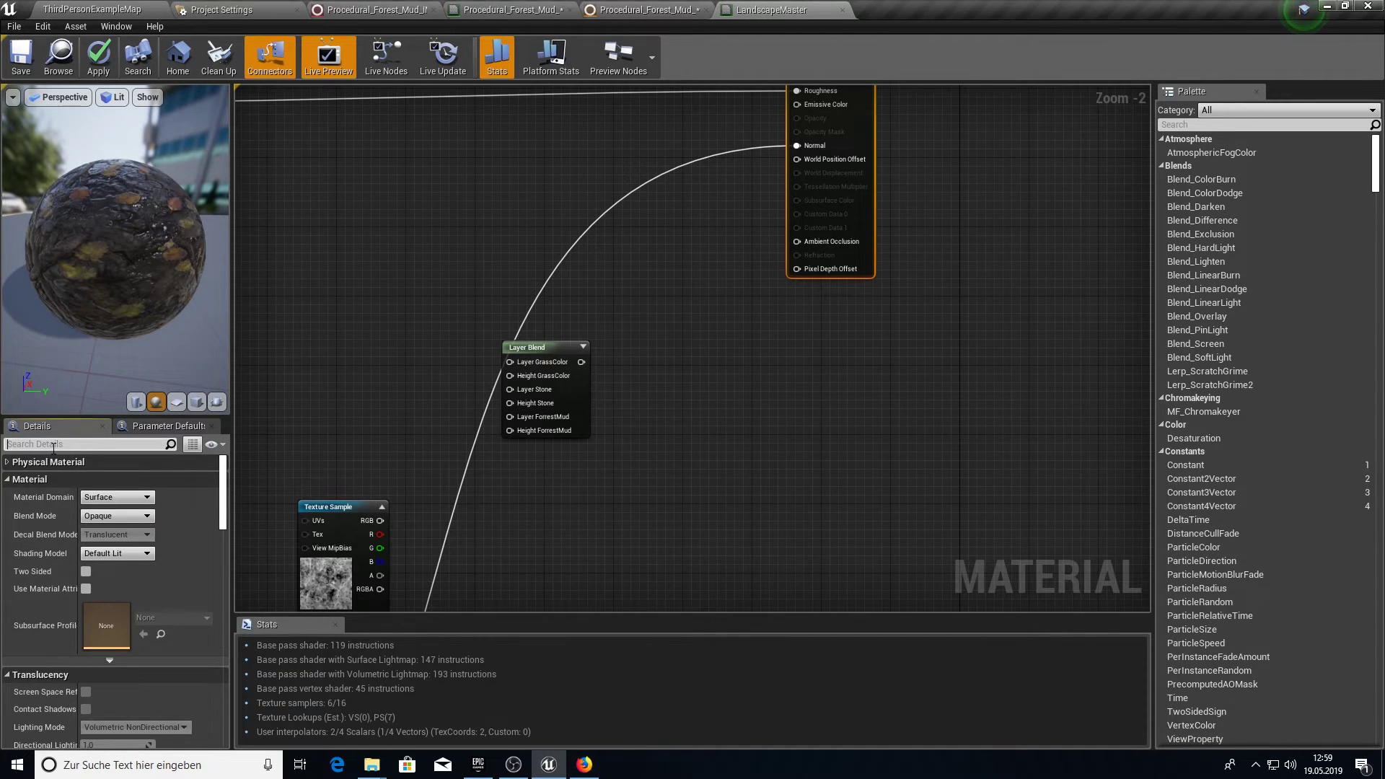
pyautogui.click(22, 479)
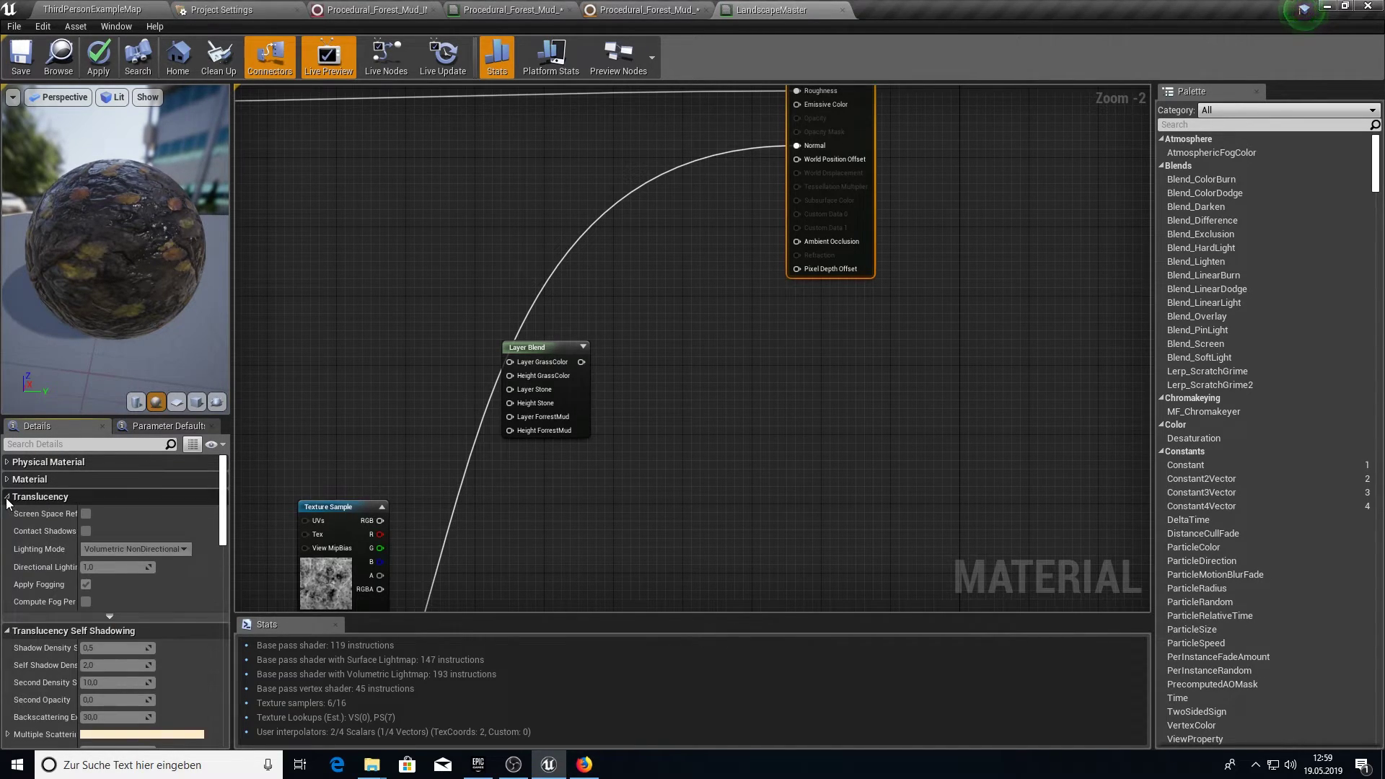
pyautogui.click(15, 496)
pyautogui.click(14, 513)
pyautogui.click(14, 531)
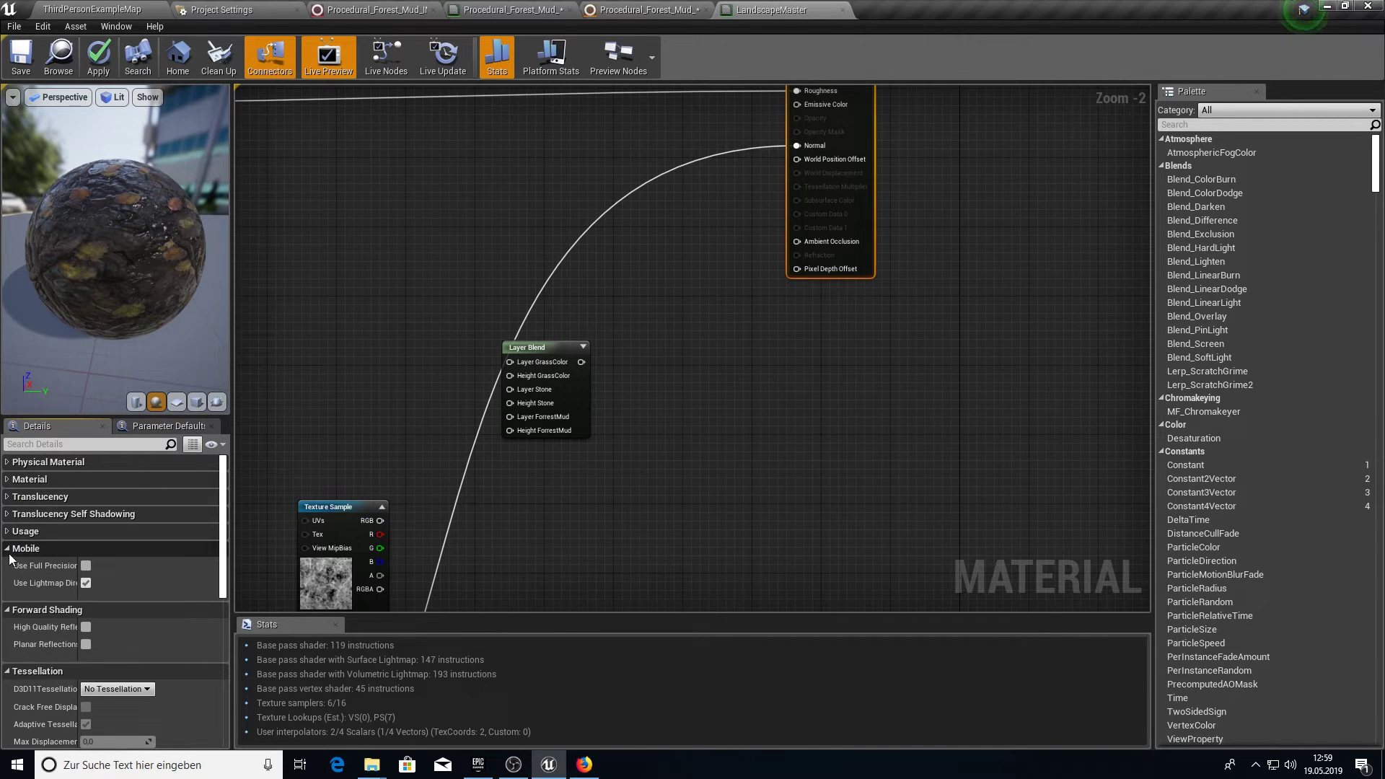
pyautogui.scroll(-1, 16, 635)
pyautogui.click(94, 644)
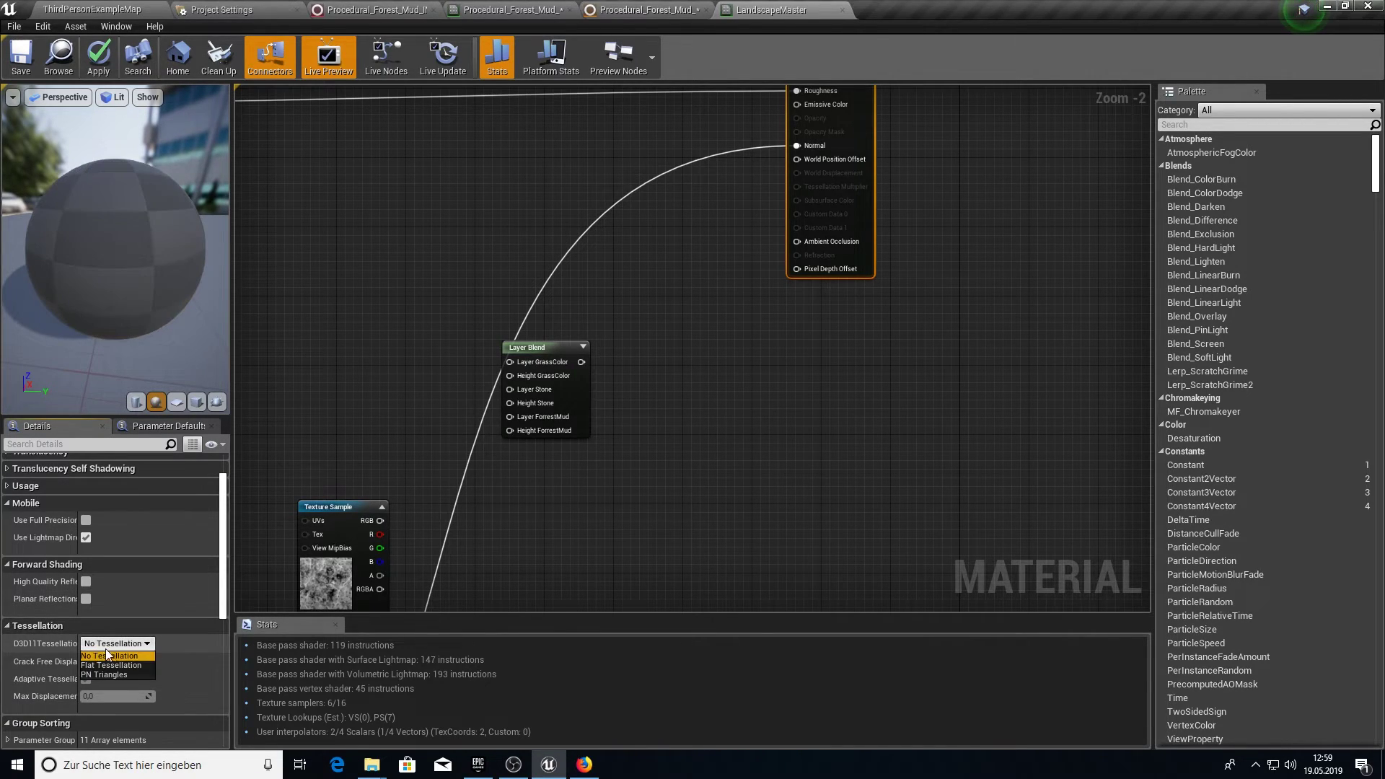
pyautogui.click(103, 676)
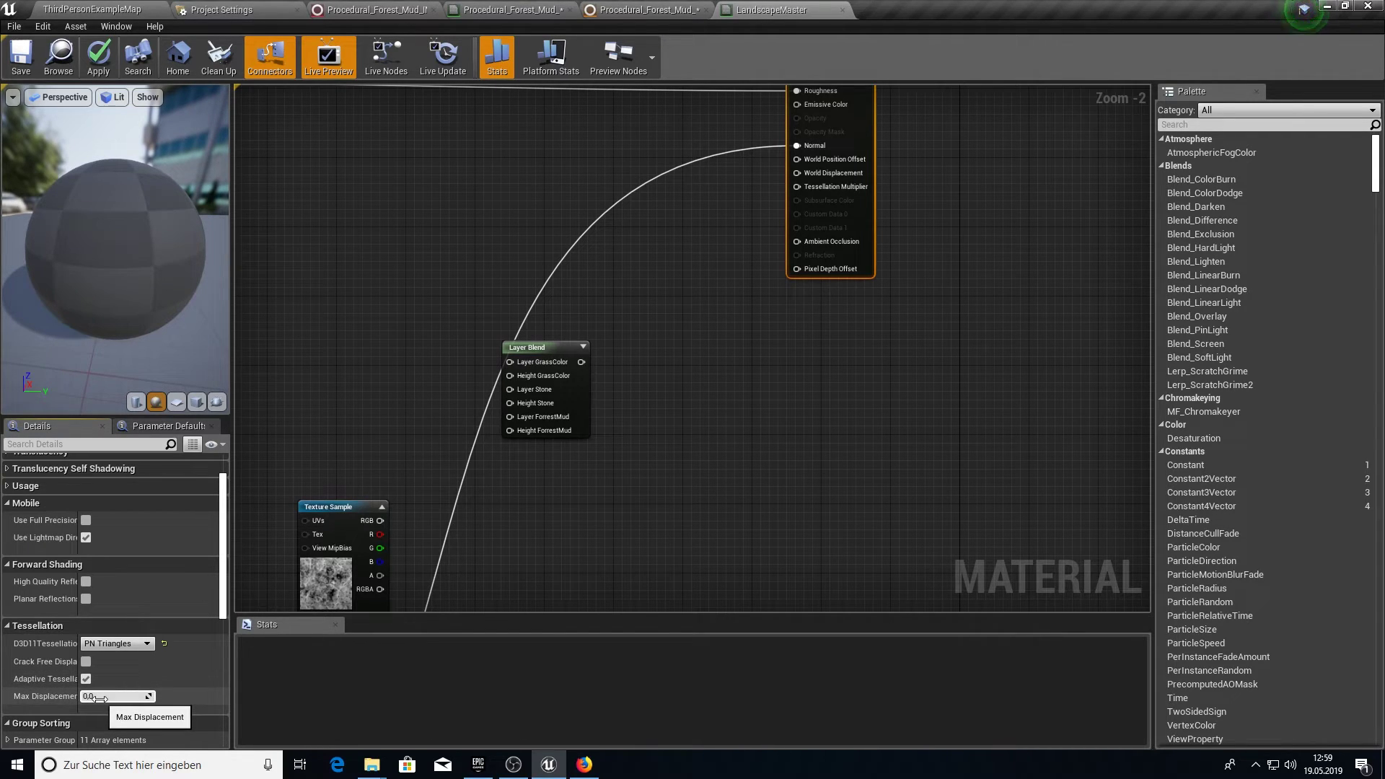
pyautogui.click(100, 697)
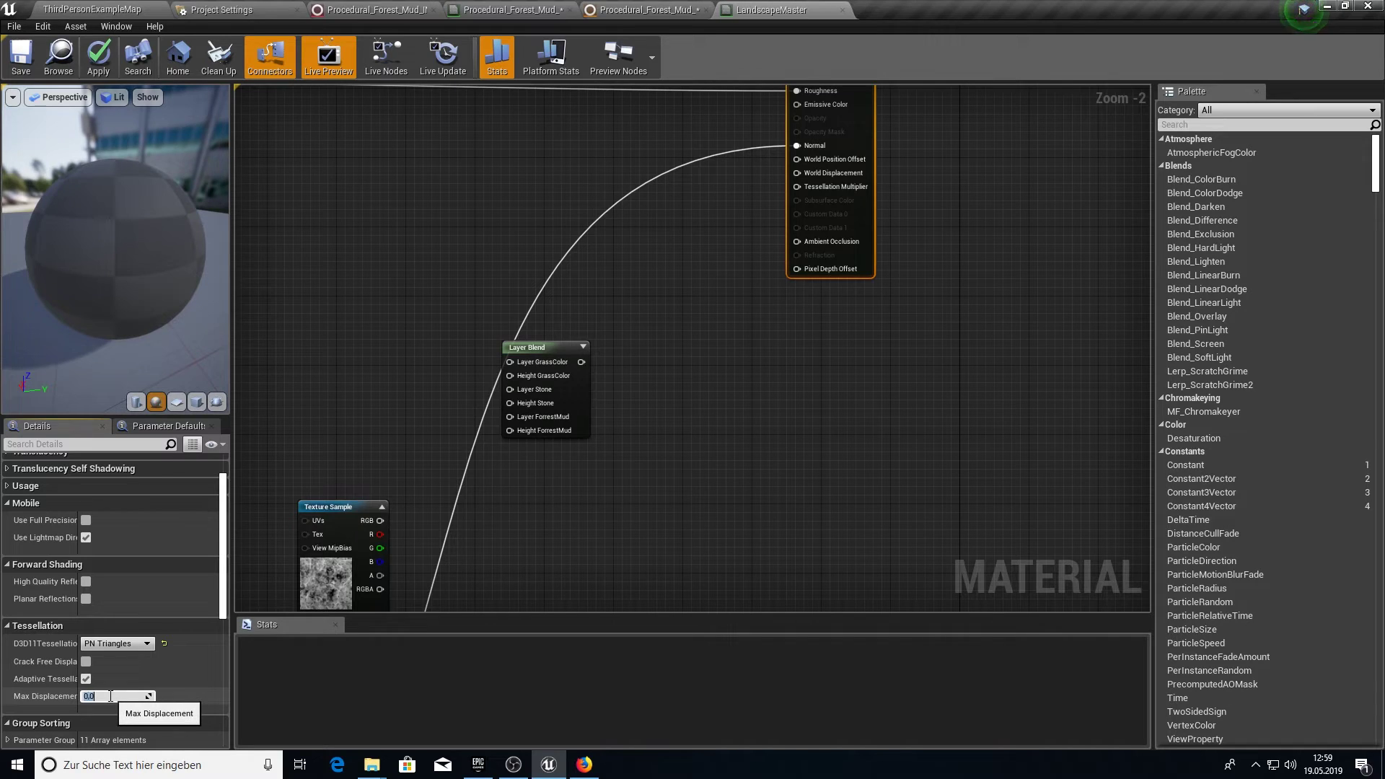
pyautogui.click(378, 385)
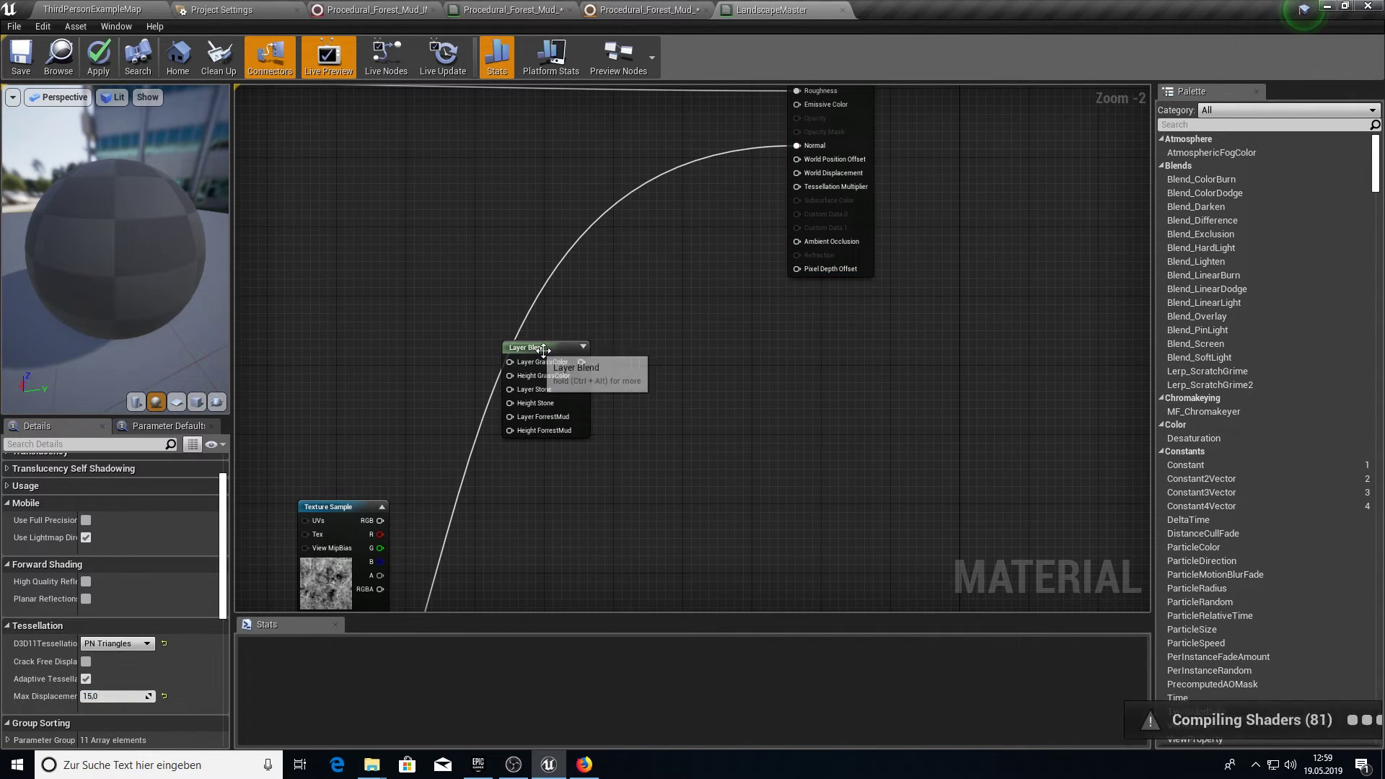
# Move the new Layer Blend clear of the Normal wire and connect its output to World Displacement
pyautogui.moveTo(546, 347); pyautogui.dragTo(606, 338)
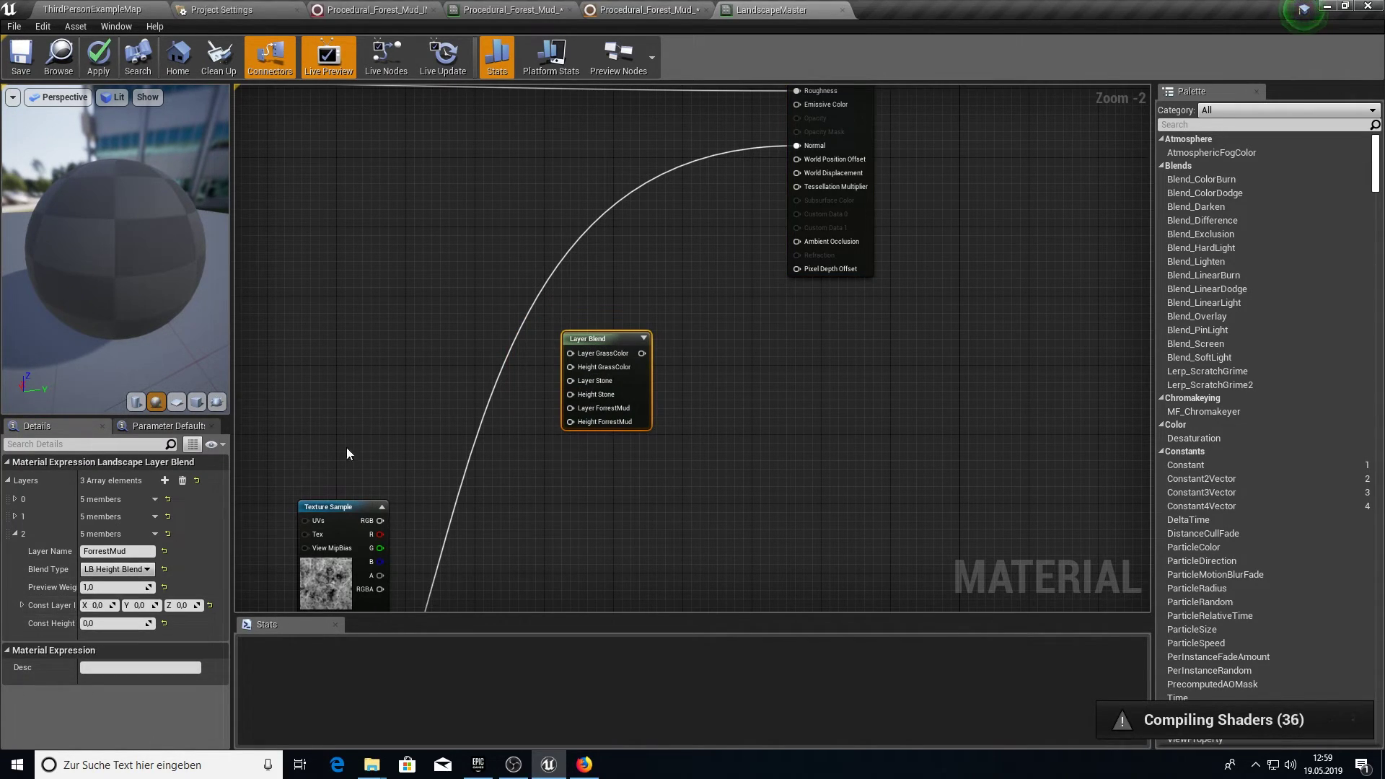
pyautogui.moveTo(402, 366); pyautogui.dragTo(514, 467, button='right')
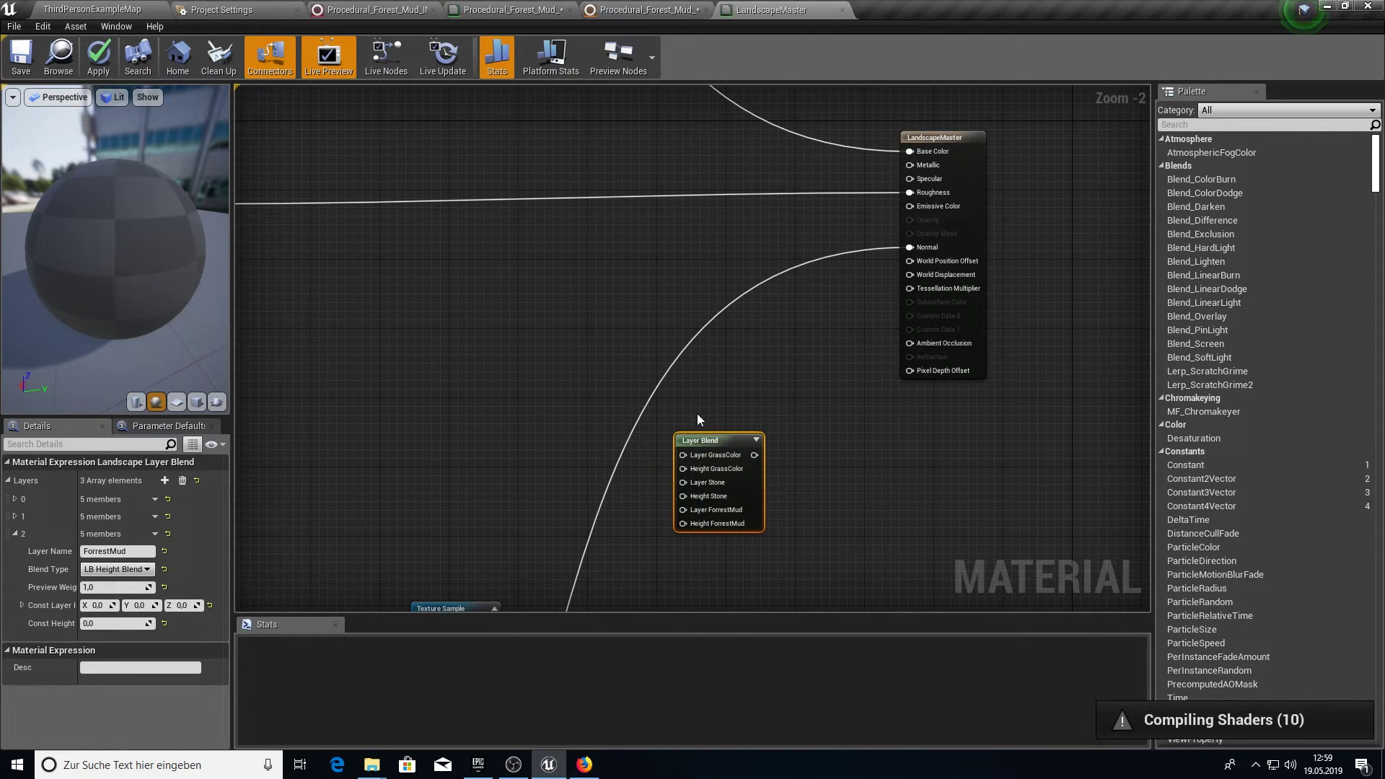
pyautogui.moveTo(755, 455); pyautogui.dragTo(909, 274)
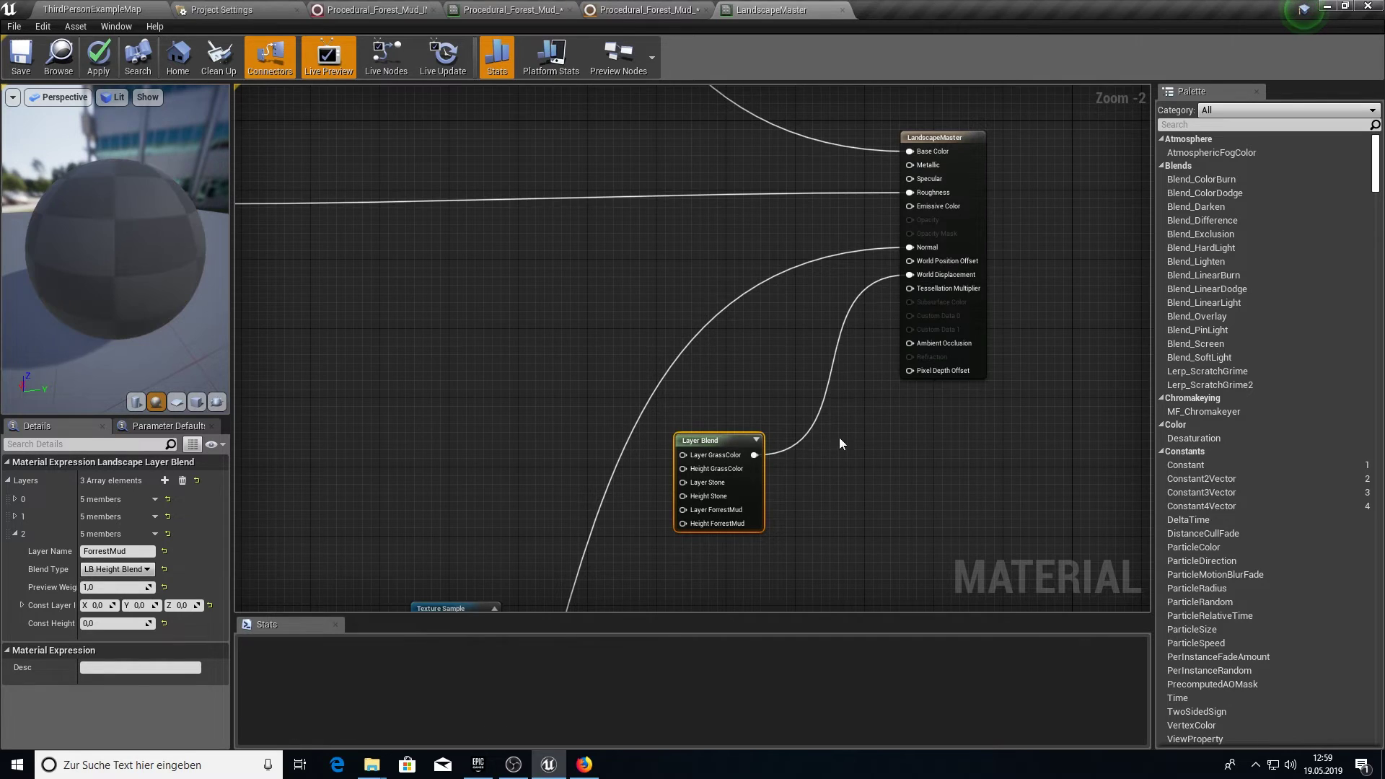
# Reposition the height Texture Sample and place copies of the TexCoord, ForrestMudTiling and Multiply nodes beside it
pyautogui.moveTo(838, 438); pyautogui.dragTo(894, 282, button='right')
pyautogui.moveTo(569, 439); pyautogui.dragTo(488, 417)
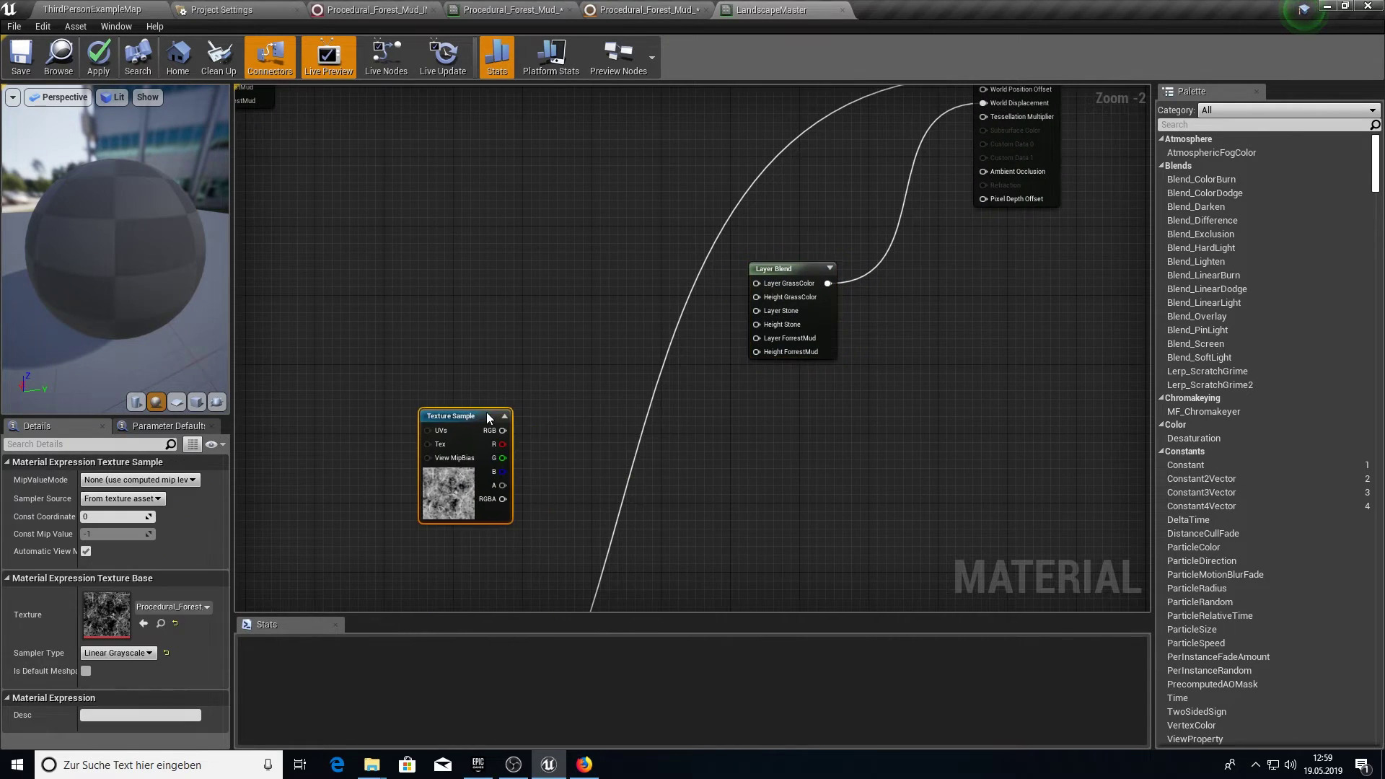
pyautogui.click(584, 764)
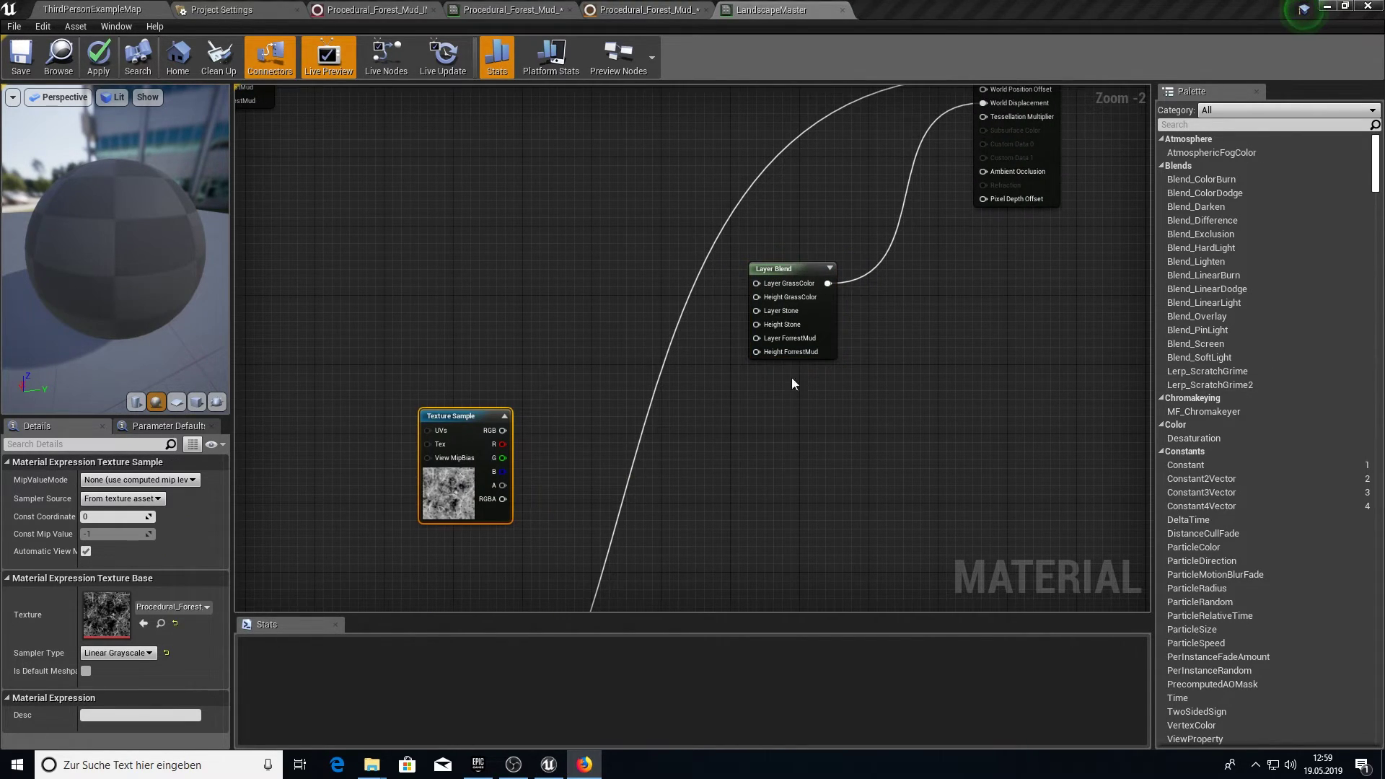
pyautogui.moveTo(254, 309); pyautogui.dragTo(598, 299, button='right')
pyautogui.moveTo(822, 419); pyautogui.dragTo(787, 386)
pyautogui.moveTo(552, 391); pyautogui.dragTo(773, 371, button='right')
pyautogui.moveTo(428, 169); pyautogui.dragTo(644, 230, button='right')
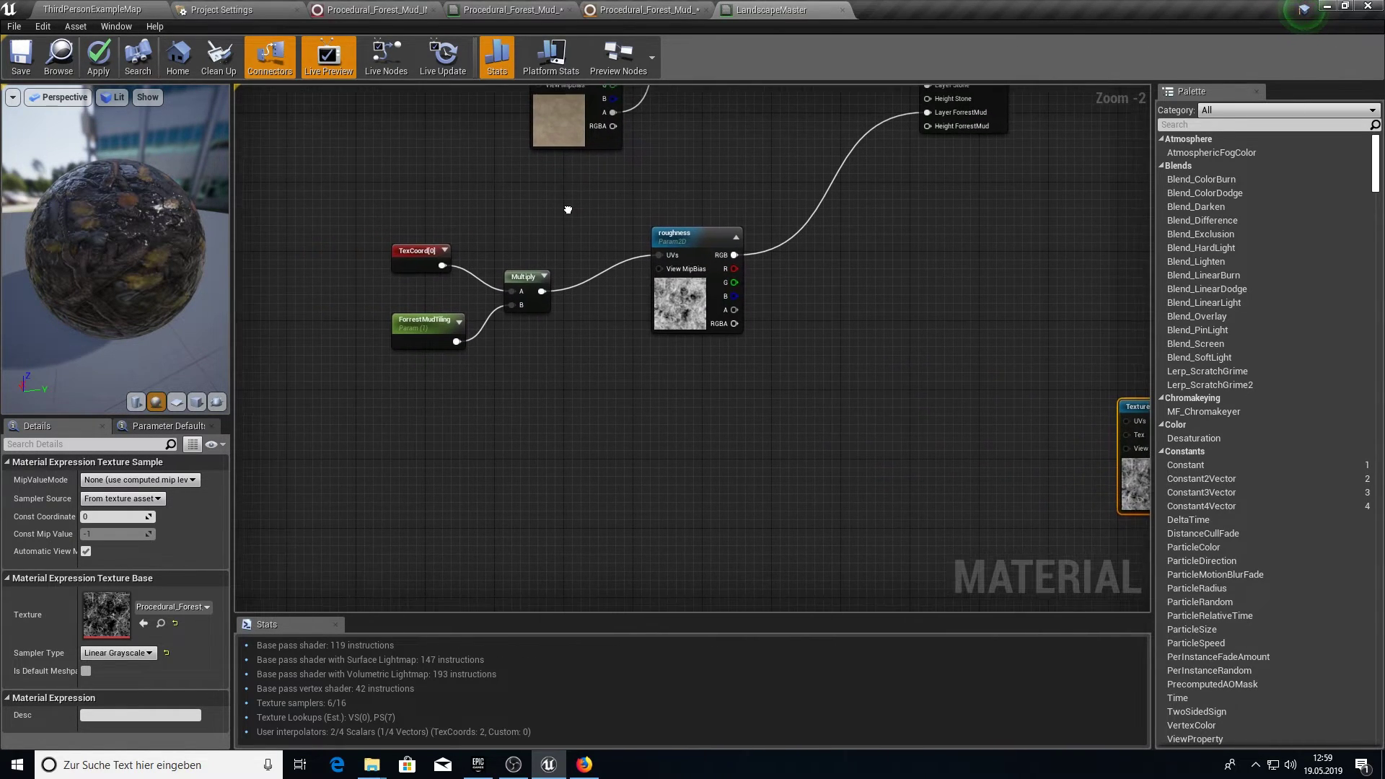
pyautogui.click(200, 608)
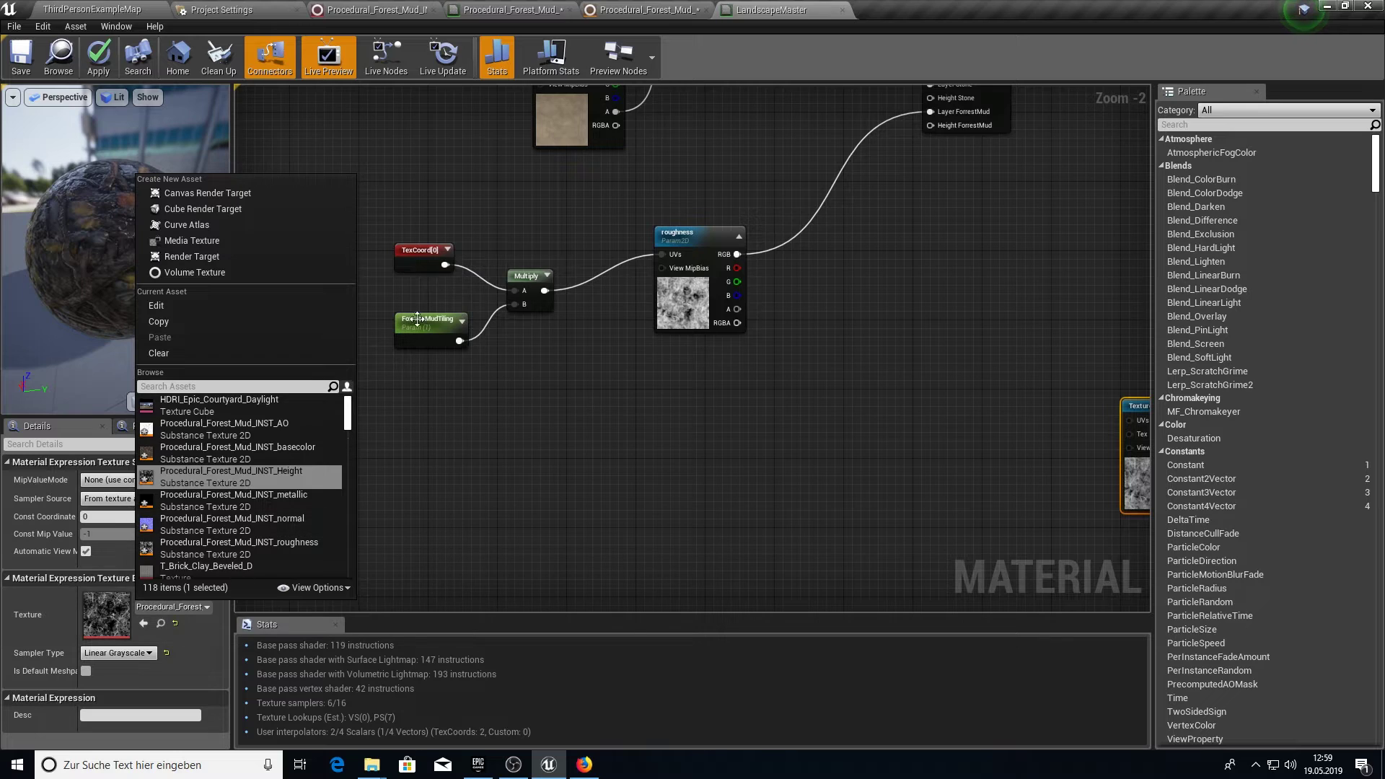
pyautogui.moveTo(557, 189); pyautogui.dragTo(391, 400)
pyautogui.moveTo(882, 417); pyautogui.dragTo(621, 415, button='right')
pyautogui.hotkey('ctrl', 'v')
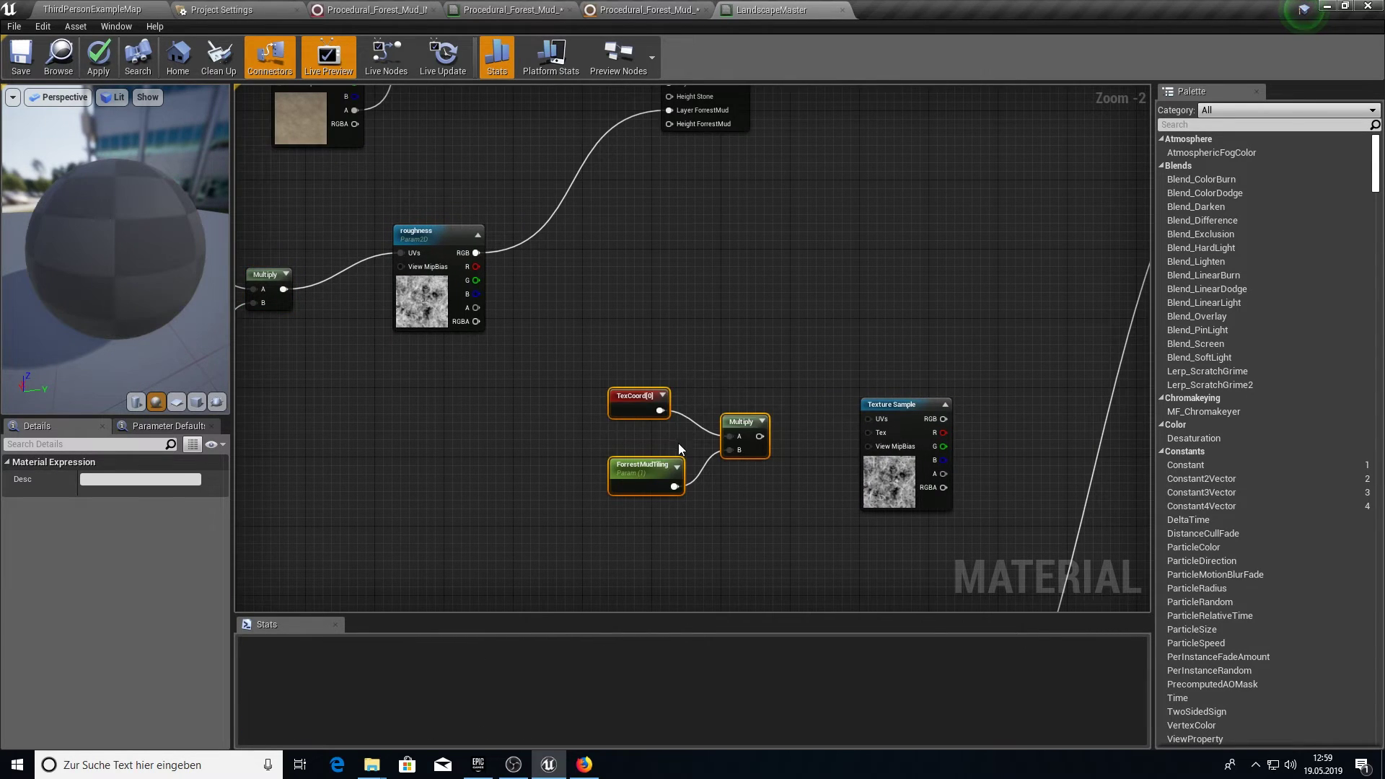
# Connect the copied Multiply to the height Texture Sample's UVs and move the whole node group closer to the roughness texture
pyautogui.moveTo(761, 437); pyautogui.dragTo(870, 418)
pyautogui.moveTo(964, 358); pyautogui.dragTo(619, 532)
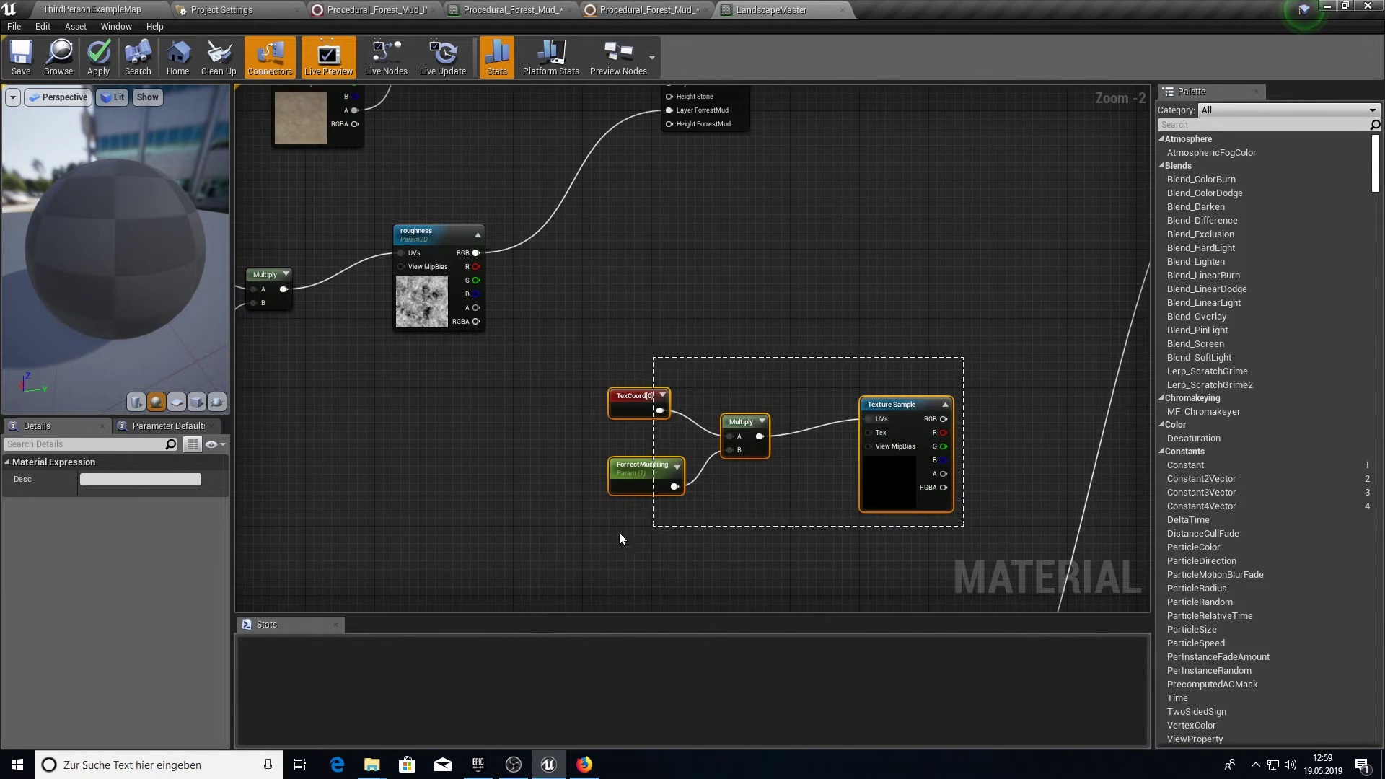
pyautogui.moveTo(870, 428); pyautogui.dragTo(669, 433)
pyautogui.scroll(-4, 705, 384)
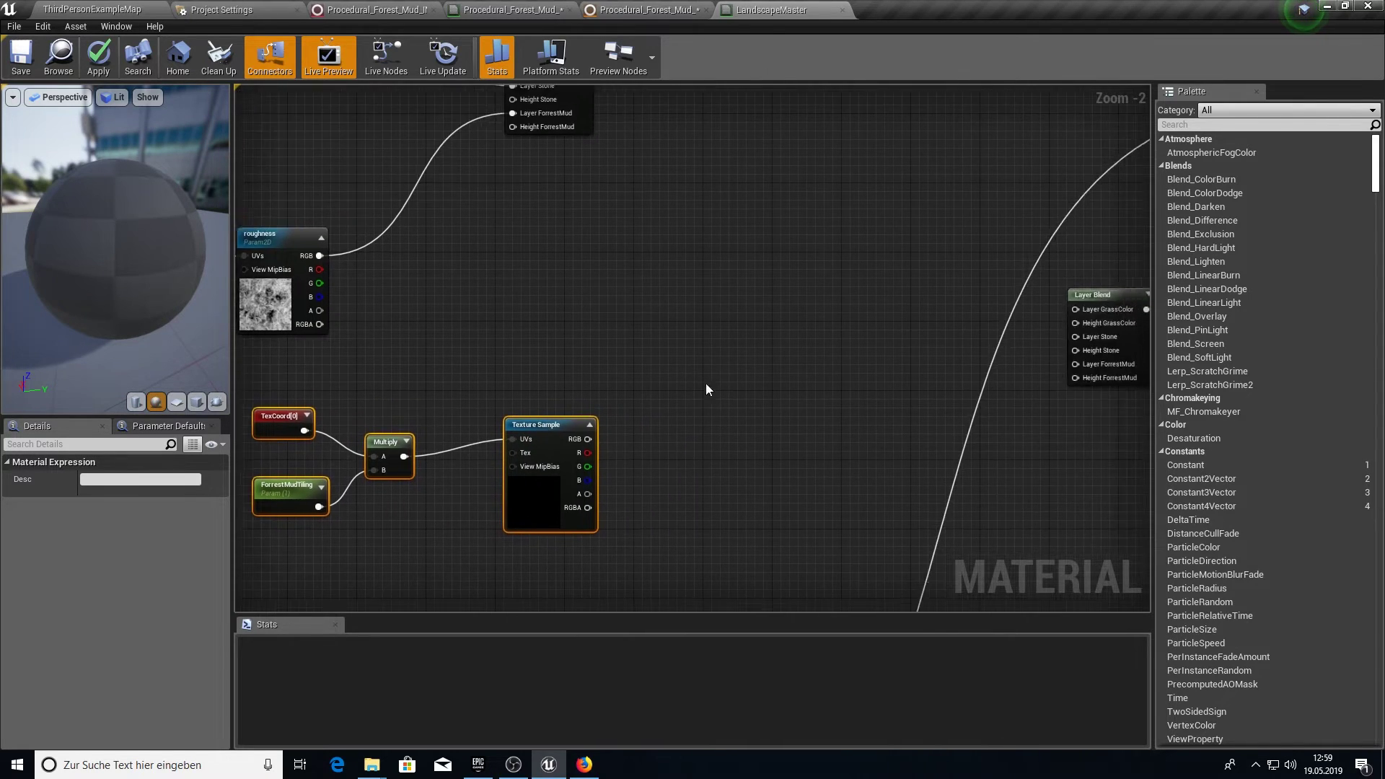
# Move the World Displacement Layer Blend close to the height Texture Sample
pyautogui.moveTo(840, 347); pyautogui.dragTo(724, 399)
pyautogui.scroll(4, 724, 404)
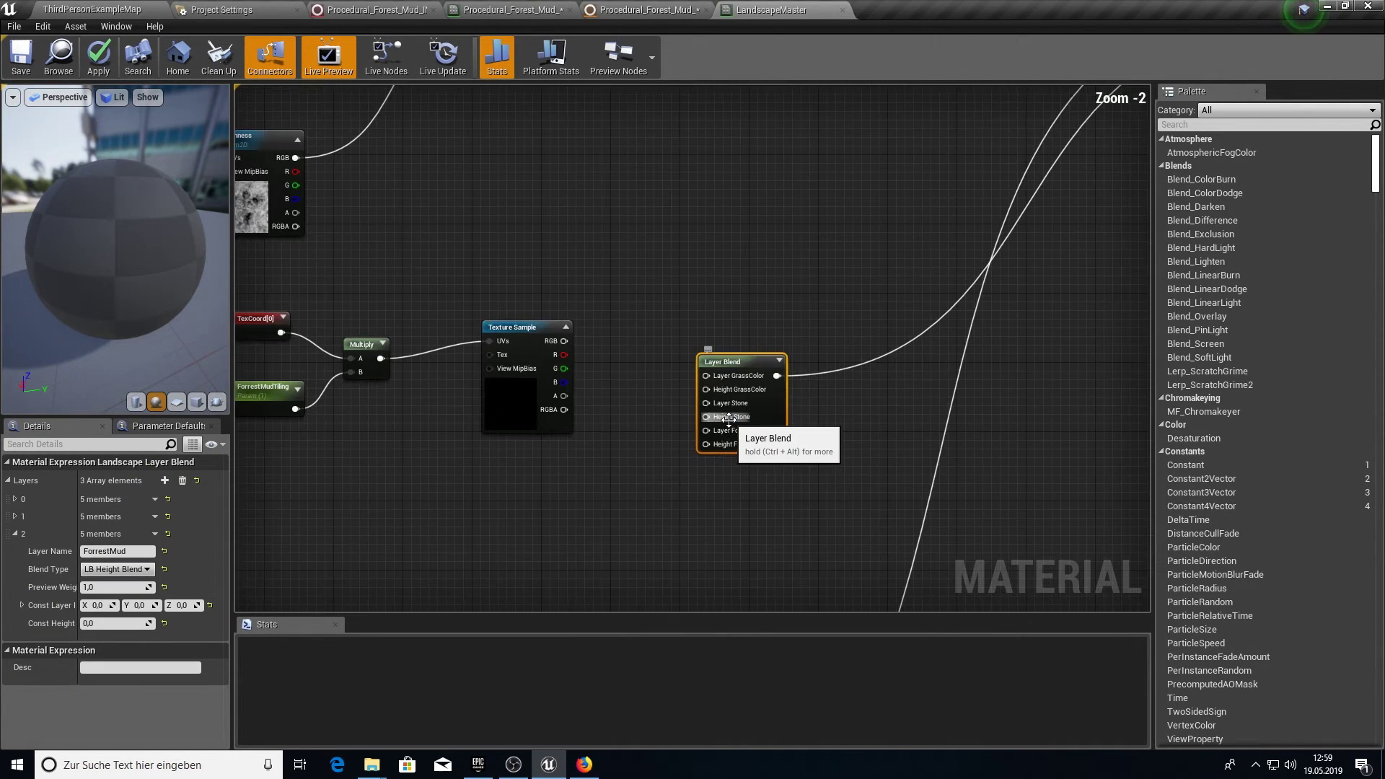
pyautogui.moveTo(746, 434); pyautogui.dragTo(759, 435, button='right')
pyautogui.moveTo(803, 393); pyautogui.dragTo(784, 383)
pyautogui.moveTo(730, 418); pyautogui.dragTo(765, 373, button='right')
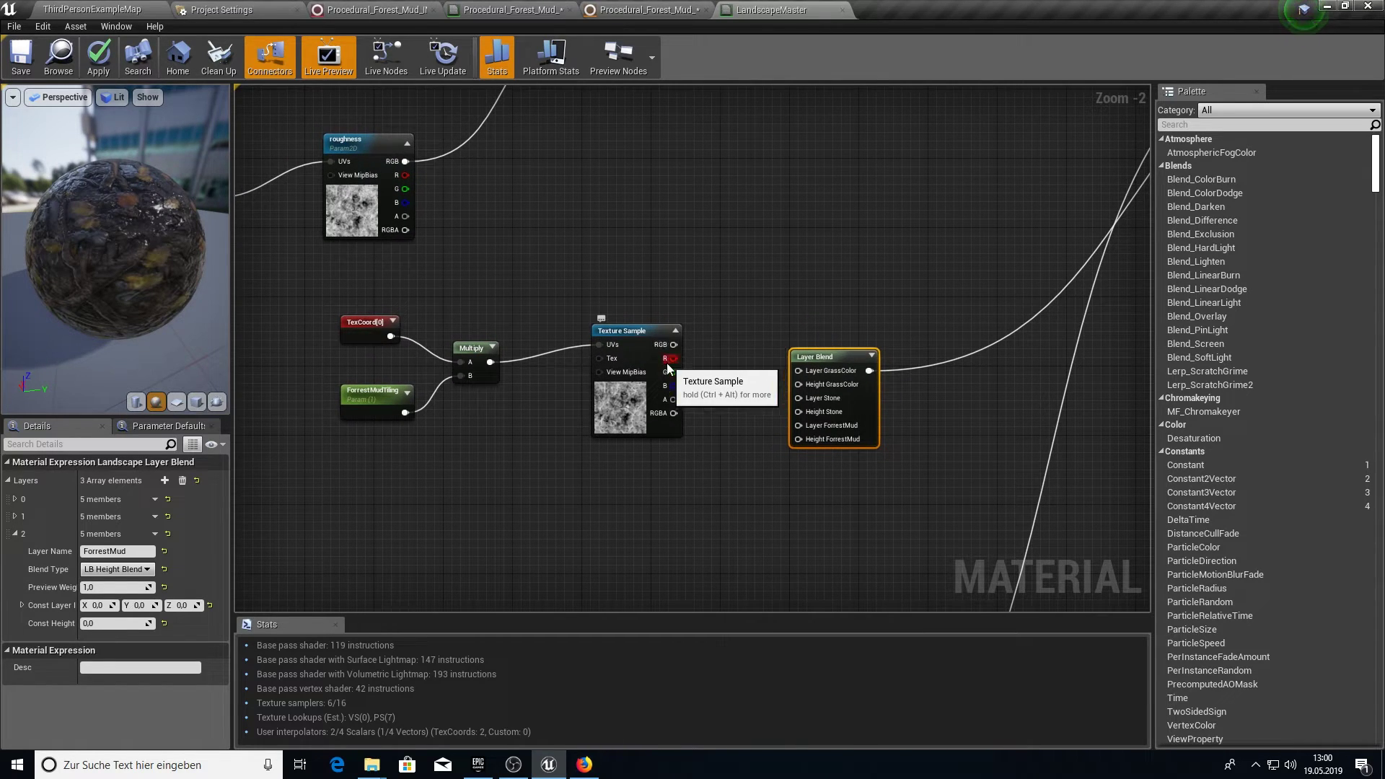
# Add a Multiply node to the height Texture Sample's R output and feed its B input with a new ScalarParameter
pyautogui.moveTo(673, 358); pyautogui.dragTo(722, 487)
pyautogui.write('multi')
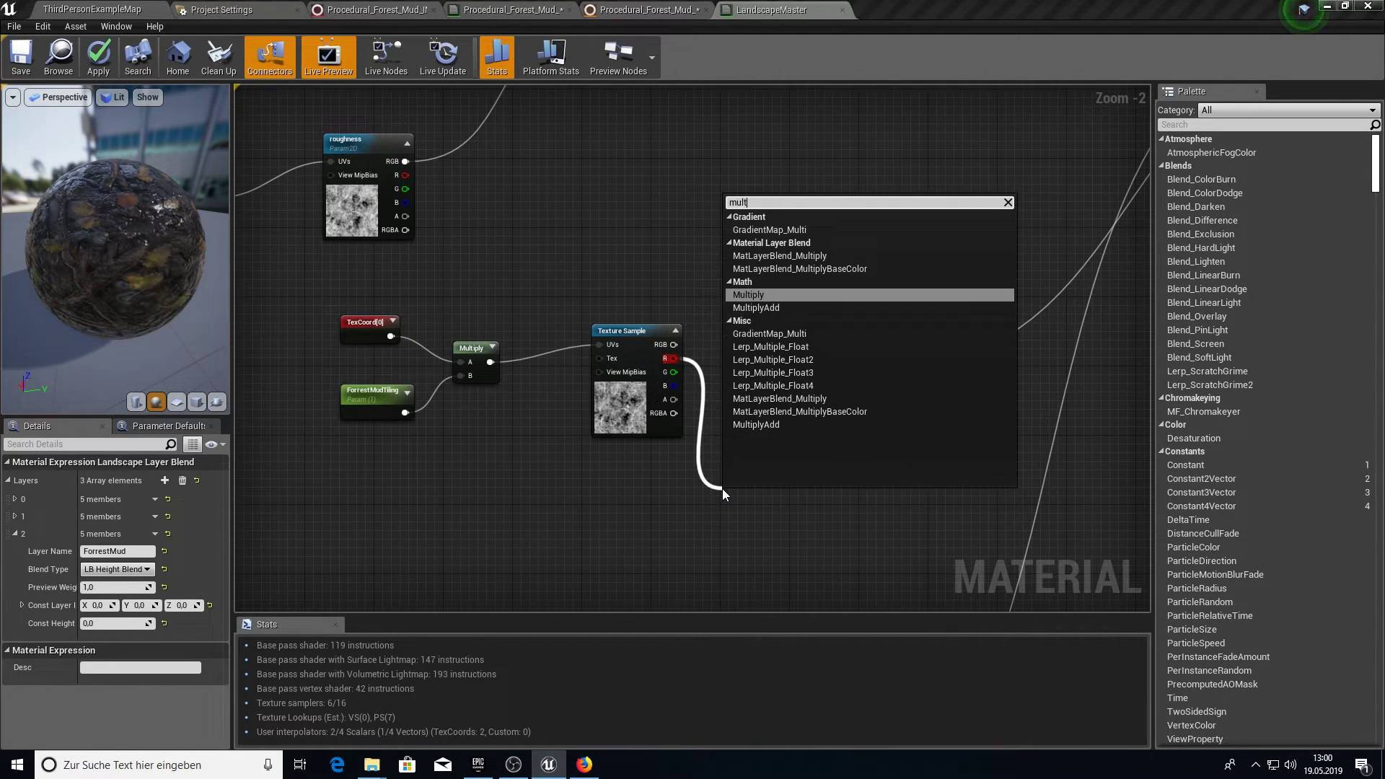
pyautogui.press('Return')
pyautogui.scroll(1, 710, 530)
pyautogui.moveTo(710, 530); pyautogui.dragTo(721, 469, button='right')
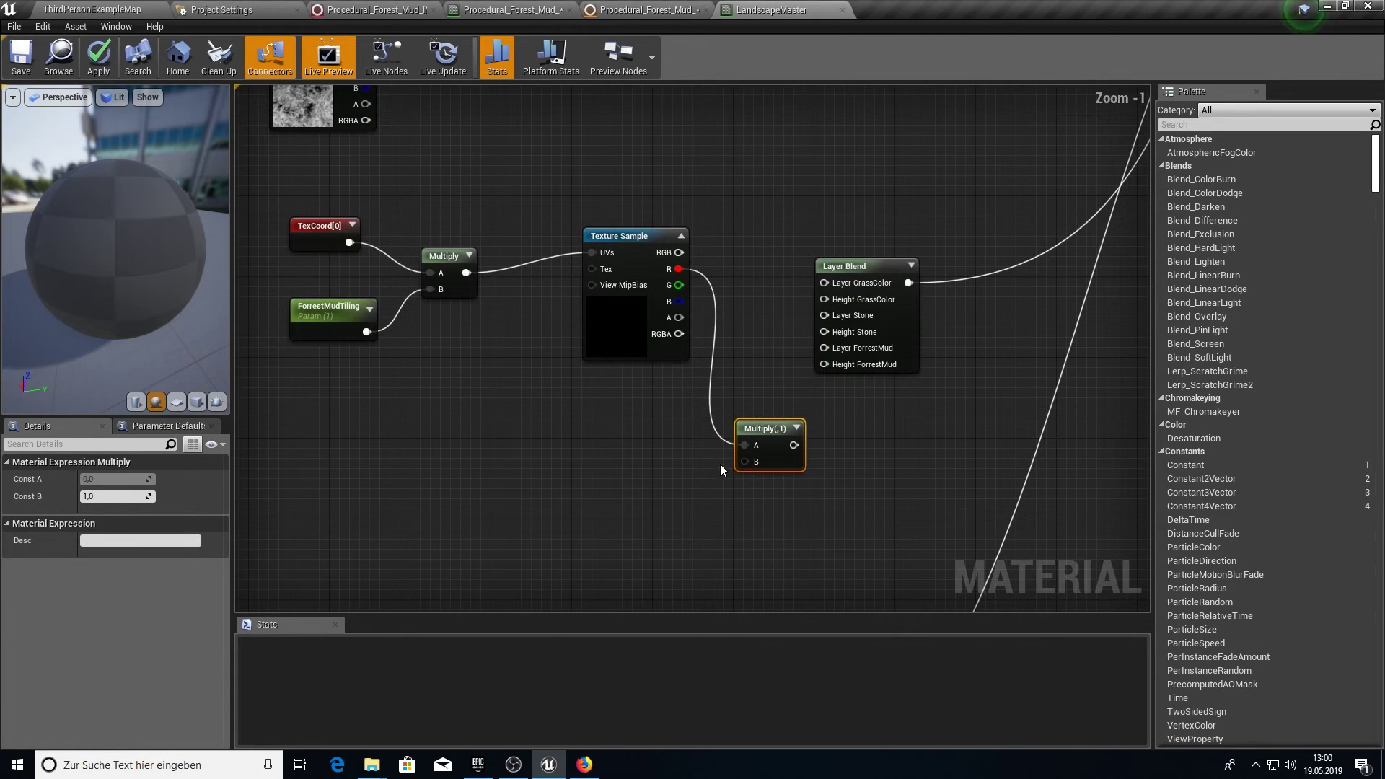
pyautogui.moveTo(739, 462); pyautogui.dragTo(661, 508)
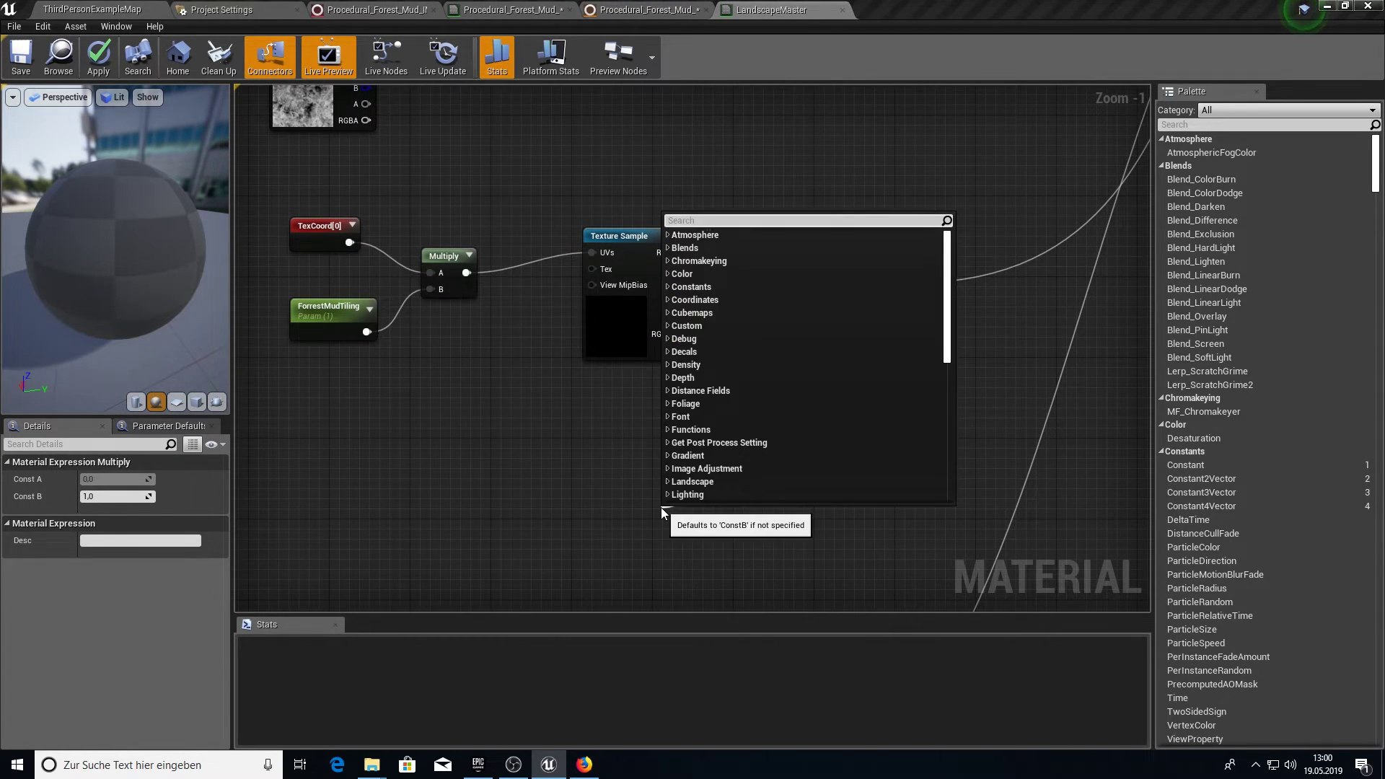
pyautogui.write('scalar')
pyautogui.press('Return')
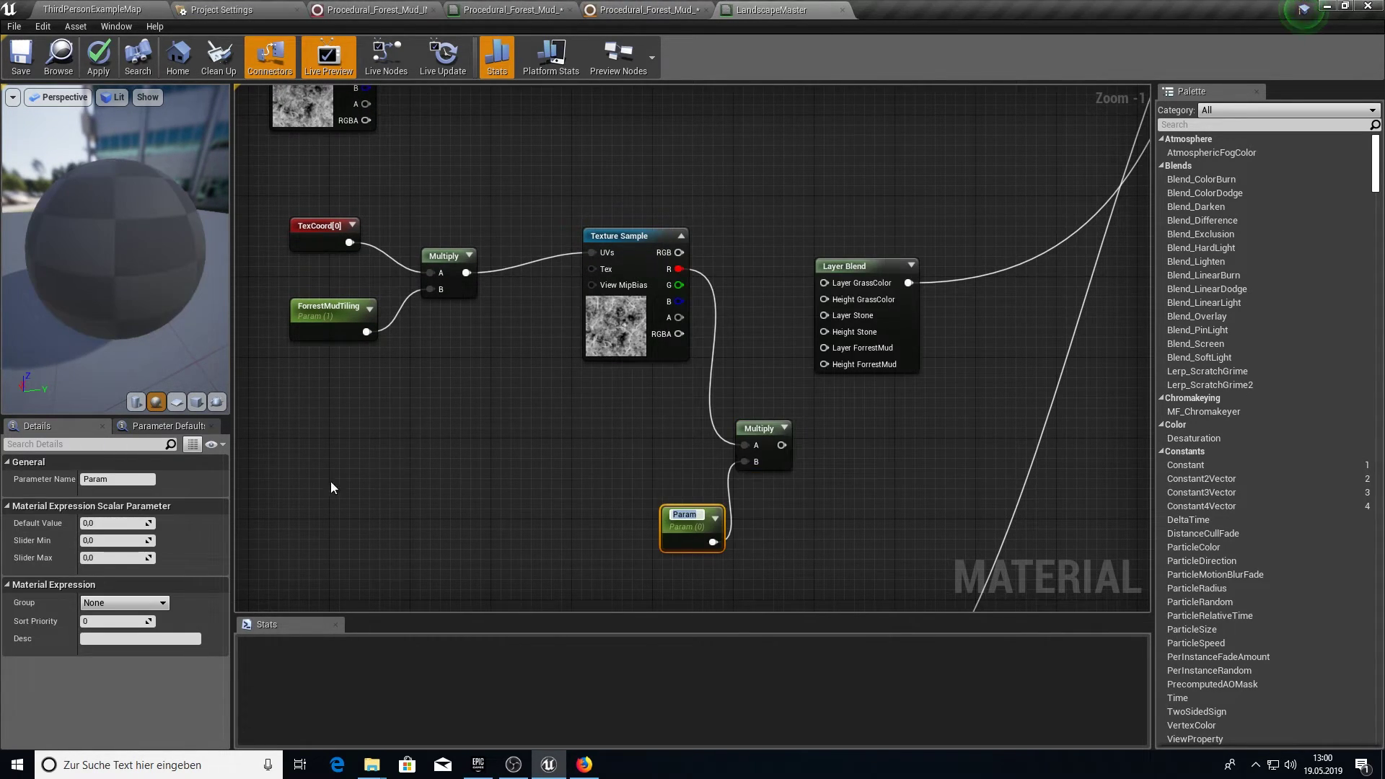
pyautogui.click(153, 479)
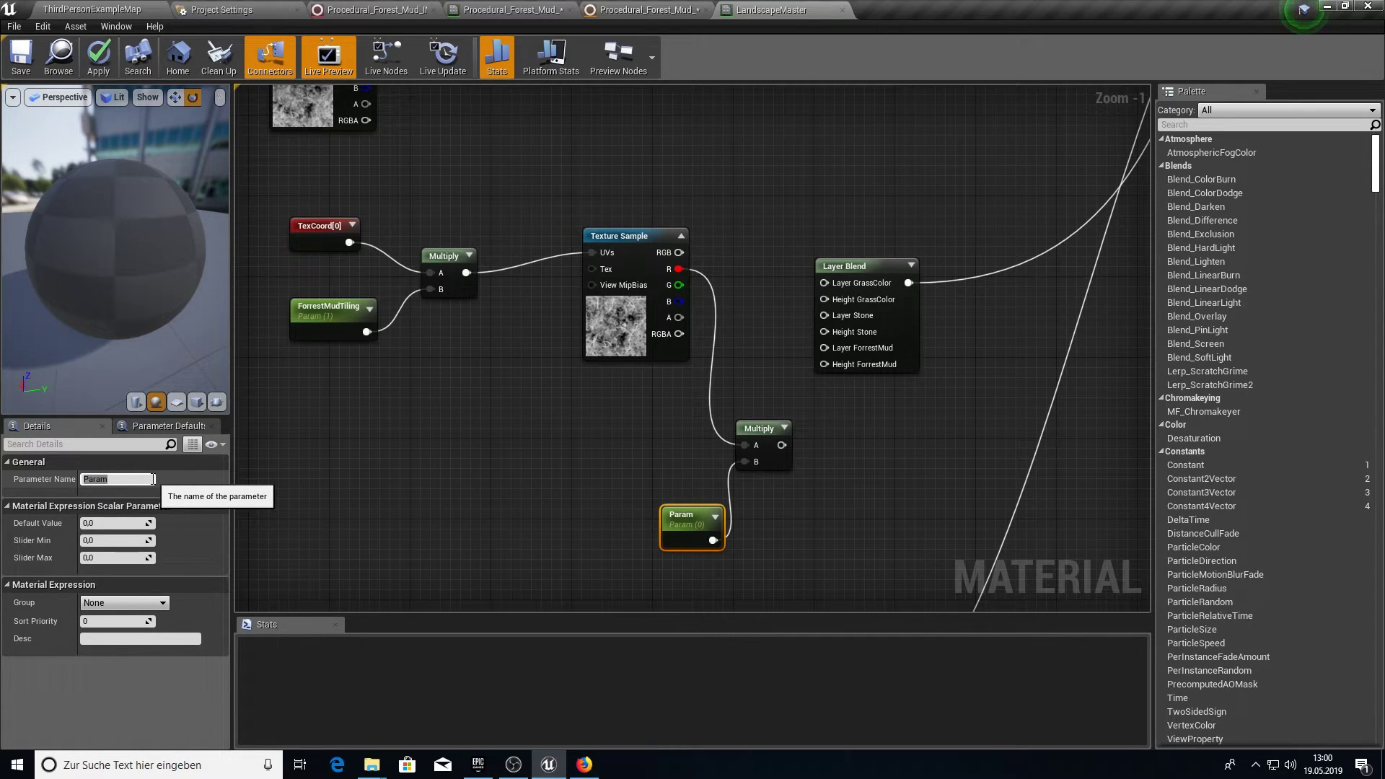
pyautogui.write('ce')
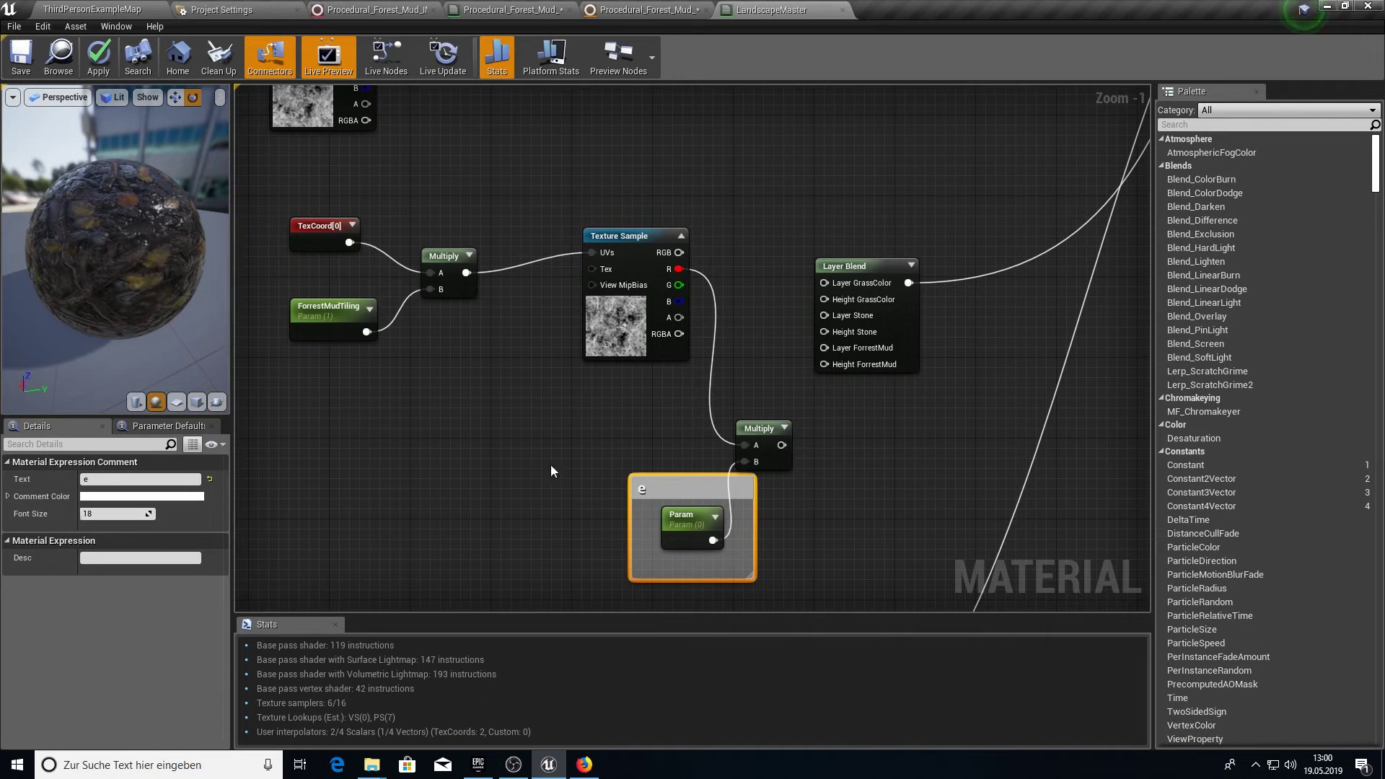
pyautogui.click(677, 500)
pyautogui.click(672, 488)
pyautogui.press('Delete')
pyautogui.doubleClick(672, 512)
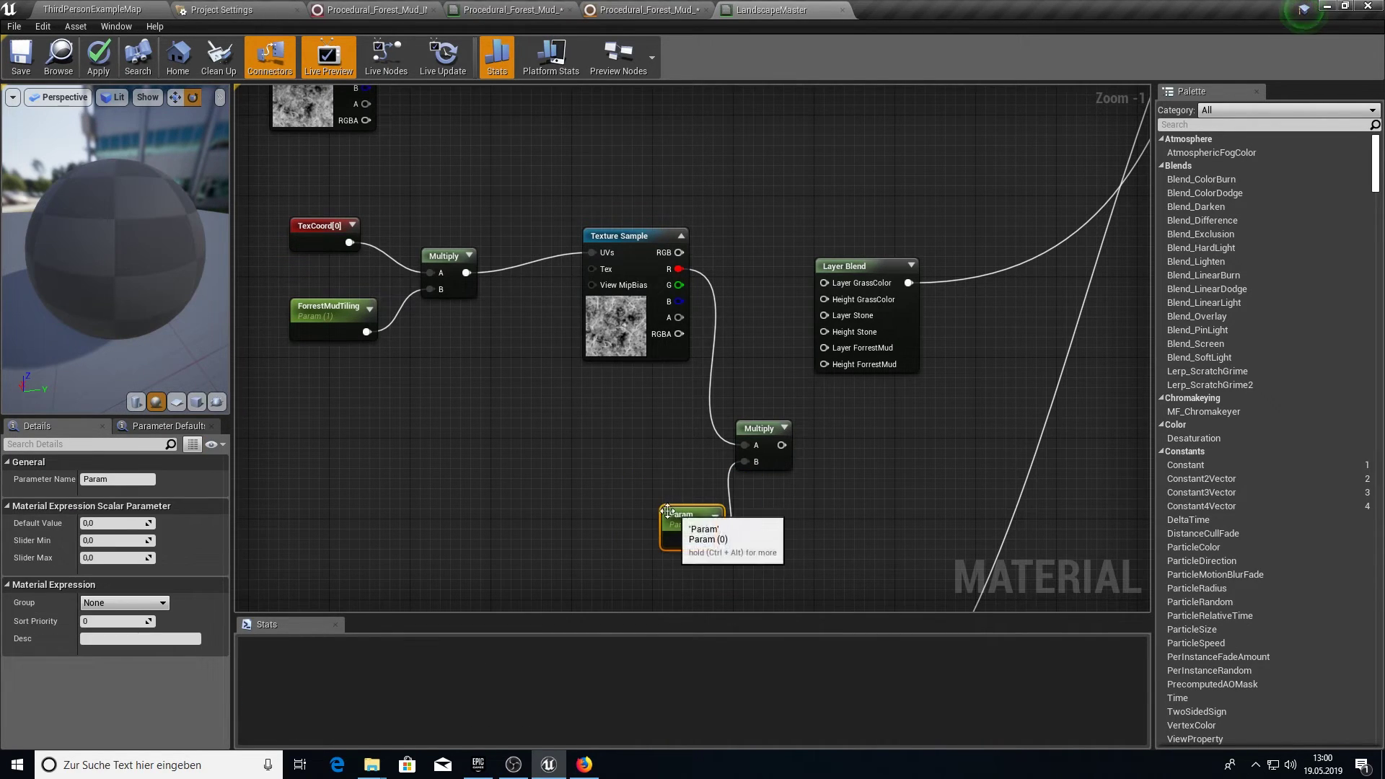
pyautogui.click(128, 482)
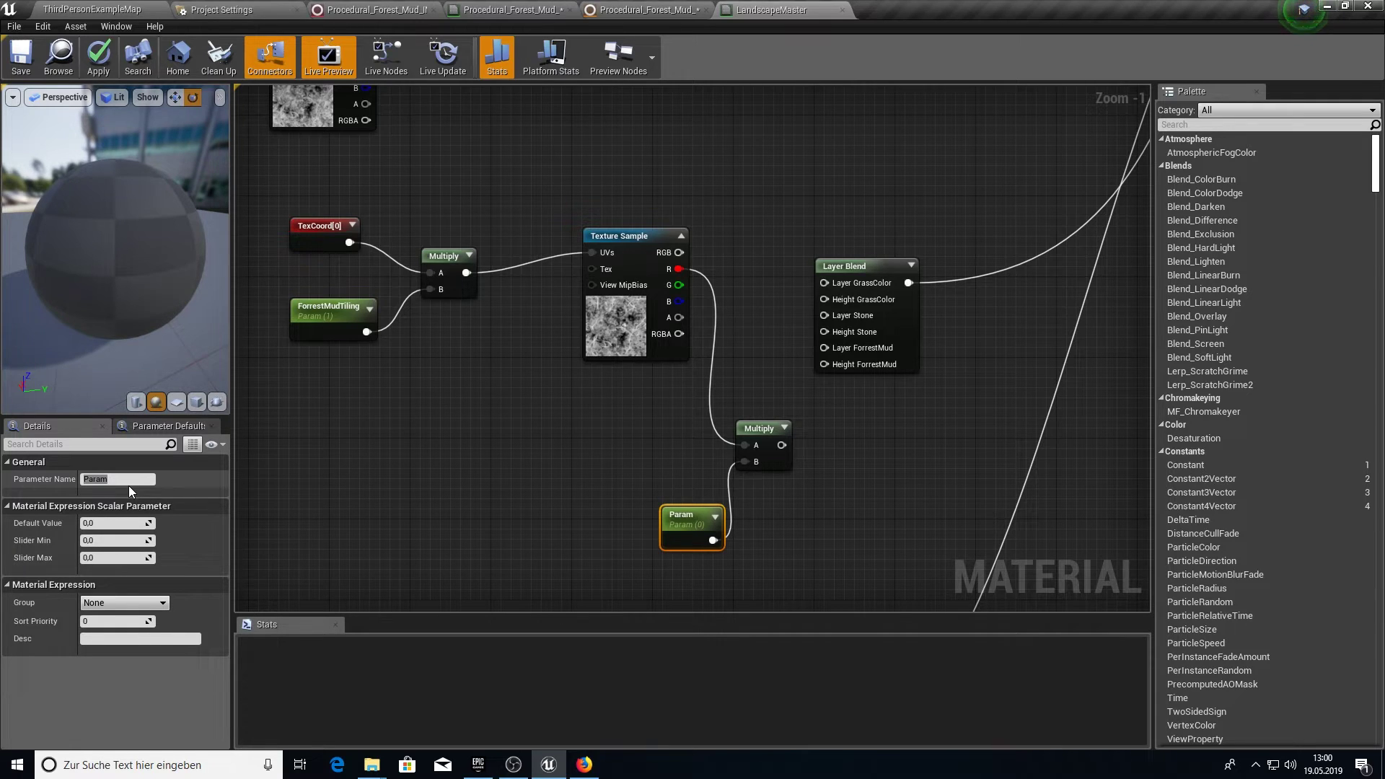
pyautogui.write('ce')
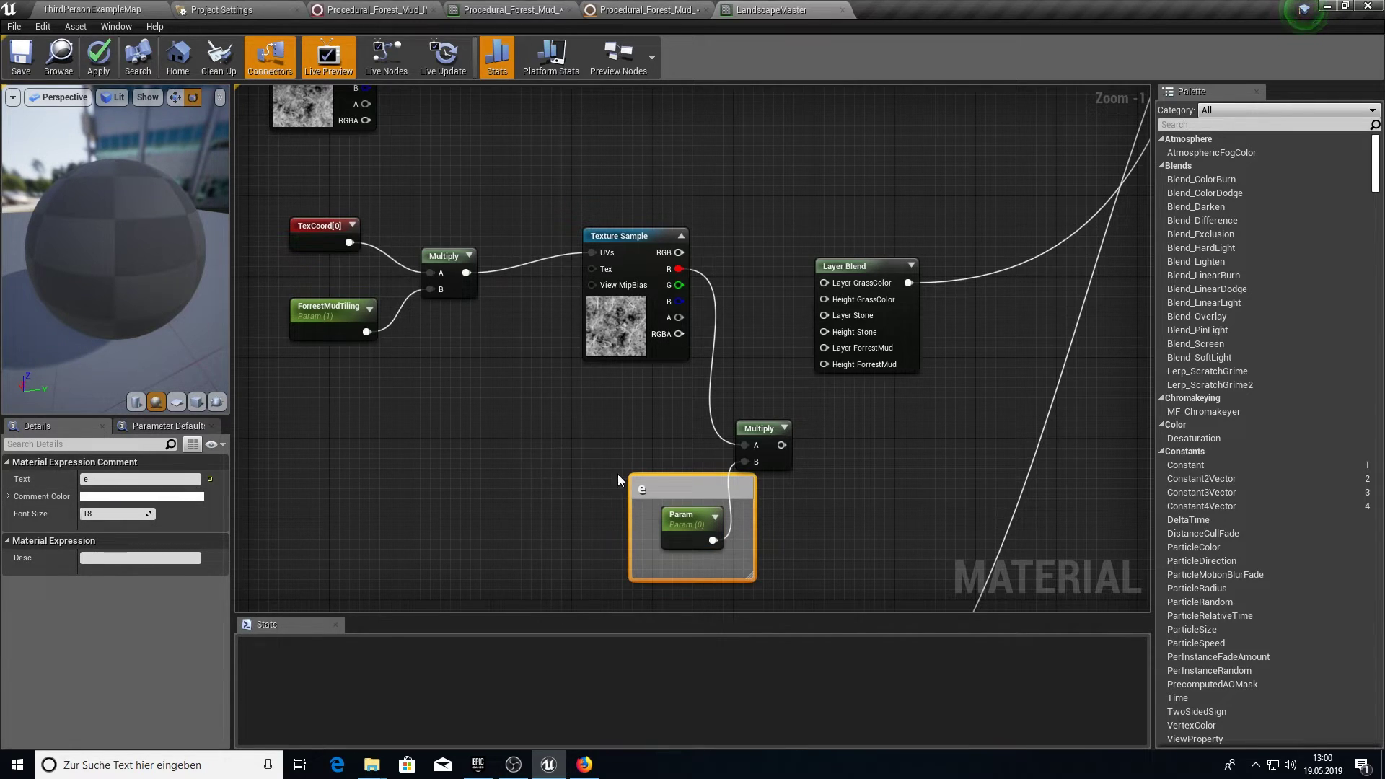
pyautogui.click(675, 488)
pyautogui.press('Delete')
# Name the new scalar parameter ForrestDistance
pyautogui.click(690, 513)
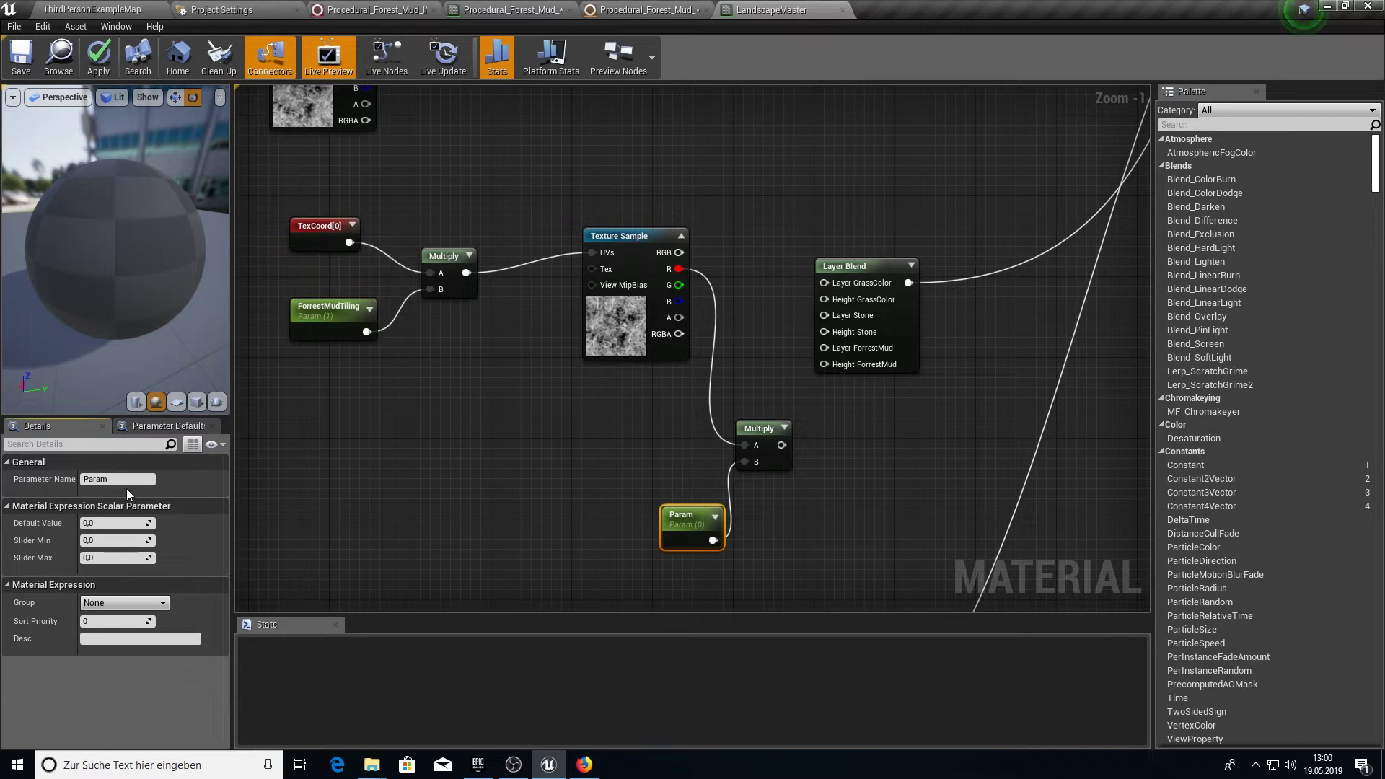
pyautogui.click(122, 479)
pyautogui.write('For')
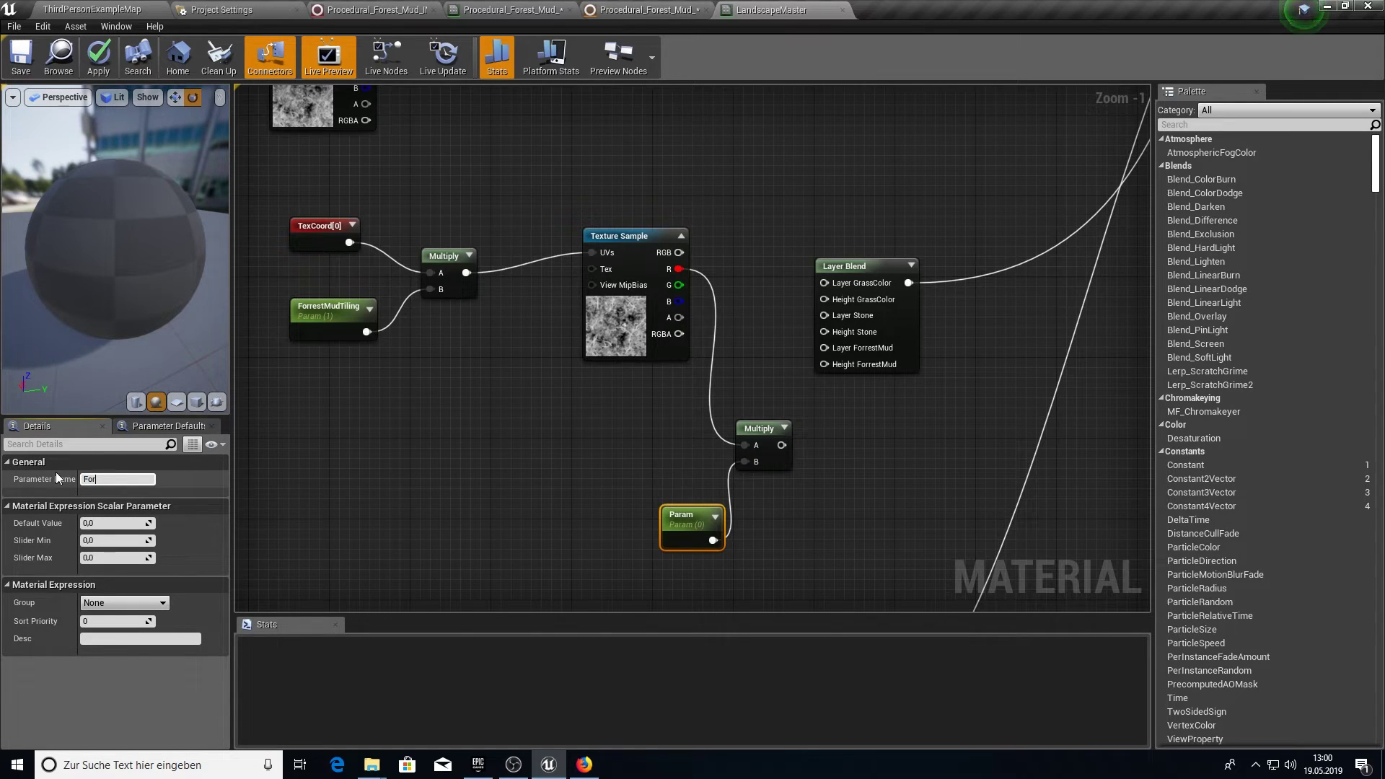
pyautogui.write('restDistan')
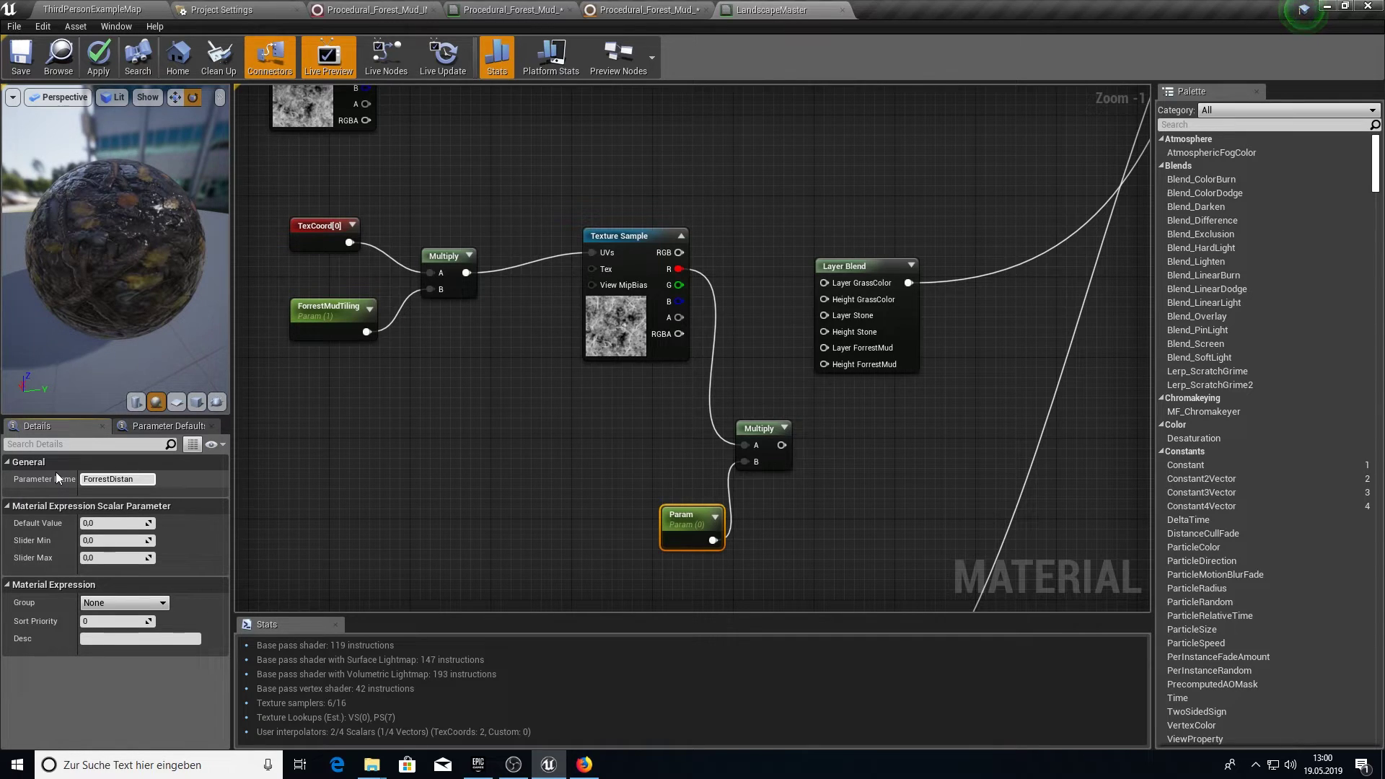
pyautogui.write('ce')
pyautogui.press('Return')
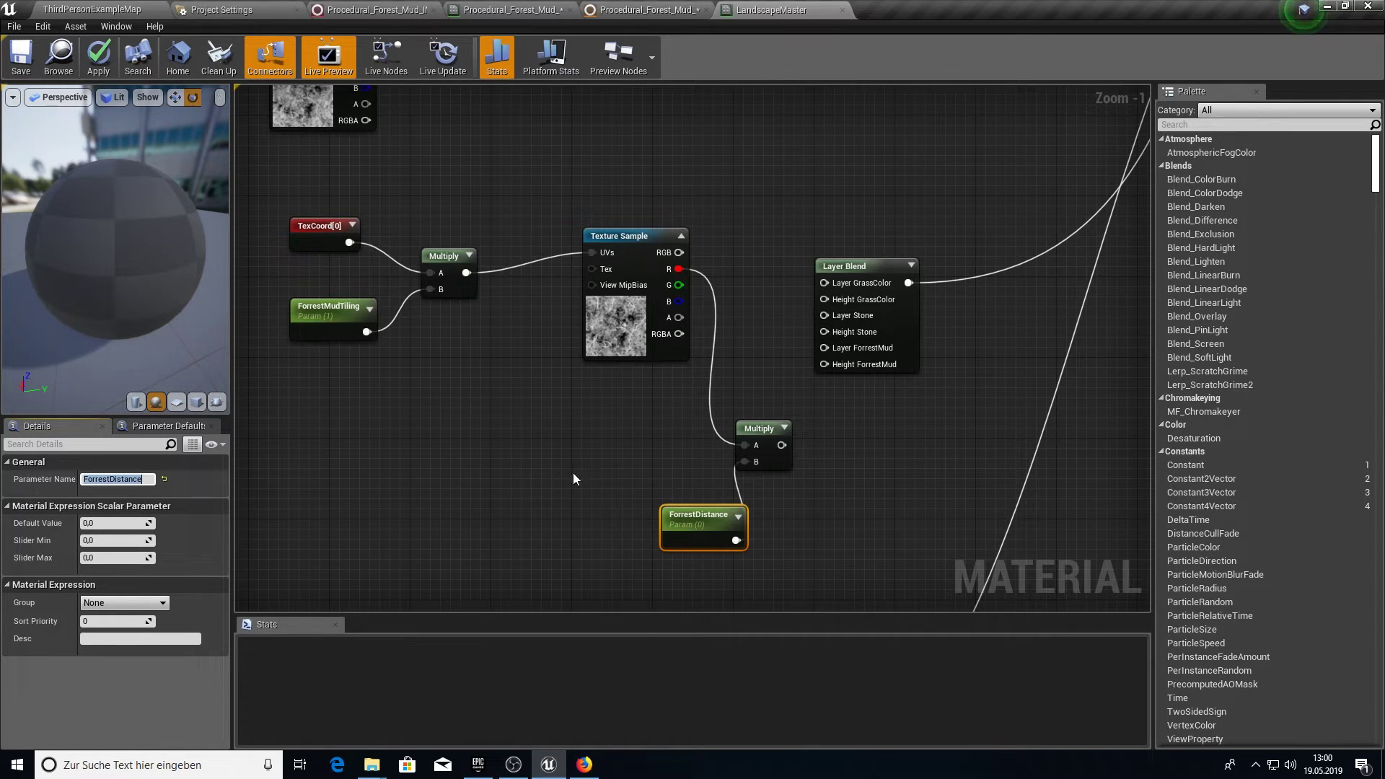
# Move the ForrestDistance node away from the Multiply it feeds and set its default value to 50
pyautogui.moveTo(701, 522); pyautogui.dragTo(620, 514)
pyautogui.moveTo(632, 526); pyautogui.dragTo(561, 409, button='right')
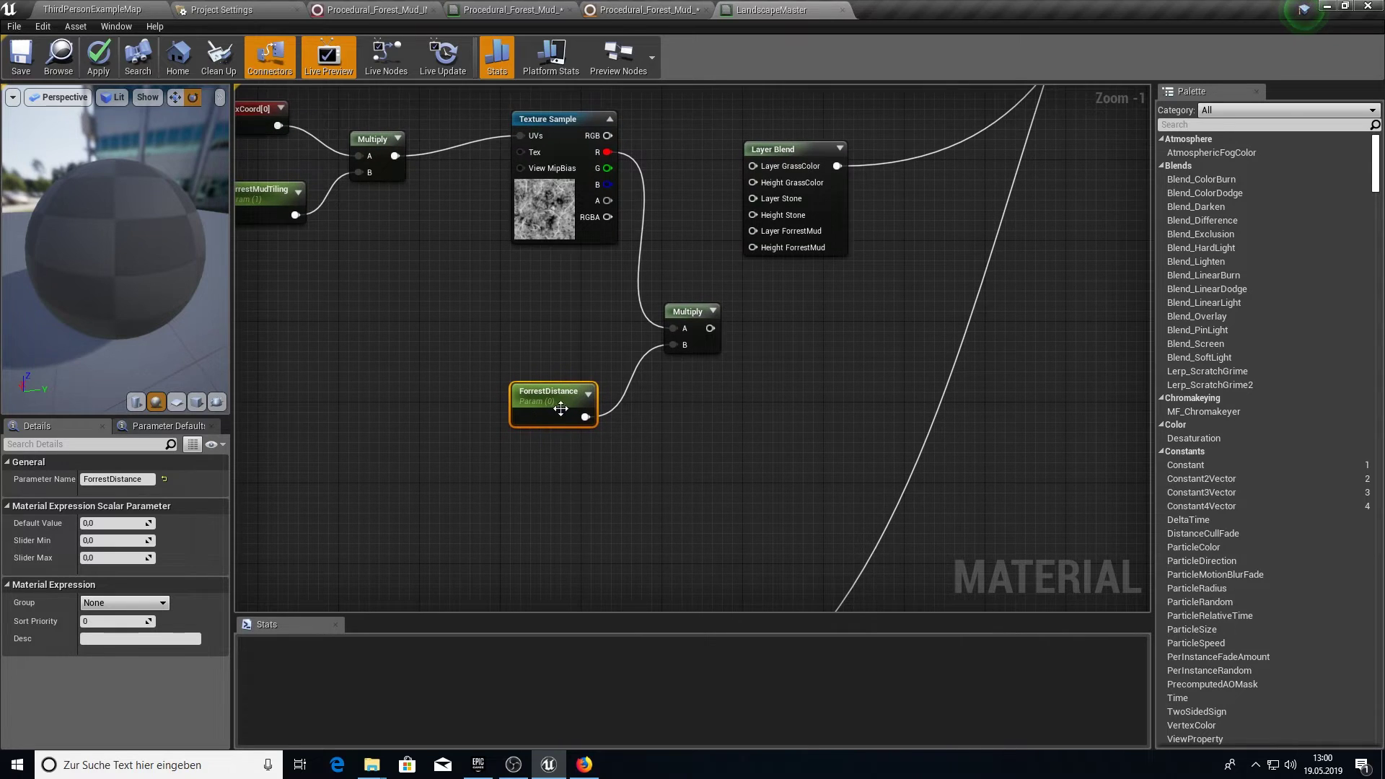
pyautogui.click(130, 523)
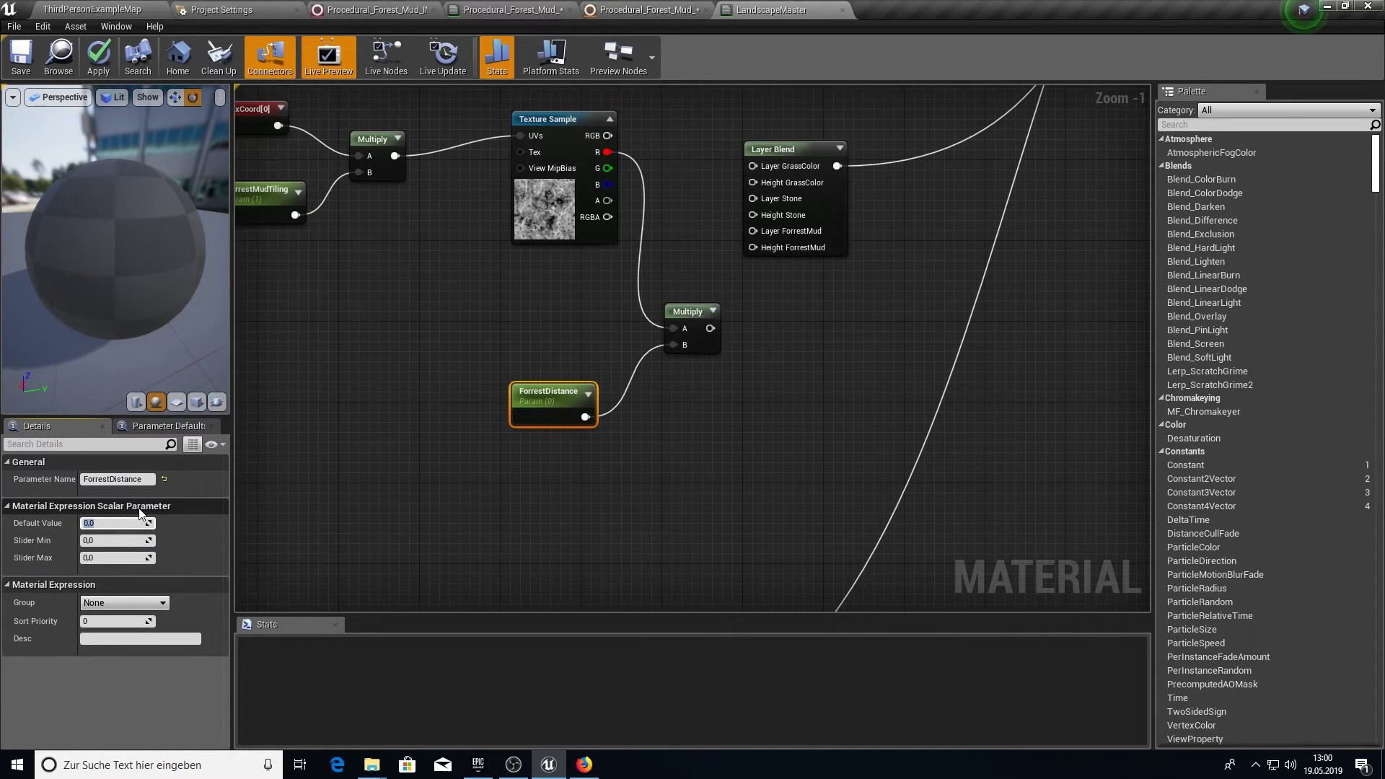
pyautogui.write('50')
pyautogui.press('Return')
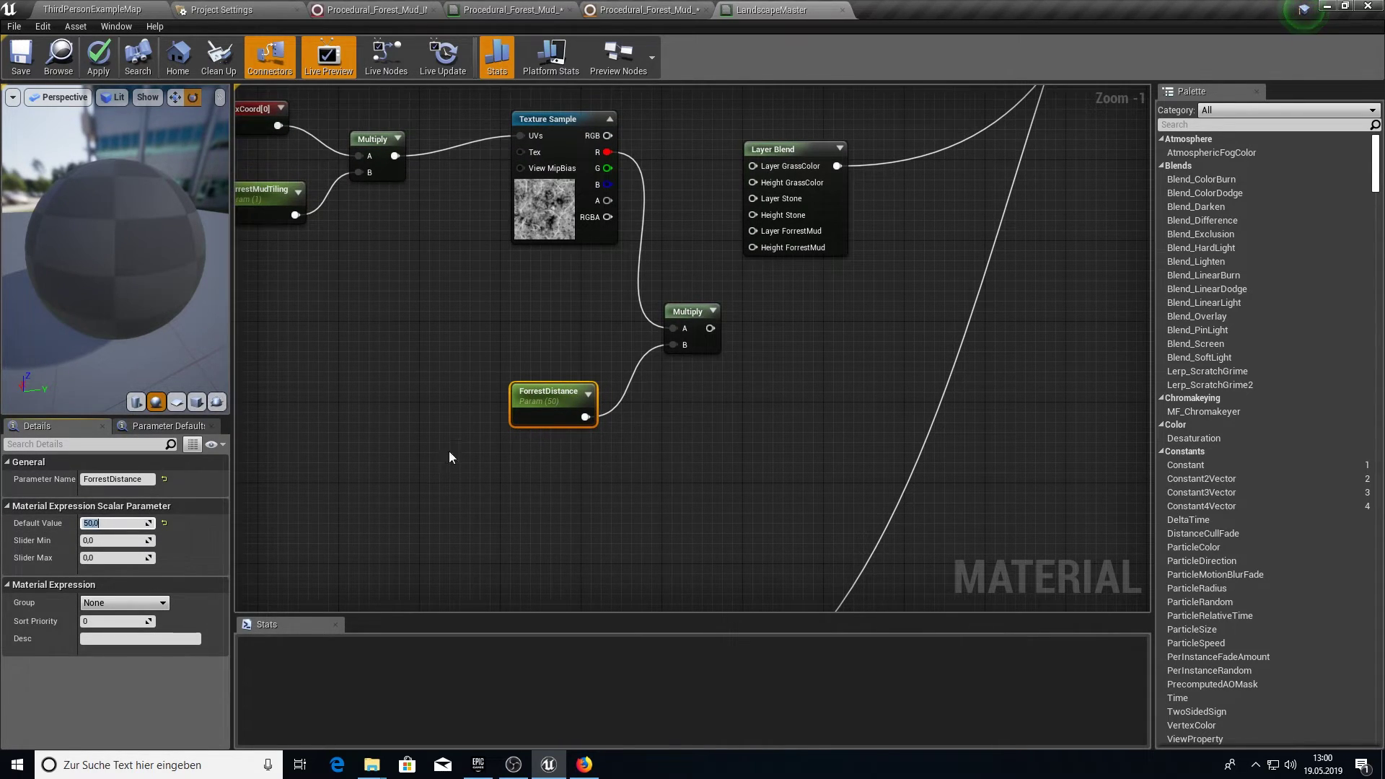
# Add a second Multiply node and a VertexNormalWS node below the displacement Layer Blend
pyautogui.moveTo(644, 309); pyautogui.dragTo(544, 346, button='right')
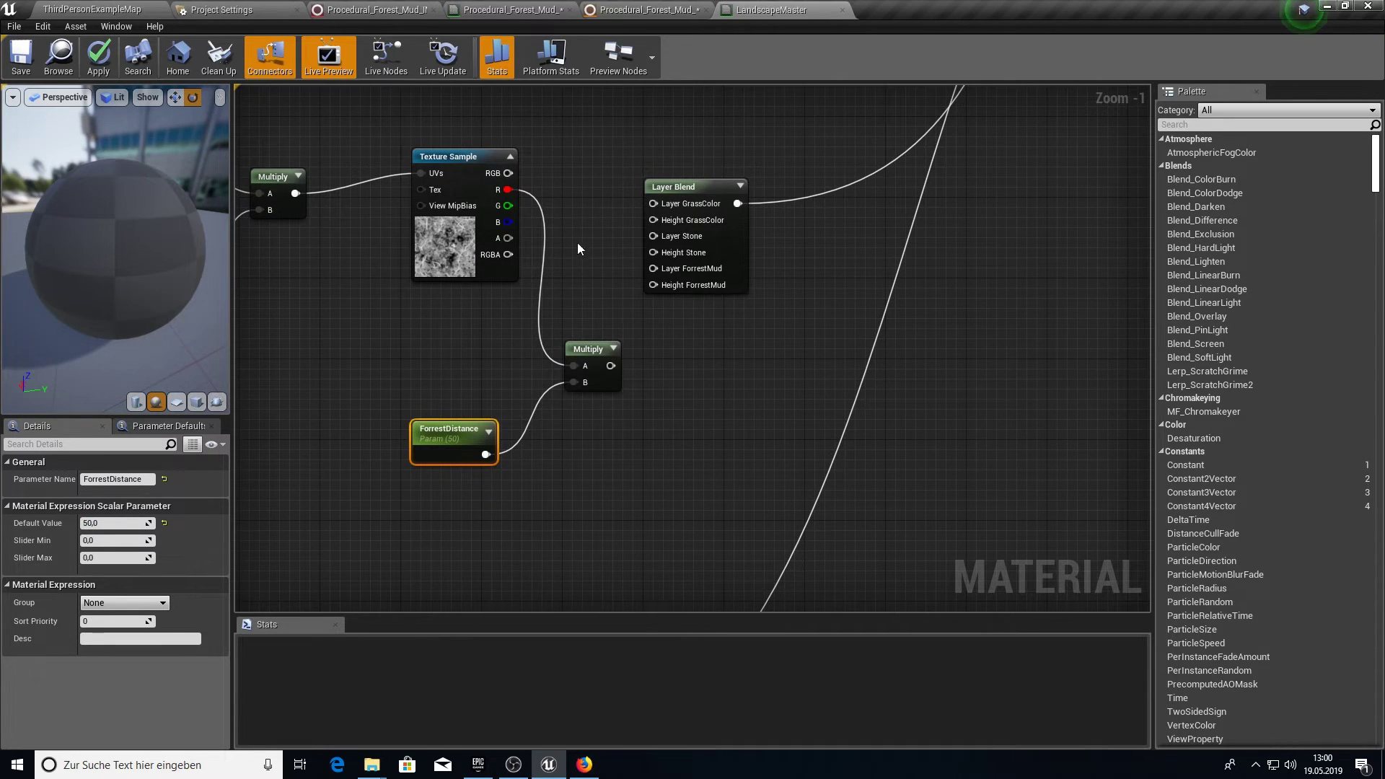
pyautogui.rightClick(725, 356)
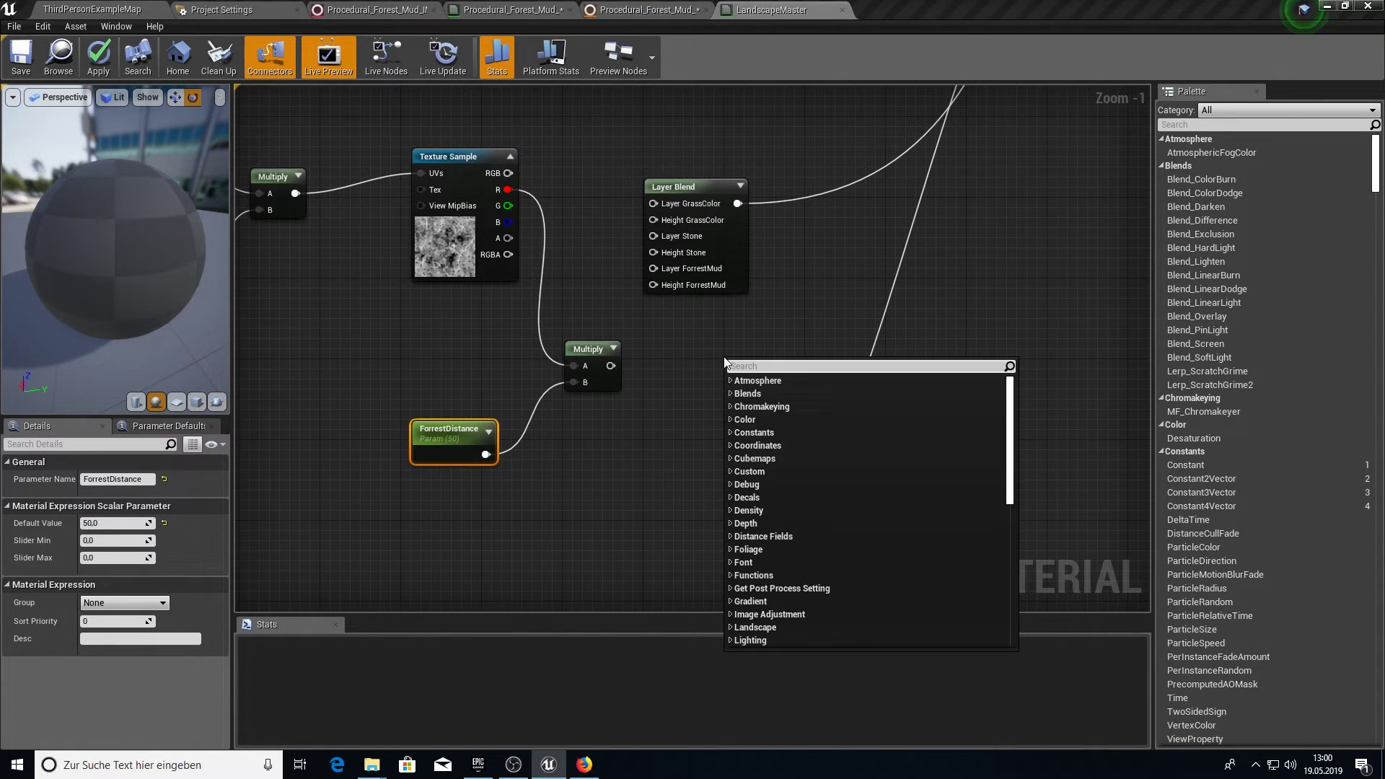
pyautogui.write('multiply')
pyautogui.press('Return')
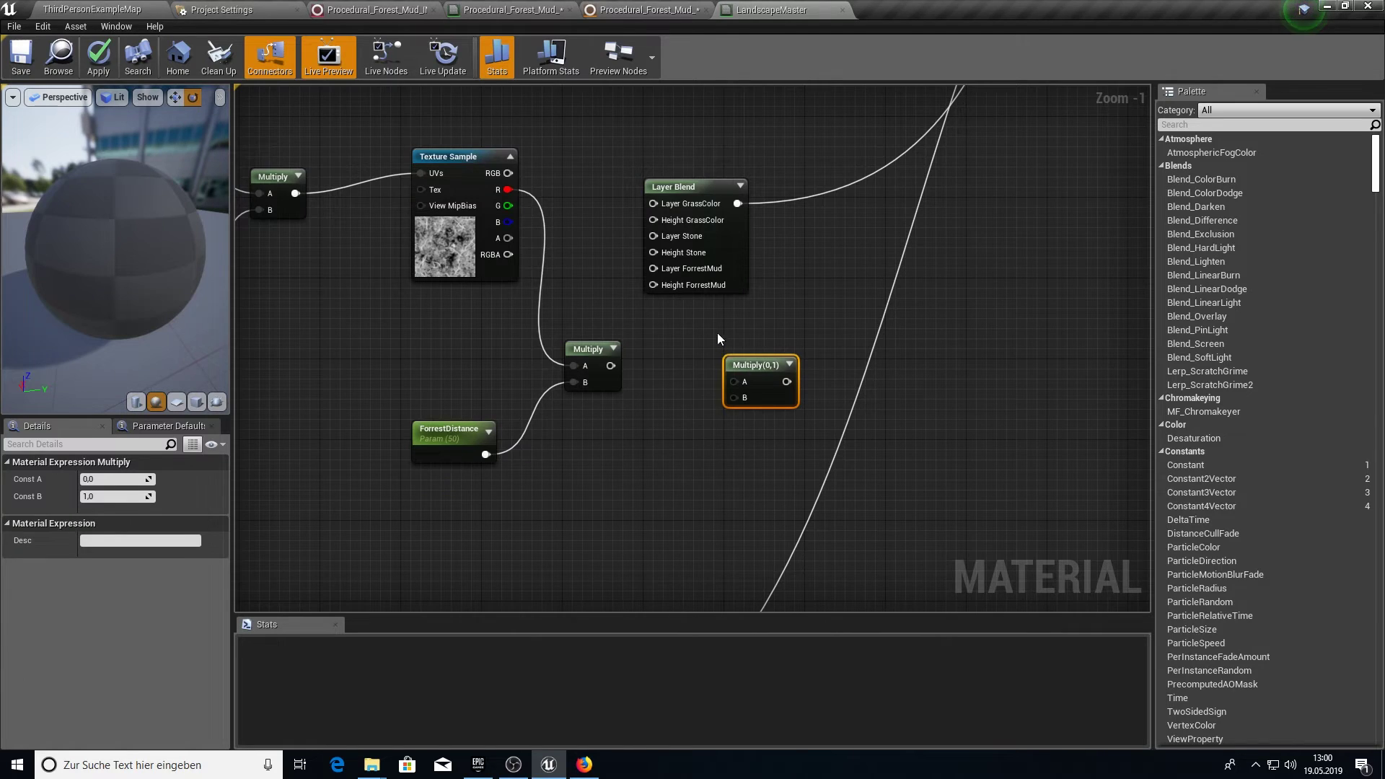
pyautogui.moveTo(715, 334); pyautogui.dragTo(712, 332, button='right')
pyautogui.write('vertexnor')
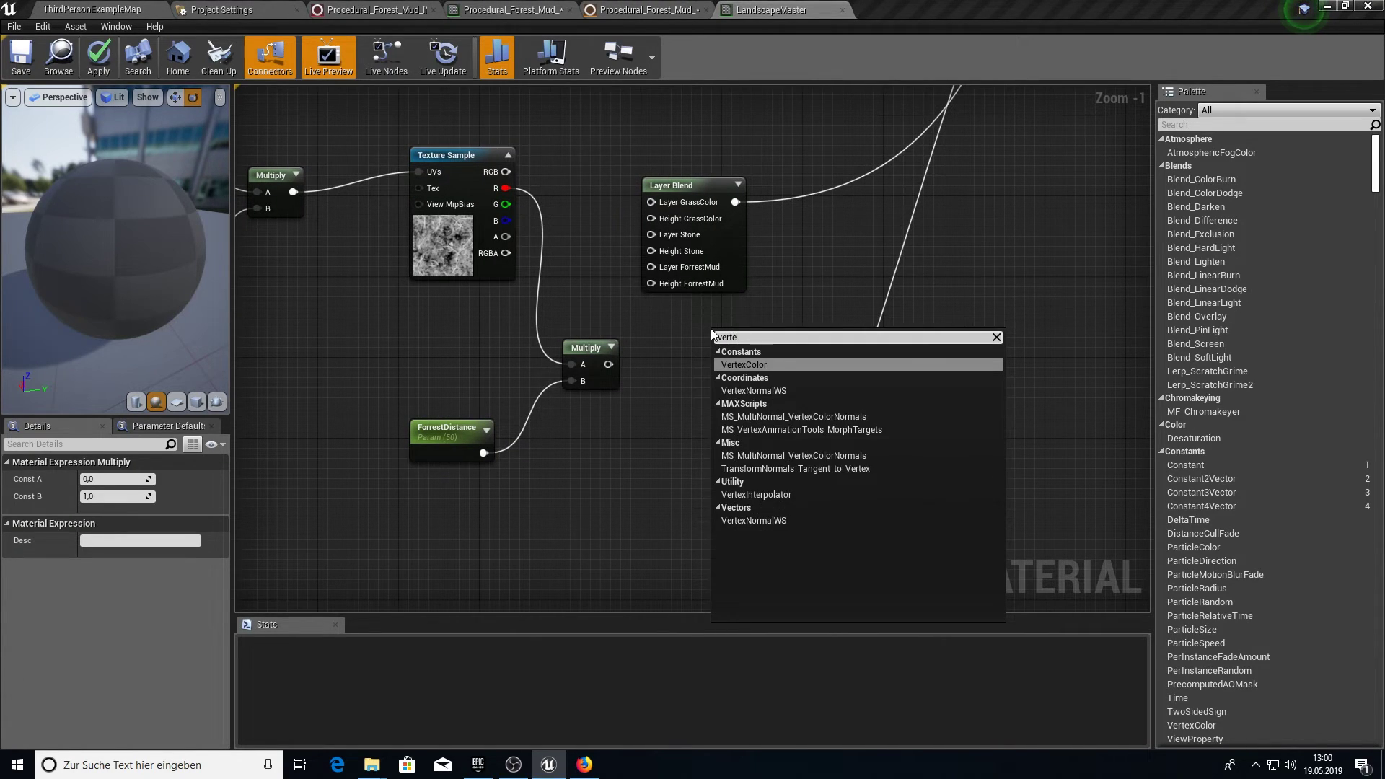
pyautogui.press('Return')
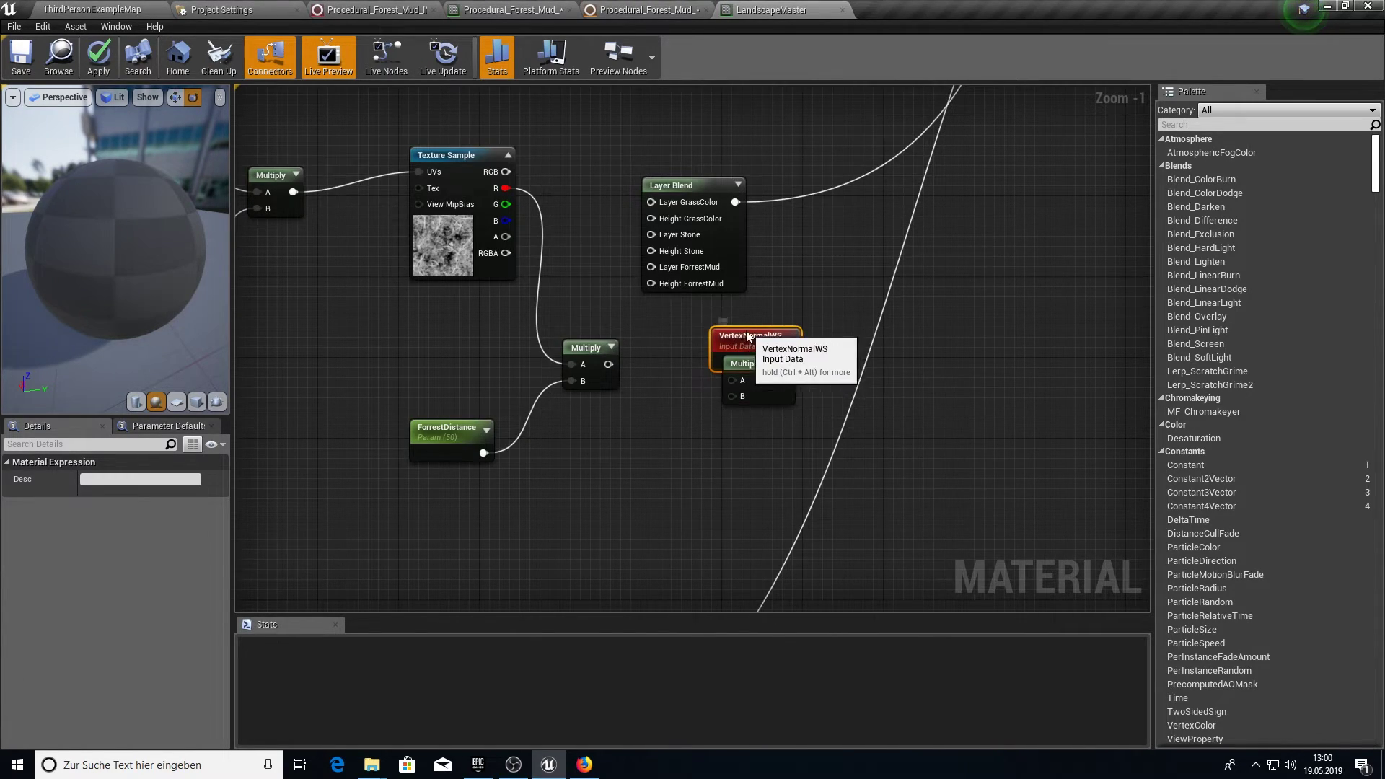
# Wire VertexNormalWS into A and the height Multiply into B of the new Multiply, and shift the Layer Blend to make room
pyautogui.moveTo(750, 340); pyautogui.dragTo(609, 365)
pyautogui.moveTo(750, 363); pyautogui.dragTo(699, 296)
pyautogui.moveTo(685, 185); pyautogui.dragTo(826, 186)
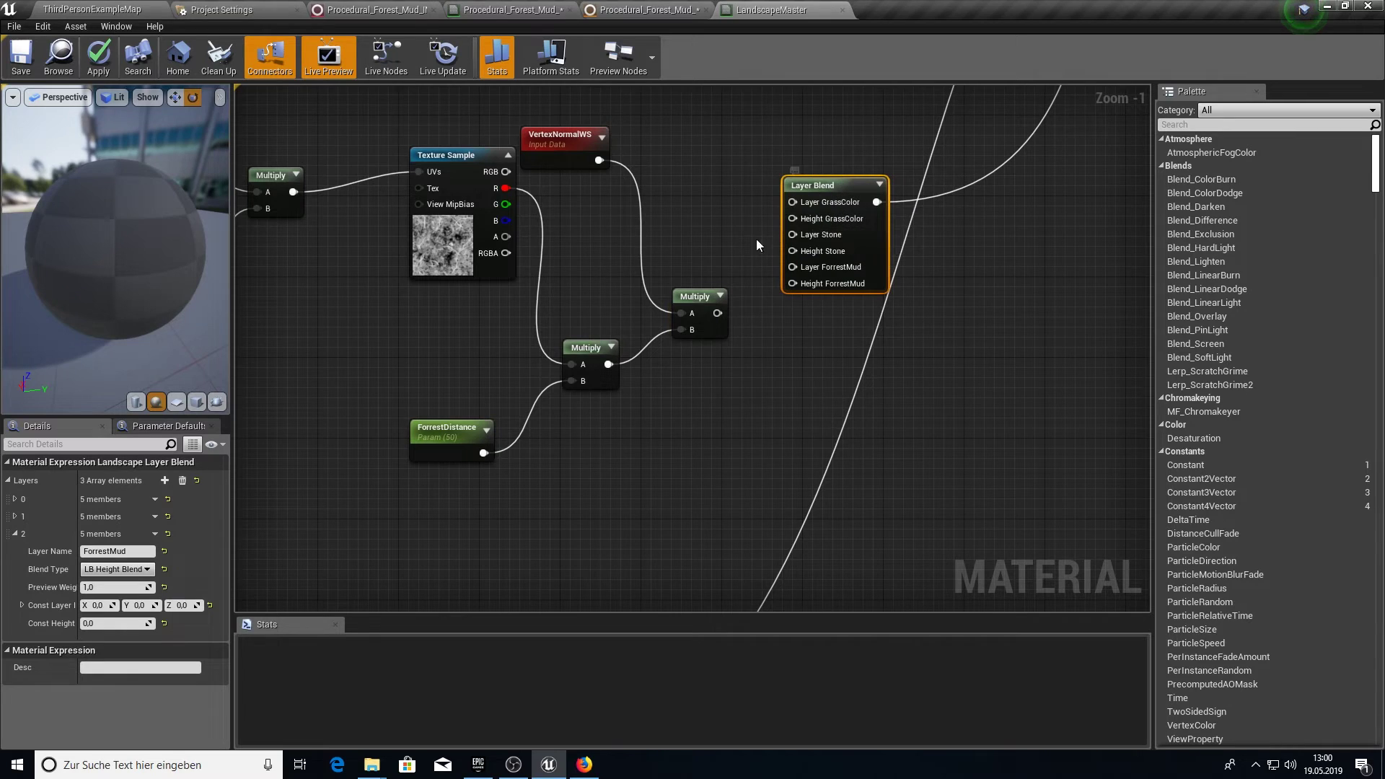
# Connect the VertexNormalWS Multiply's output to the Layer Blend's Layer ForrestMud input and line the Multiply up with it
pyautogui.moveTo(840, 250); pyautogui.dragTo(769, 296, button='right')
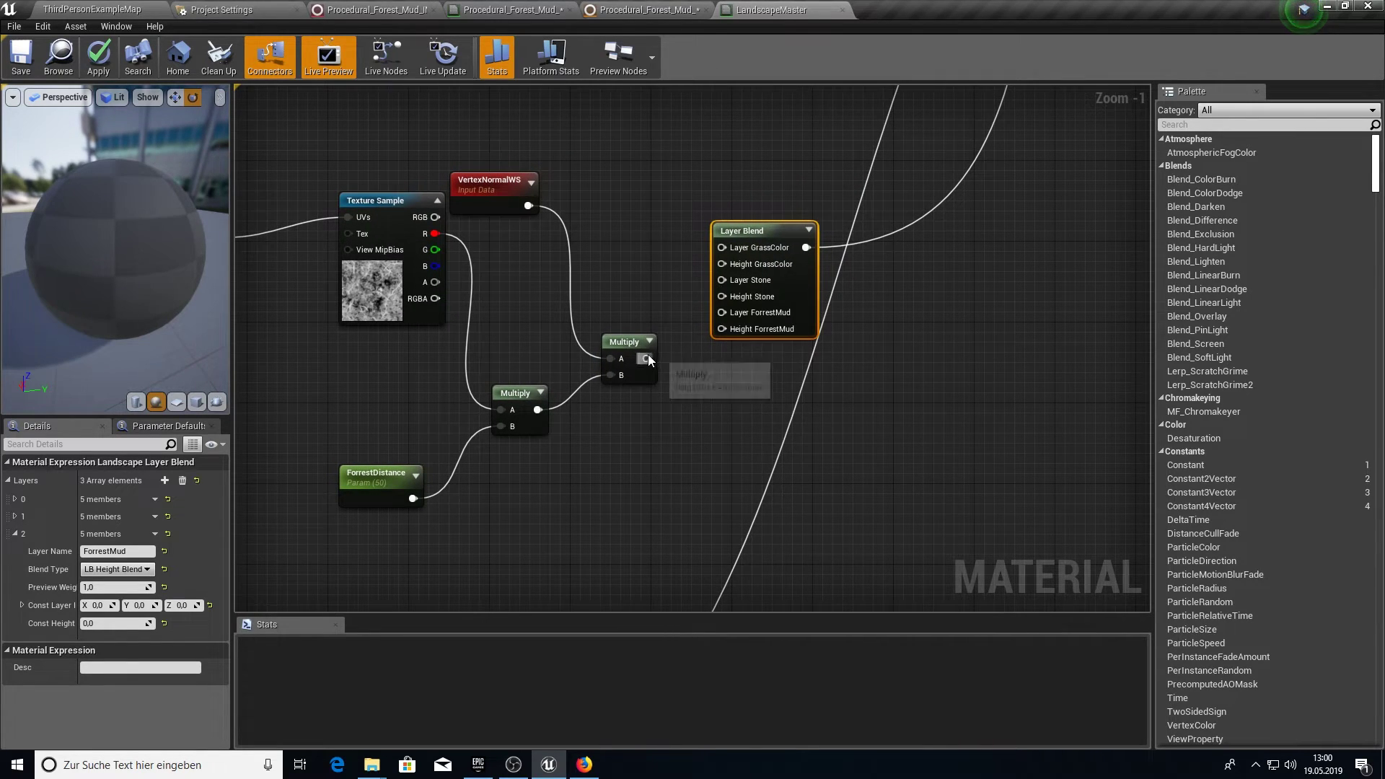
pyautogui.moveTo(648, 359); pyautogui.dragTo(722, 312)
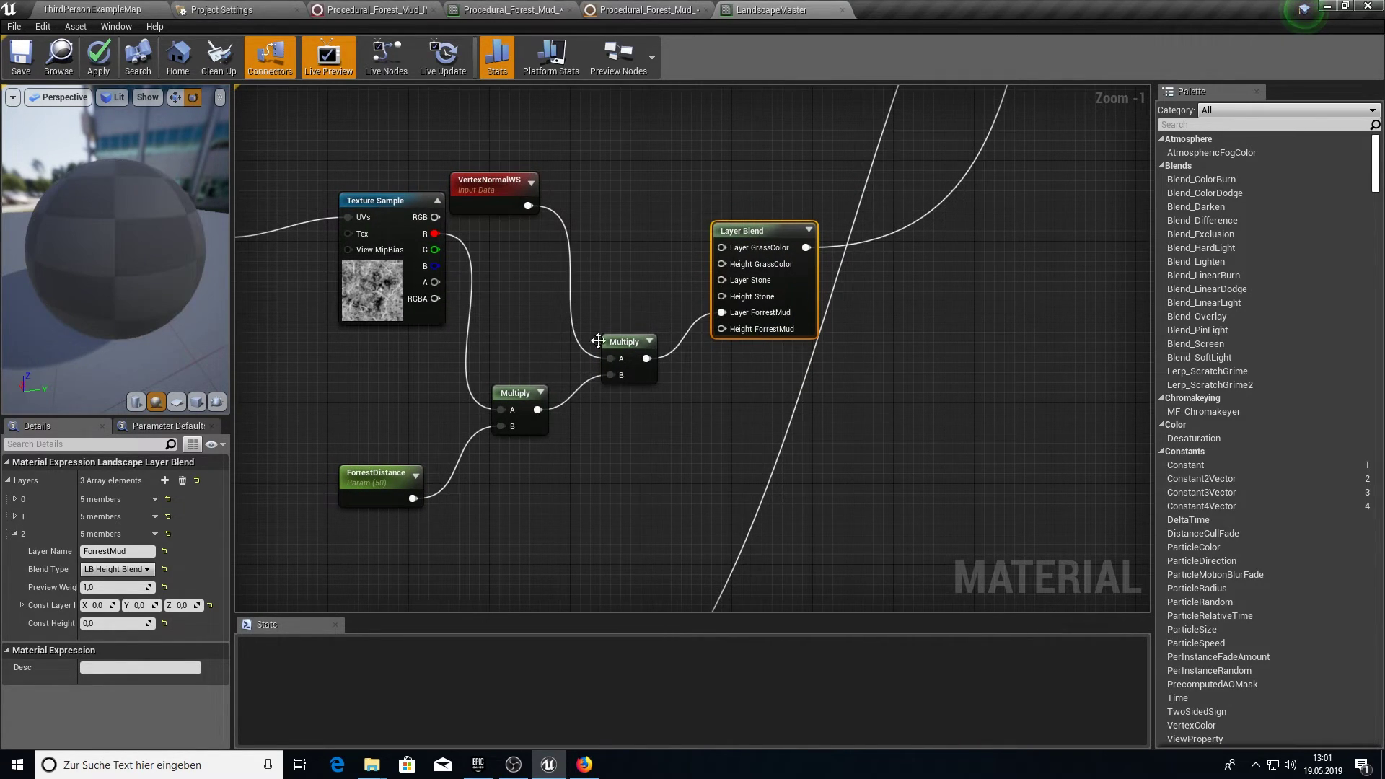
pyautogui.moveTo(628, 356); pyautogui.dragTo(618, 306)
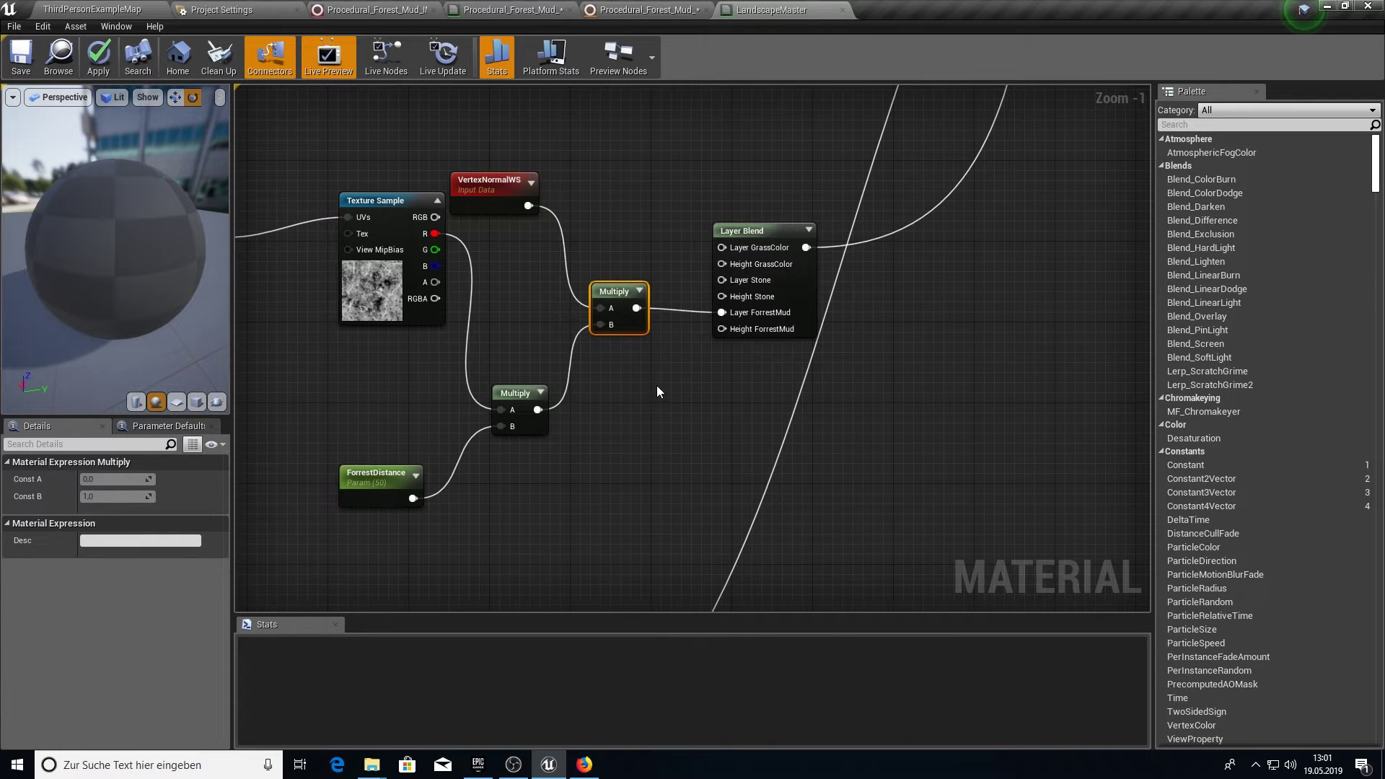
# Duplicate the displacement Layer Blend and connect the copy's output to Tessellation Multiplier on the LandscapeMaster output node
pyautogui.scroll(-4, 657, 392)
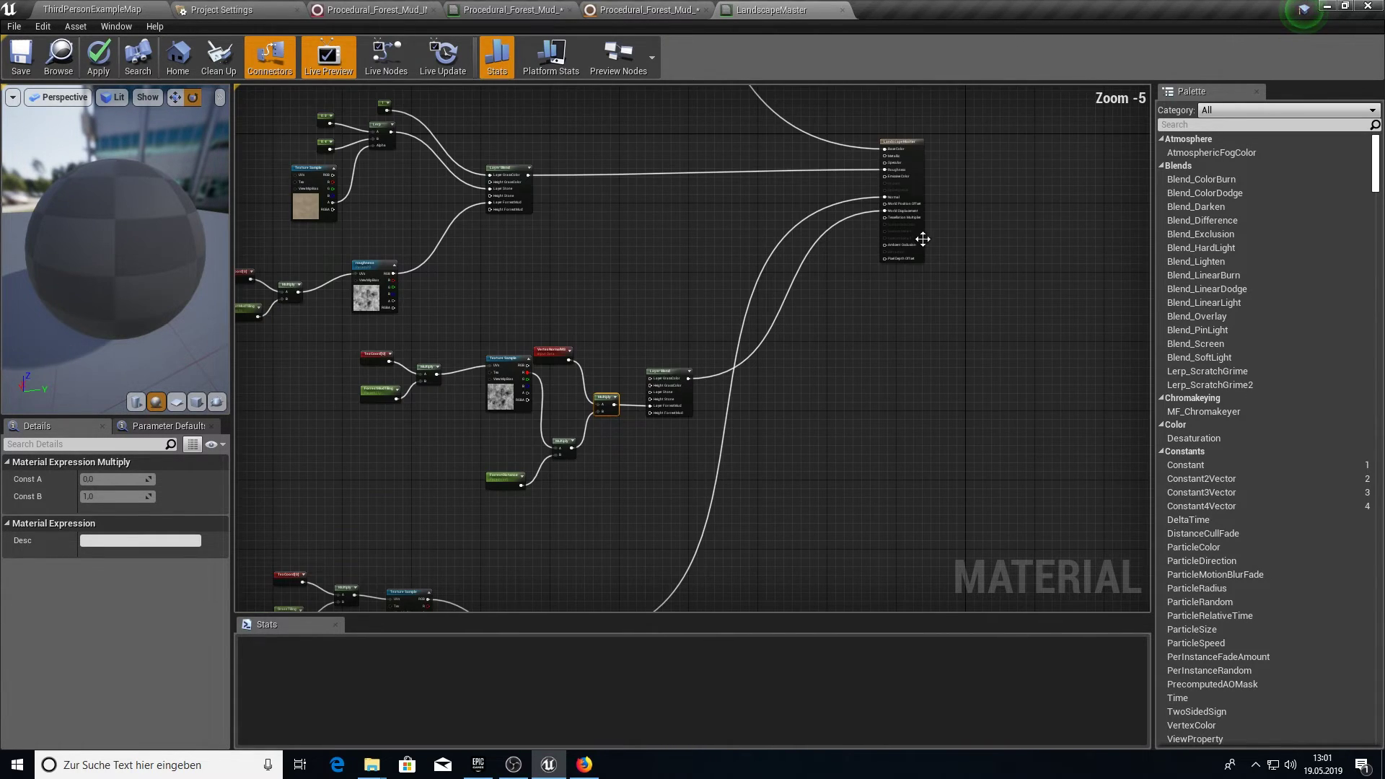
pyautogui.click(691, 387)
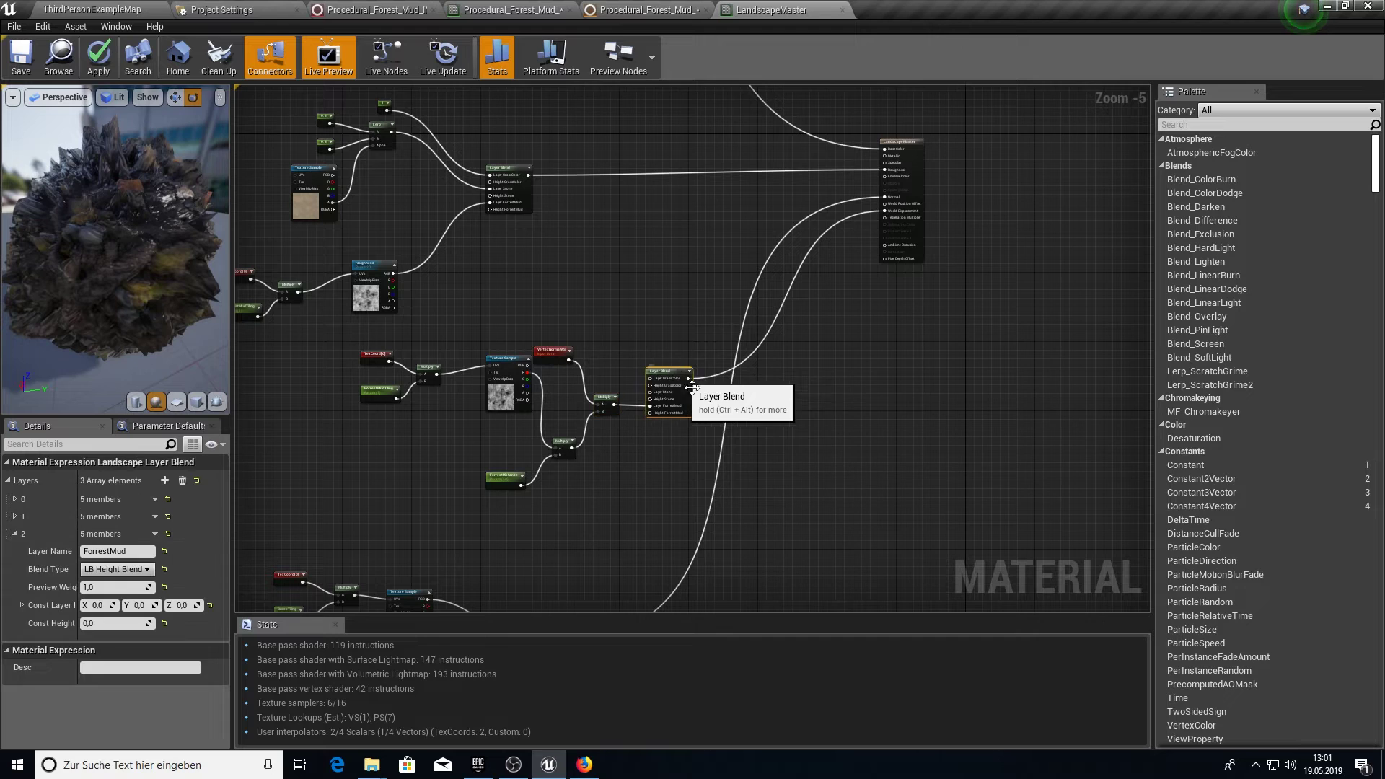
pyautogui.hotkey('ctrl', 'w')
pyautogui.moveTo(739, 430); pyautogui.dragTo(1092, 207)
pyautogui.scroll(3, 671, 428)
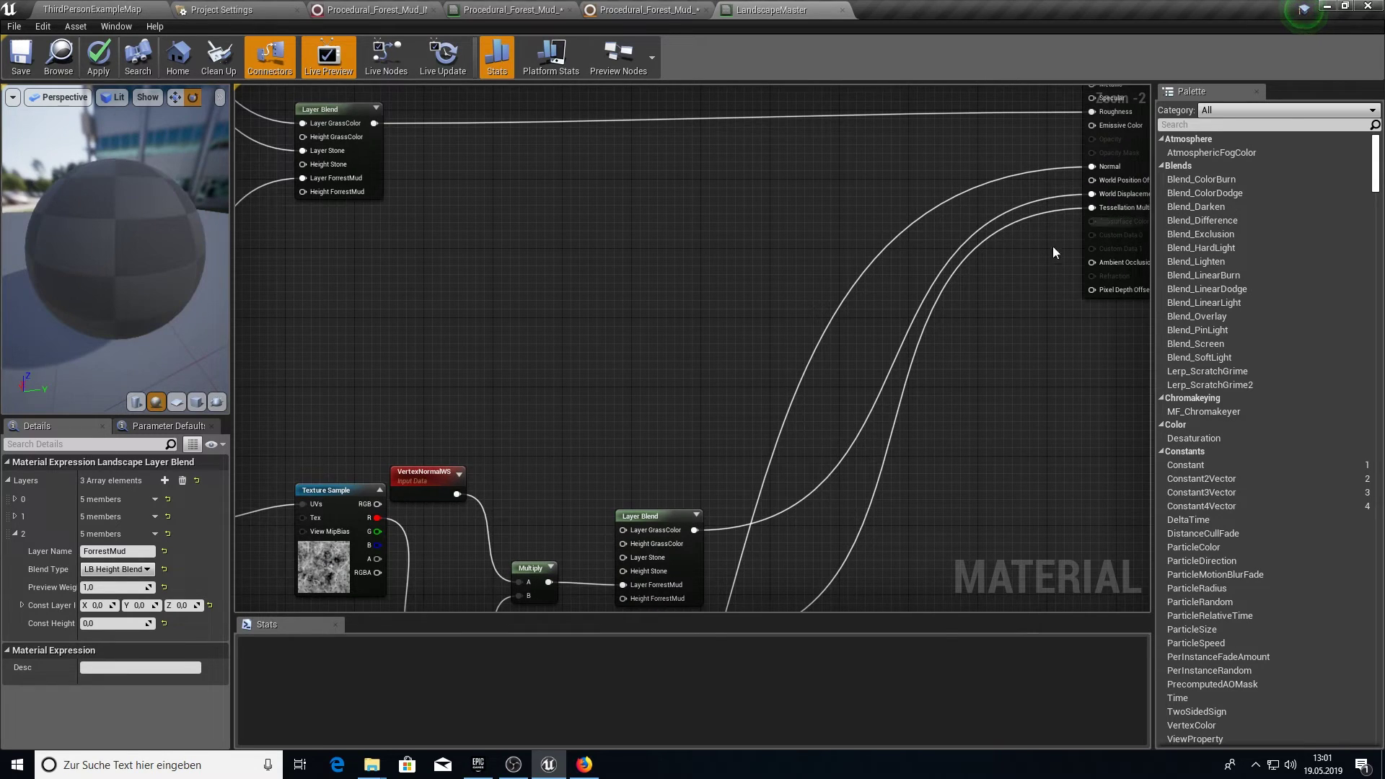
# Add a ScalarParameter named ForestTestMulti, wired to the Layer ForrestMud input of the tessellation Layer Blend, and place it beside that node
pyautogui.moveTo(744, 564); pyautogui.dragTo(896, 250, button='right')
pyautogui.scroll(2, 895, 250)
pyautogui.moveTo(746, 299); pyautogui.dragTo(816, 255, button='right')
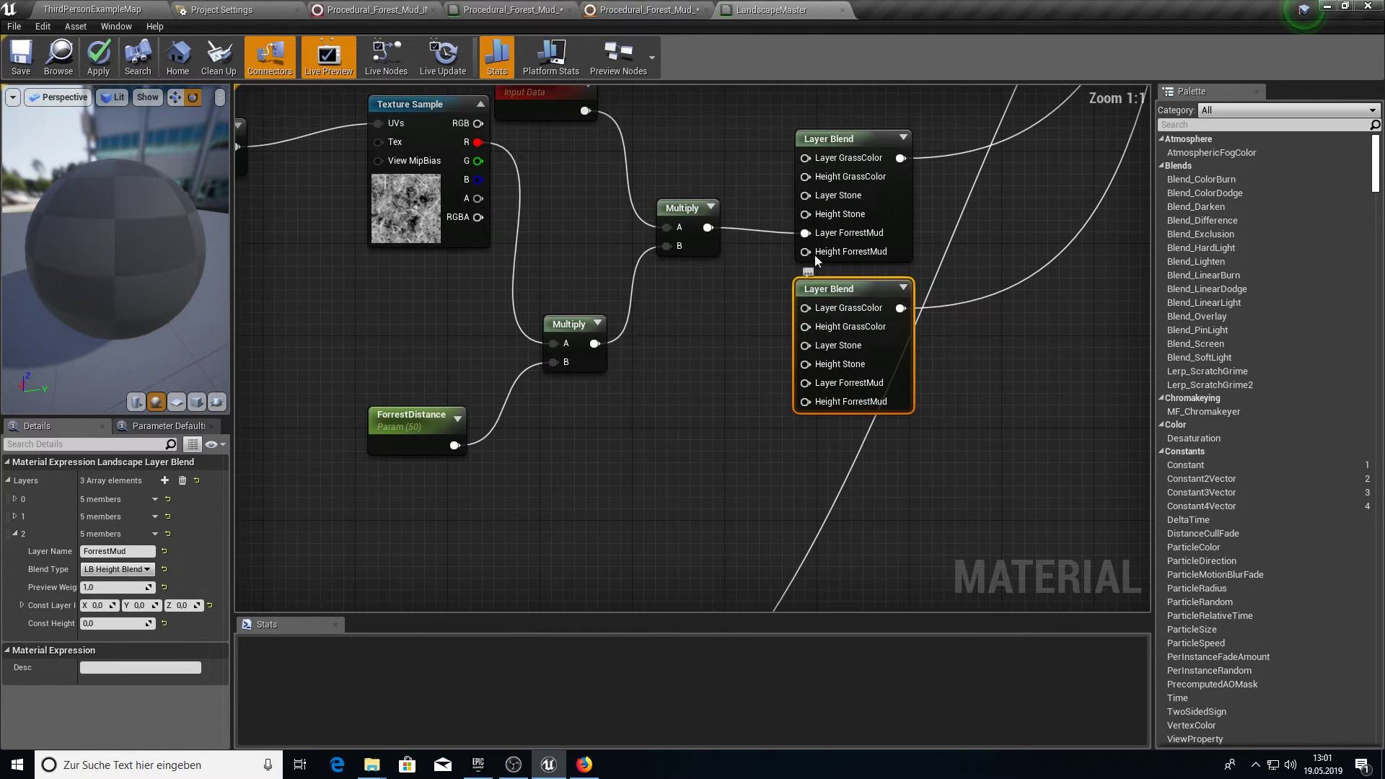
pyautogui.moveTo(816, 383); pyautogui.dragTo(717, 443)
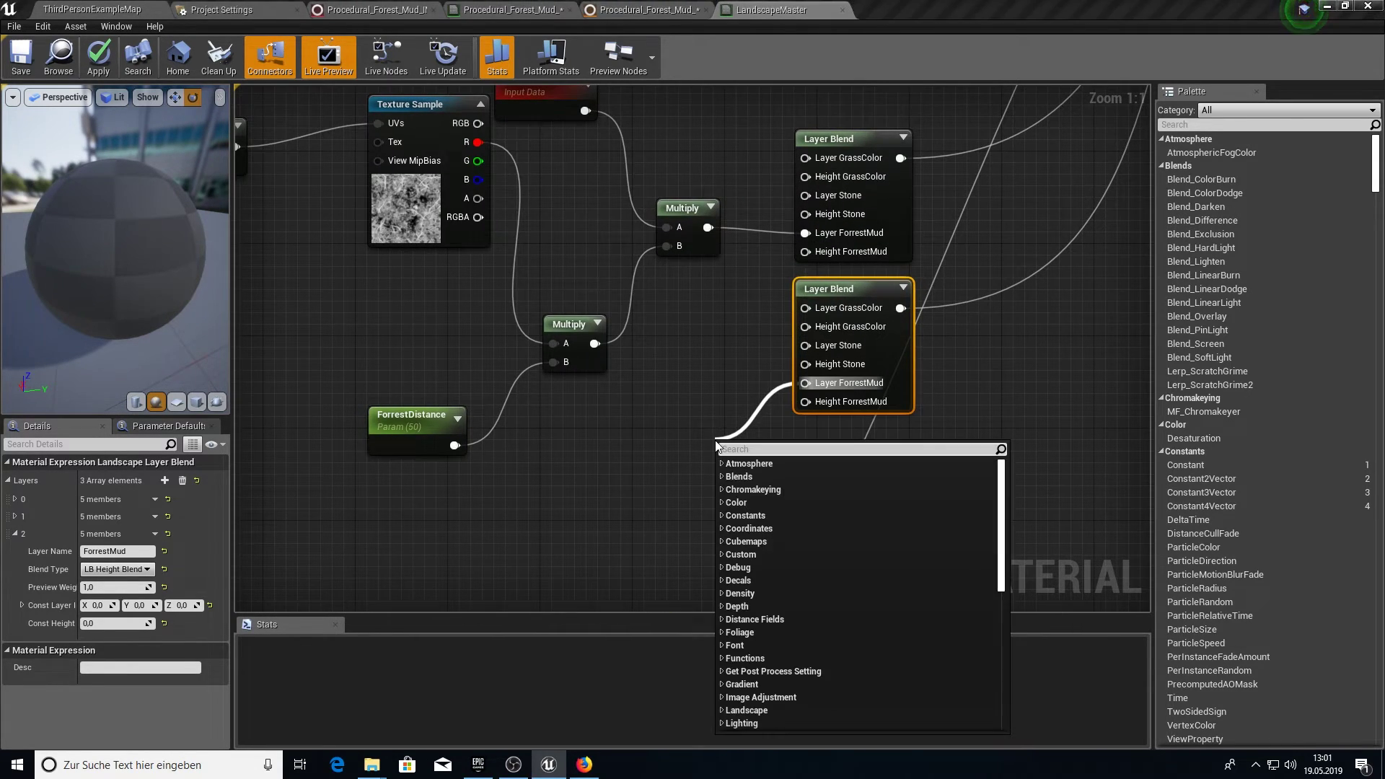
pyautogui.write('Scala')
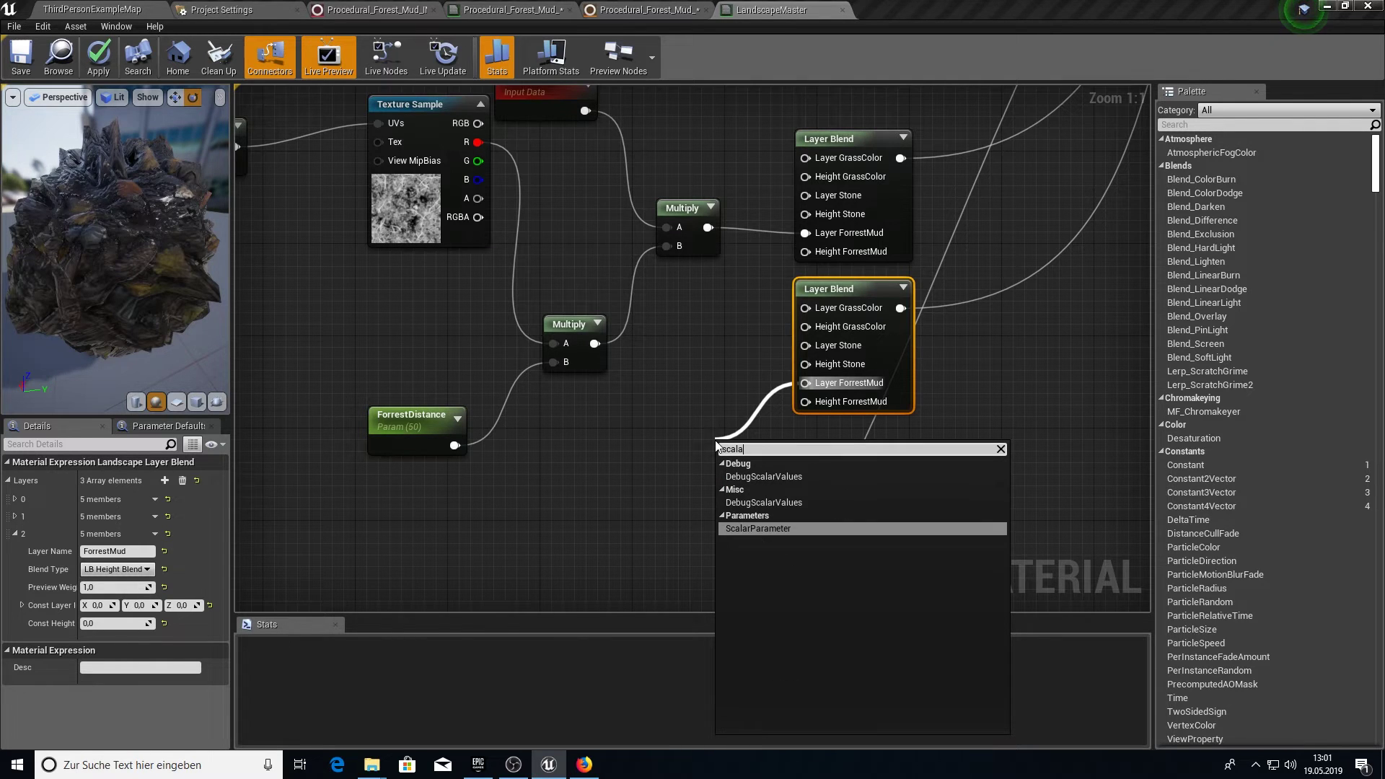
pyautogui.press('Return')
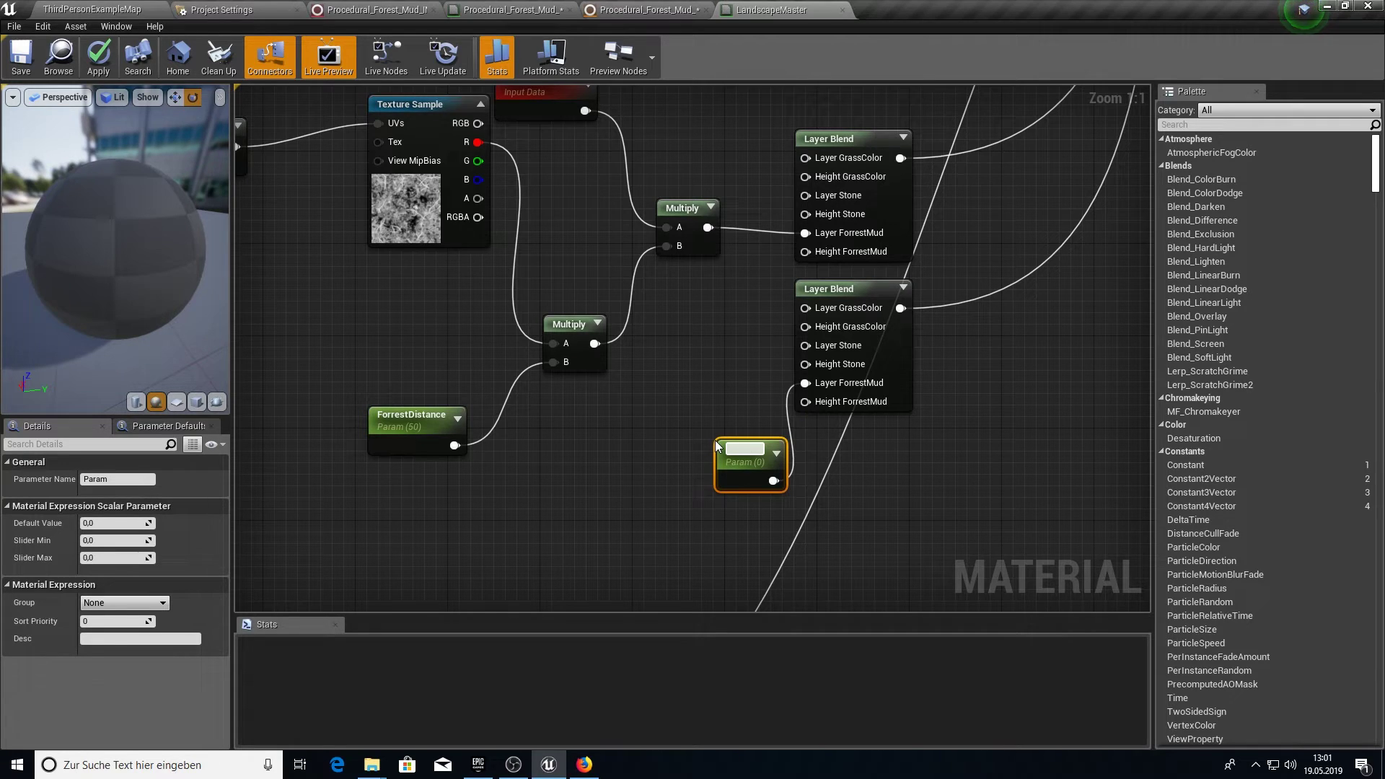
pyautogui.write('ForestTes')
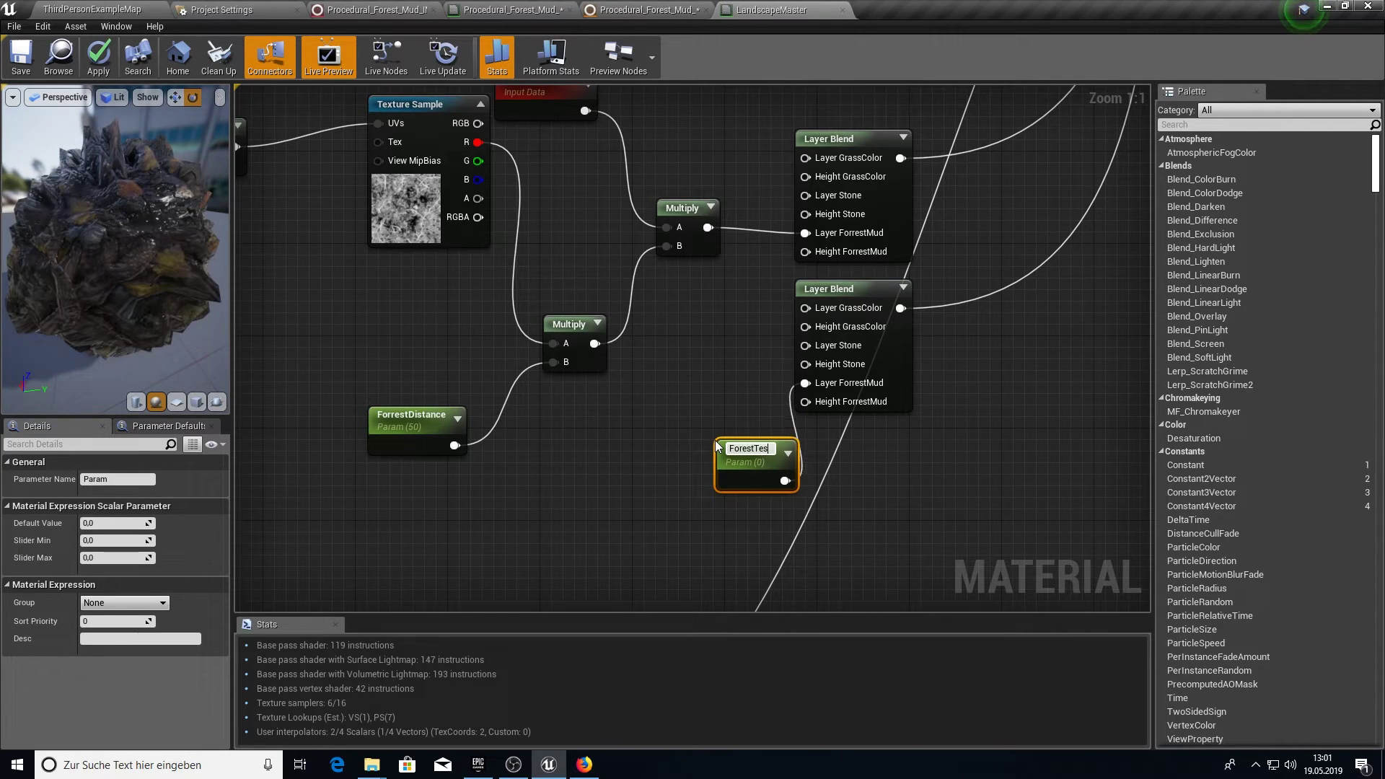
pyautogui.write('tMulti')
pyautogui.press('Return')
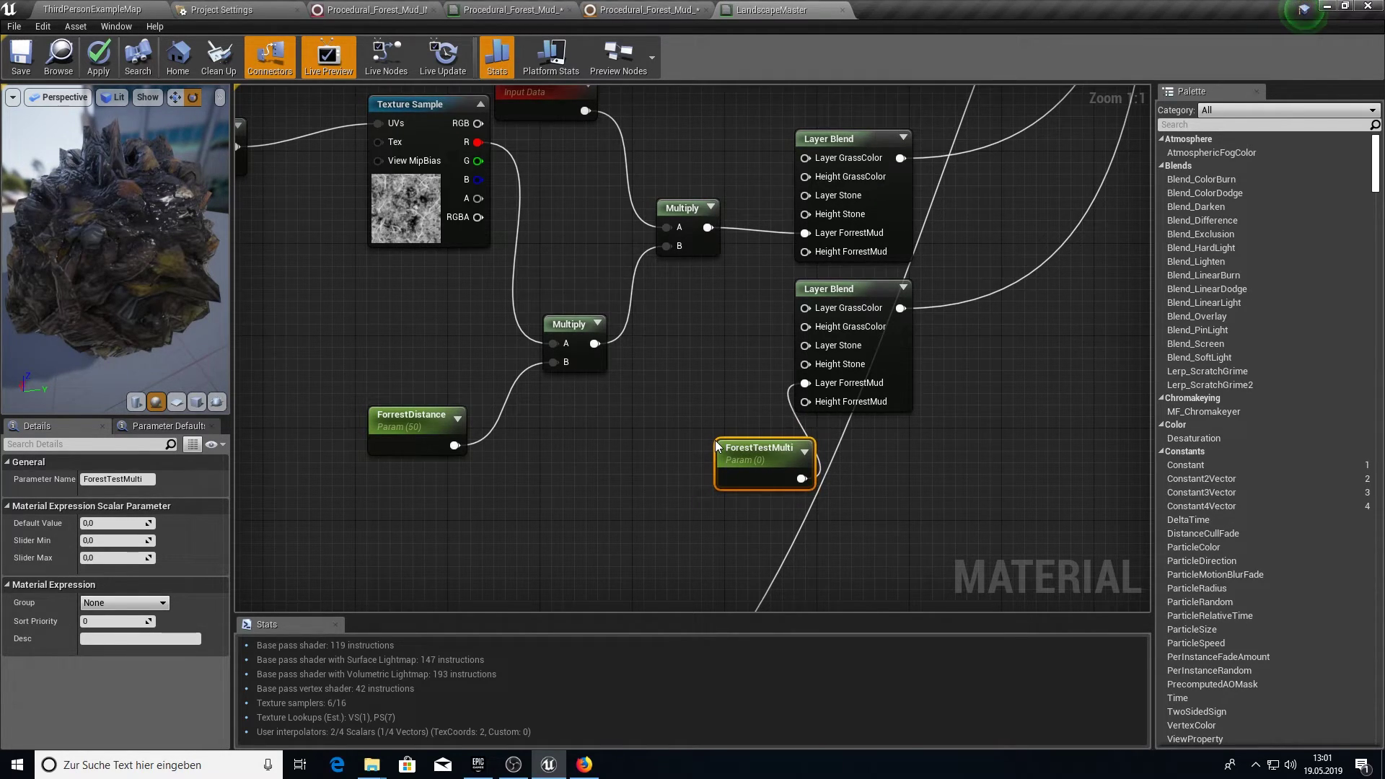
pyautogui.moveTo(758, 466); pyautogui.dragTo(663, 456)
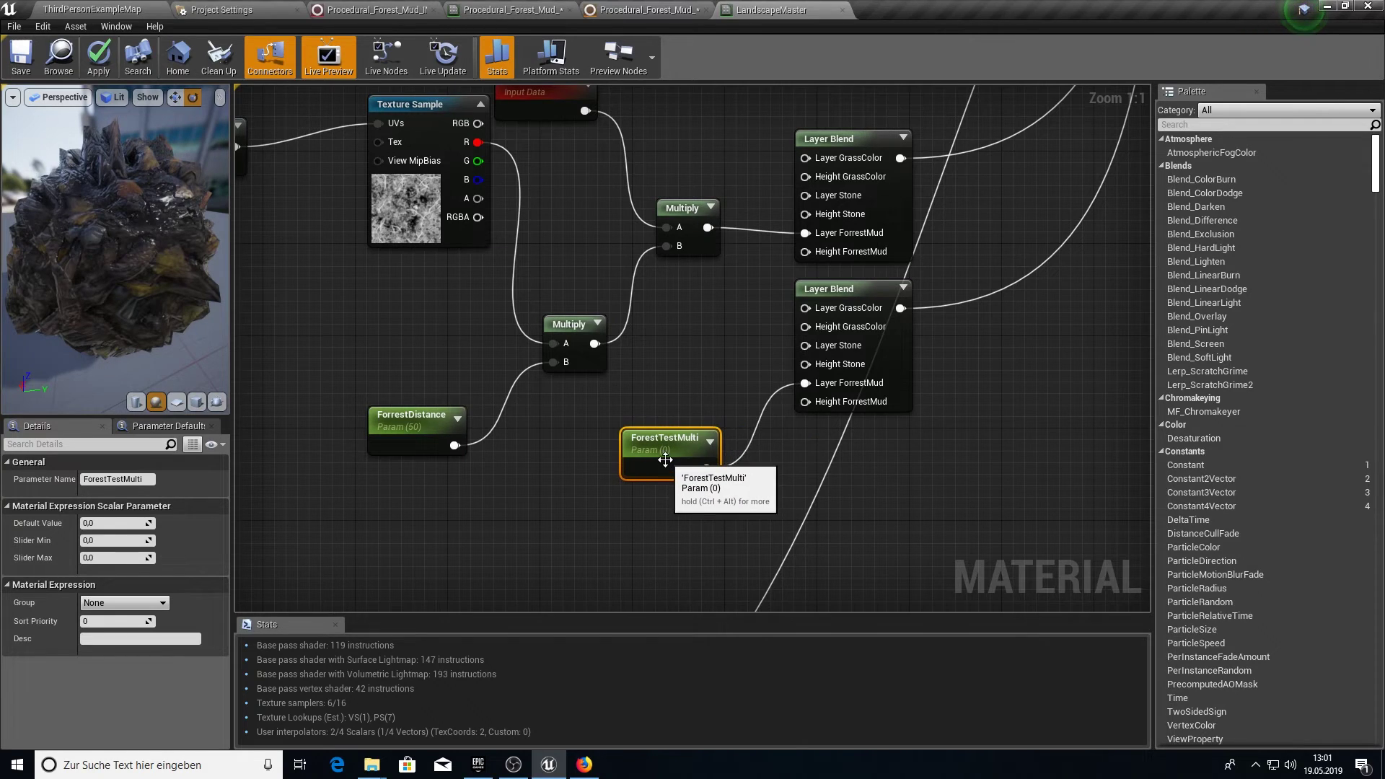
# Set the ForestTestMulti parameter's default value to 20 and apply the material changes
pyautogui.click(126, 523)
pyautogui.write('2')
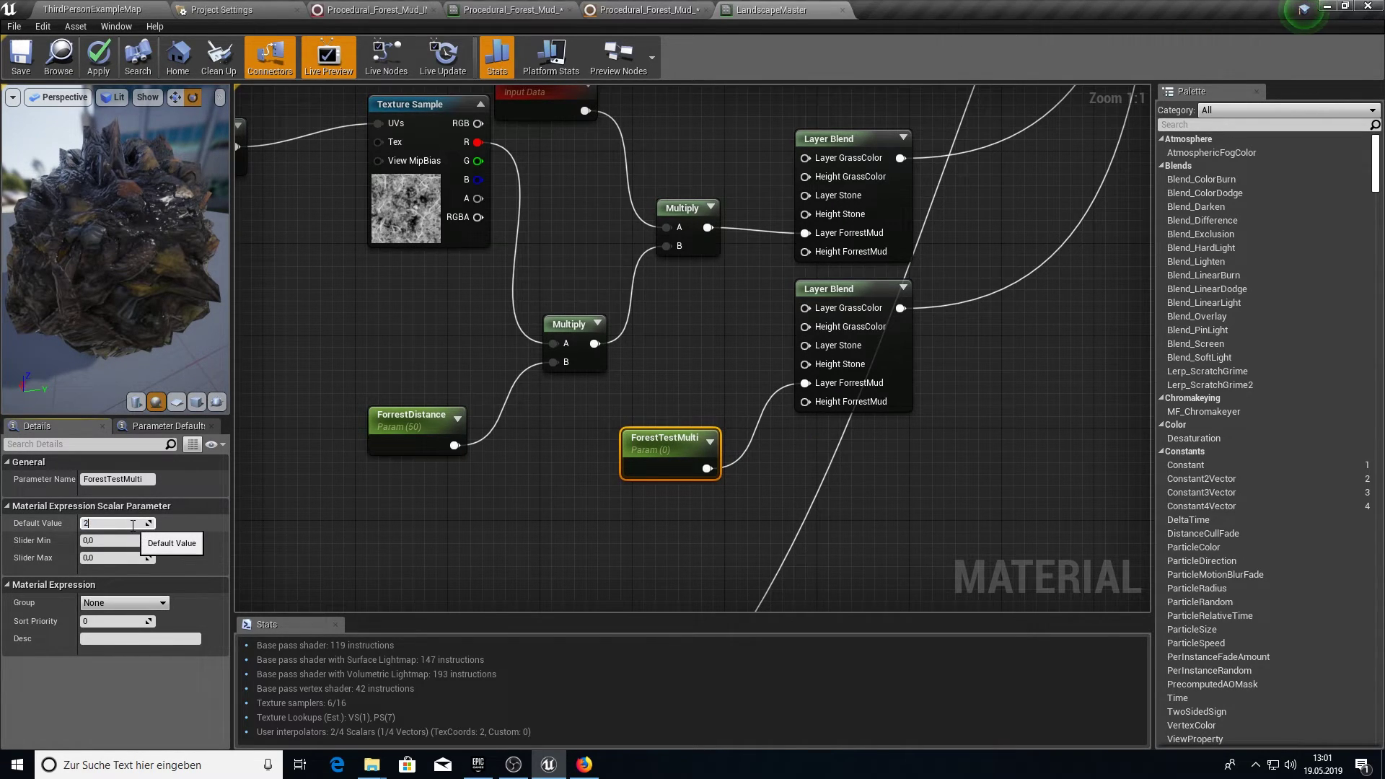
pyautogui.write('0')
pyautogui.press('Return')
pyautogui.moveTo(602, 334); pyautogui.dragTo(717, 439, button='right')
pyautogui.scroll(-3, 605, 425)
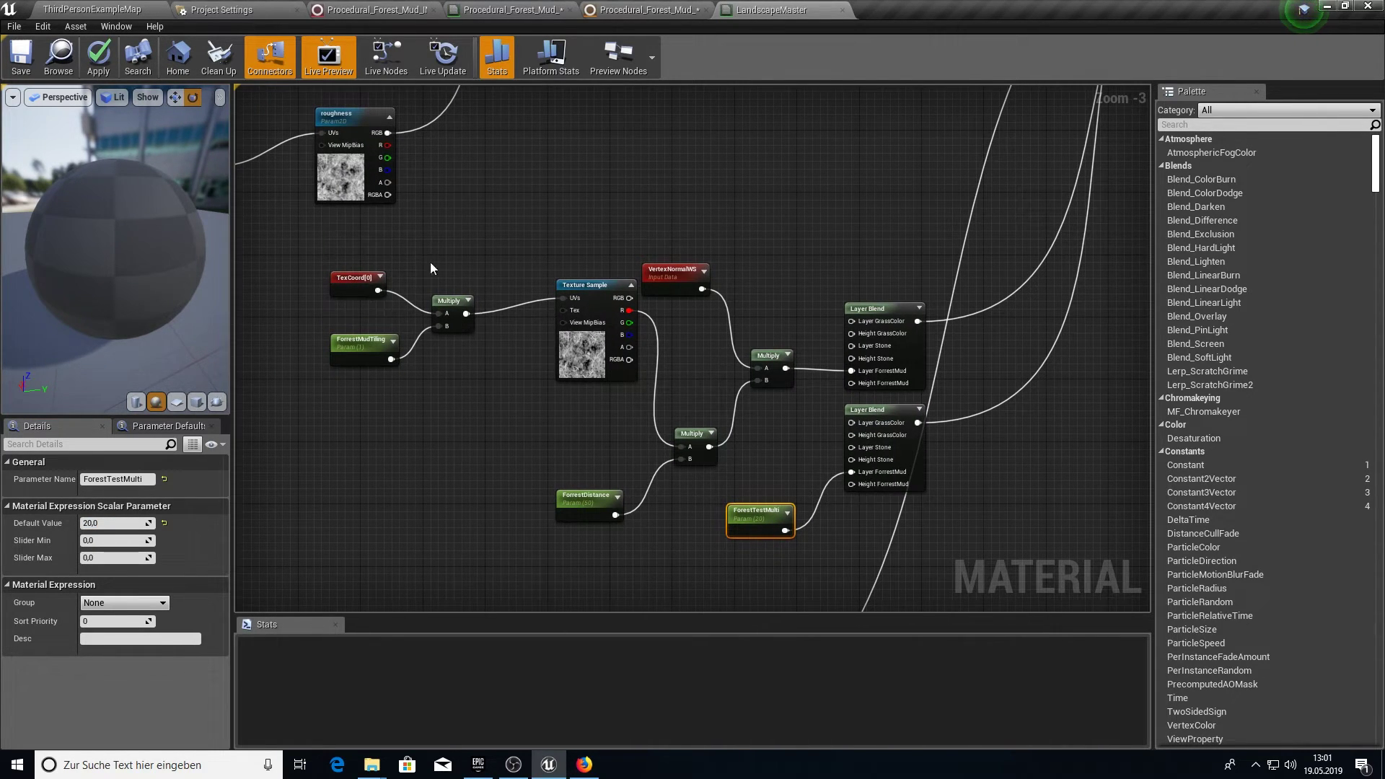
pyautogui.click(98, 57)
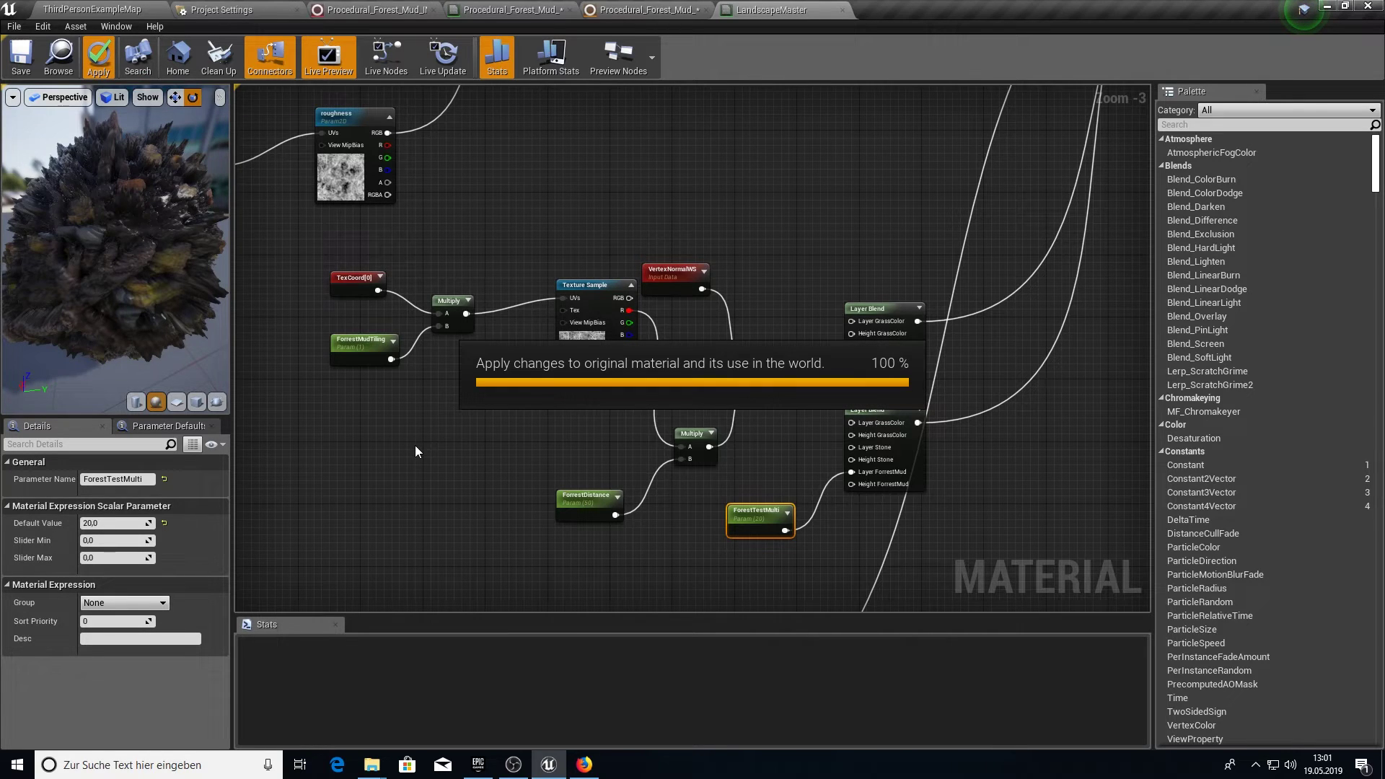
# Set the ForrestDistance parameter's default value to 10 and inspect the preview sphere under different lighting
pyautogui.click(587, 502)
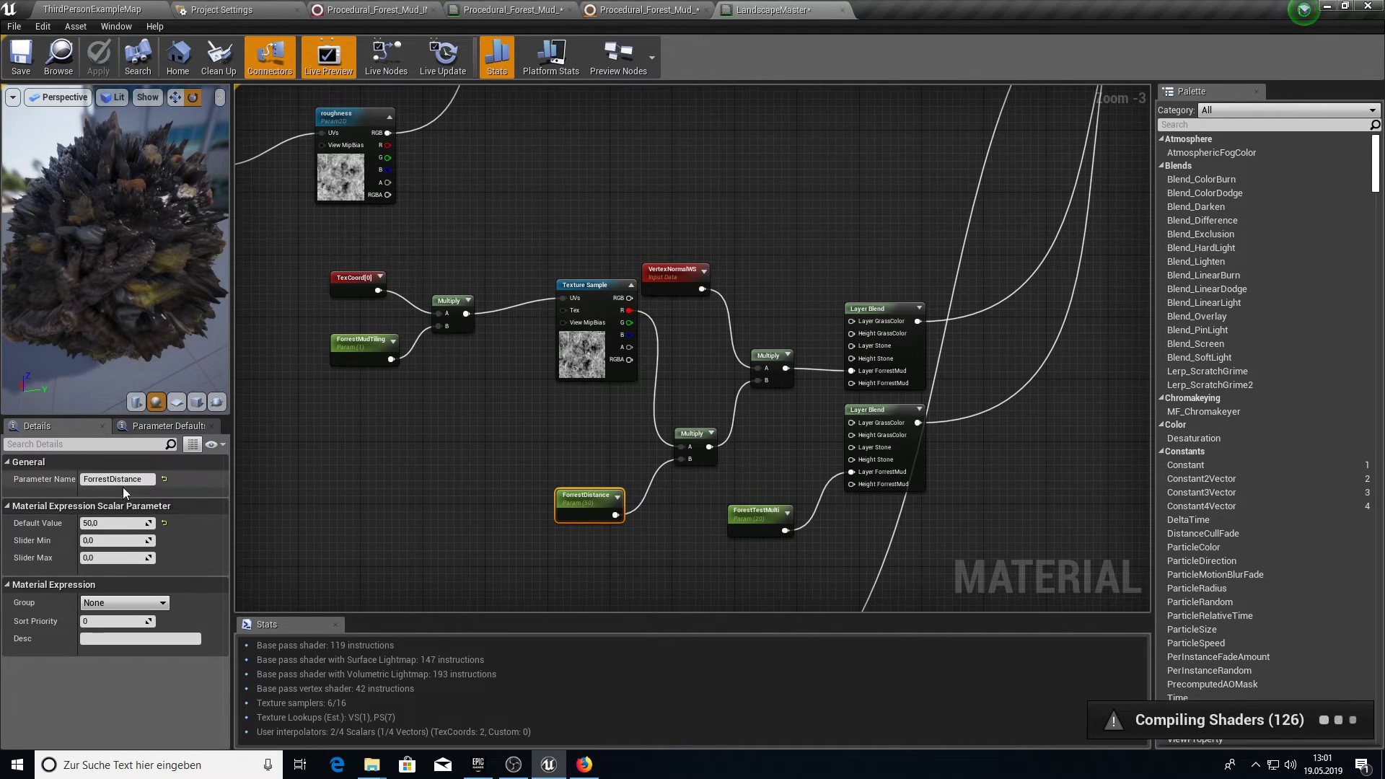
pyautogui.click(118, 523)
pyautogui.write('10')
pyautogui.press('Return')
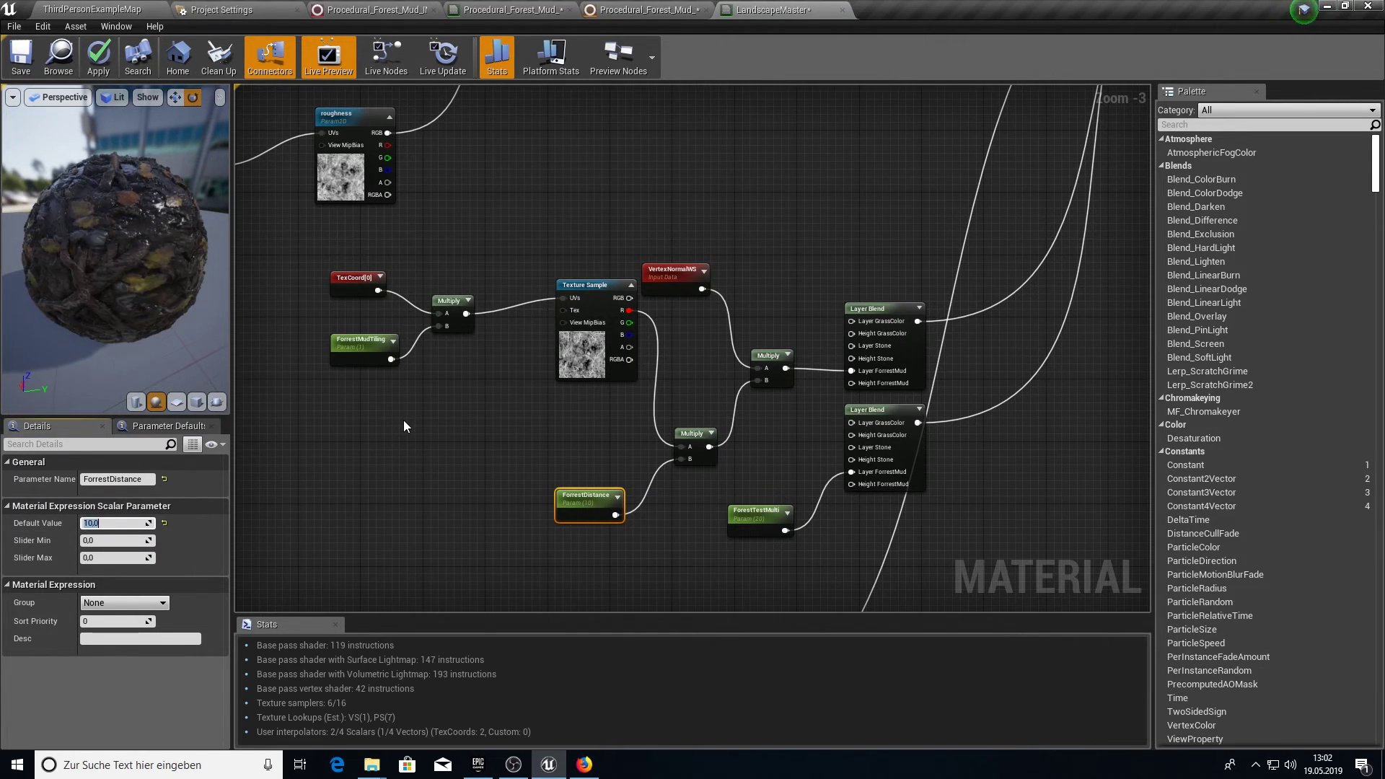
pyautogui.press('Return')
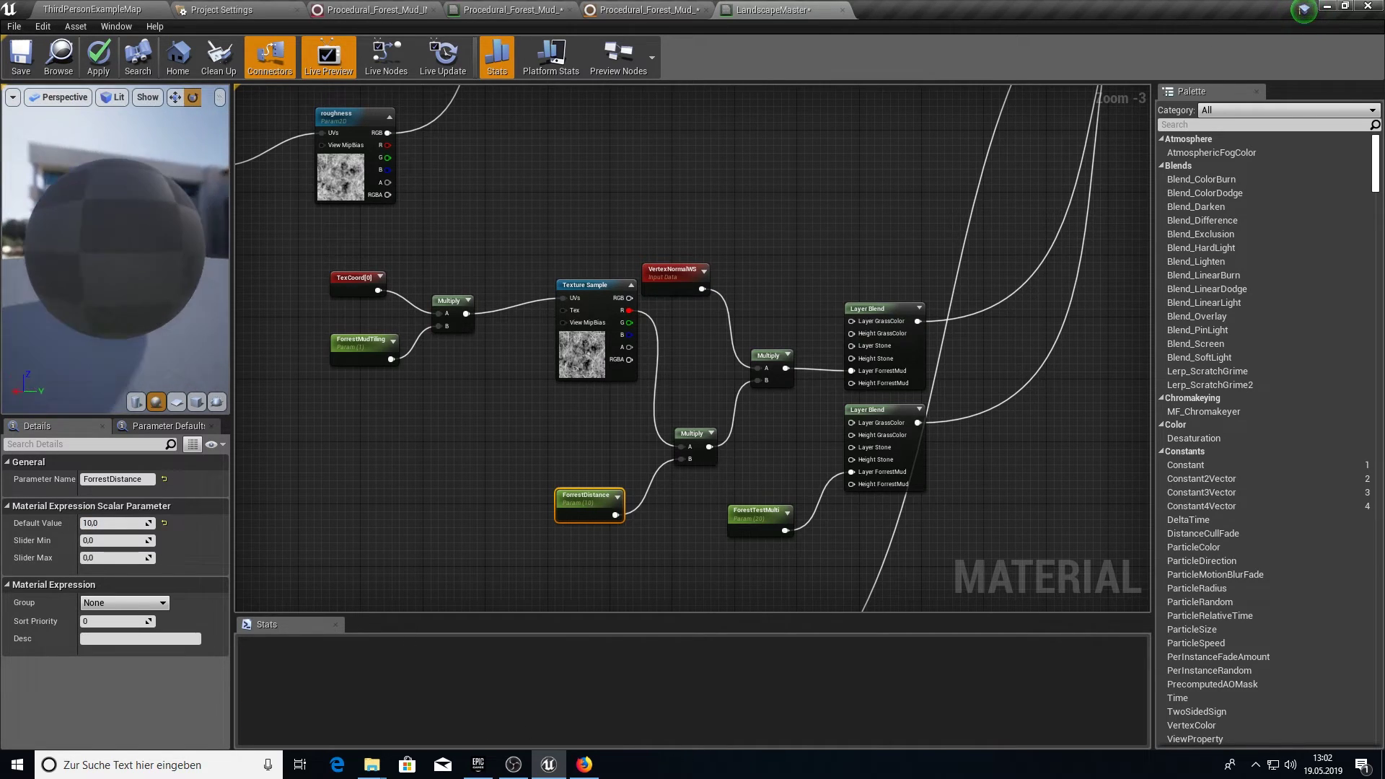
pyautogui.moveTo(138, 326); pyautogui.dragTo(131, 326)
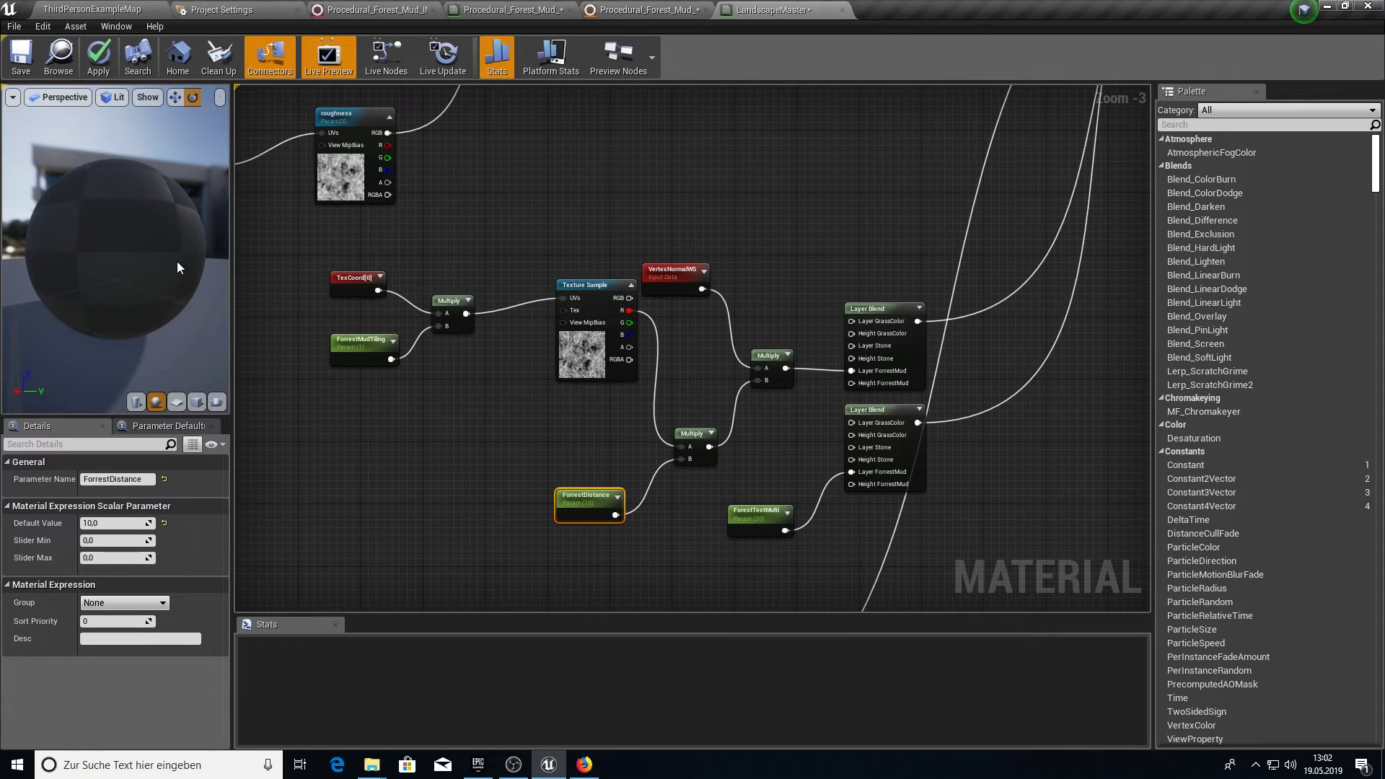
pyautogui.moveTo(176, 263)
pyautogui.mouseDown()
pyautogui.moveTo(65, 274)
pyautogui.moveTo(176, 261)
pyautogui.mouseUp()
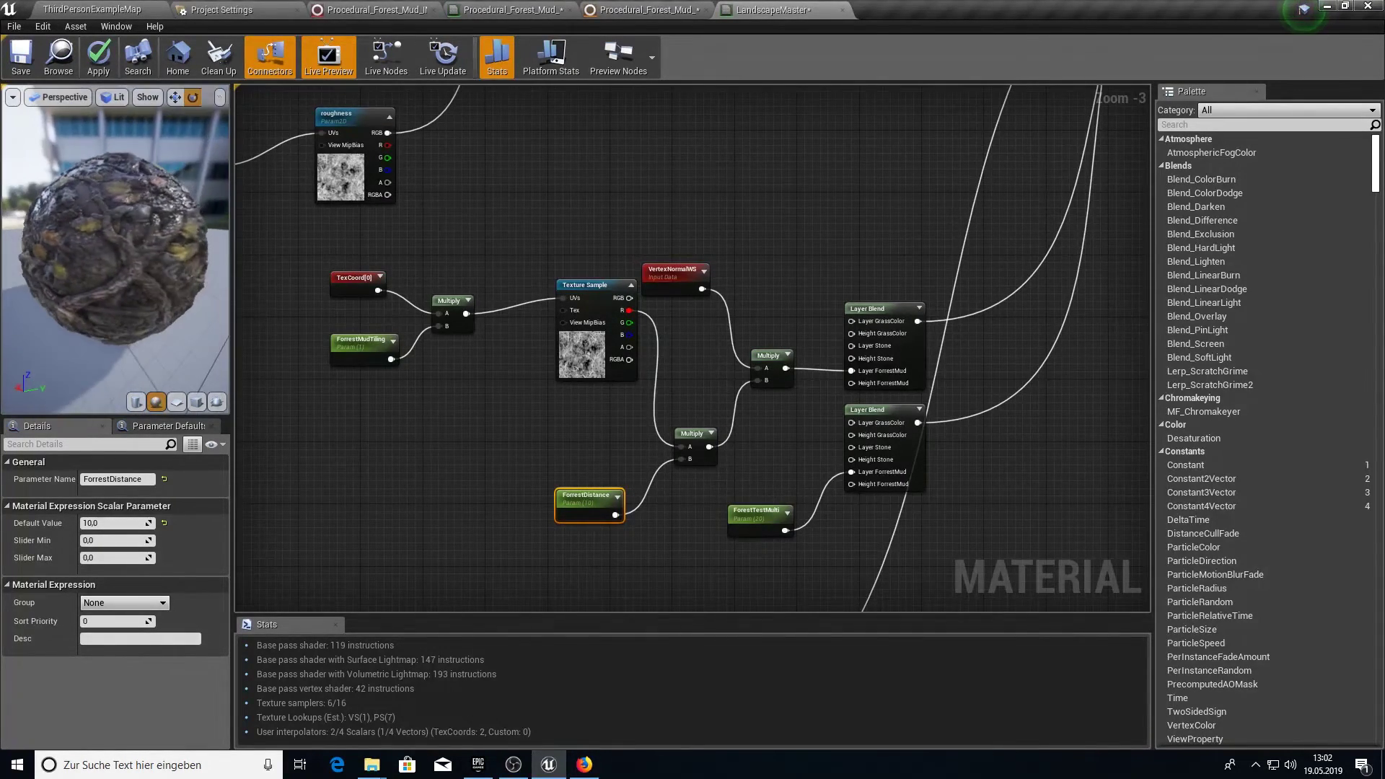
# Apply the changes to LandscapeMaster and save the material
pyautogui.click(98, 57)
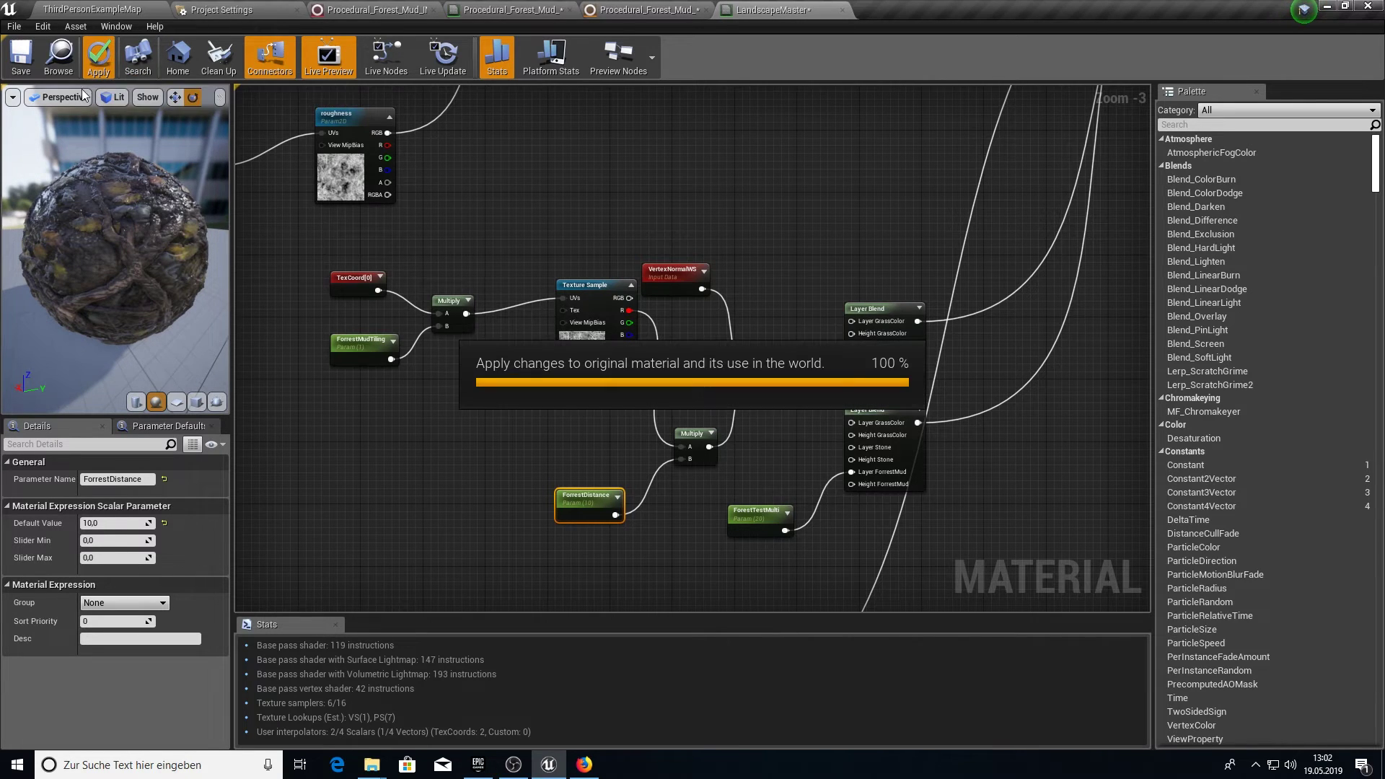
pyautogui.click(26, 65)
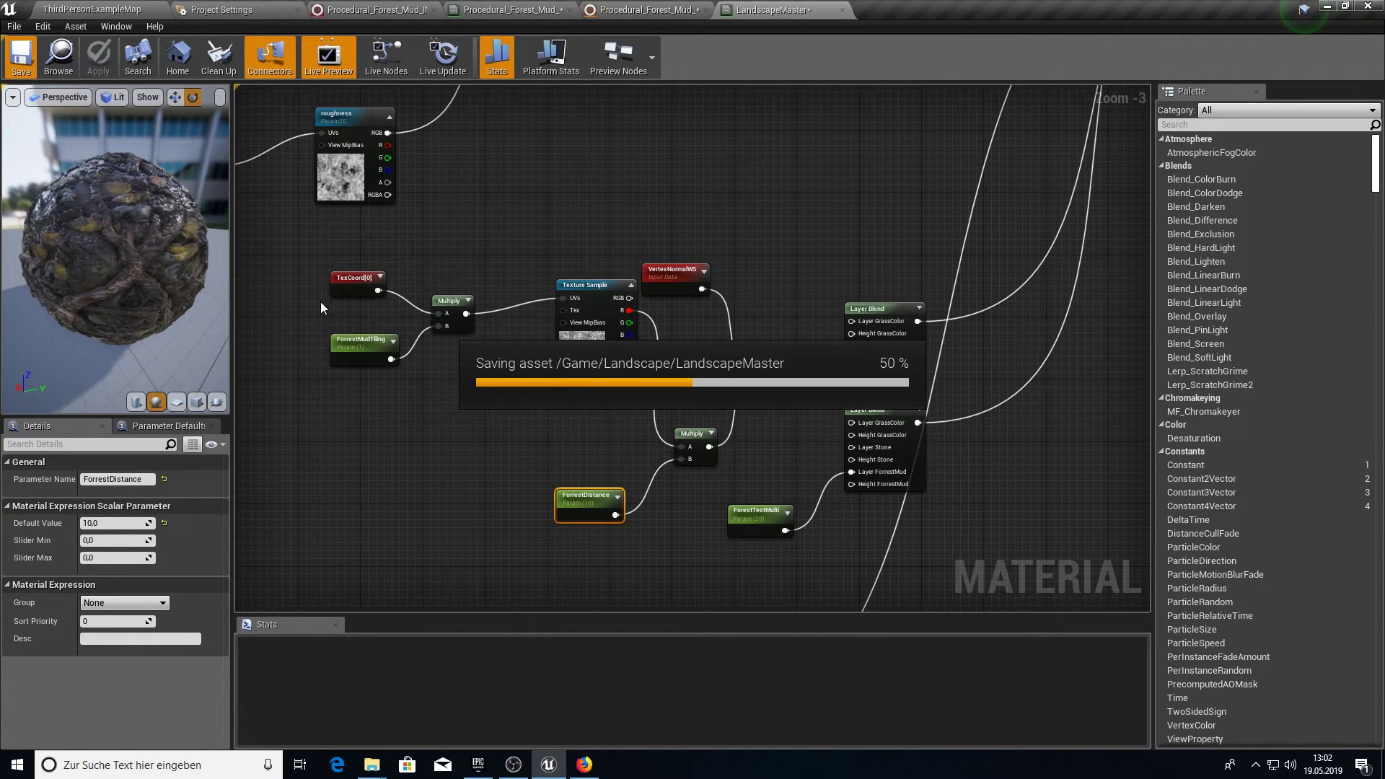
pyautogui.click(764, 226)
# Return to ThirdPersonExampleMap, open the Content/Landscape folder and select the landscape to show its Landscape Material setting
pyautogui.click(108, 10)
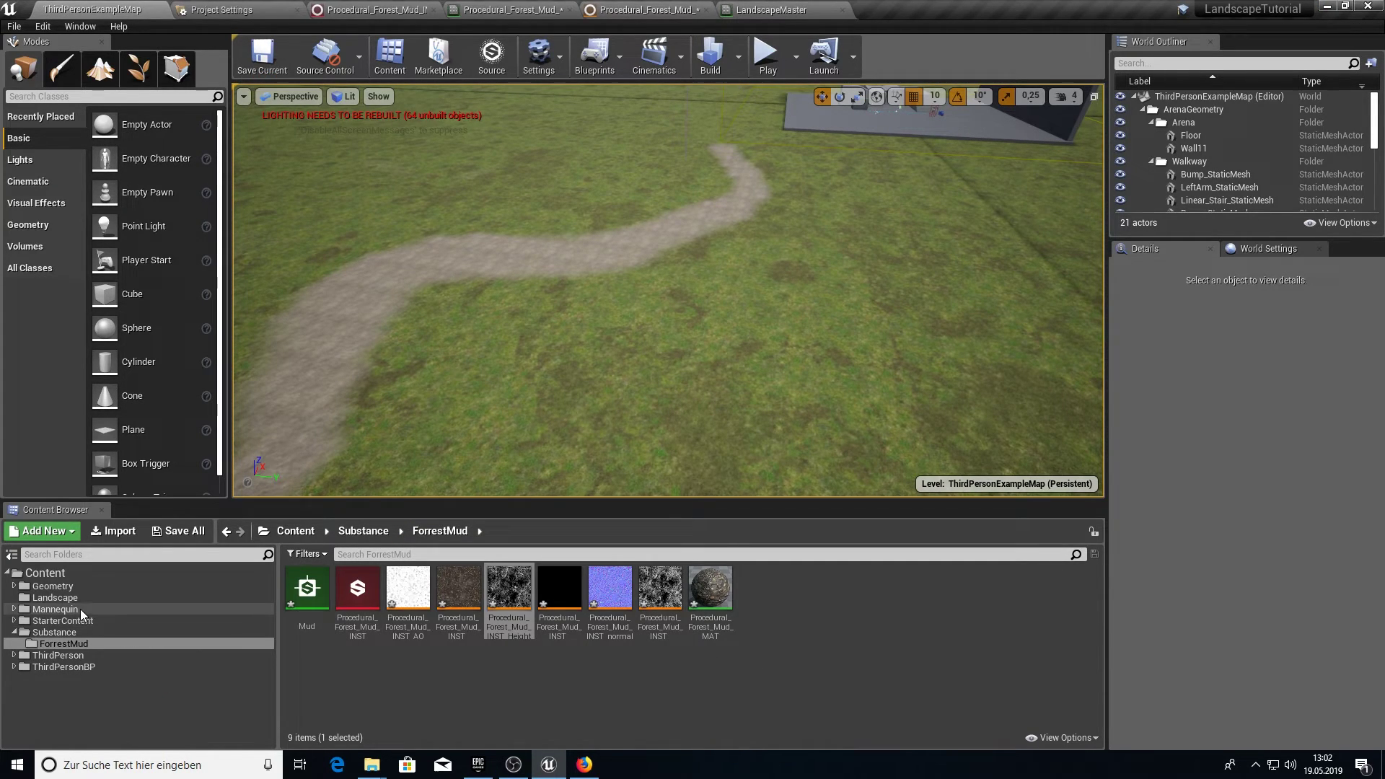
pyautogui.click(55, 597)
pyautogui.click(337, 203)
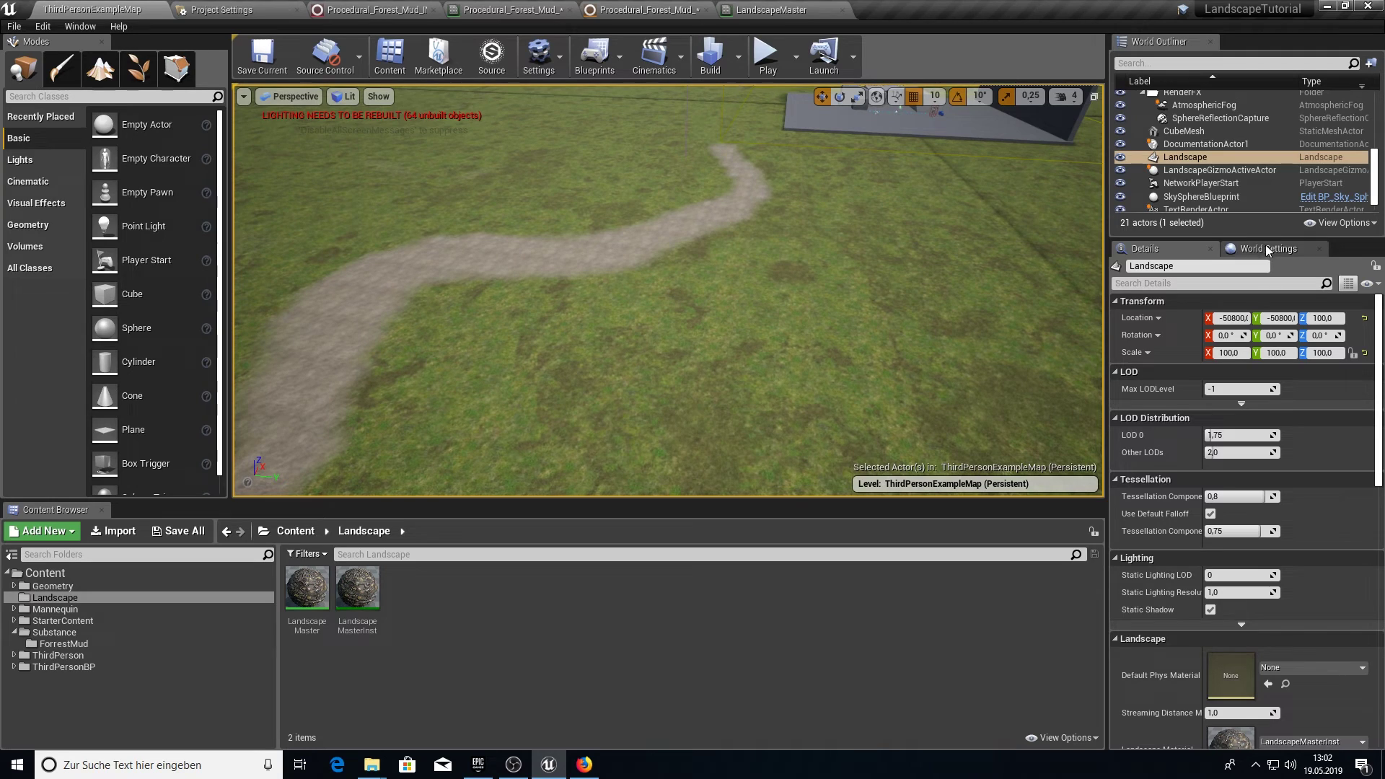
pyautogui.scroll(-2, 1241, 310)
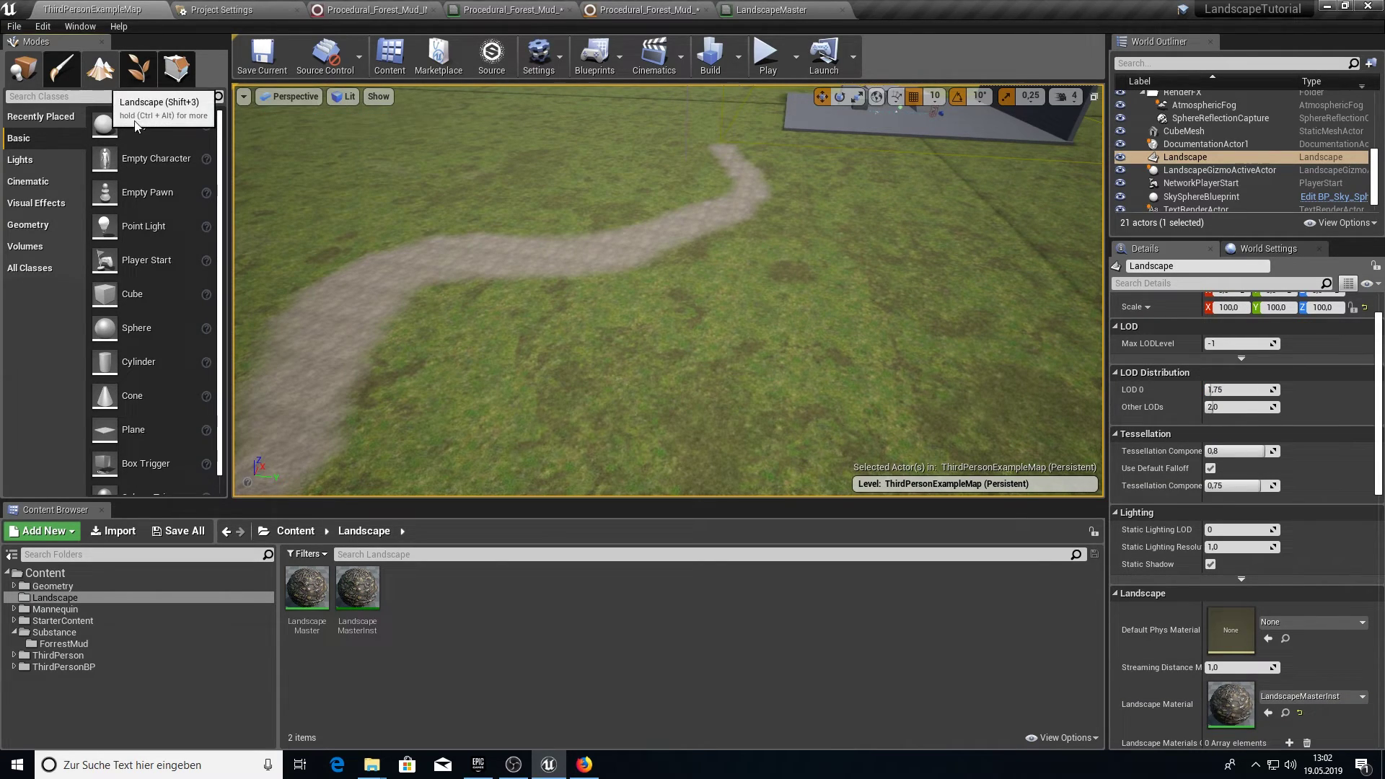
# Reassign LandscapeMasterInst as the Landscape Material and reopen landscape painting to refresh the target layers
pyautogui.click(100, 69)
pyautogui.click(157, 107)
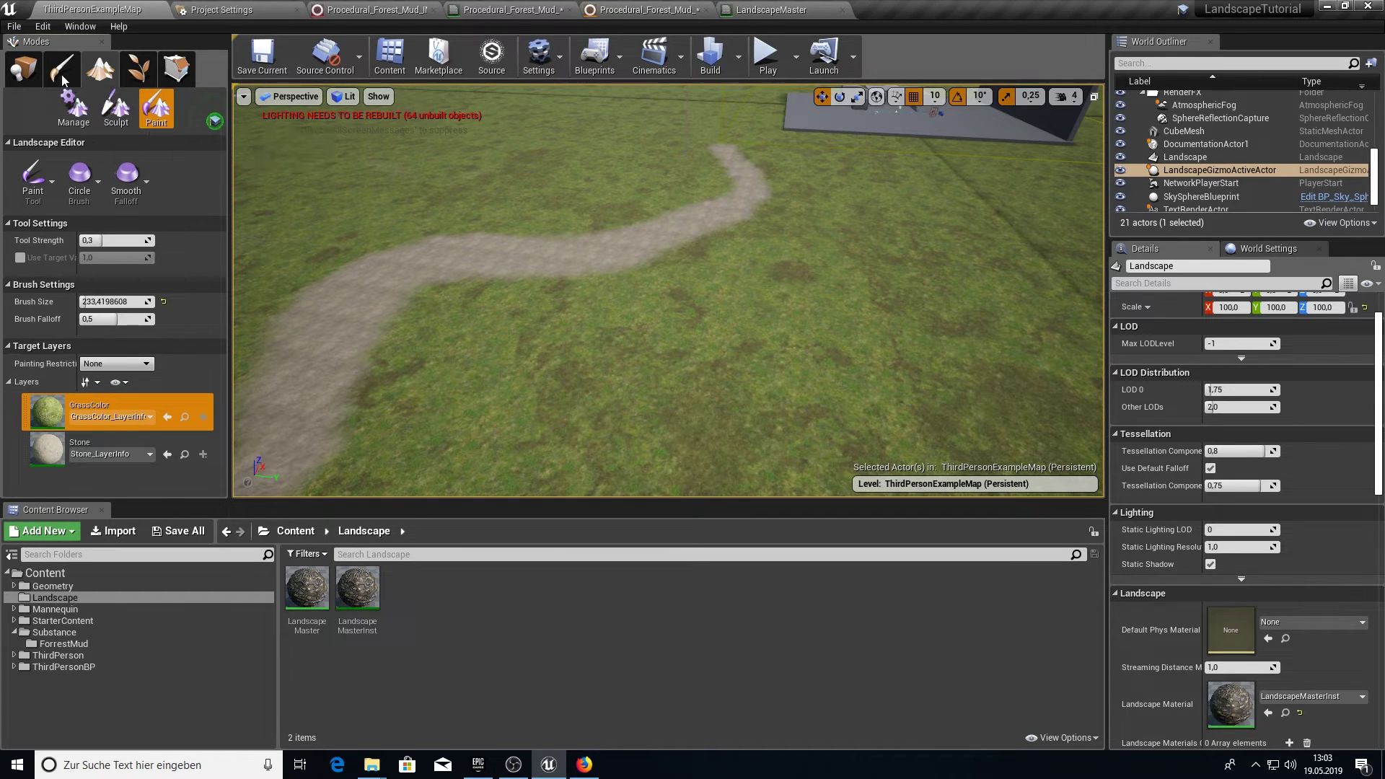
pyautogui.click(24, 68)
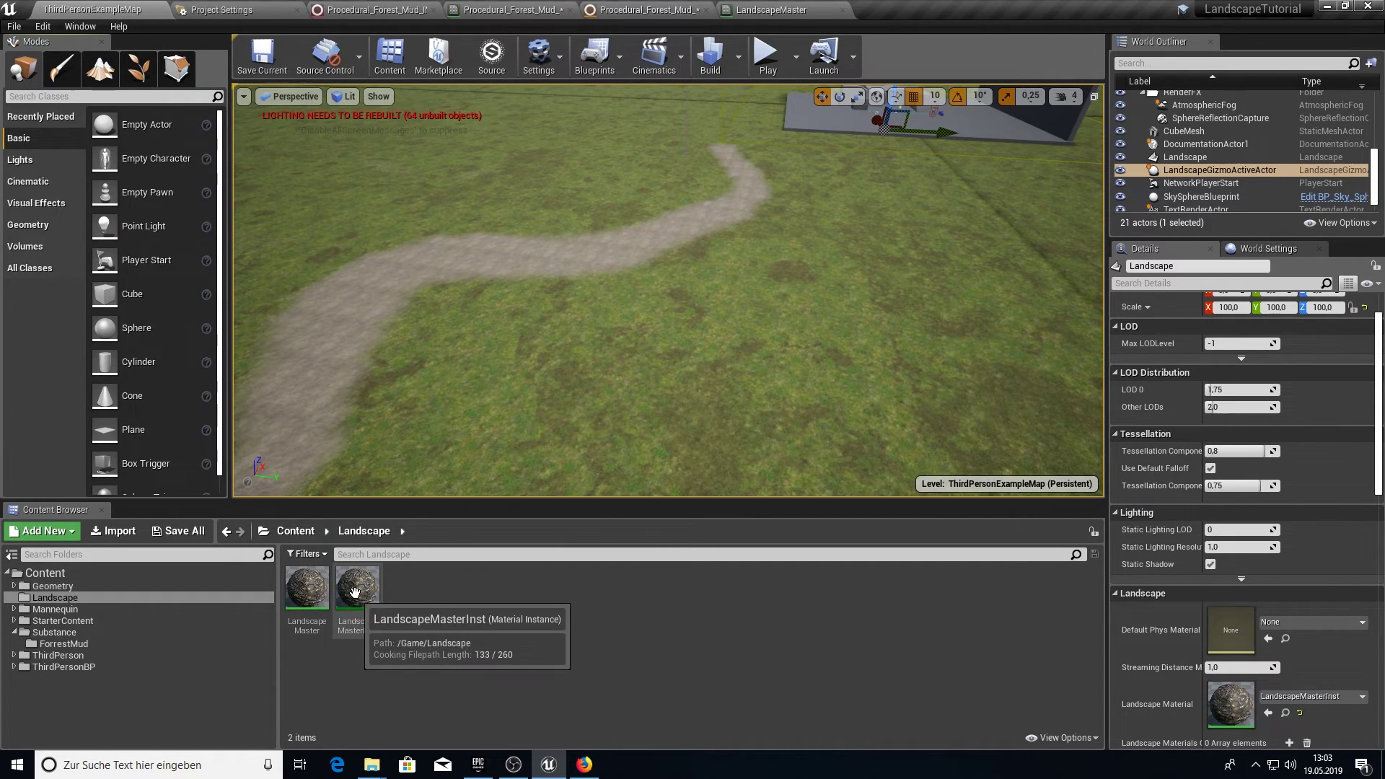
pyautogui.moveTo(355, 592); pyautogui.dragTo(1256, 715)
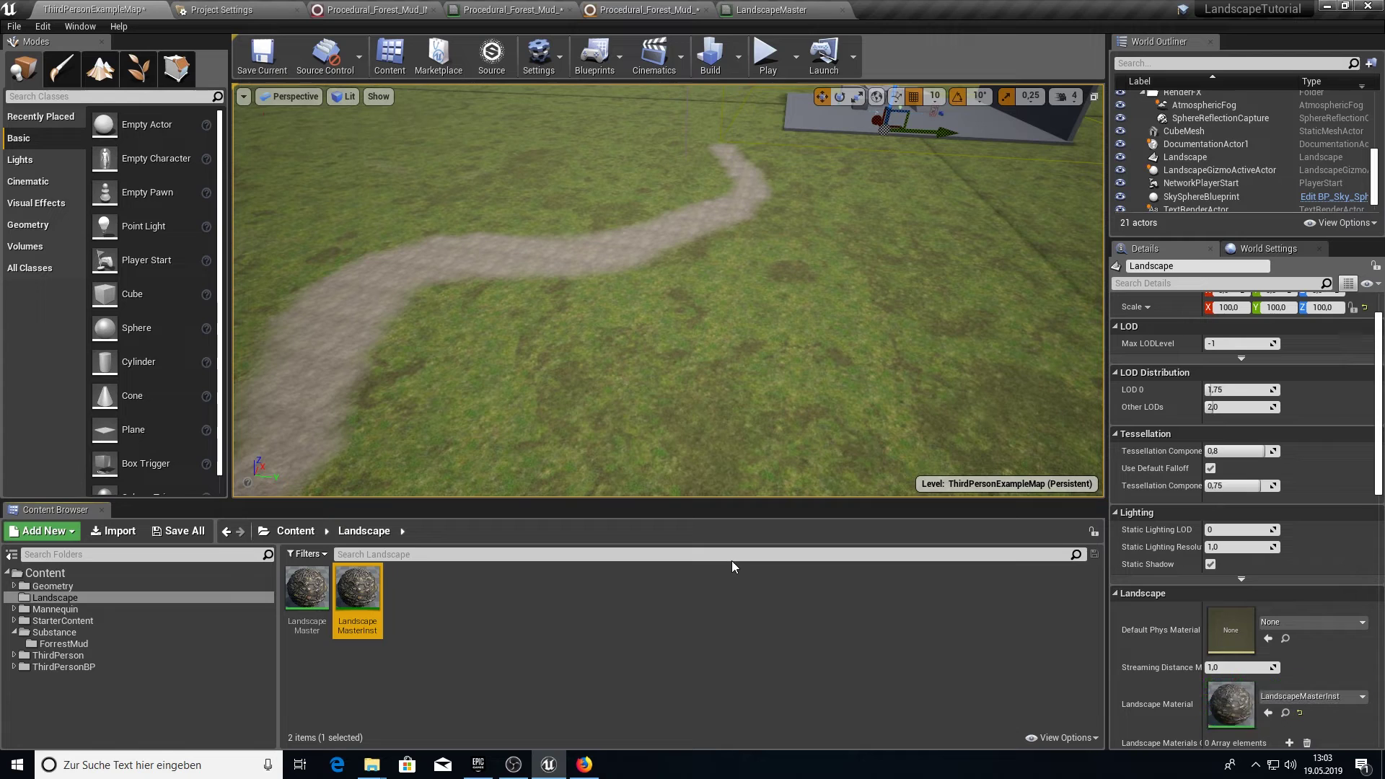
pyautogui.click(100, 69)
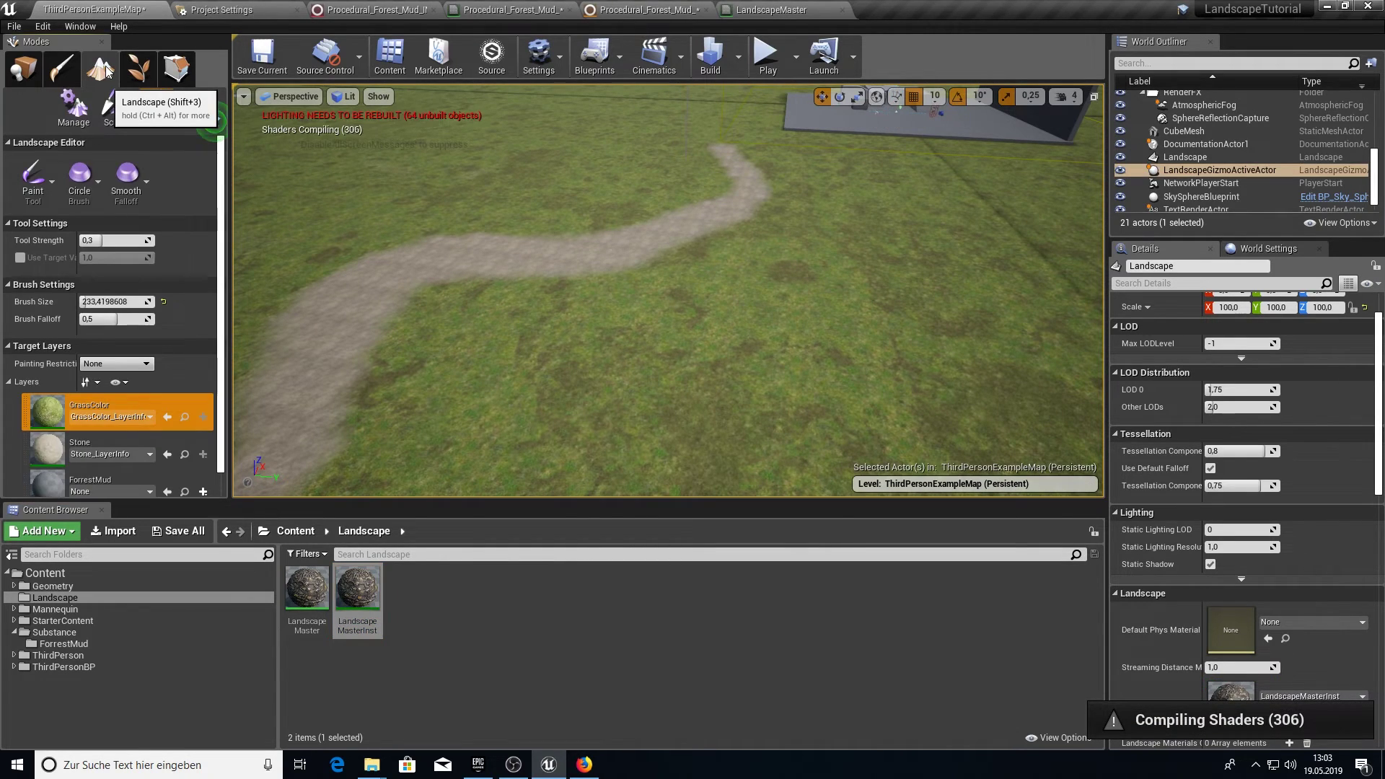
pyautogui.scroll(-1, 106, 342)
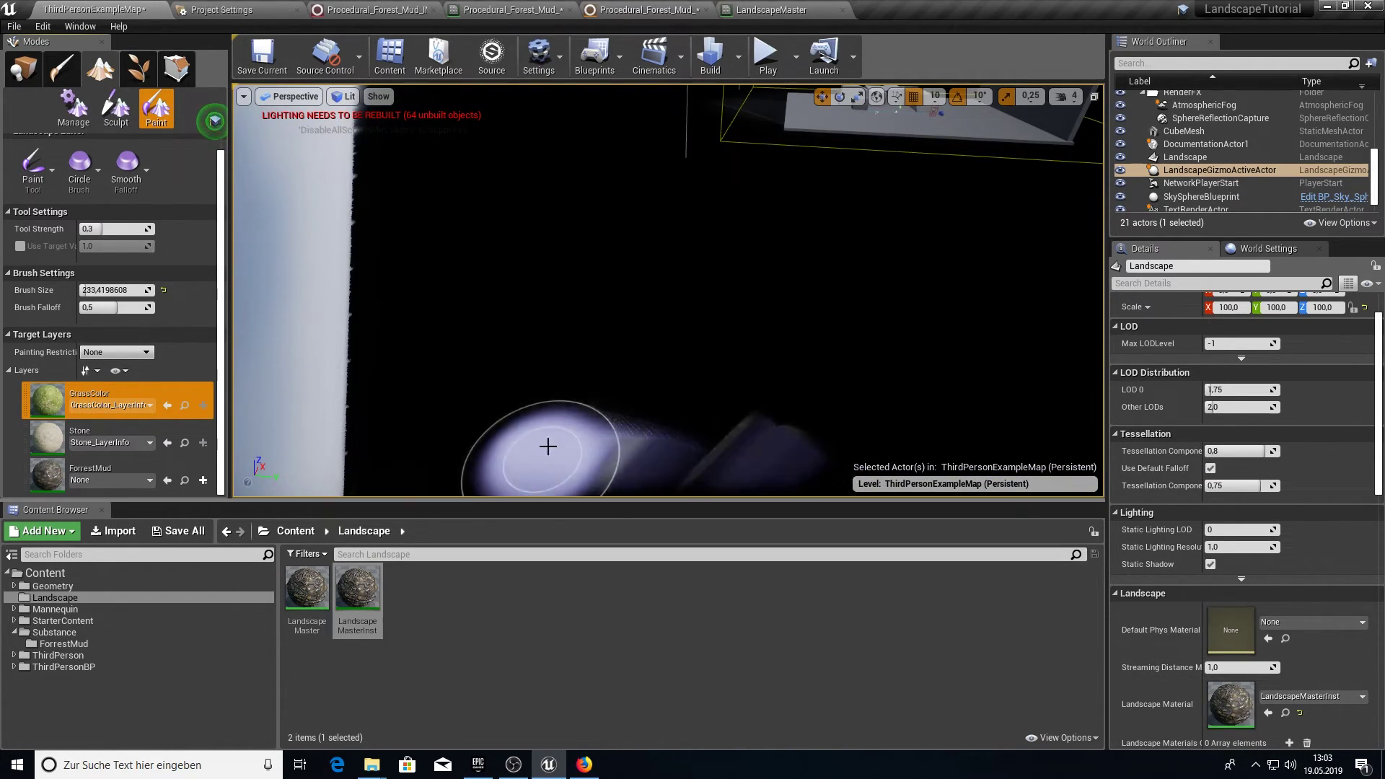
# Create a weight-blended layer info object named ForrestMud_LayerInfo for the ForrestMud layer in ThirdPersonExampleMap_sharedassets, and look over the landscape
pyautogui.click(202, 481)
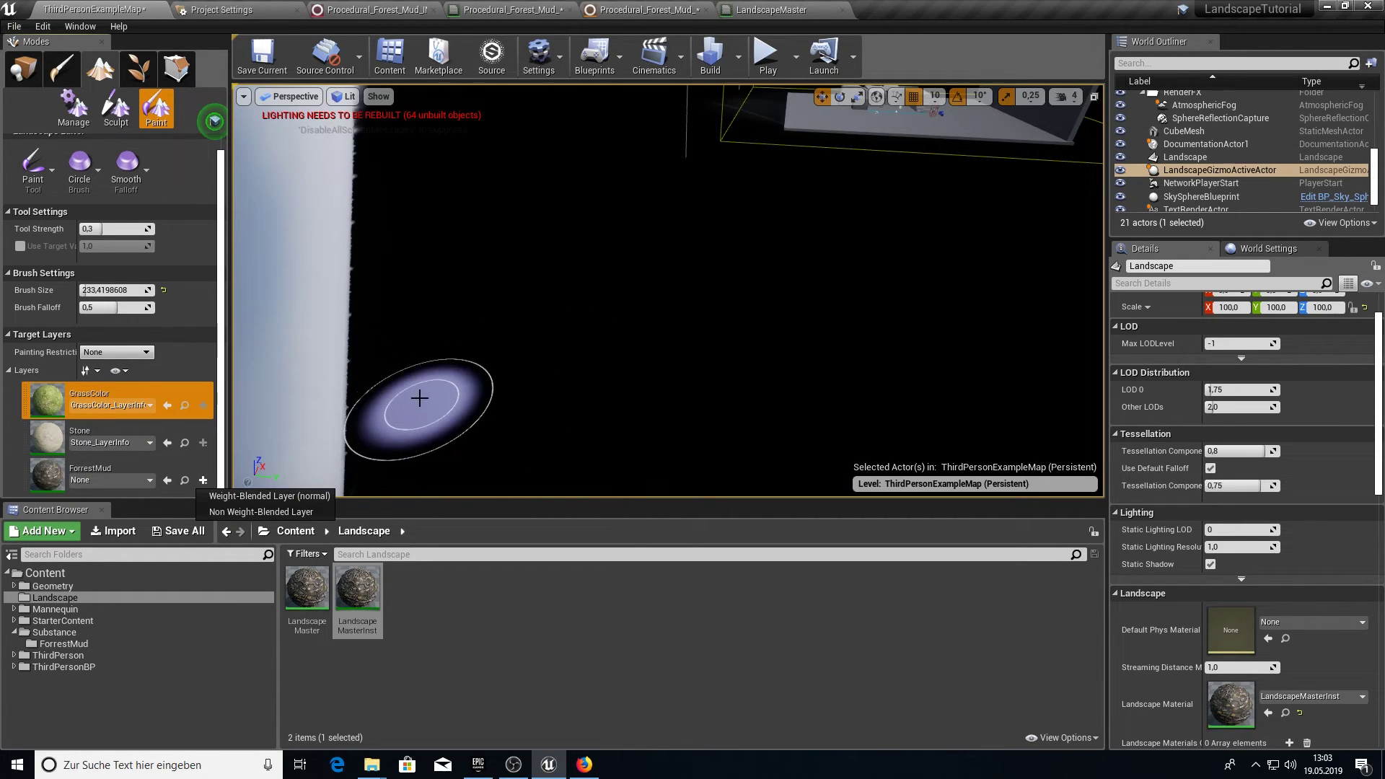
pyautogui.click(280, 498)
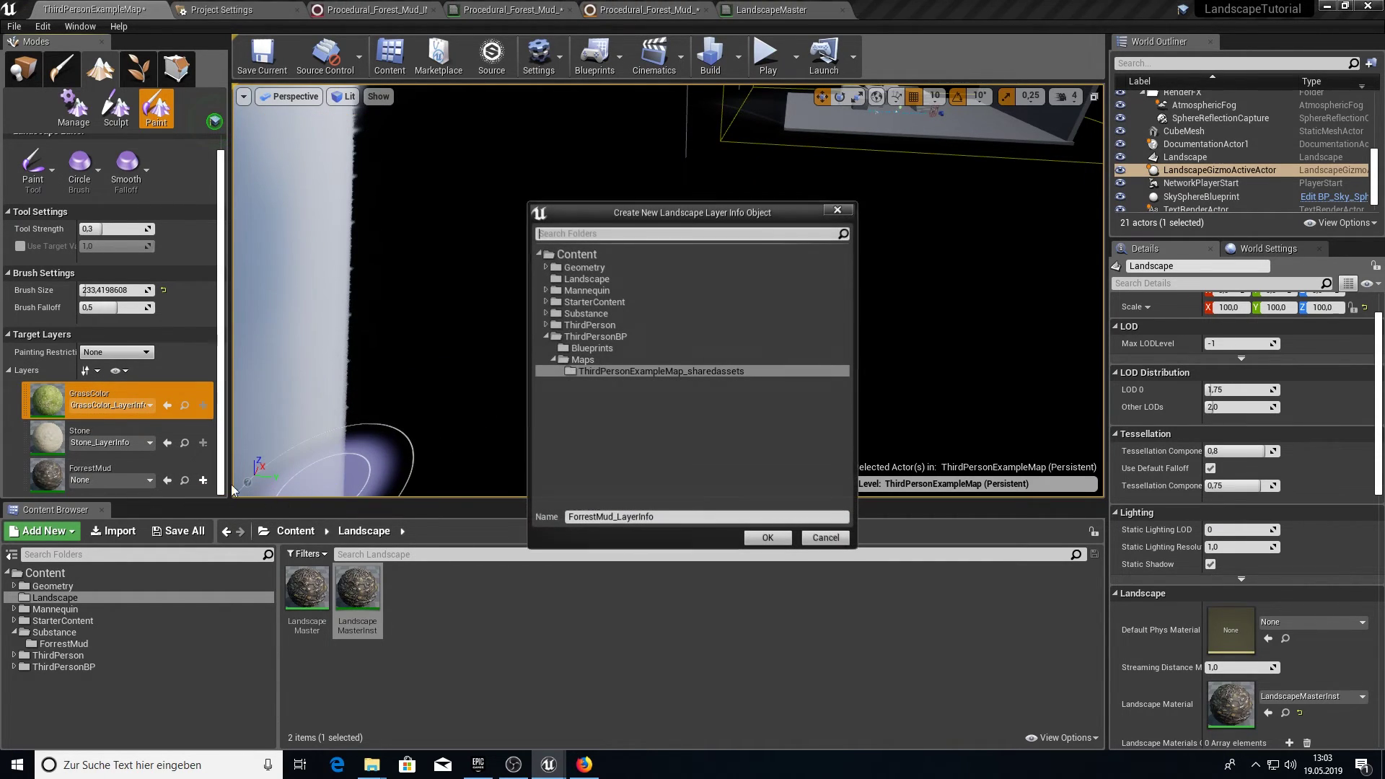
pyautogui.click(765, 543)
pyautogui.moveTo(621, 457); pyautogui.dragTo(597, 424, button='right')
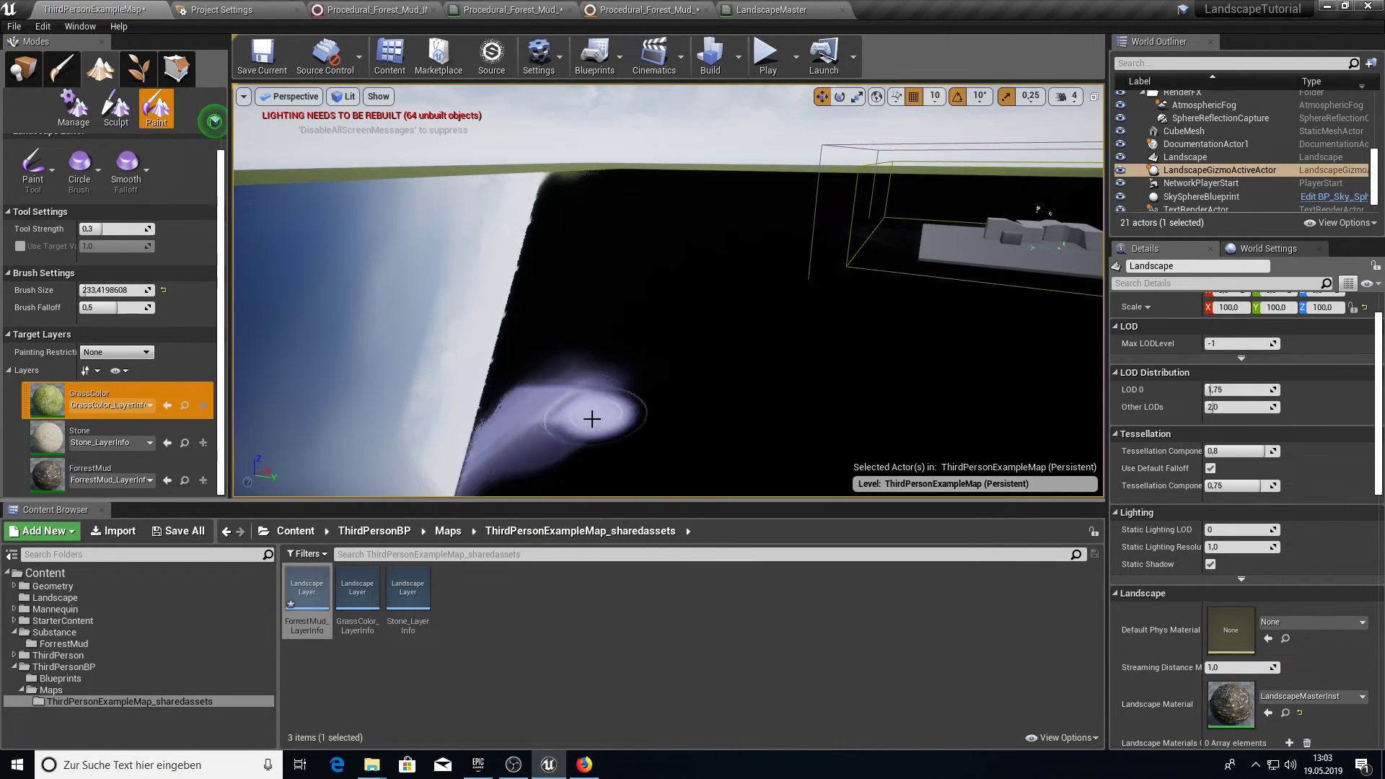
pyautogui.moveTo(725, 408); pyautogui.dragTo(877, 332, button='right')
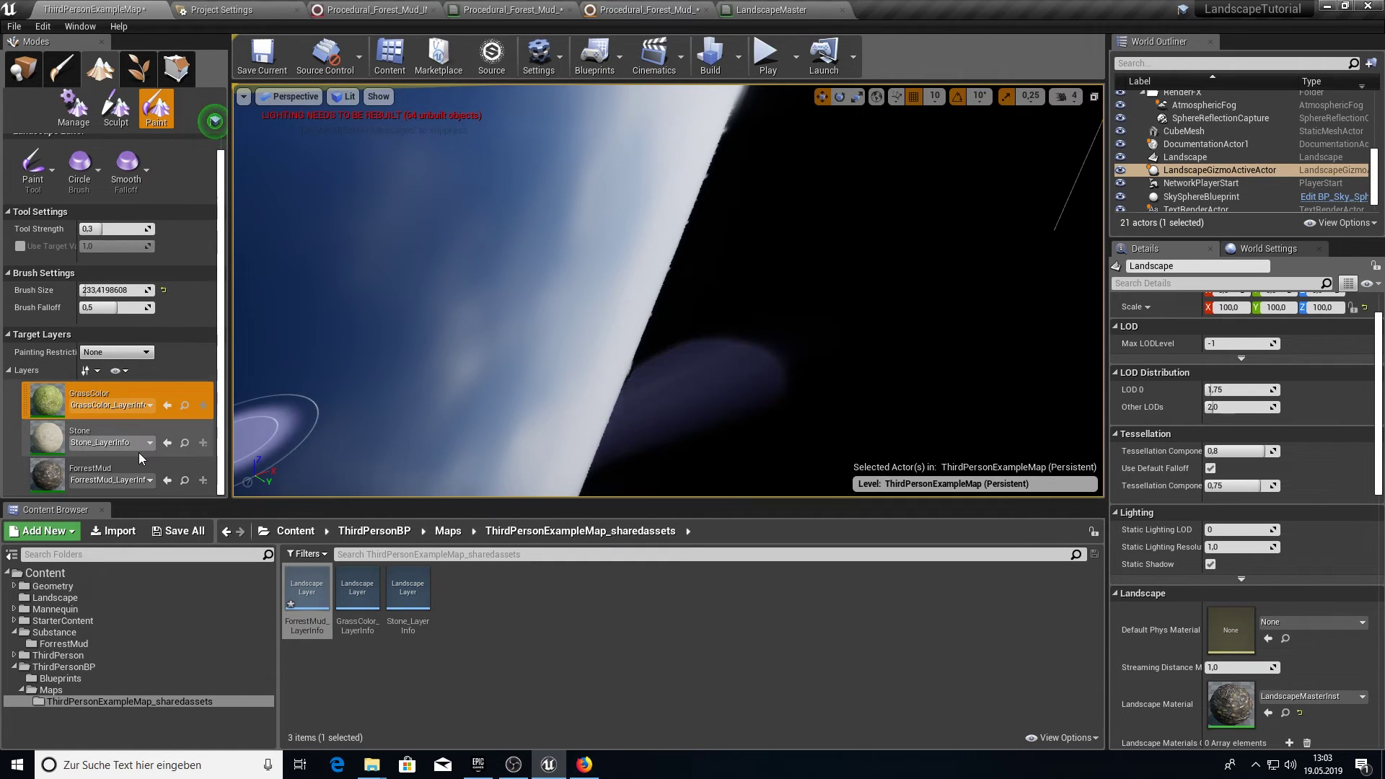
# In LandscapeMaster's Base Color Layer Blend, set the ForrestMud layer's Preview Weight to 0
pyautogui.click(747, 11)
pyautogui.moveTo(472, 190); pyautogui.dragTo(560, 331, button='right')
pyautogui.scroll(-3, 560, 331)
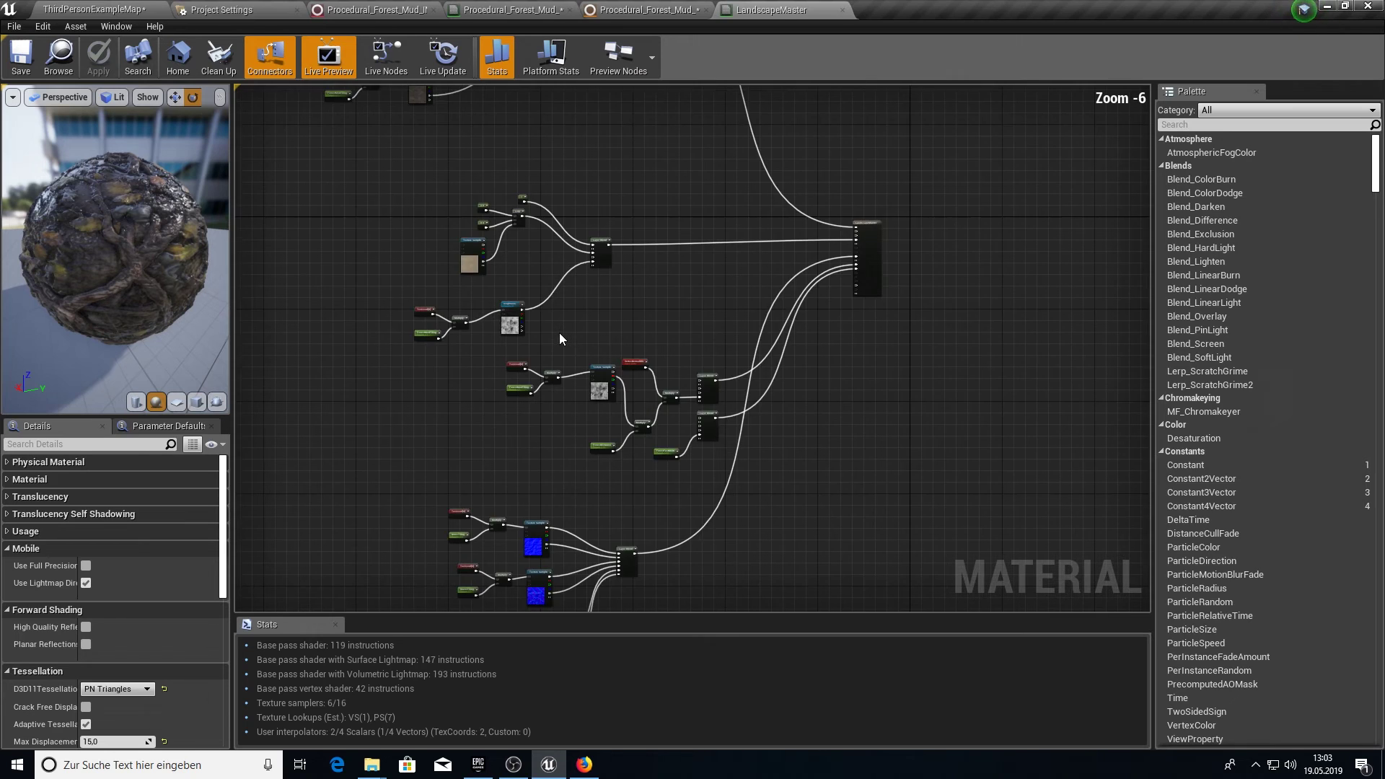
pyautogui.scroll(2, 680, 357)
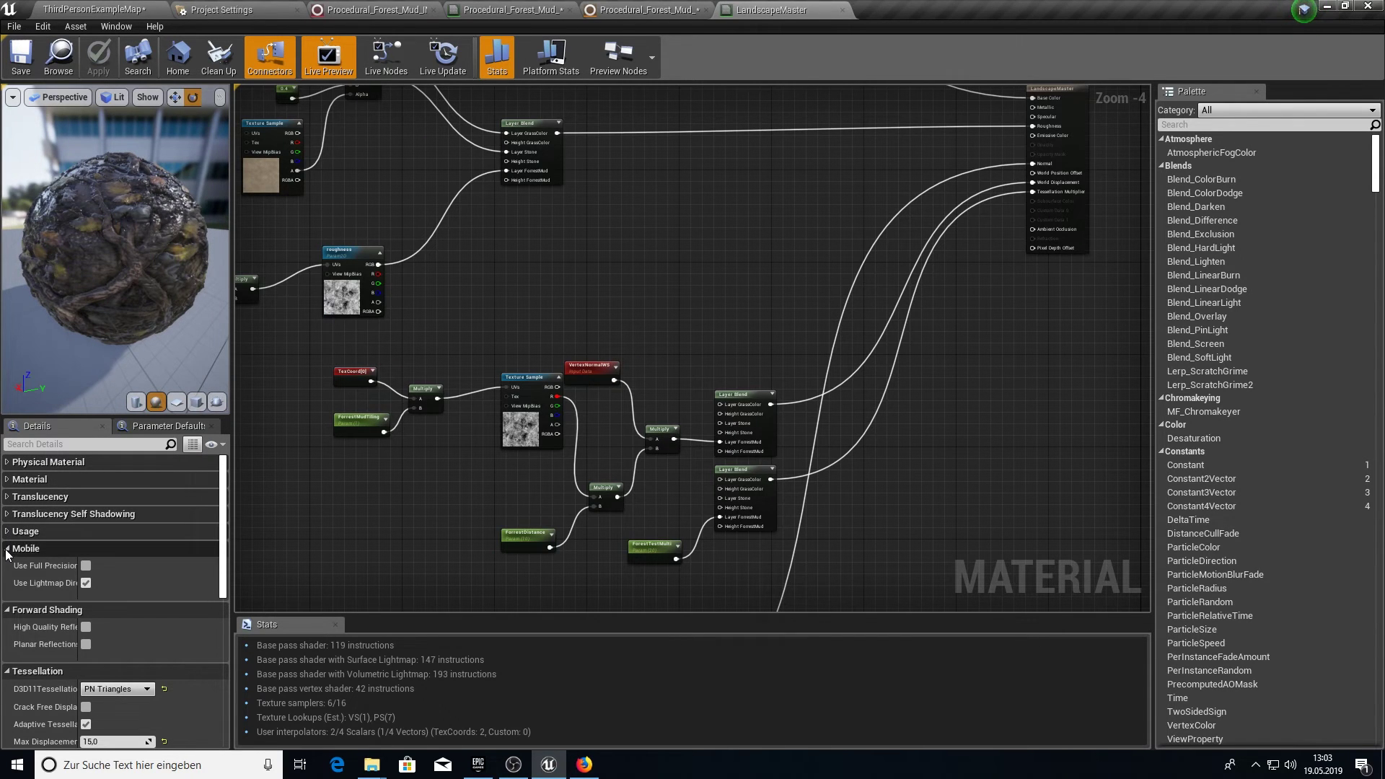
pyautogui.click(28, 549)
pyautogui.scroll(-3, 557, 428)
pyautogui.moveTo(582, 225); pyautogui.dragTo(566, 305, button='right')
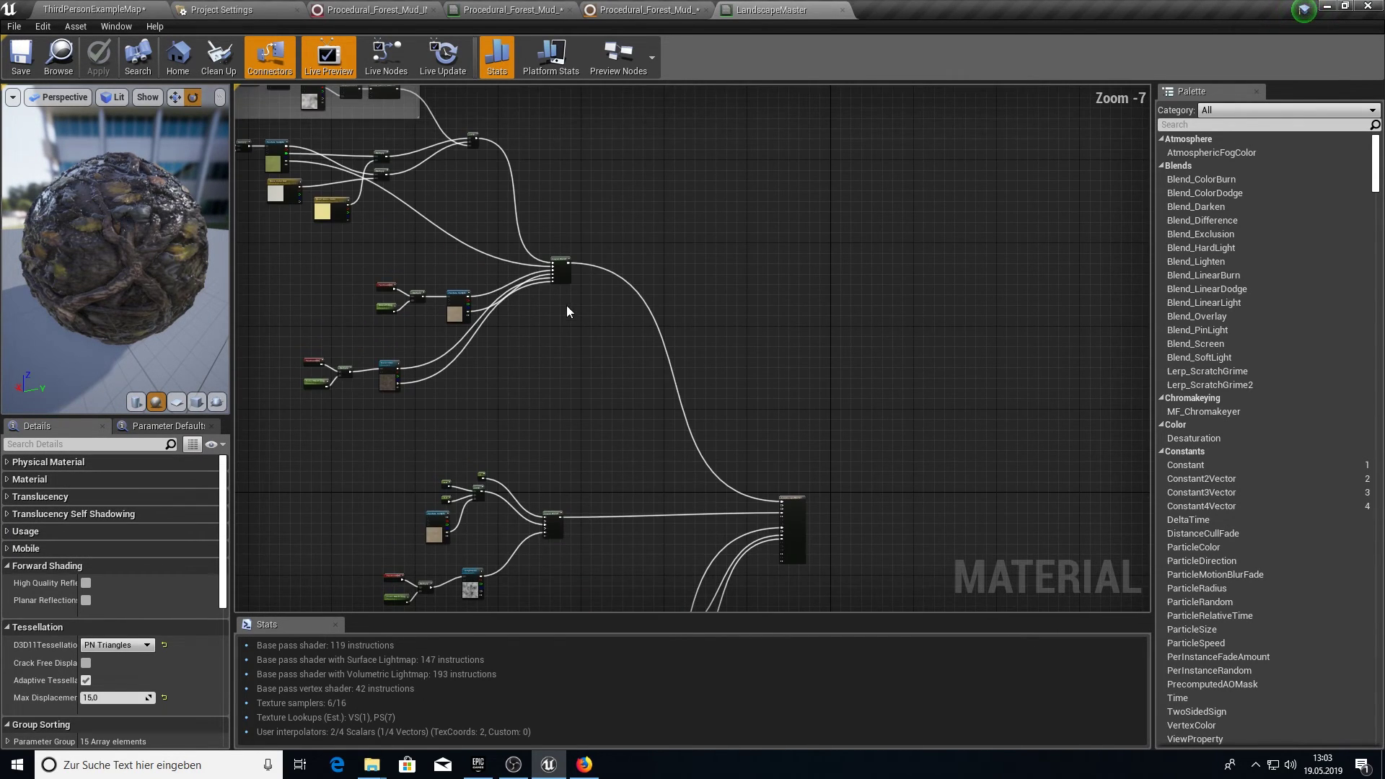
pyautogui.scroll(2, 566, 305)
pyautogui.click(567, 245)
pyautogui.click(101, 587)
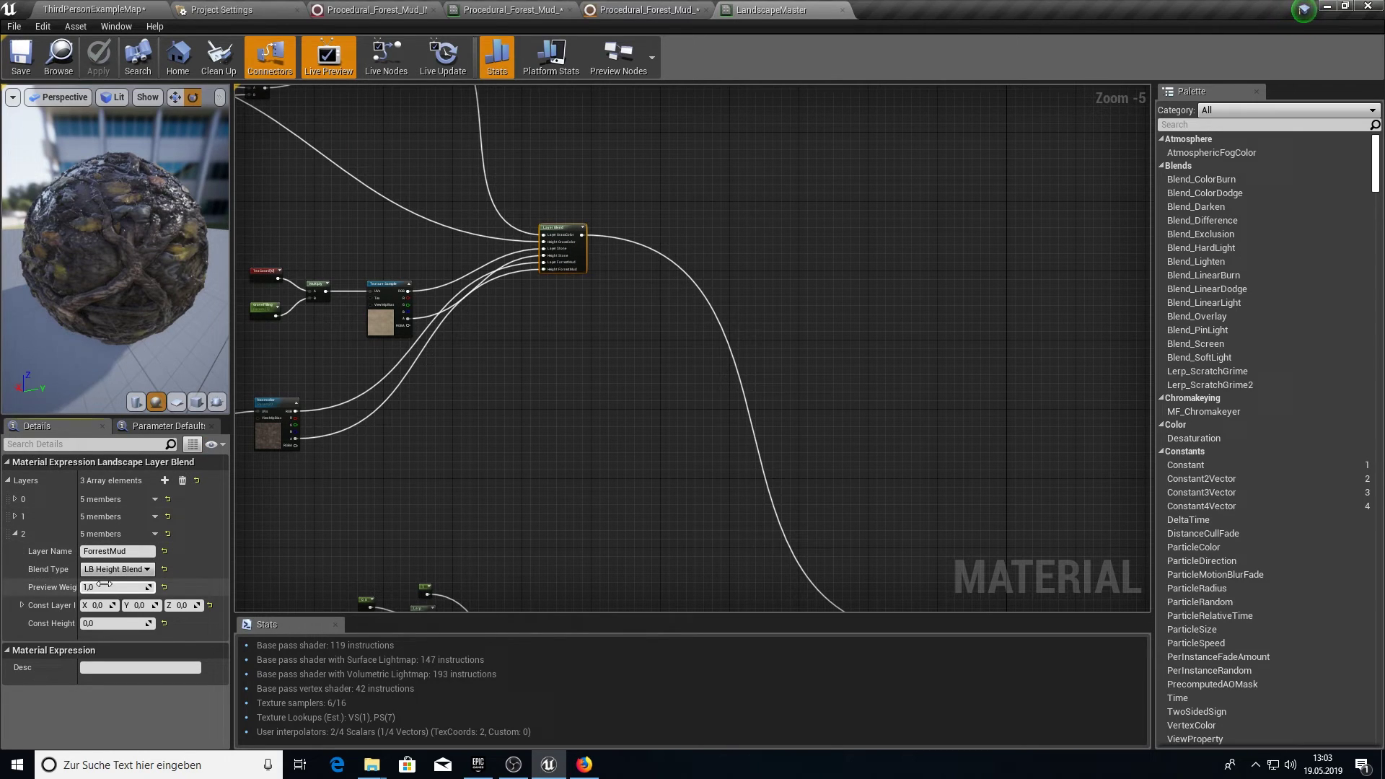
pyautogui.write('0')
pyautogui.press('Return')
# Set the GrassColor layer's Preview Weight to 1 in the Base Color Layer Blend
pyautogui.click(15, 500)
pyautogui.click(115, 553)
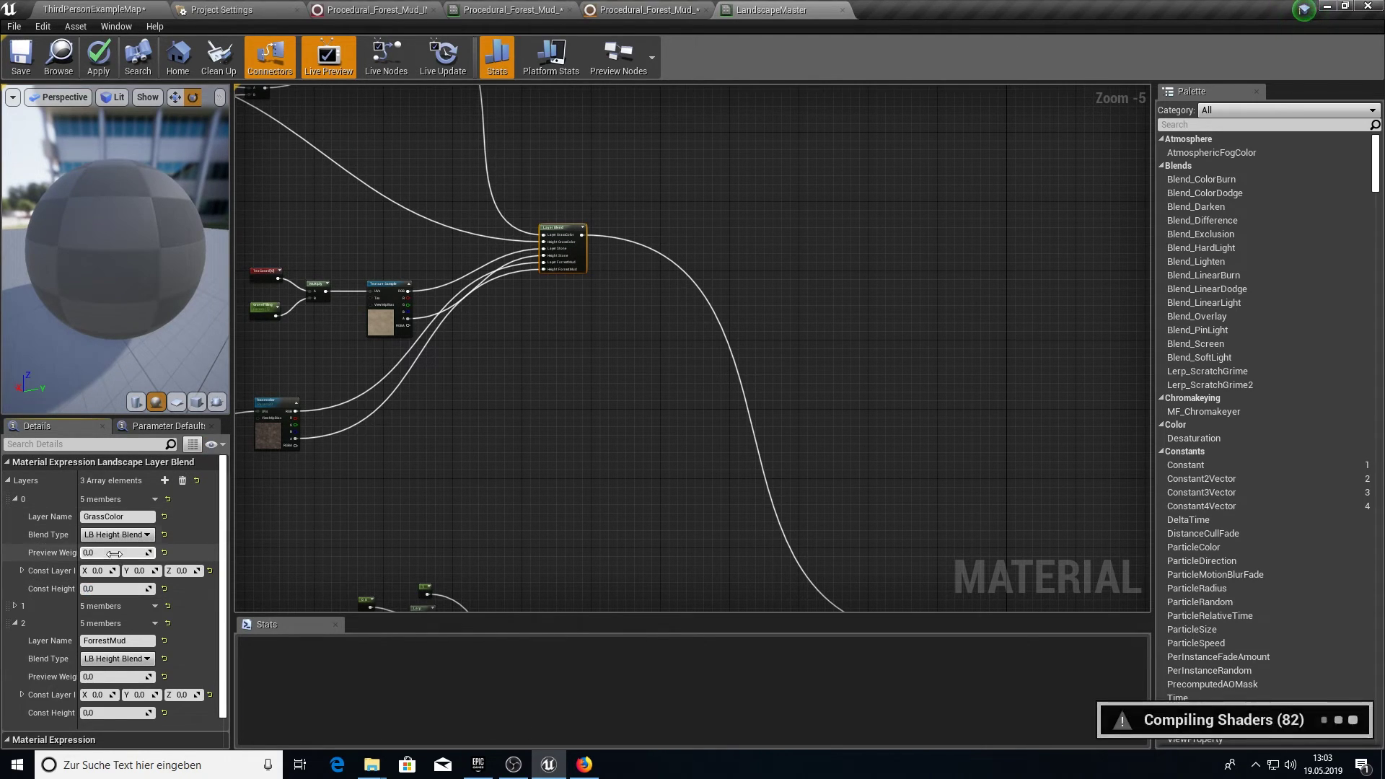
pyautogui.write('1')
pyautogui.moveTo(553, 603); pyautogui.dragTo(546, 334, button='right')
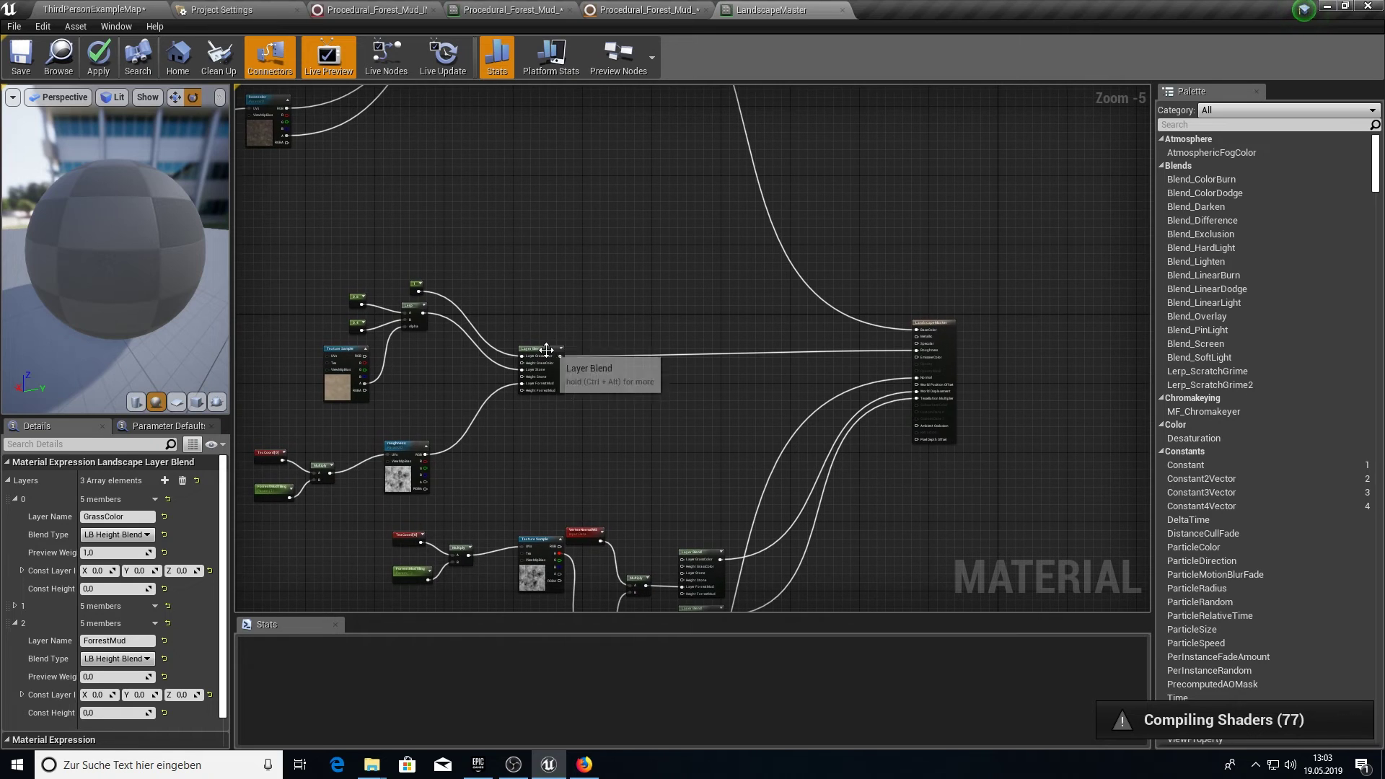
# Set GrassColor's Preview Weight to 1 and ForrestMud's to 0 in the Layer Blends feeding Roughness and World Displacement
pyautogui.click(545, 350)
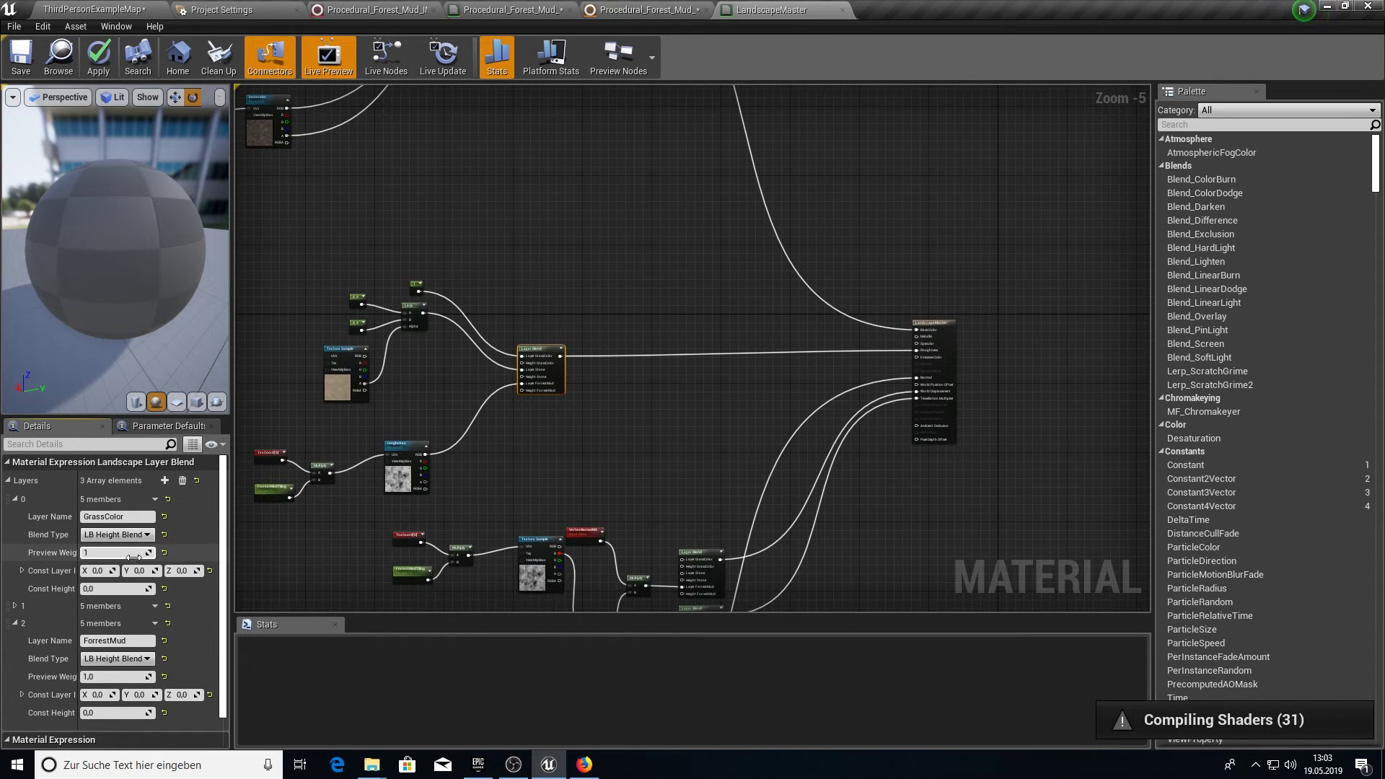
pyautogui.moveTo(540, 496); pyautogui.dragTo(492, 324, button='right')
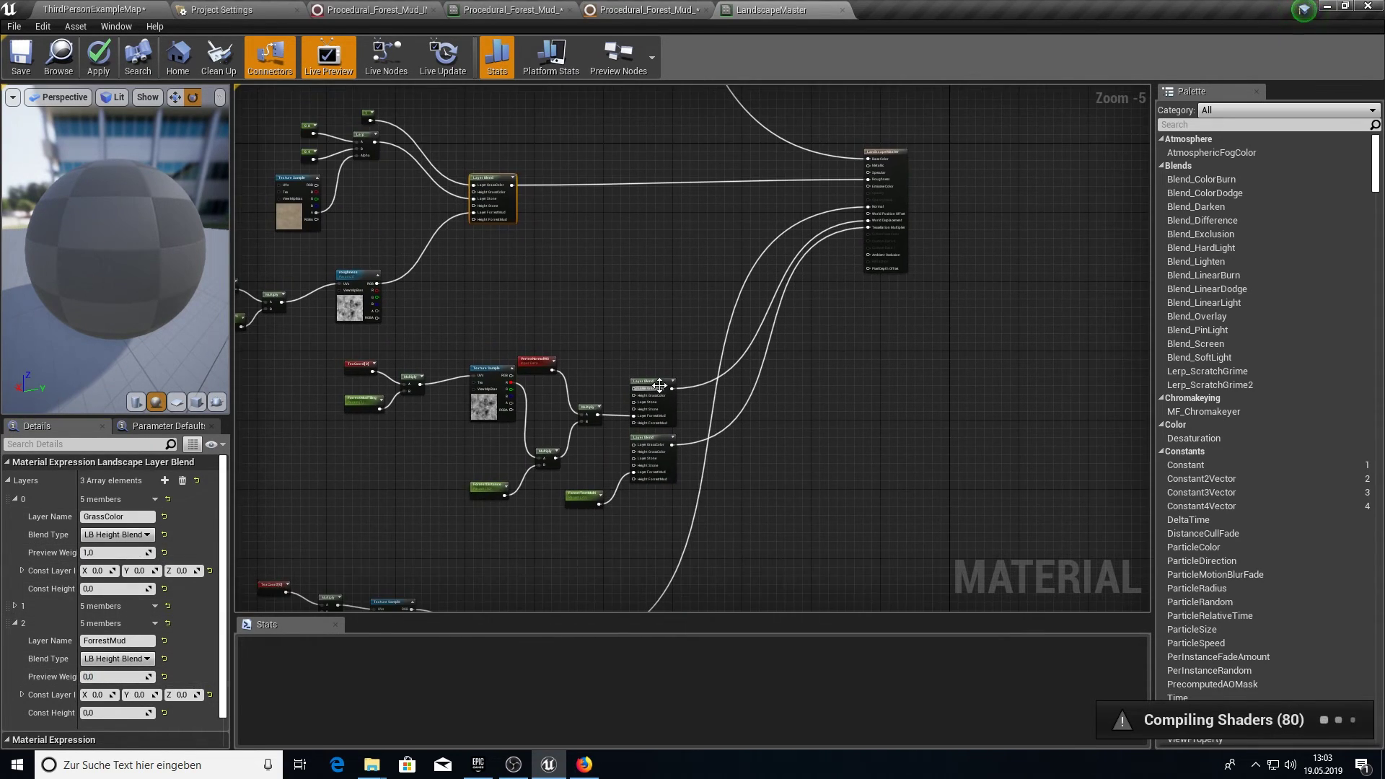
pyautogui.click(658, 383)
pyautogui.click(120, 552)
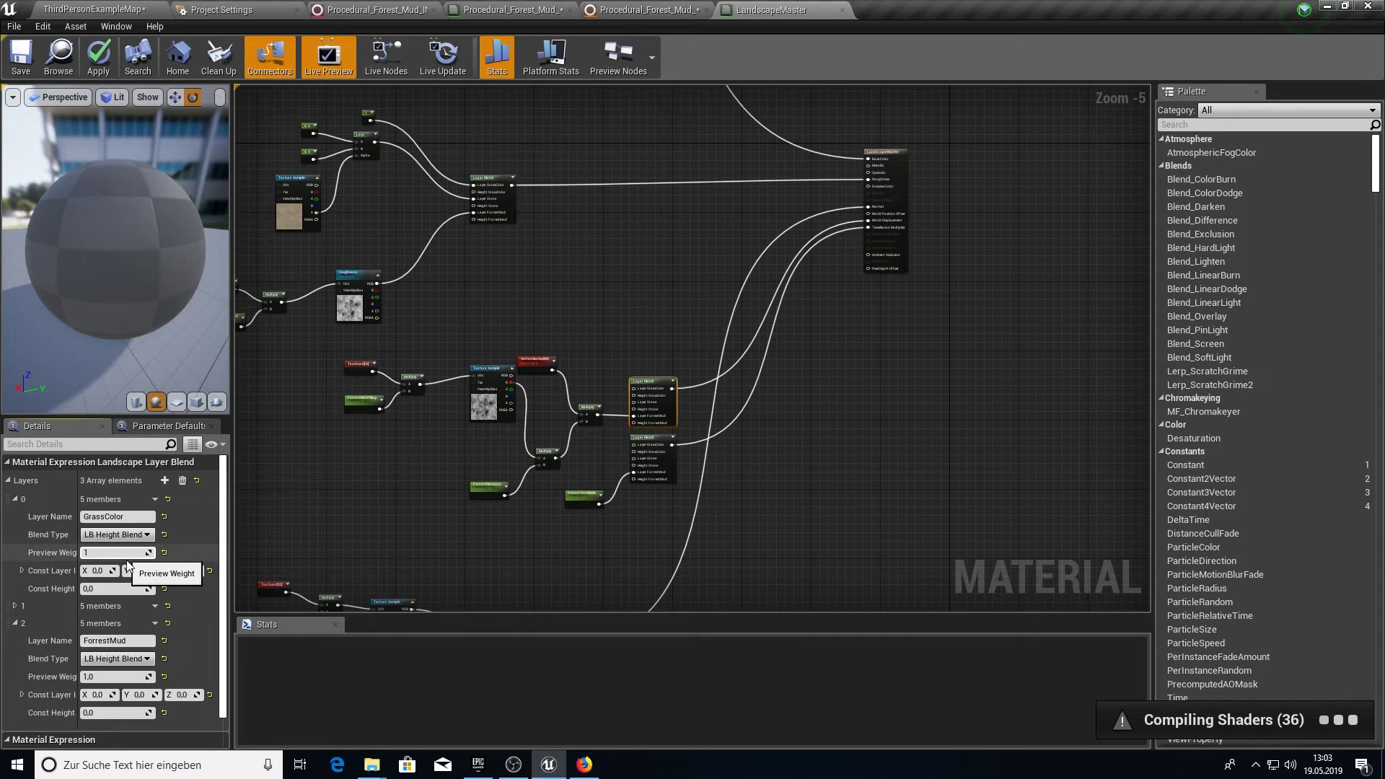
pyautogui.press('Return')
# Set GrassColor's Preview Weight to 1 and ForrestMud's to 0 in the Layer Blend feeding Tessellation Multiplier
pyautogui.click(653, 454)
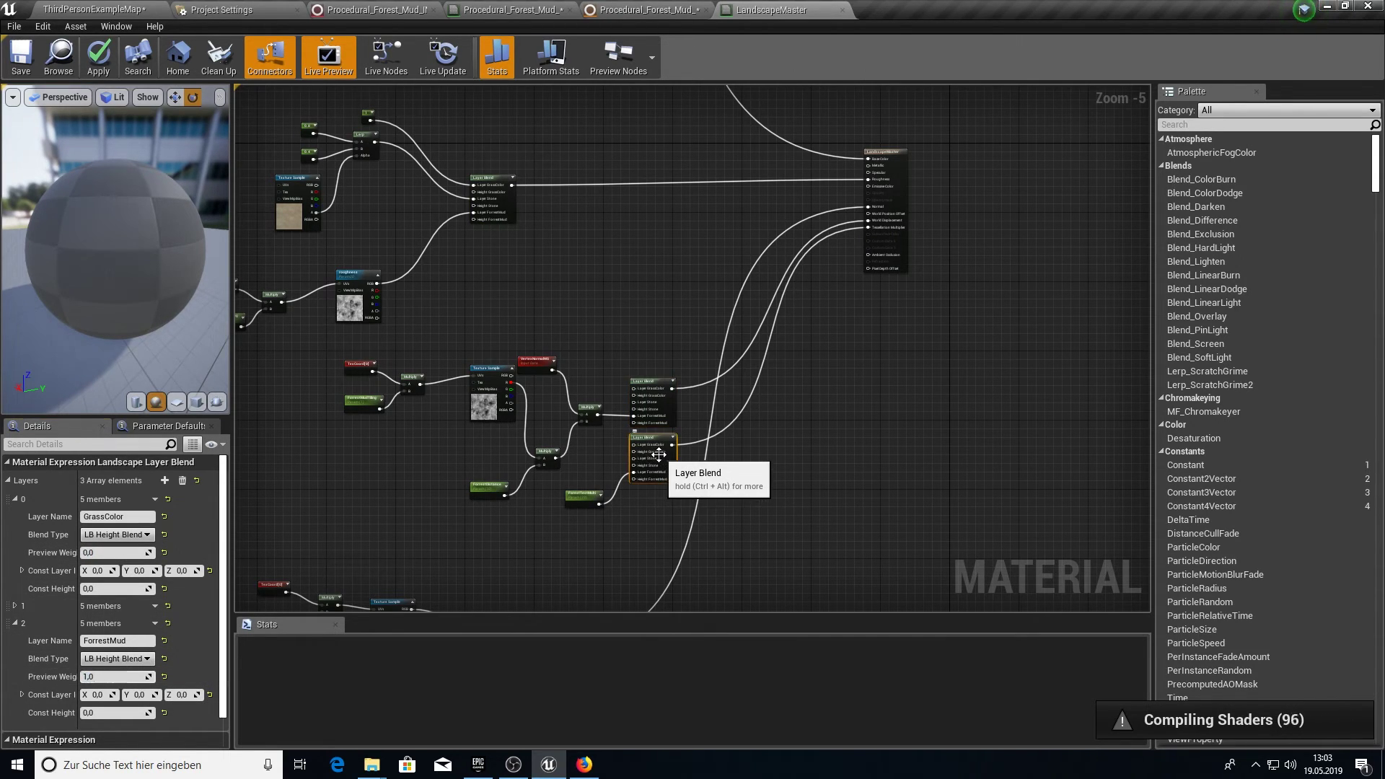
pyautogui.write('1')
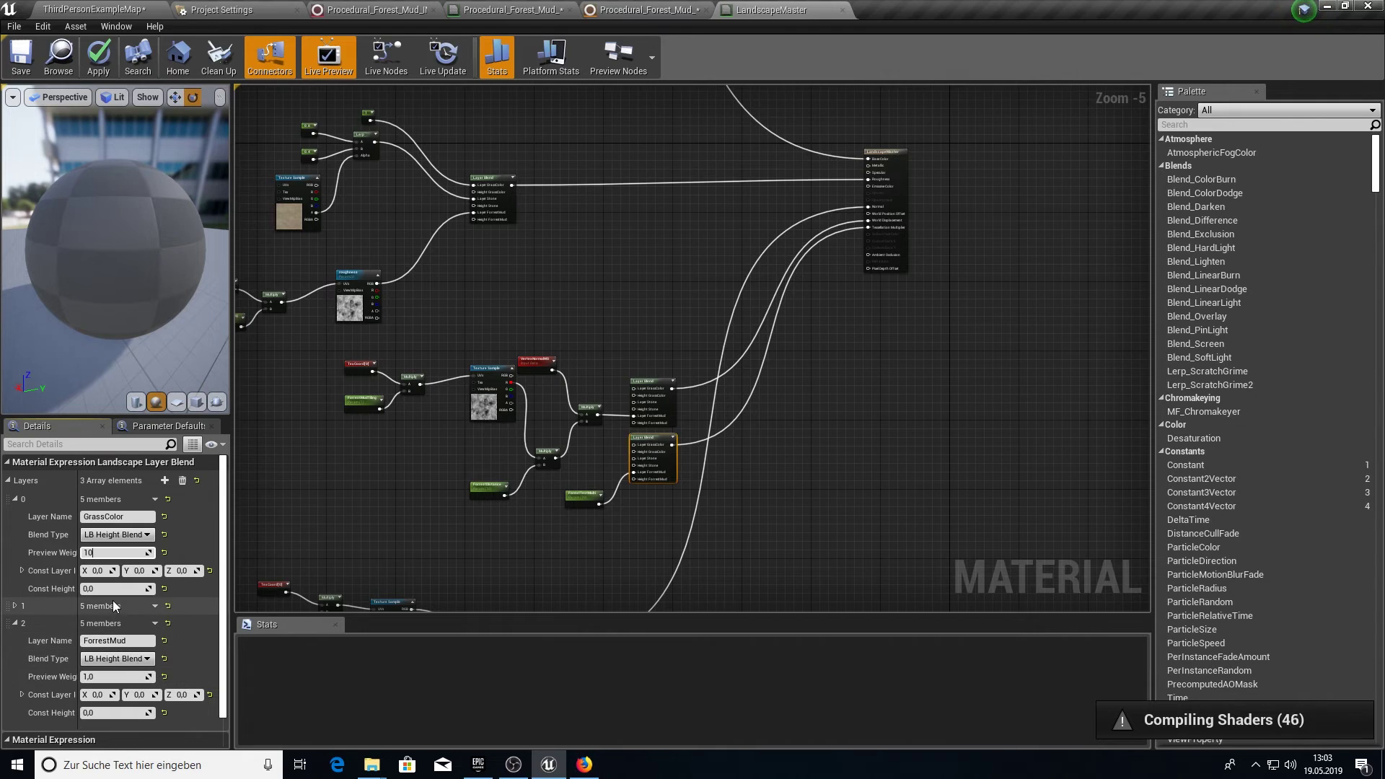
pyautogui.click(119, 677)
pyautogui.write('0')
# Set GrassColor's Preview Weight to 1 and ForrestMud's to 0 in the Normal Layer Blend, and apply the material changes
pyautogui.moveTo(596, 601); pyautogui.dragTo(546, 374, button='right')
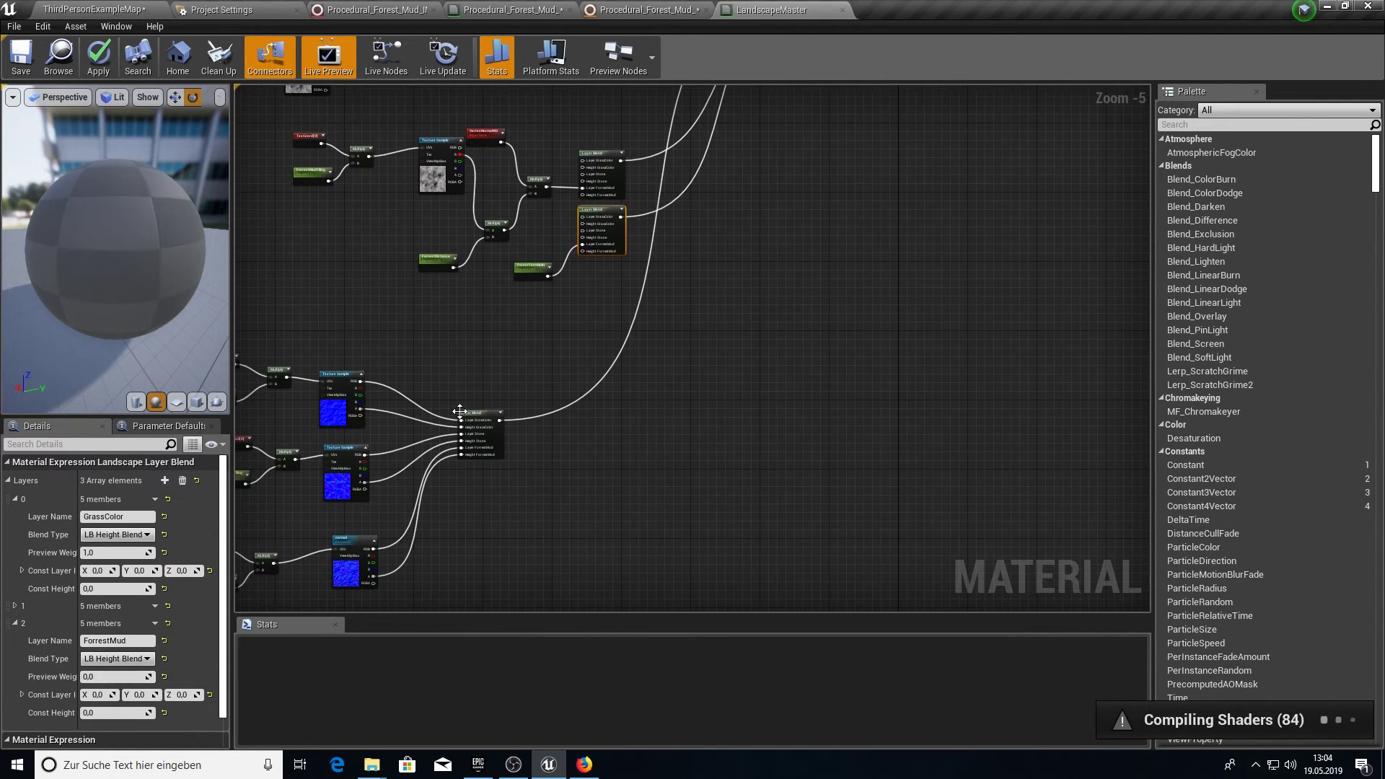
pyautogui.click(480, 422)
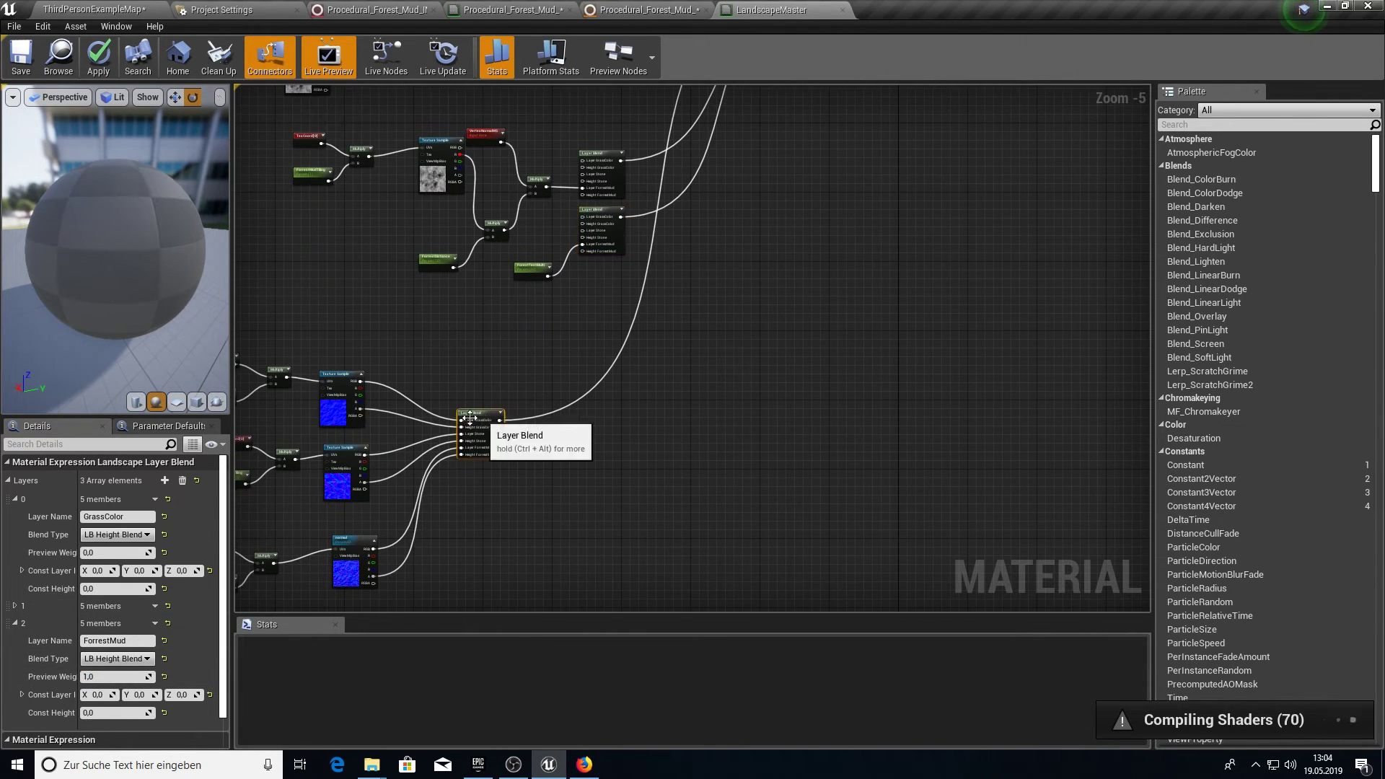
pyautogui.click(126, 677)
pyautogui.write('0')
pyautogui.press('Return')
pyautogui.click(98, 63)
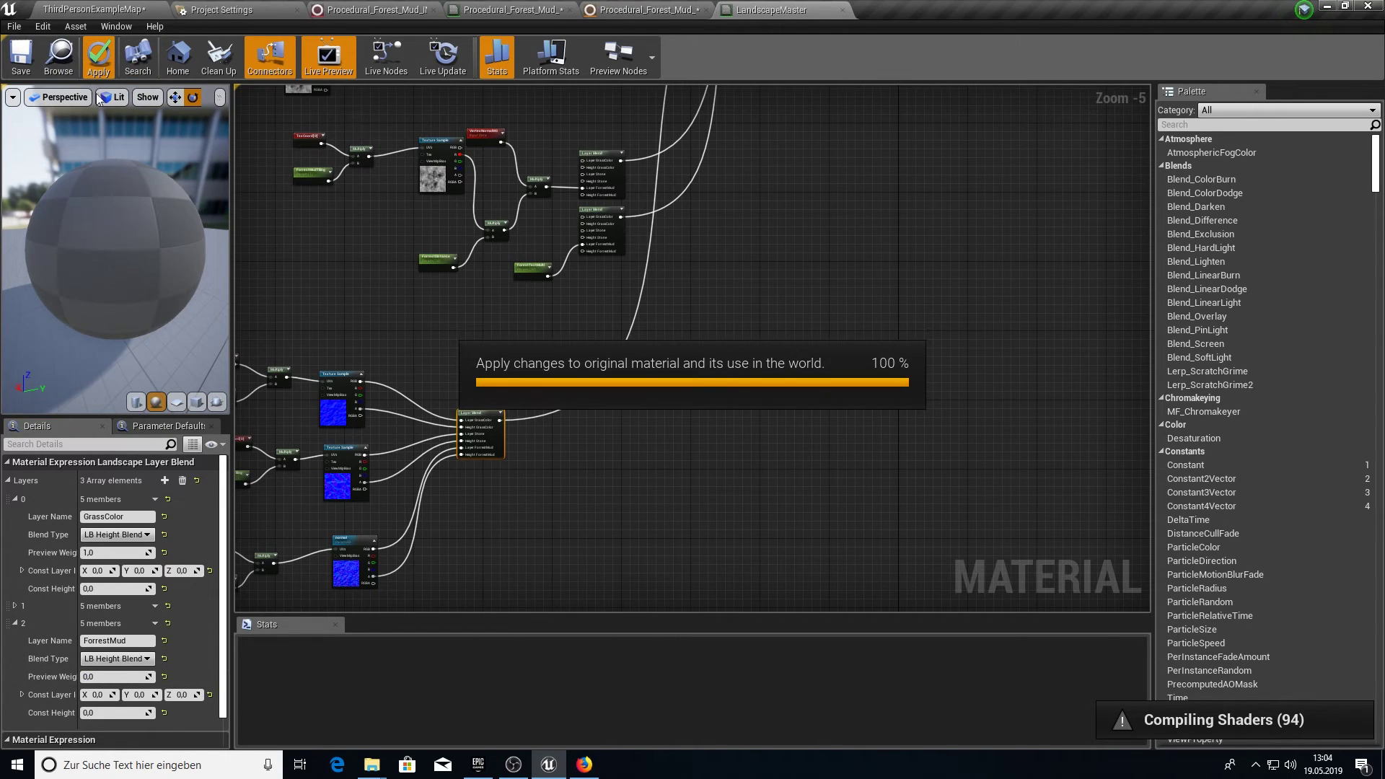
pyautogui.click(585, 383)
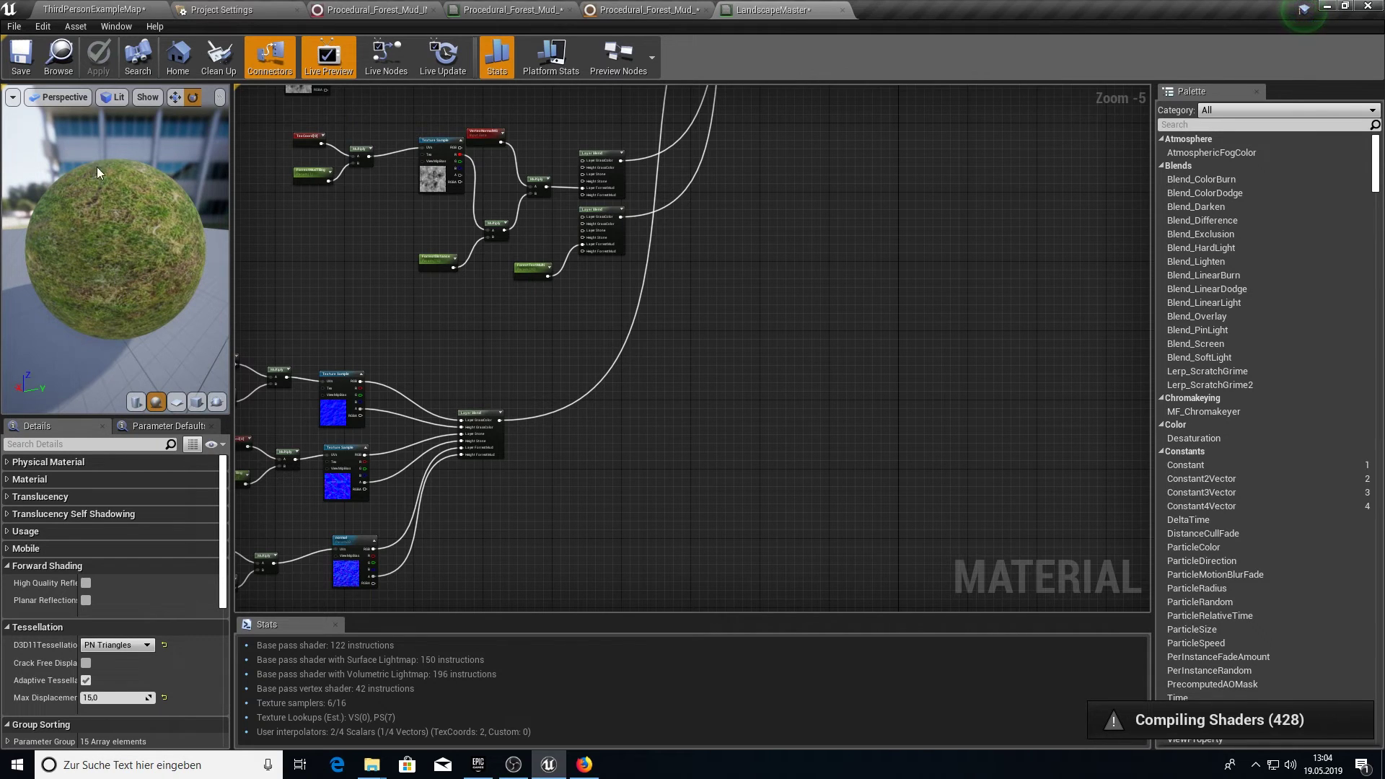
# In the level, paint a patch of the ForrestMud layer on the grass beside the gravel path
pyautogui.click(94, 7)
pyautogui.moveTo(610, 271); pyautogui.dragTo(707, 238, button='right')
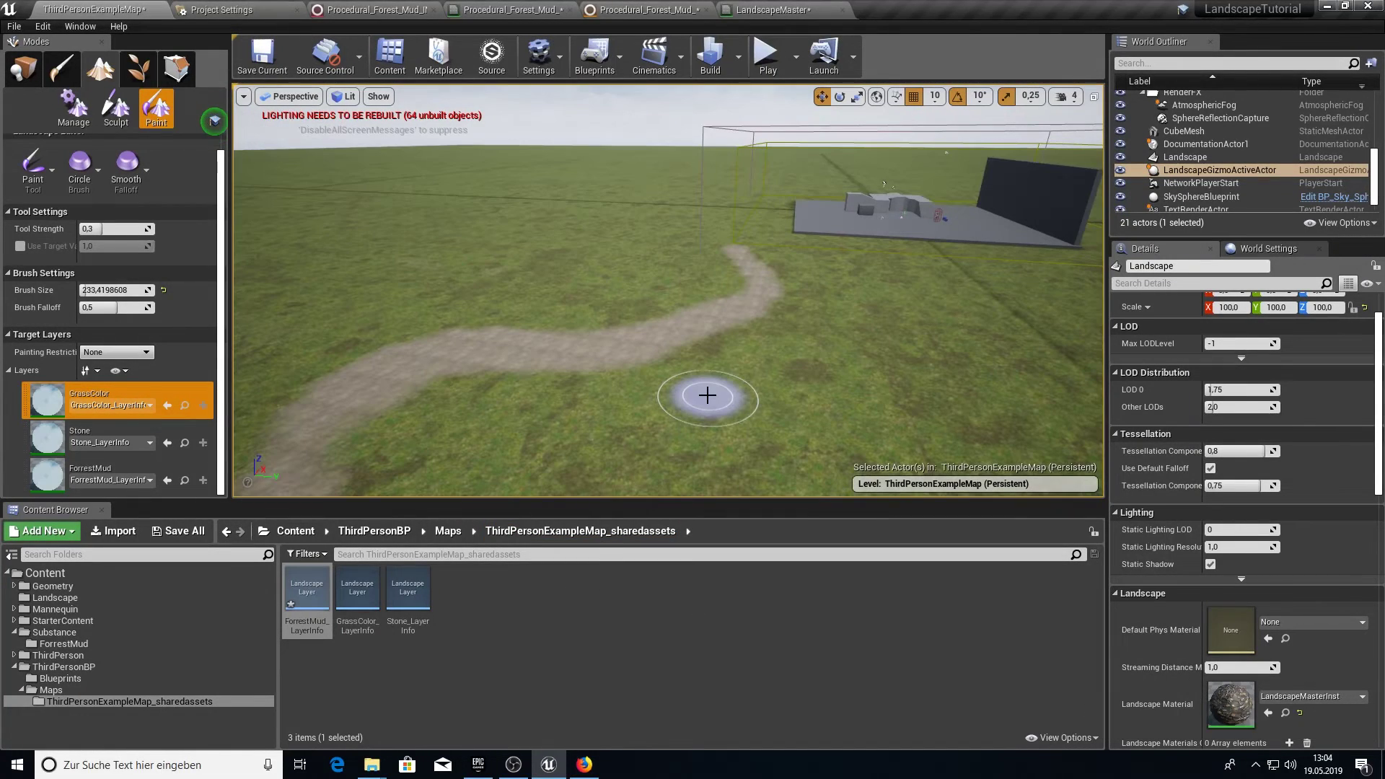
pyautogui.click(134, 467)
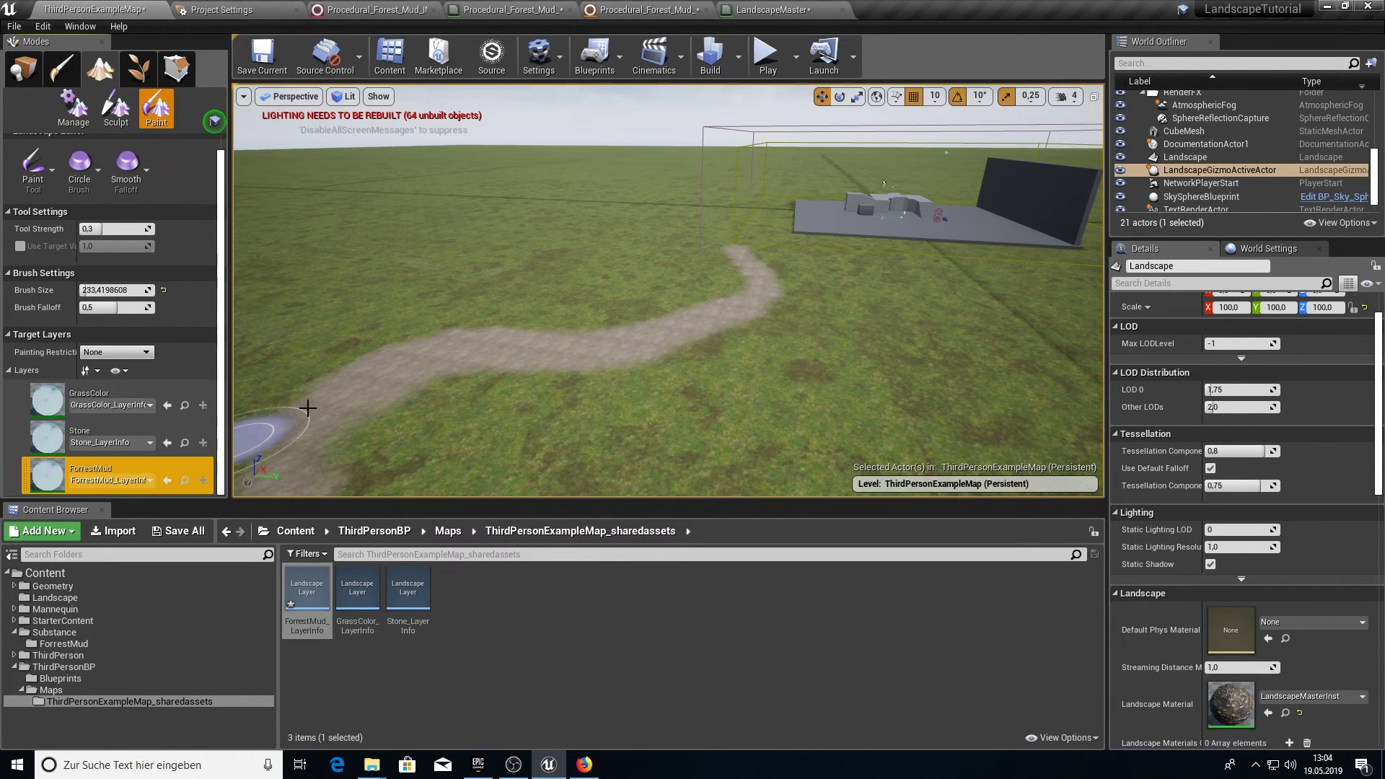
pyautogui.moveTo(716, 329)
pyautogui.mouseDown(button='right')
pyautogui.moveTo(744, 404)
pyautogui.moveTo(715, 328)
pyautogui.mouseUp(button='right')
pyautogui.moveTo(715, 328)
pyautogui.mouseDown()
pyautogui.moveTo(575, 357)
pyautogui.moveTo(627, 216)
pyautogui.moveTo(1048, 208)
pyautogui.moveTo(998, 344)
pyautogui.moveTo(767, 315)
pyautogui.mouseUp()
pyautogui.moveTo(767, 316)
pyautogui.mouseDown(button='right')
pyautogui.moveTo(715, 253)
pyautogui.moveTo(761, 311)
pyautogui.moveTo(714, 390)
pyautogui.moveTo(767, 310)
pyautogui.mouseUp(button='right')
pyautogui.scroll(-5, 770, 312)
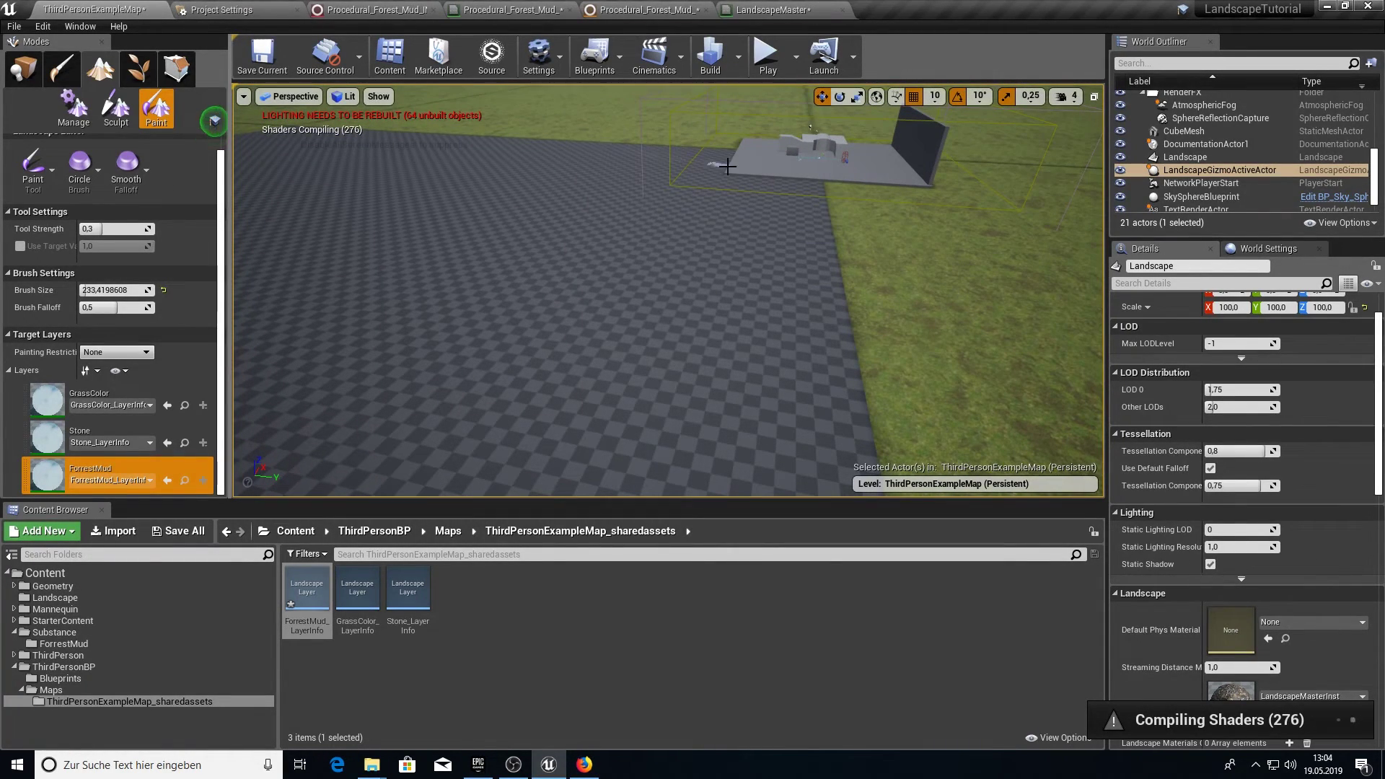
pyautogui.moveTo(727, 166); pyautogui.dragTo(685, 169, button='right')
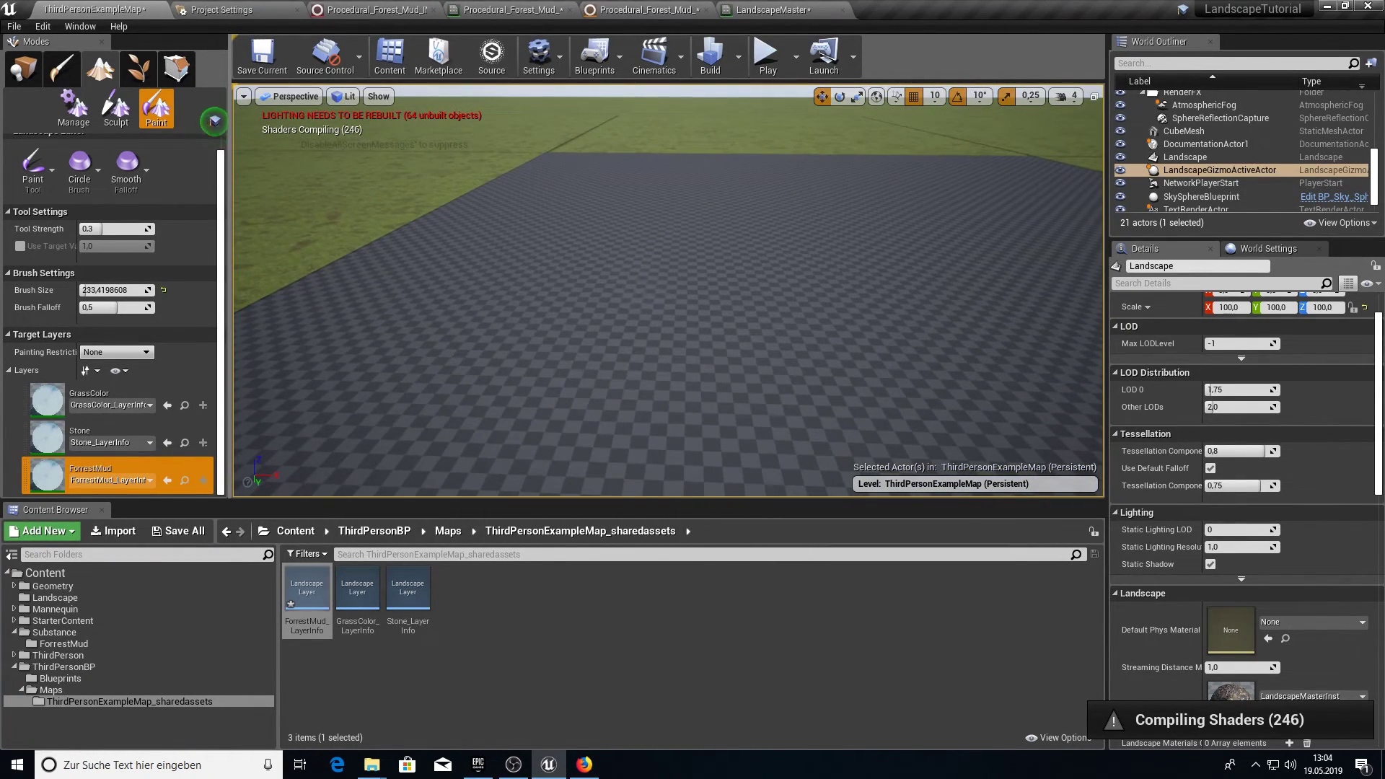
pyautogui.moveTo(686, 288); pyautogui.dragTo(815, 332, button='right')
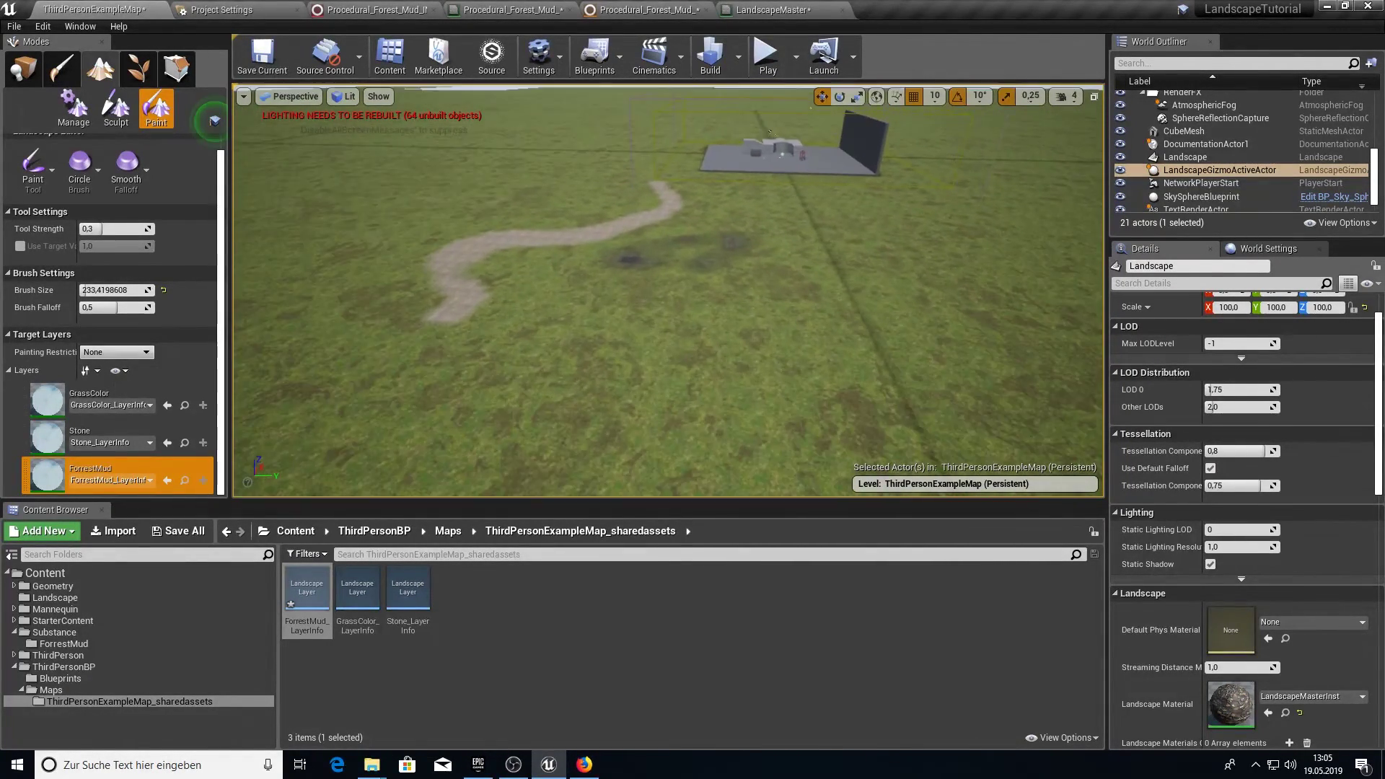
# Enlarge the painted ForrestMud patch on the grass near the gravel path
pyautogui.press('w')
pyautogui.moveTo(668, 290)
pyautogui.mouseDown(button='right')
pyautogui.moveTo(668, 259)
pyautogui.moveTo(668, 306)
pyautogui.moveTo(668, 246)
pyautogui.moveTo(668, 299)
pyautogui.moveTo(693, 266)
pyautogui.mouseUp(button='right')
pyautogui.press('s')
pyautogui.press('w')
pyautogui.press('s')
pyautogui.press('w')
pyautogui.press('s')
pyautogui.press('w')
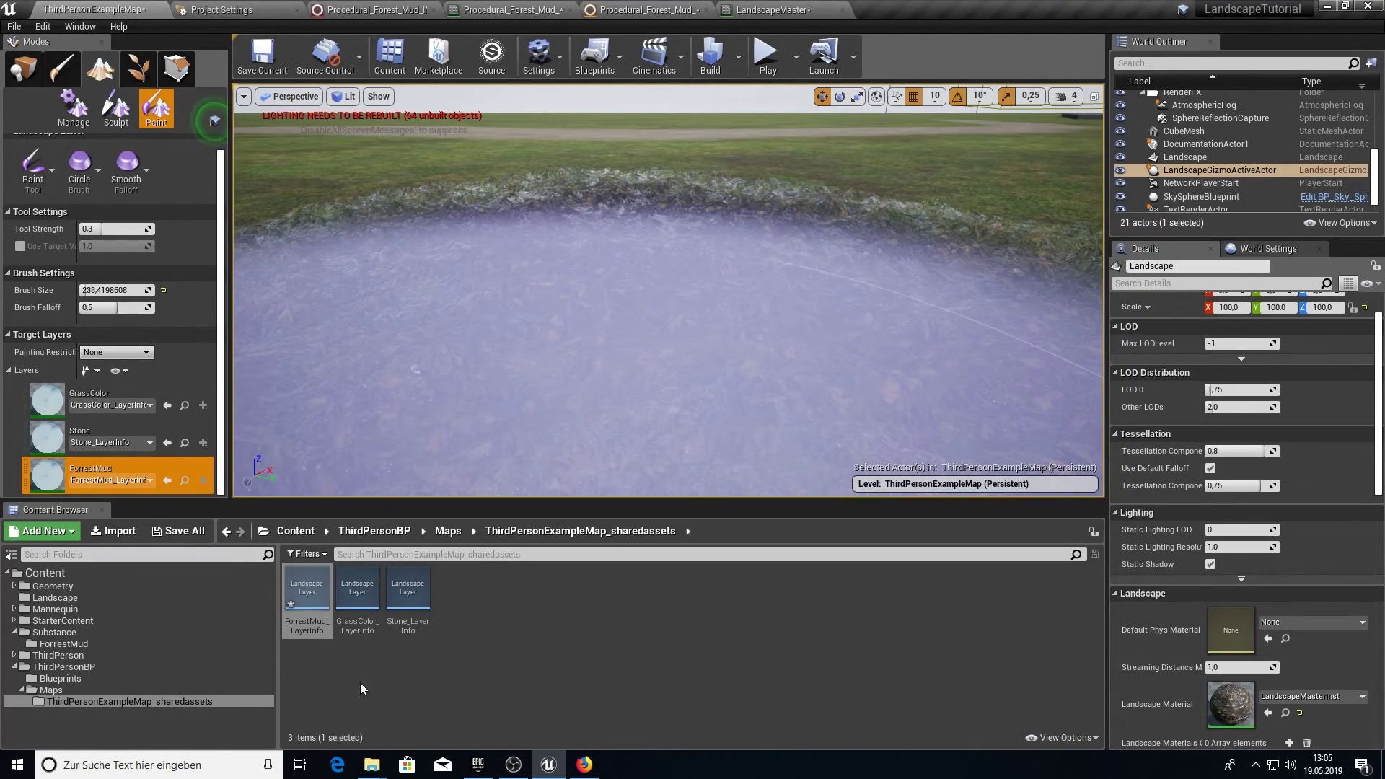
pyautogui.moveTo(538, 197)
pyautogui.mouseDown()
pyautogui.moveTo(921, 173)
pyautogui.moveTo(421, 195)
pyautogui.moveTo(822, 449)
pyautogui.moveTo(346, 202)
pyautogui.mouseUp()
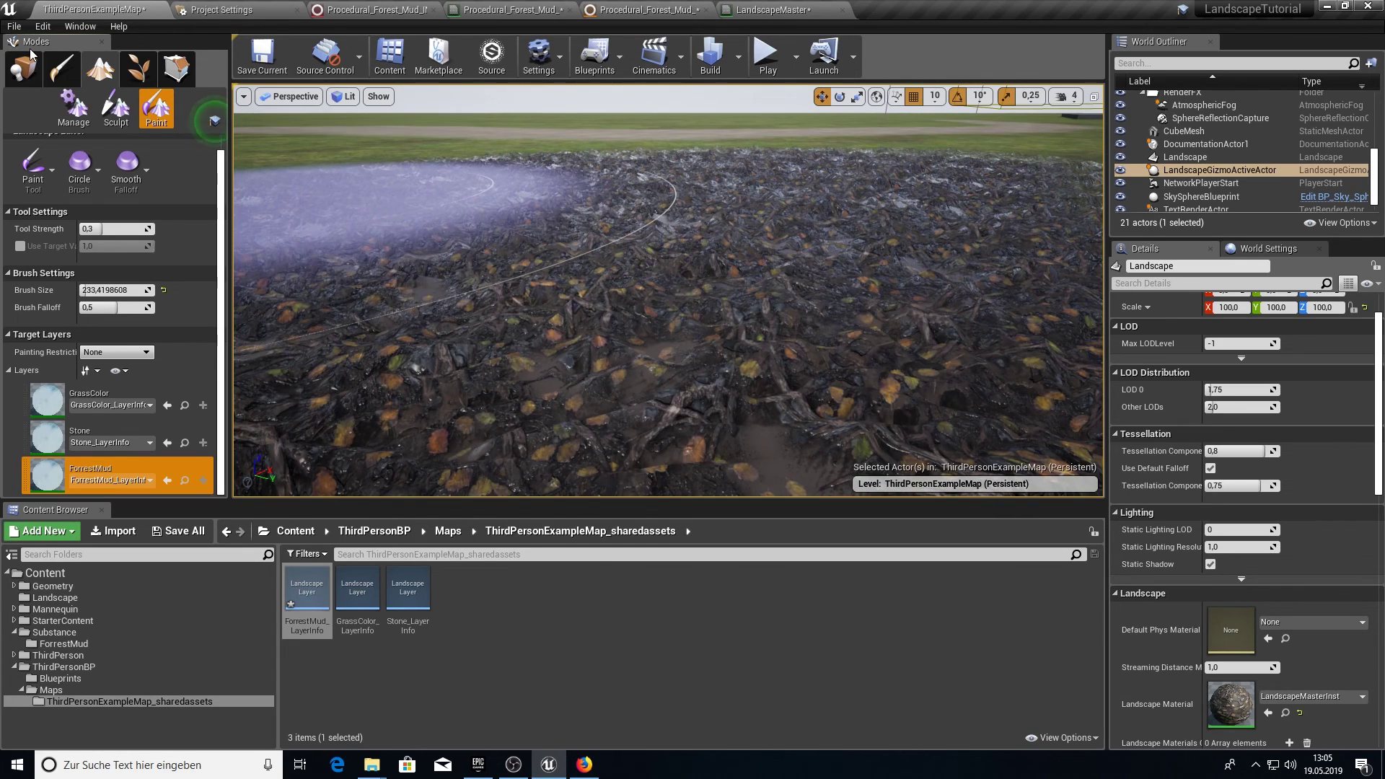
pyautogui.moveTo(606, 334); pyautogui.dragTo(606, 334, button='right')
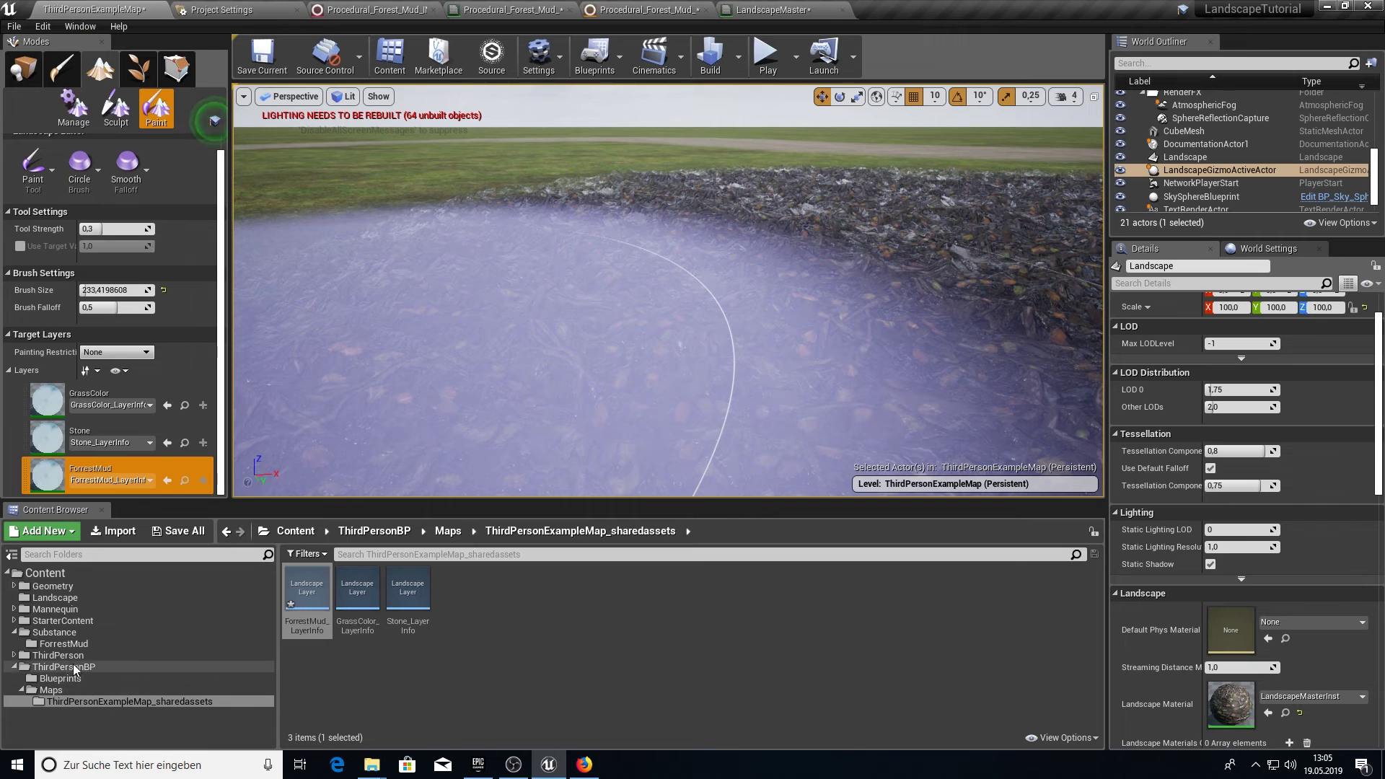
# Leave landscape painting and open LandscapeMasterInst from the Landscape folder, keeping the mud patch in view beside its window
pyautogui.click(60, 598)
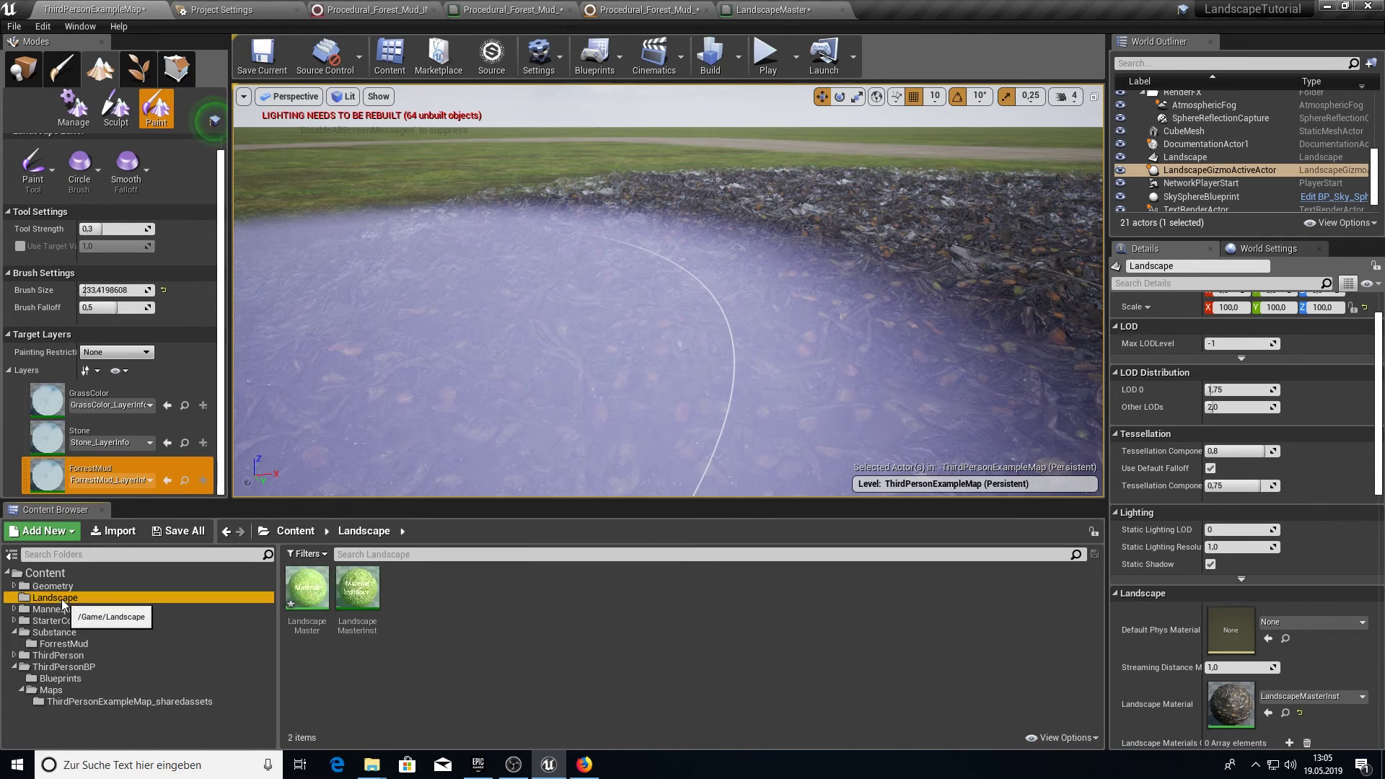
pyautogui.click(34, 79)
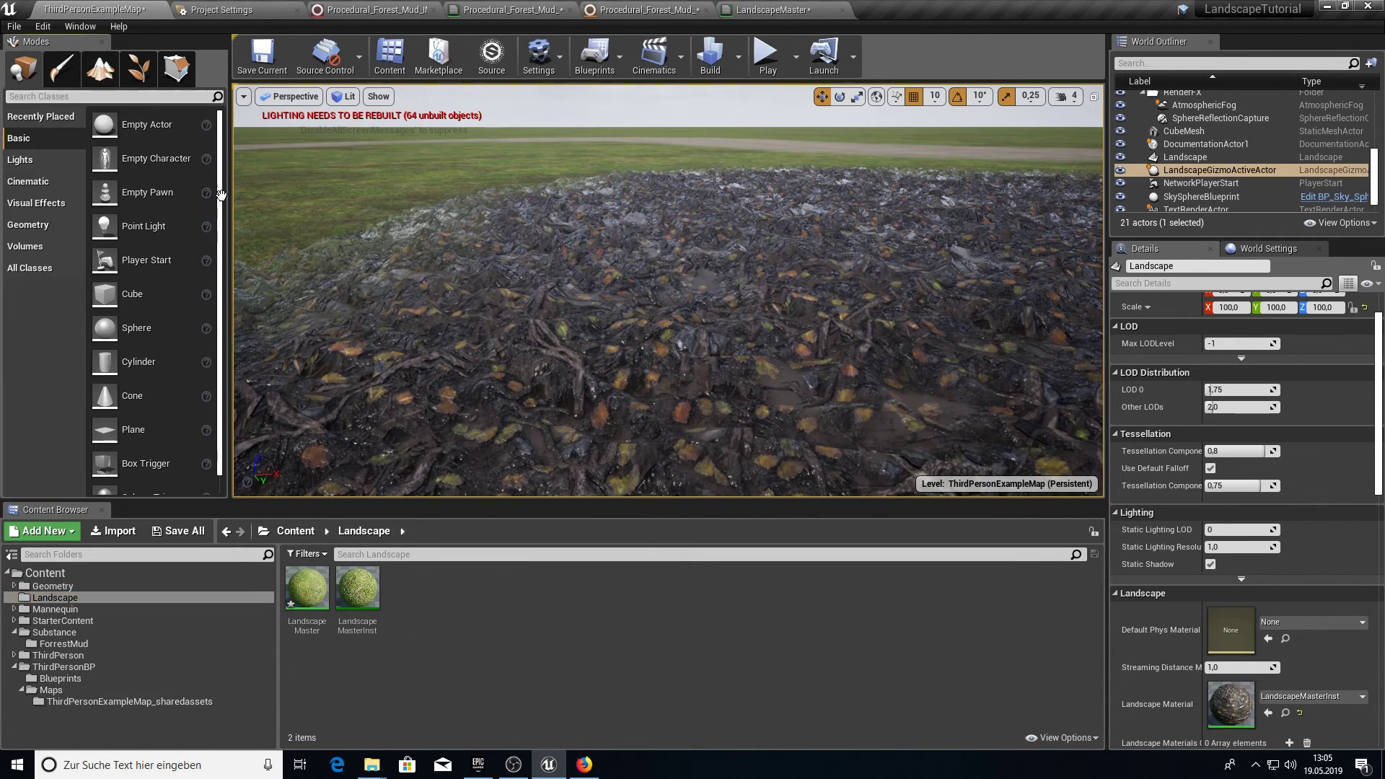
pyautogui.doubleClick(357, 588)
pyautogui.moveTo(685, 9); pyautogui.dragTo(786, 163)
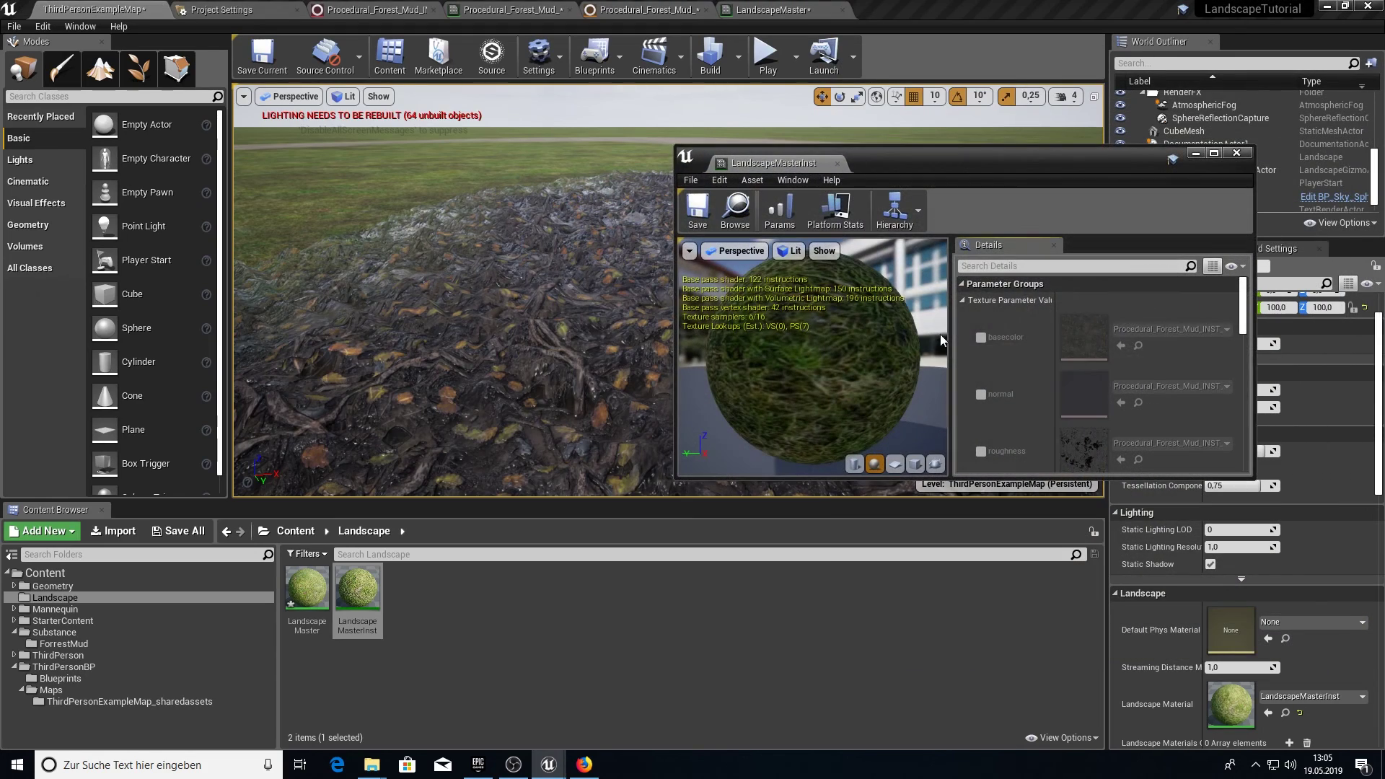
# Enable the ForestTestMulti, ForrestDistance and ForrestMudTiling parameter overrides in LandscapeMasterInst
pyautogui.scroll(-5, 1051, 323)
pyautogui.scroll(-2, 1055, 325)
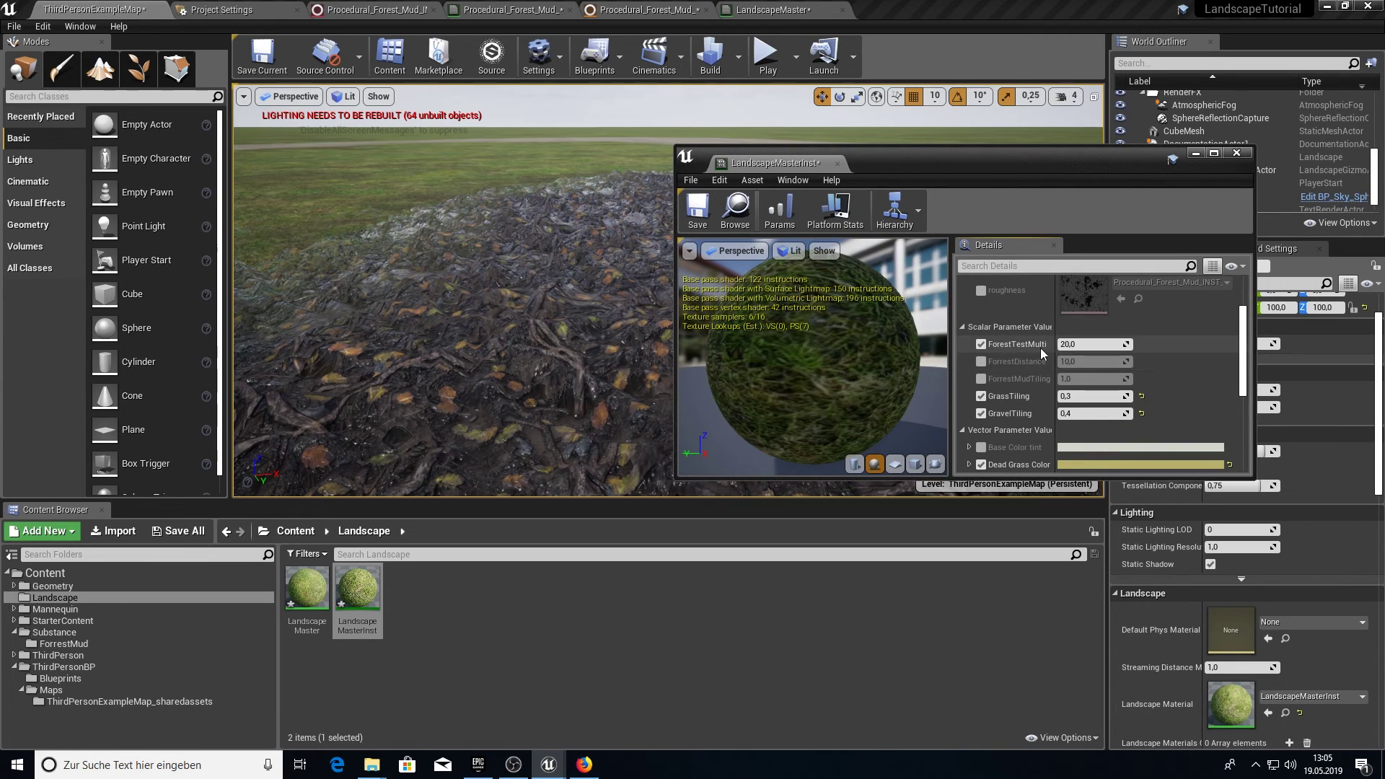
pyautogui.click(980, 366)
pyautogui.moveTo(969, 156); pyautogui.dragTo(1045, 162)
pyautogui.click(1057, 384)
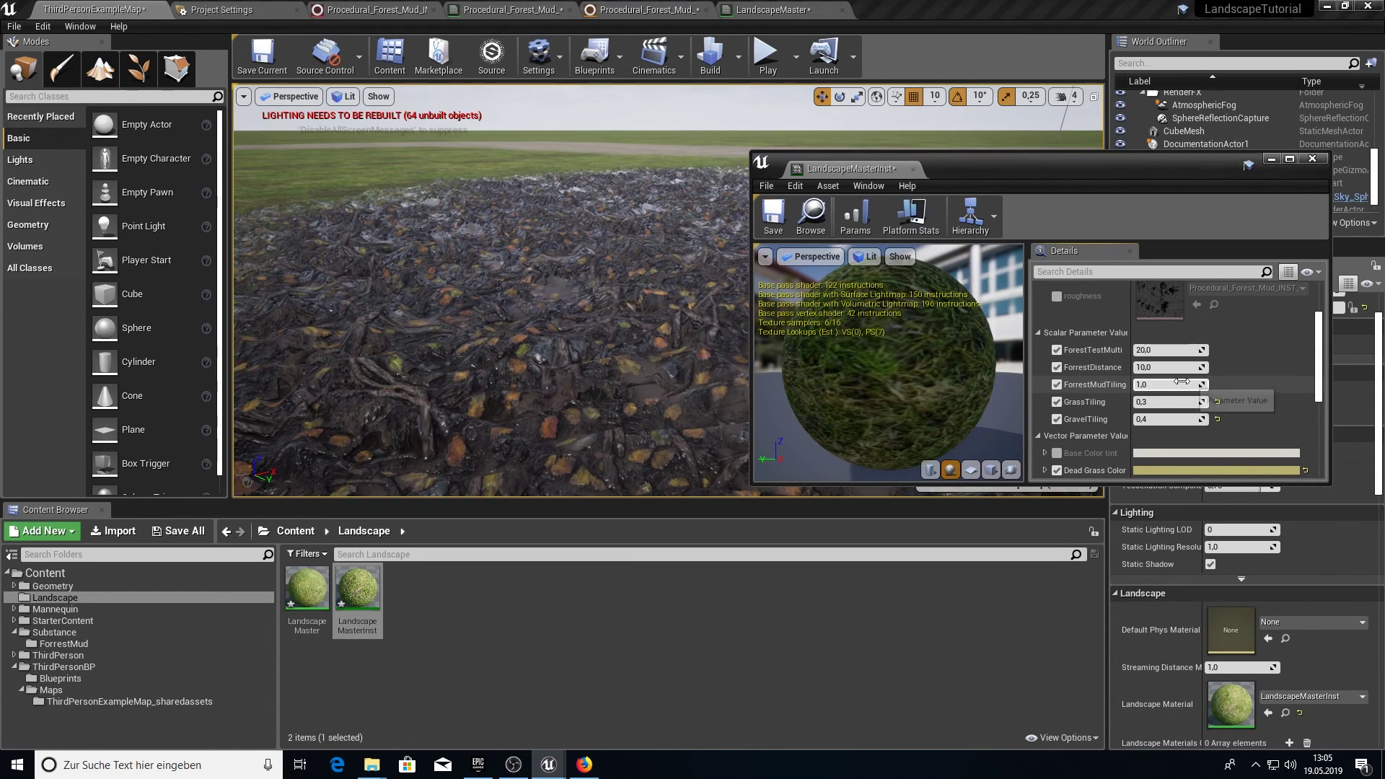
# Set ForrestMudTiling to 0,5 and check the mud's scale on the landscape
pyautogui.click(1158, 385)
pyautogui.write('0,5')
pyautogui.press('Return')
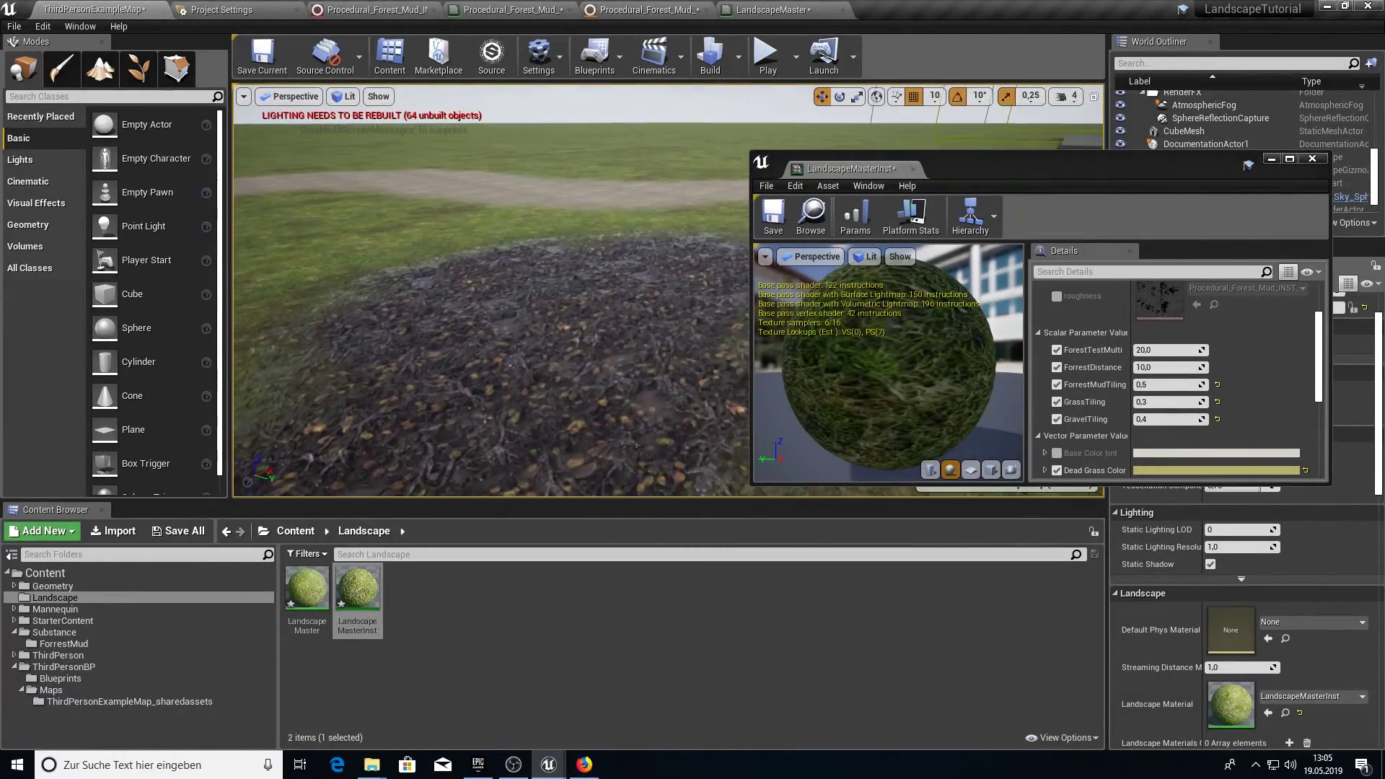
pyautogui.moveTo(491, 325); pyautogui.dragTo(490, 289, button='right')
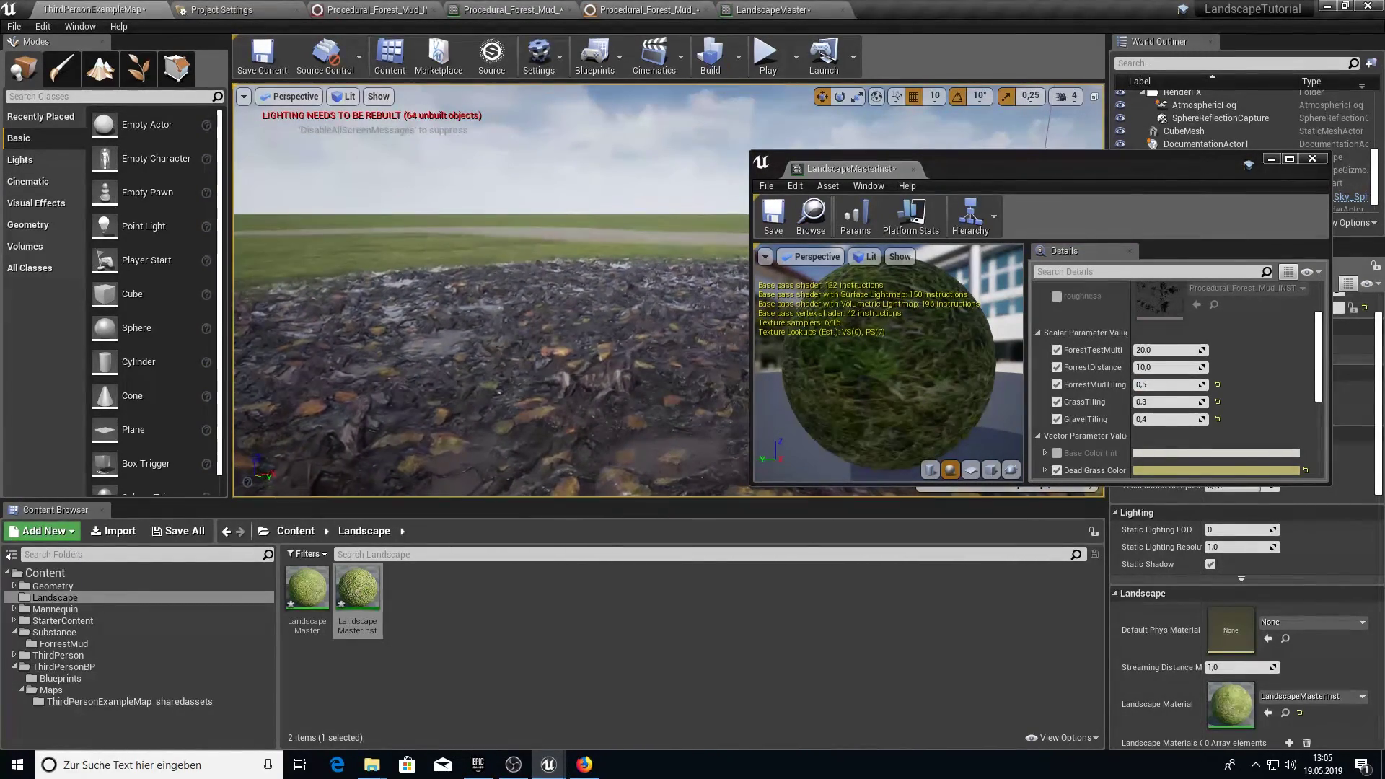
# Try ForestTestMulti at 10 and 1 while comparing the mud's detail, and set it to 5
pyautogui.click(1183, 349)
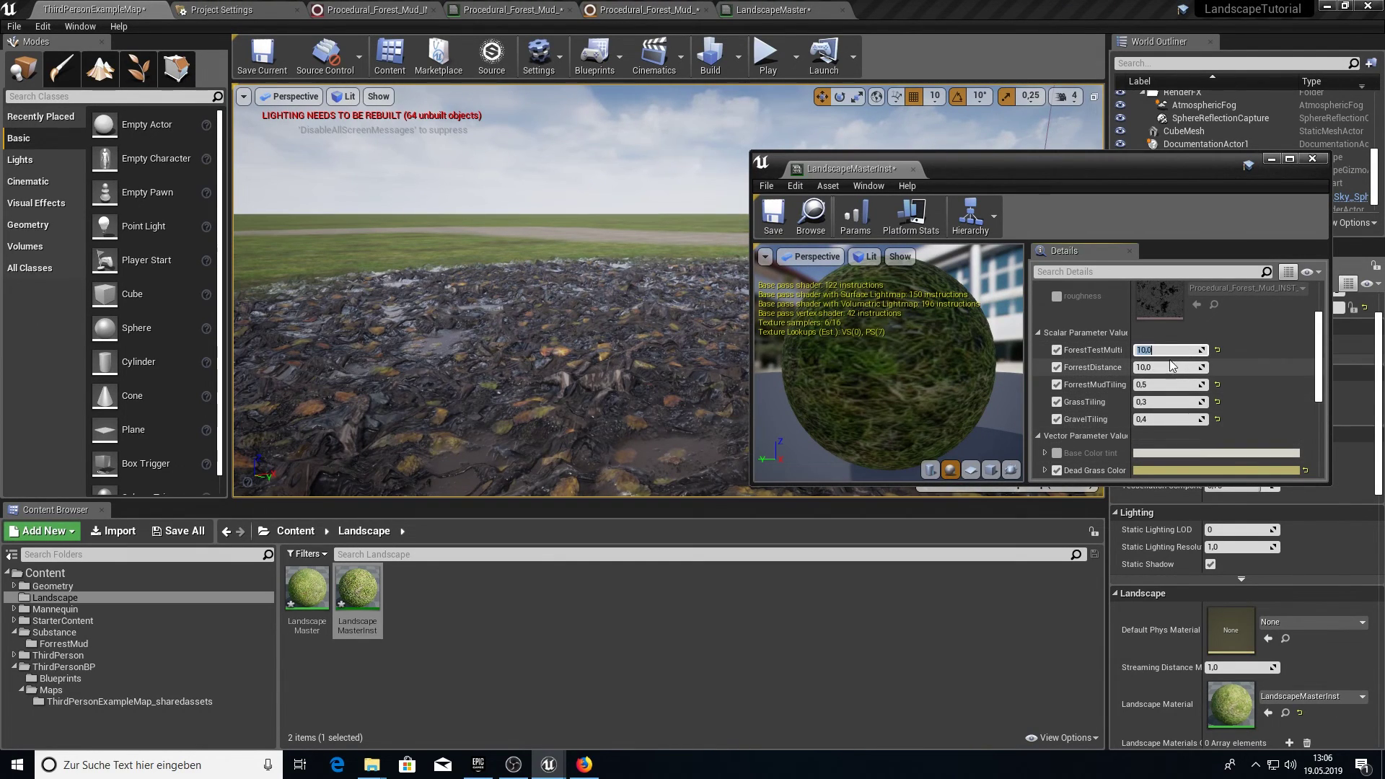
pyautogui.write('1')
pyautogui.moveTo(521, 332); pyautogui.dragTo(592, 303, button='right')
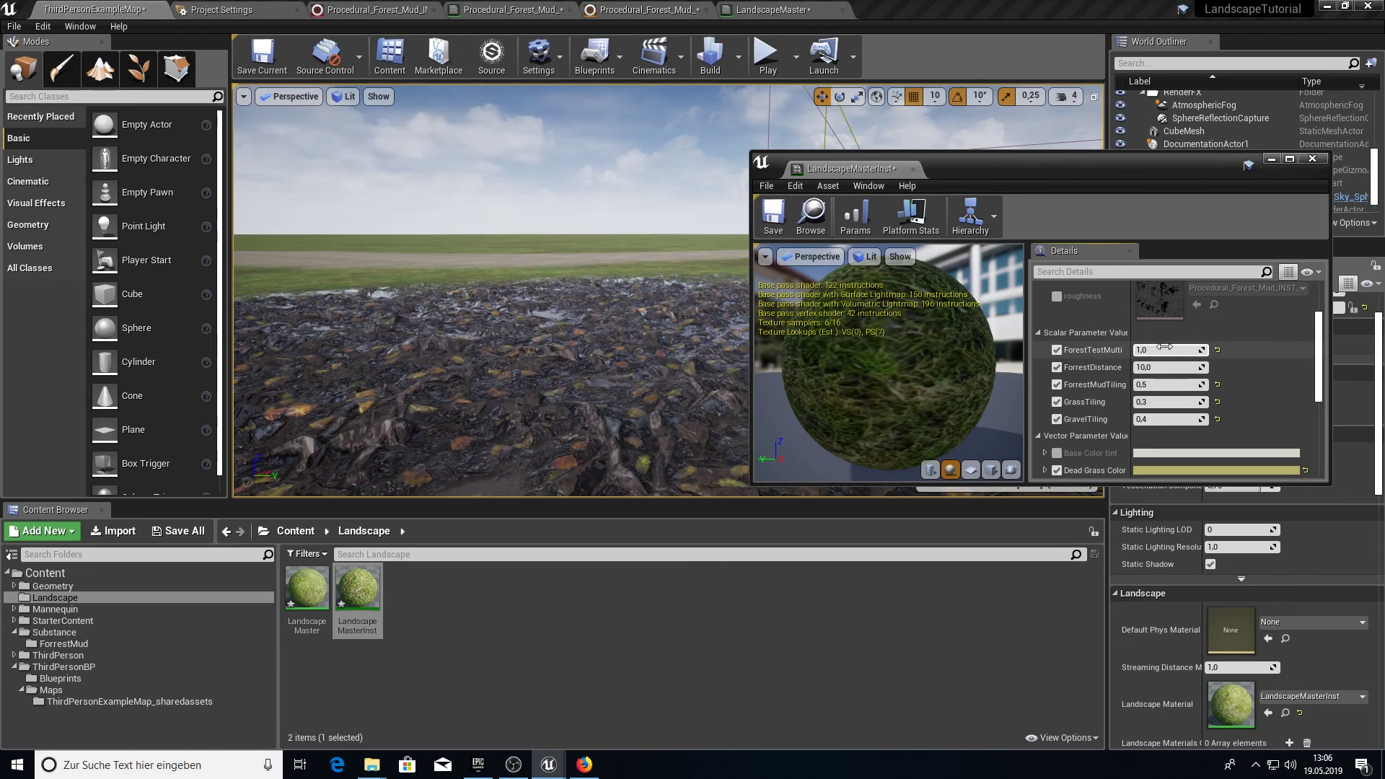
# Try a ForrestDistance of 1 and inspect the mud's displacement on the landscape
pyautogui.click(1155, 367)
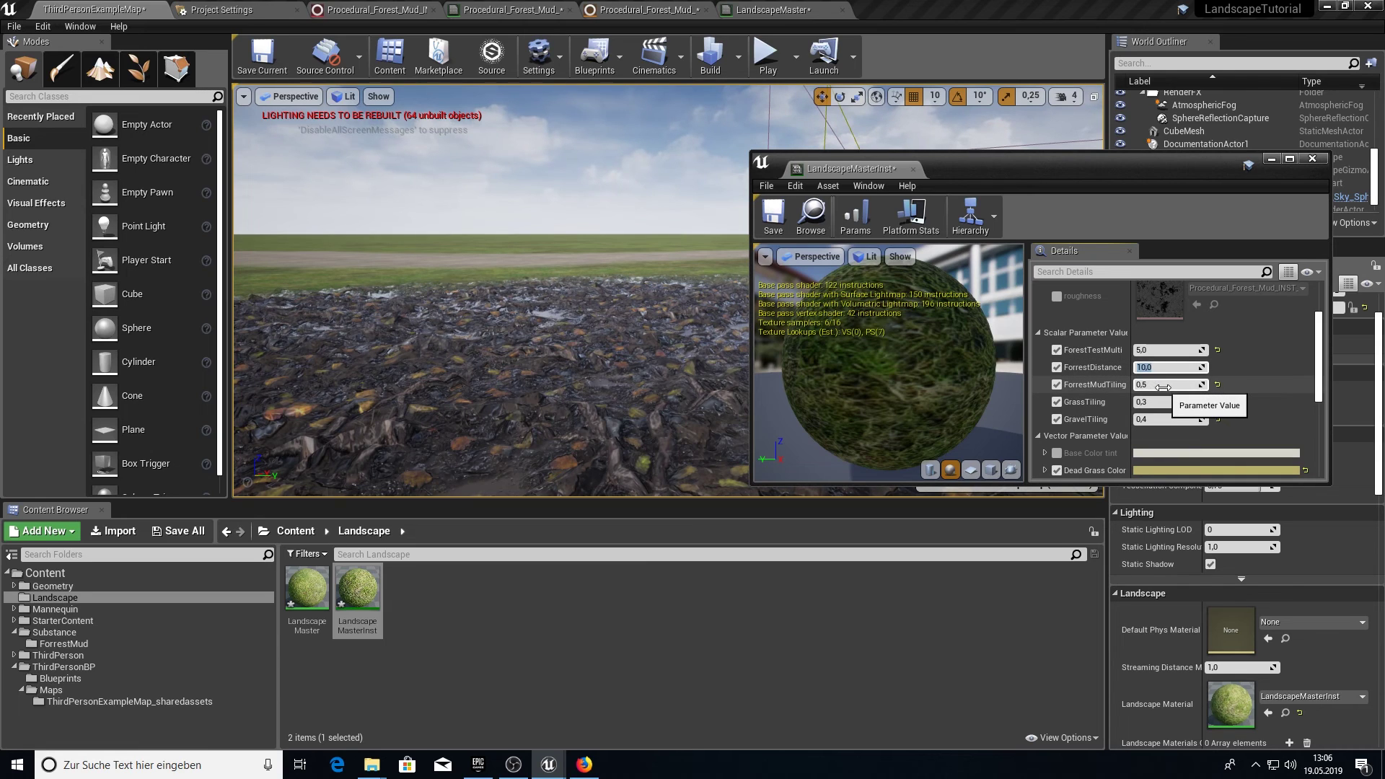
pyautogui.press('Return')
pyautogui.moveTo(497, 289); pyautogui.dragTo(427, 308, button='right')
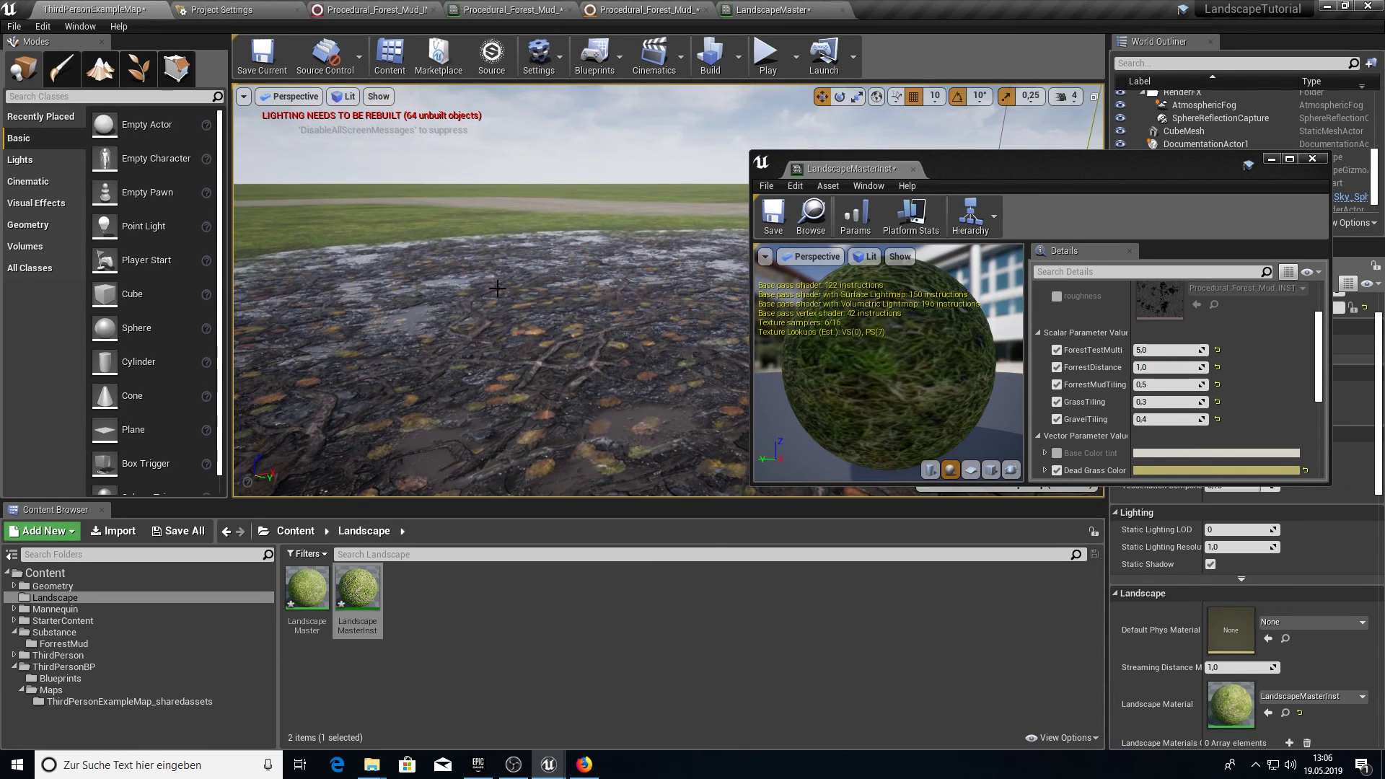
pyautogui.moveTo(615, 344); pyautogui.dragTo(673, 343, button='right')
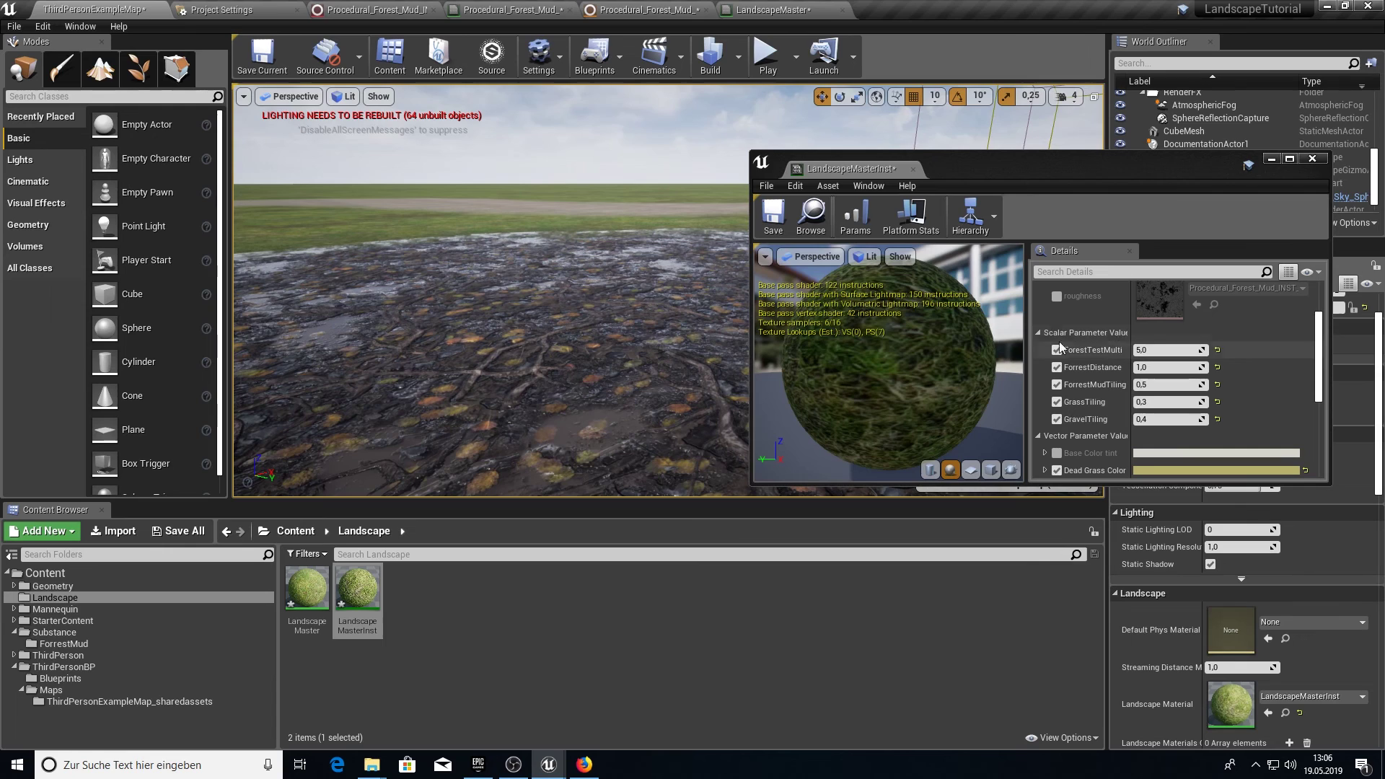
# Try ForrestDistance values of 2, 3 and 4, comparing the mud's displacement height
pyautogui.click(1168, 367)
pyautogui.write('2')
pyautogui.press('Return')
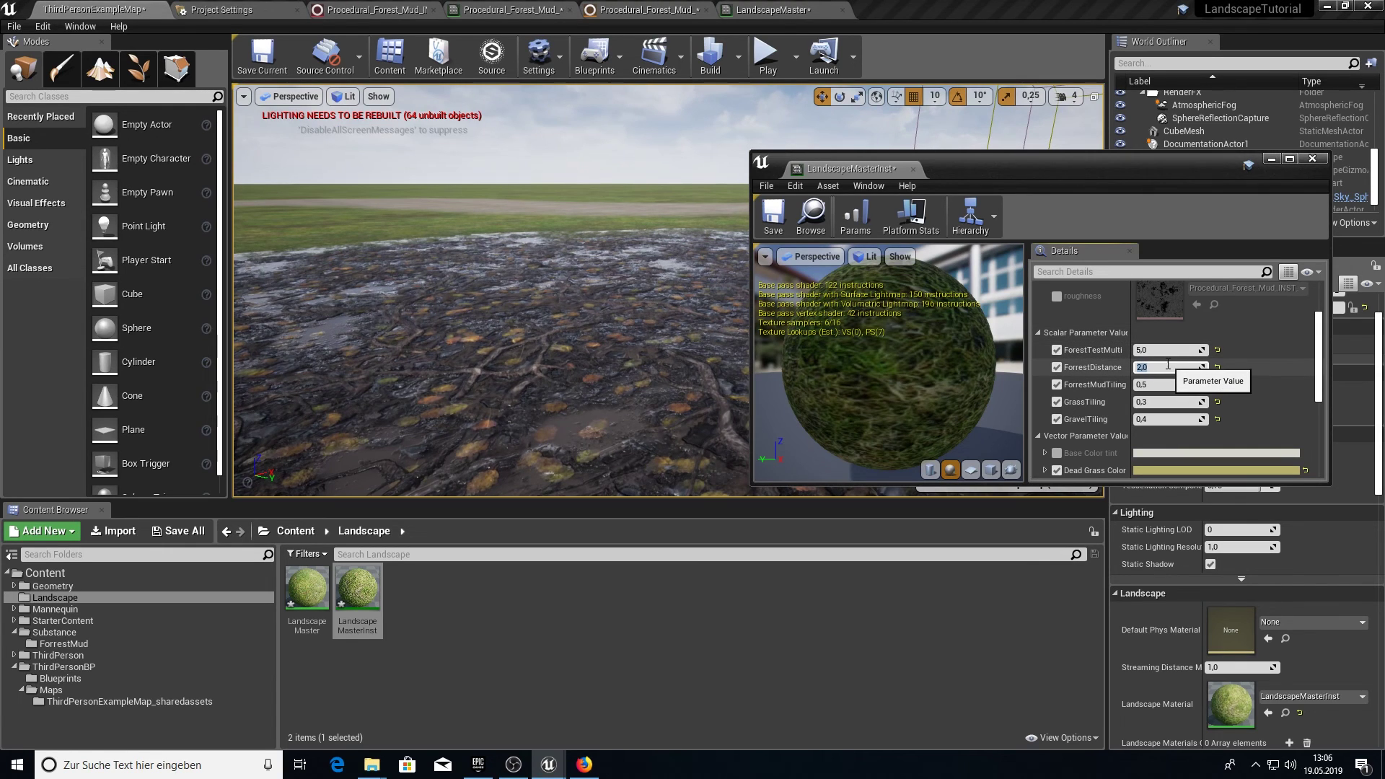
pyautogui.write('3')
pyautogui.press('Return')
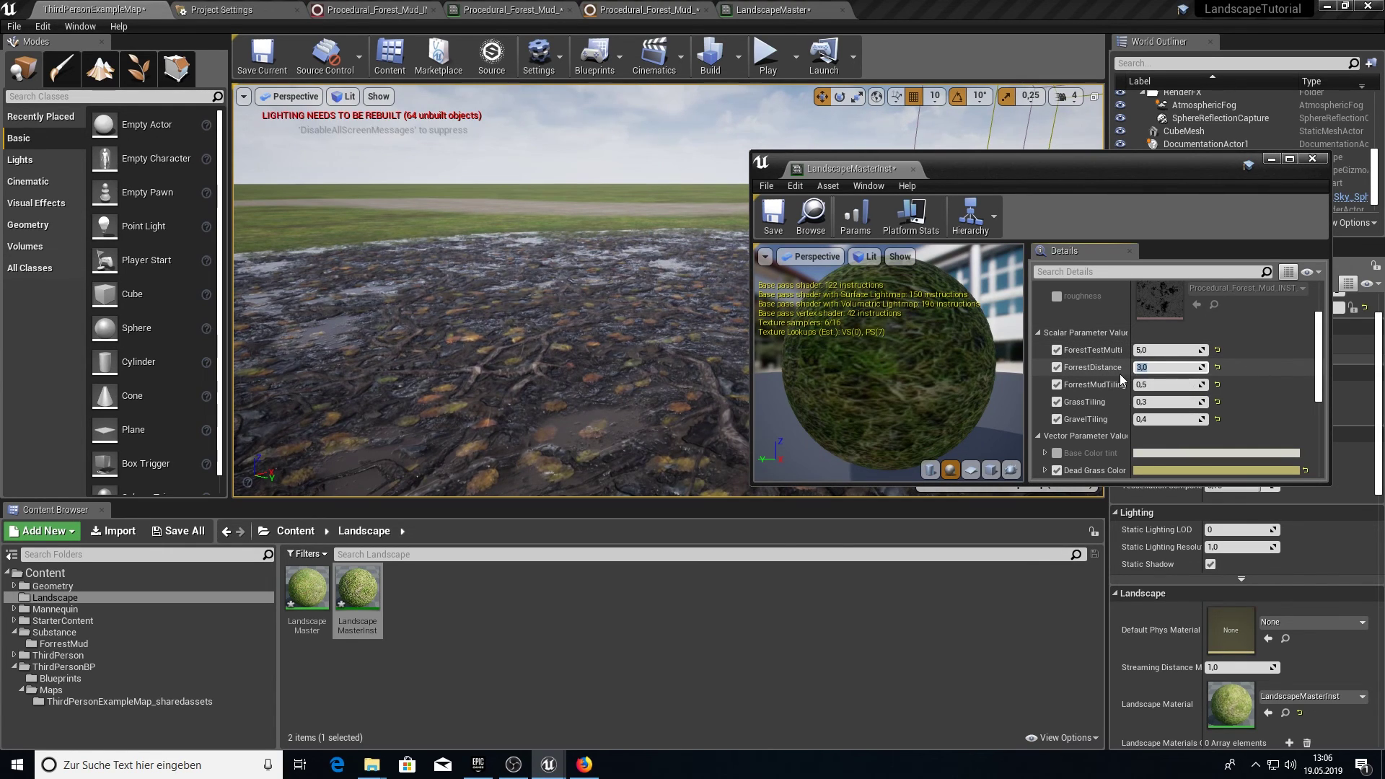
pyautogui.moveTo(615, 344); pyautogui.dragTo(664, 336, button='right')
pyautogui.click(1149, 367)
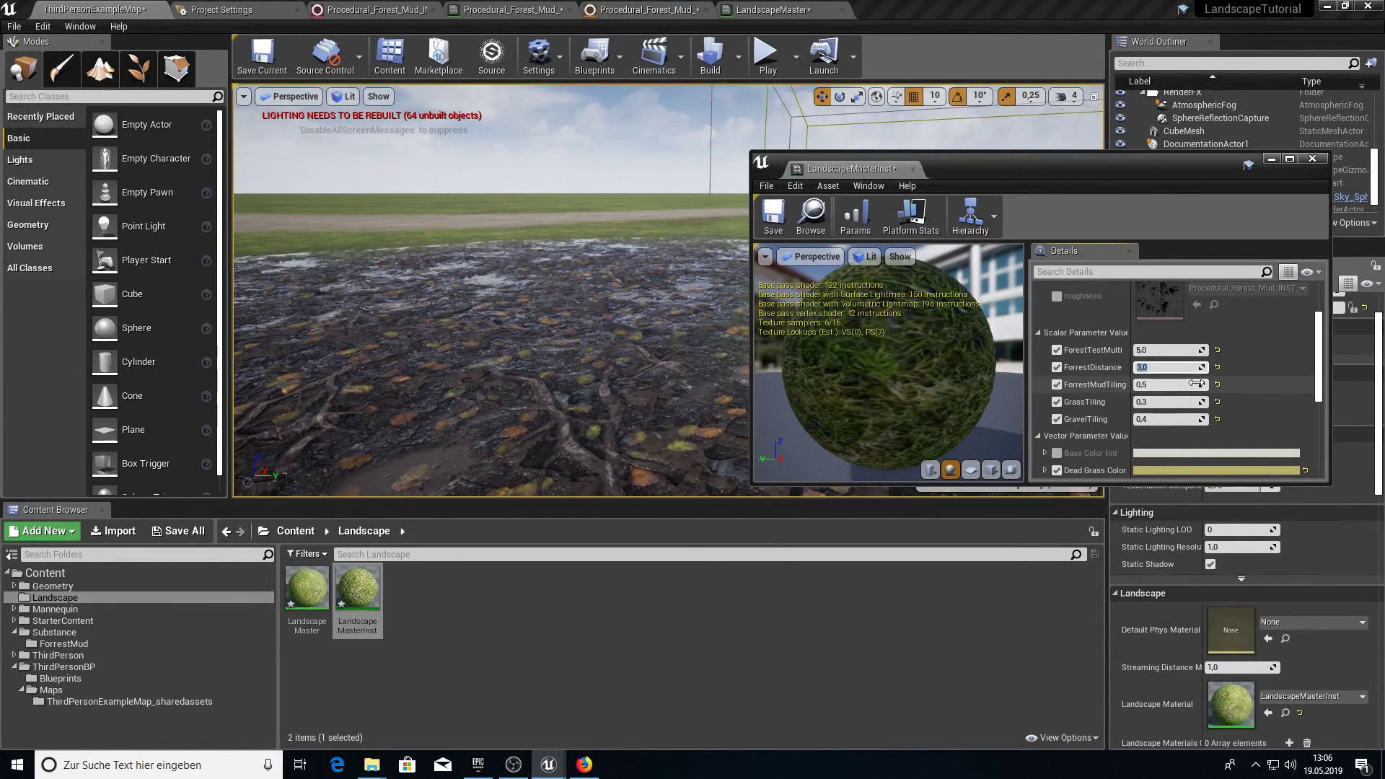
pyautogui.write('4')
pyautogui.press('Return')
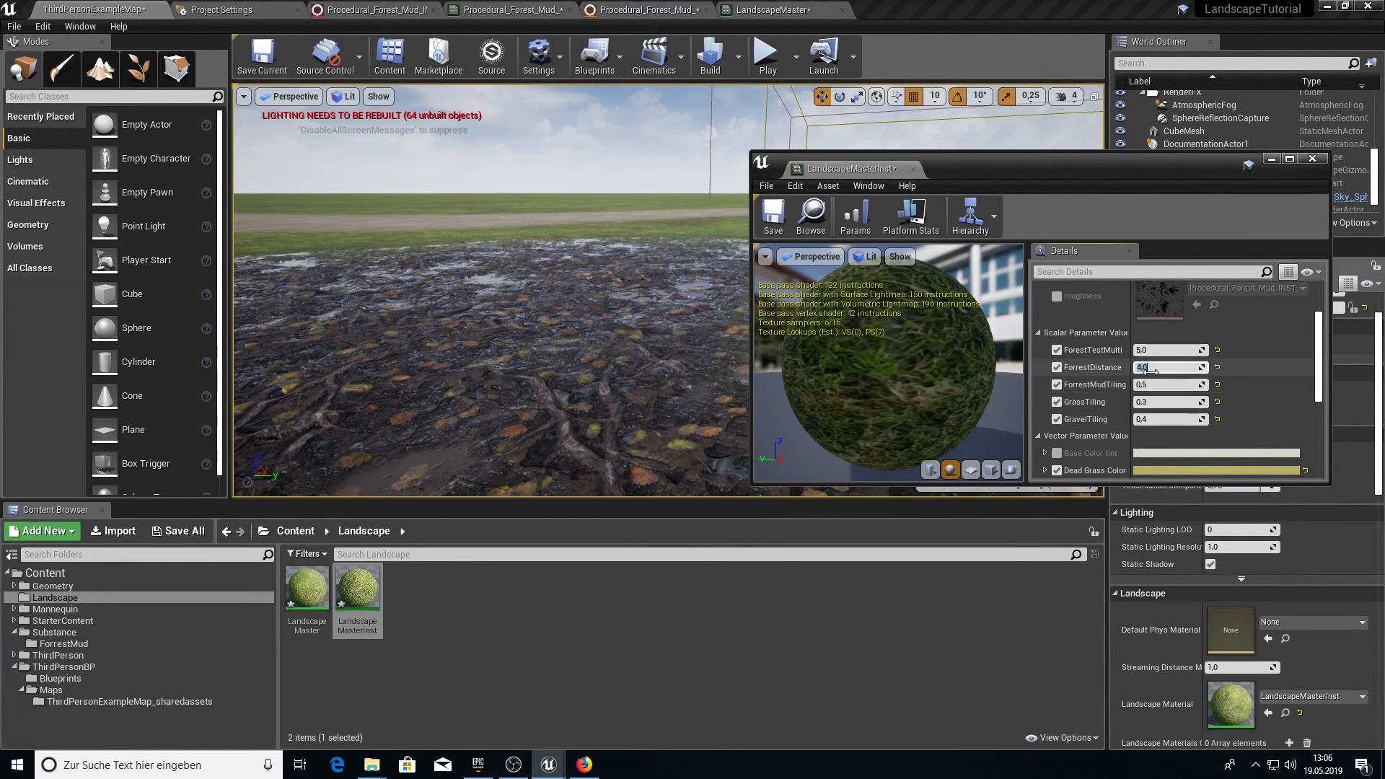
# Set ForrestDistance to 5, then save and close LandscapeMasterInst
pyautogui.click(1154, 368)
pyautogui.write('5')
pyautogui.press('Return')
pyautogui.moveTo(650, 303); pyautogui.dragTo(549, 310, button='right')
pyautogui.click(772, 215)
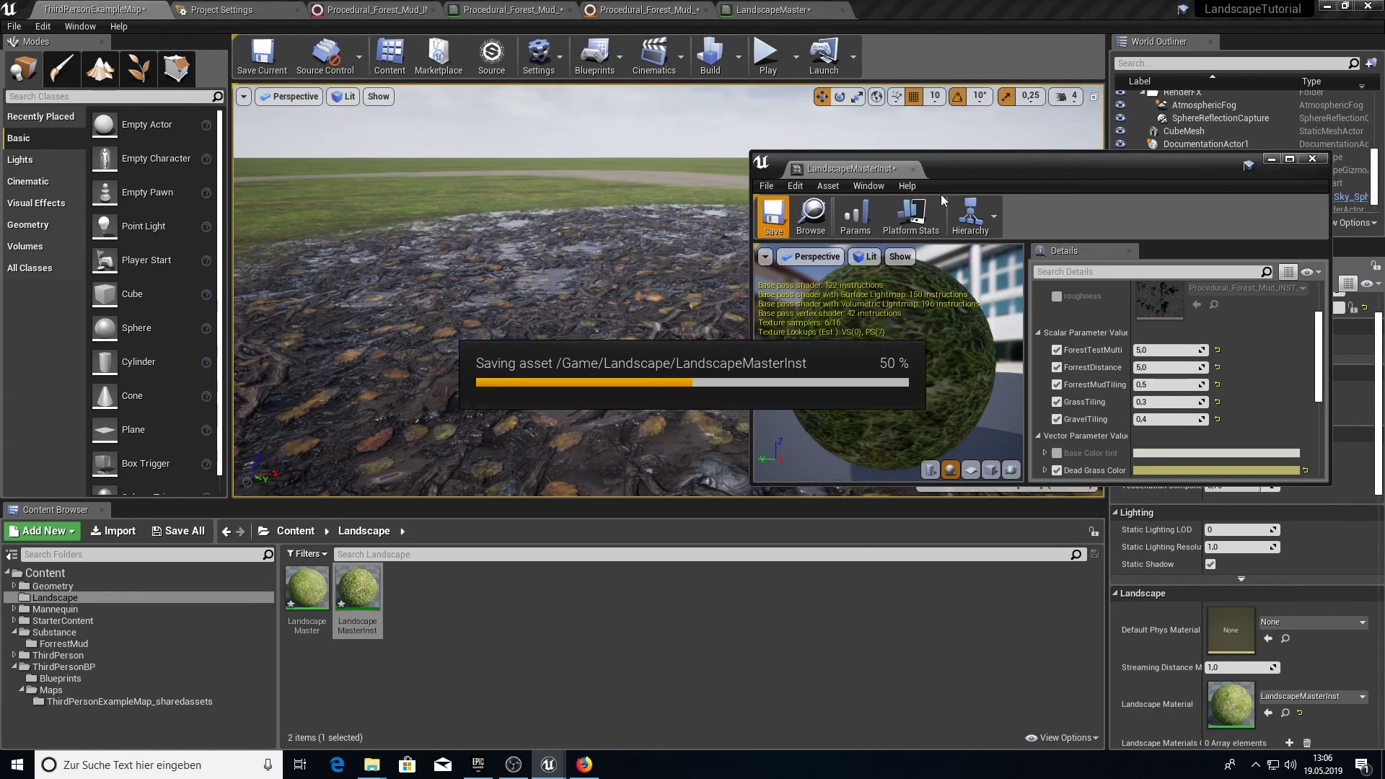
pyautogui.click(1313, 158)
# Move the ThirdPersonCharacter off the starting platform onto the open grass near the painted path and mud patch
pyautogui.press('s')
pyautogui.moveTo(634, 325); pyautogui.dragTo(880, 245, button='right')
pyautogui.press('w')
pyautogui.press('w')
pyautogui.moveTo(686, 238); pyautogui.dragTo(710, 305, button='right')
pyautogui.click(722, 312)
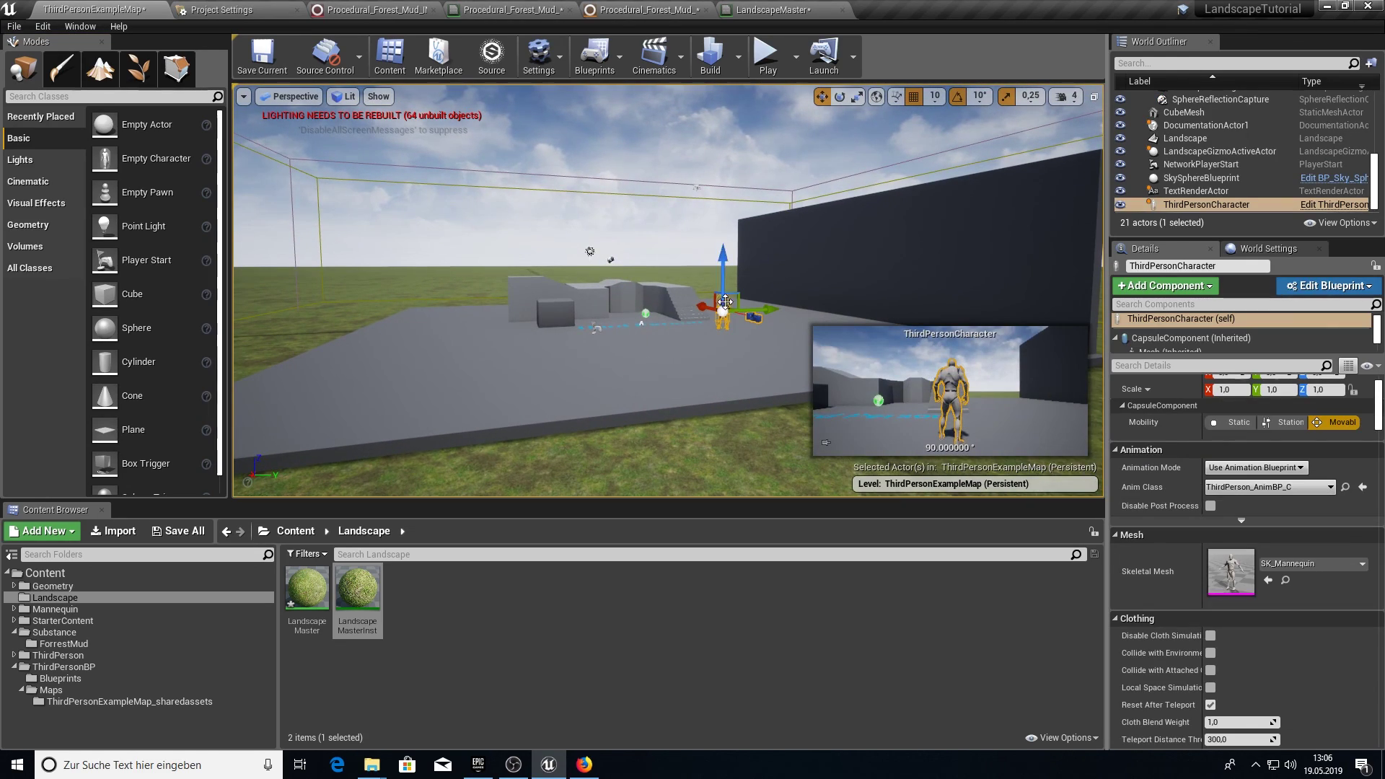
pyautogui.moveTo(724, 309); pyautogui.dragTo(283, 399)
pyautogui.moveTo(283, 399); pyautogui.dragTo(173, 397, button='right')
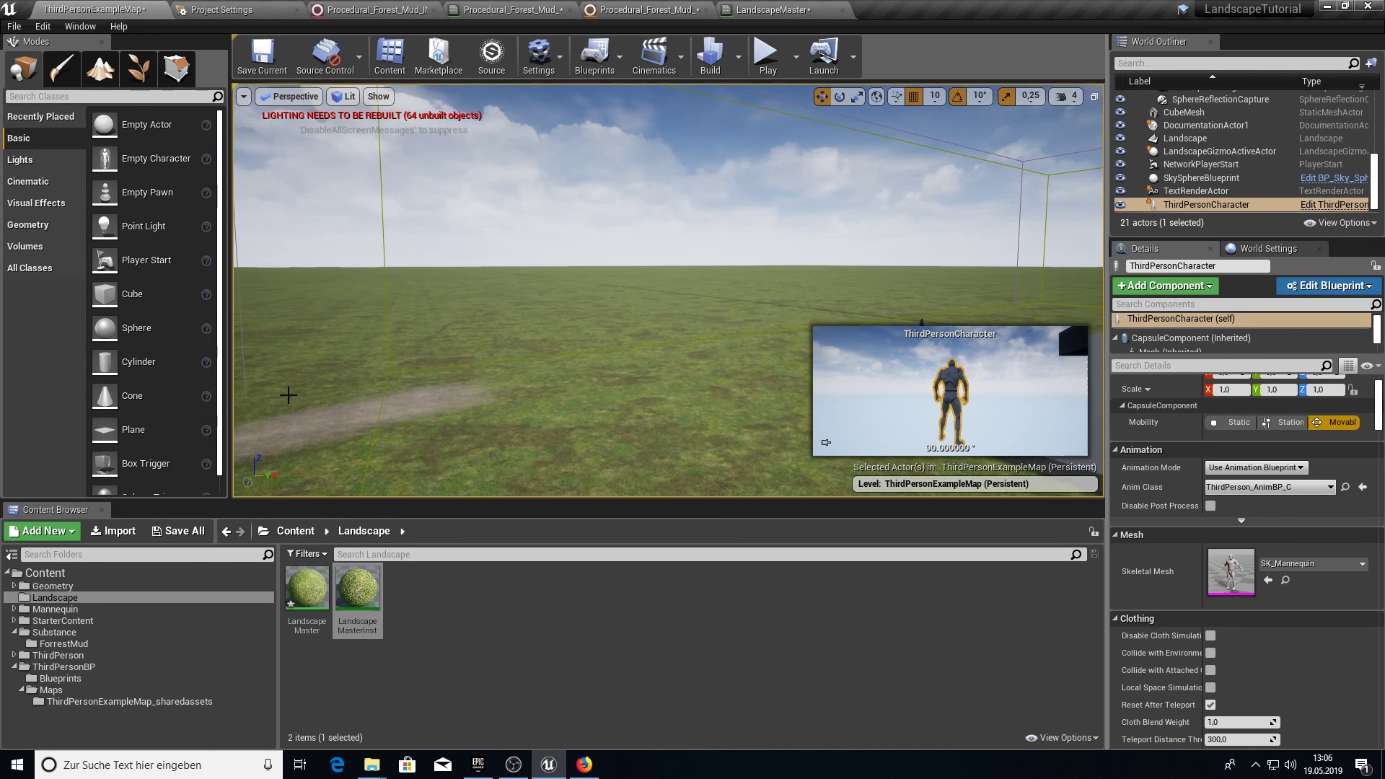
pyautogui.moveTo(387, 378); pyautogui.dragTo(491, 418, button='right')
pyautogui.moveTo(584, 333); pyautogui.dragTo(584, 333, button='right')
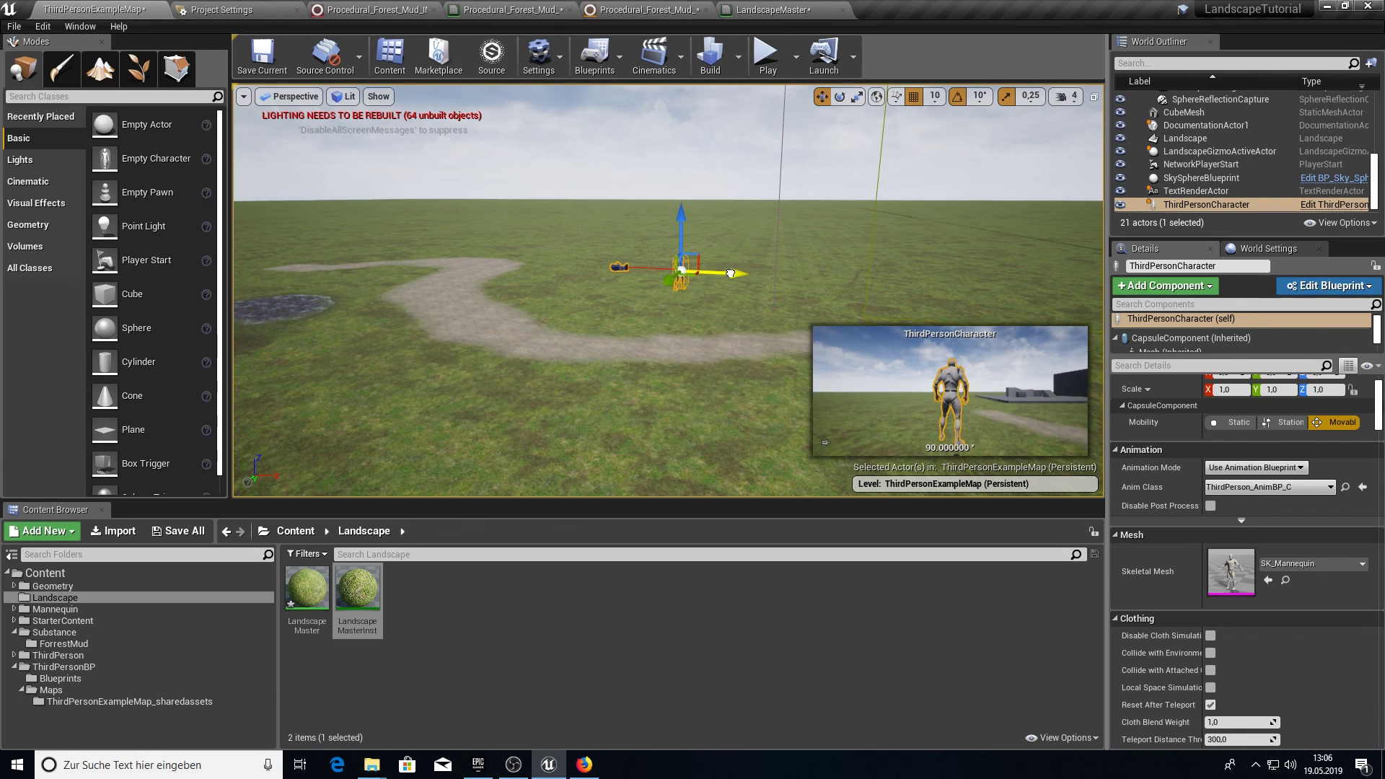
# Play the level, run the character across the painted mud to inspect its displacement, and stop the play session
pyautogui.click(767, 54)
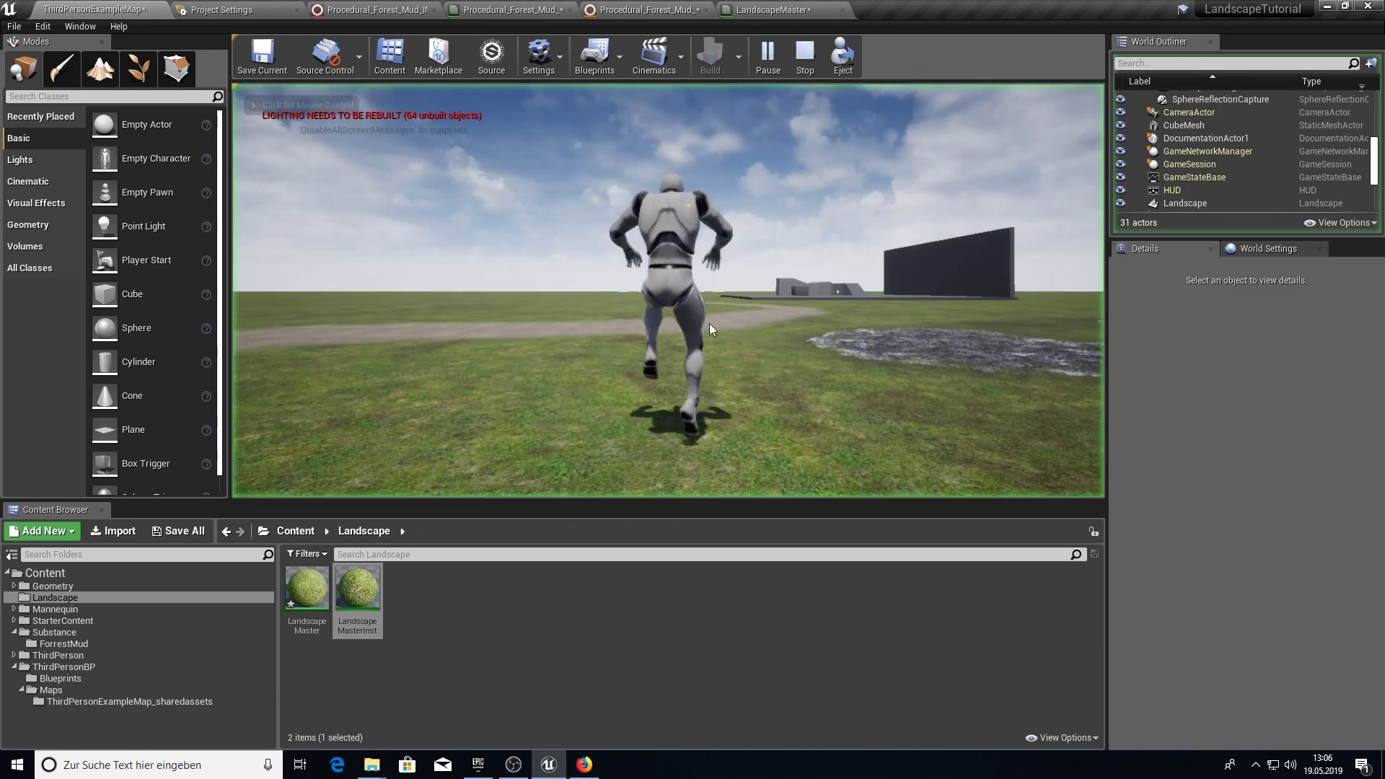
pyautogui.press('w')
pyautogui.press('w')
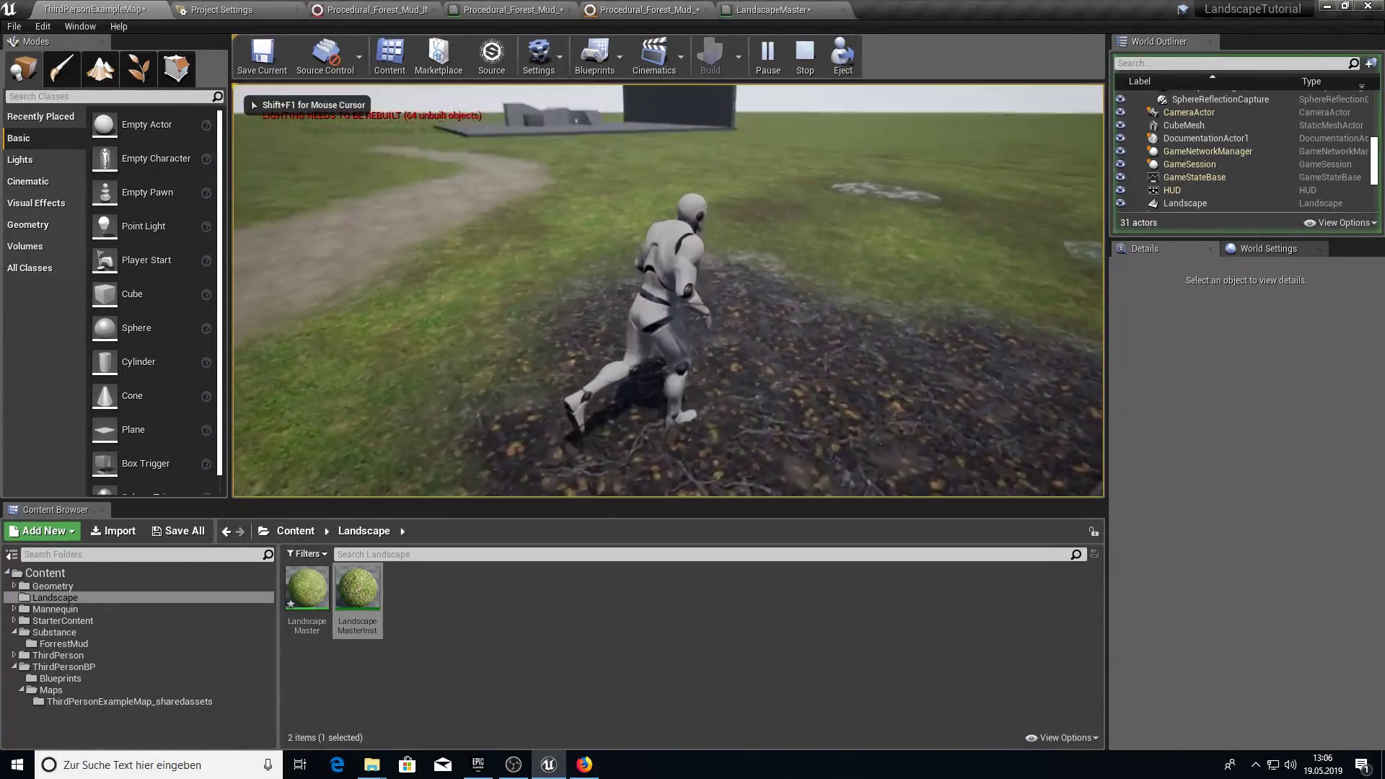
pyautogui.press('w')
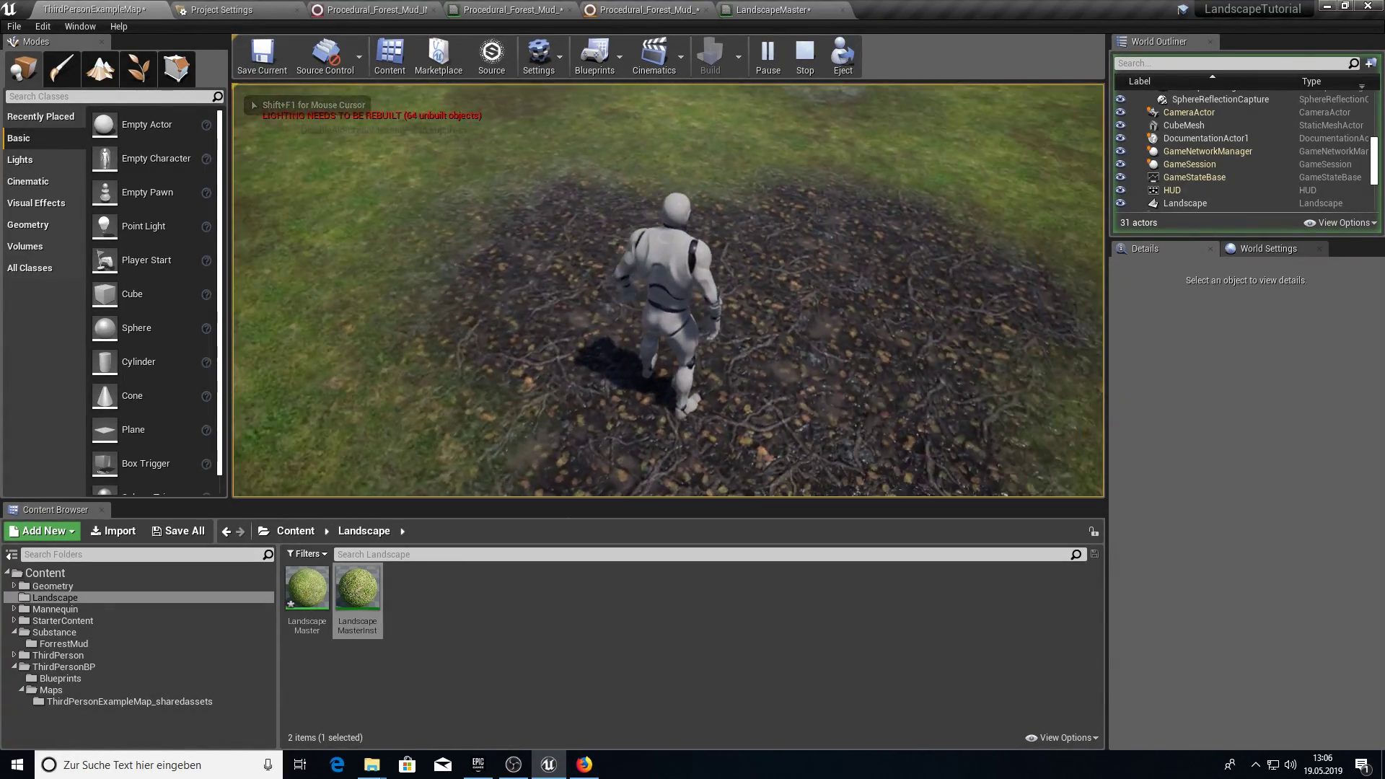
pyautogui.press('d')
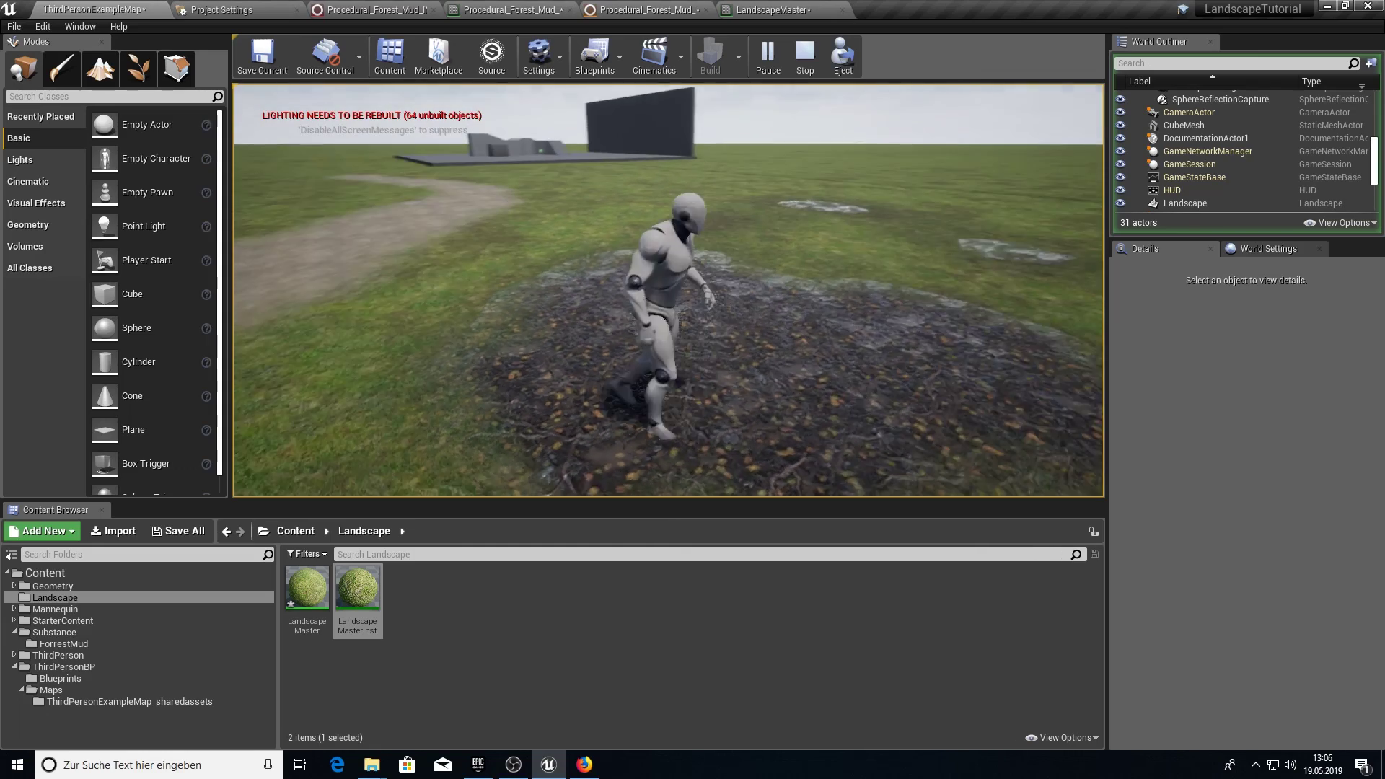
pyautogui.press('w')
pyautogui.press('s')
pyautogui.press('w')
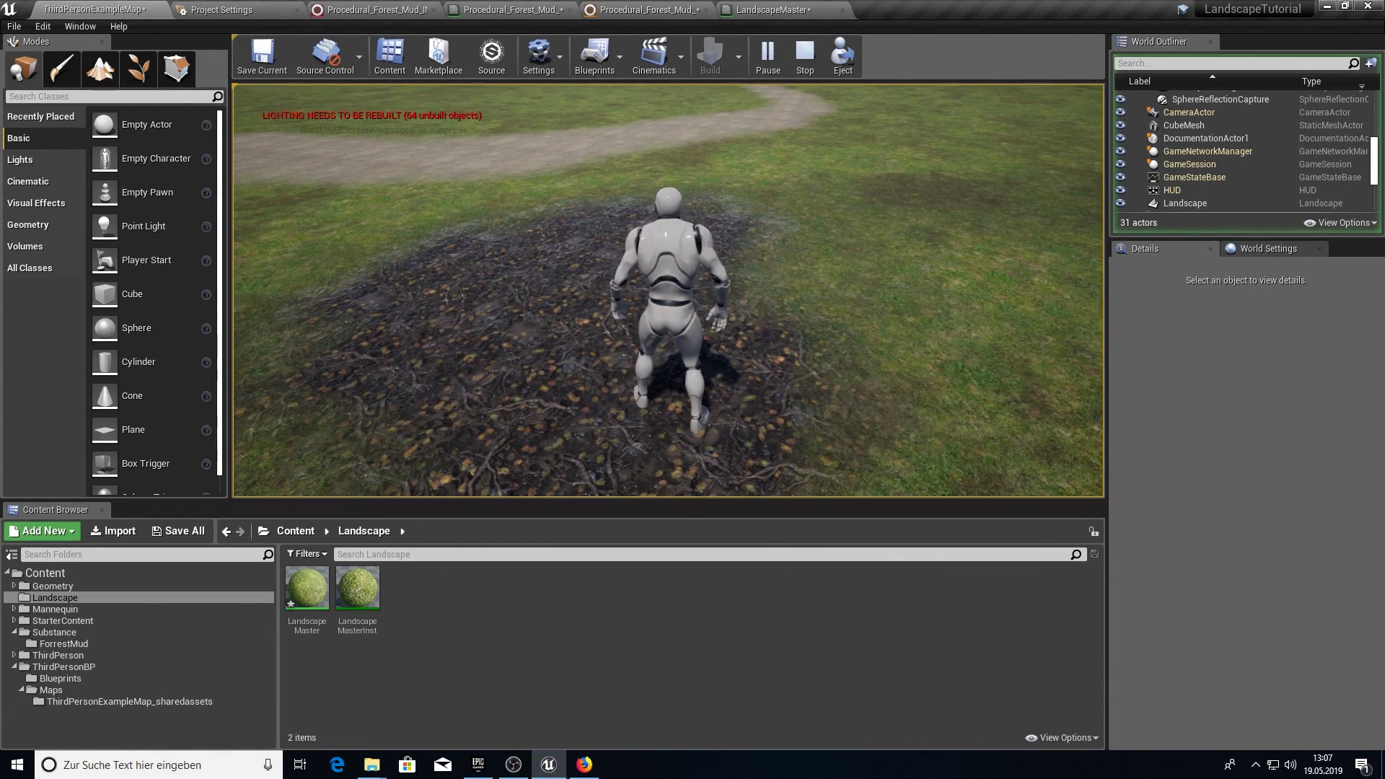
pyautogui.press('d')
pyautogui.press('s')
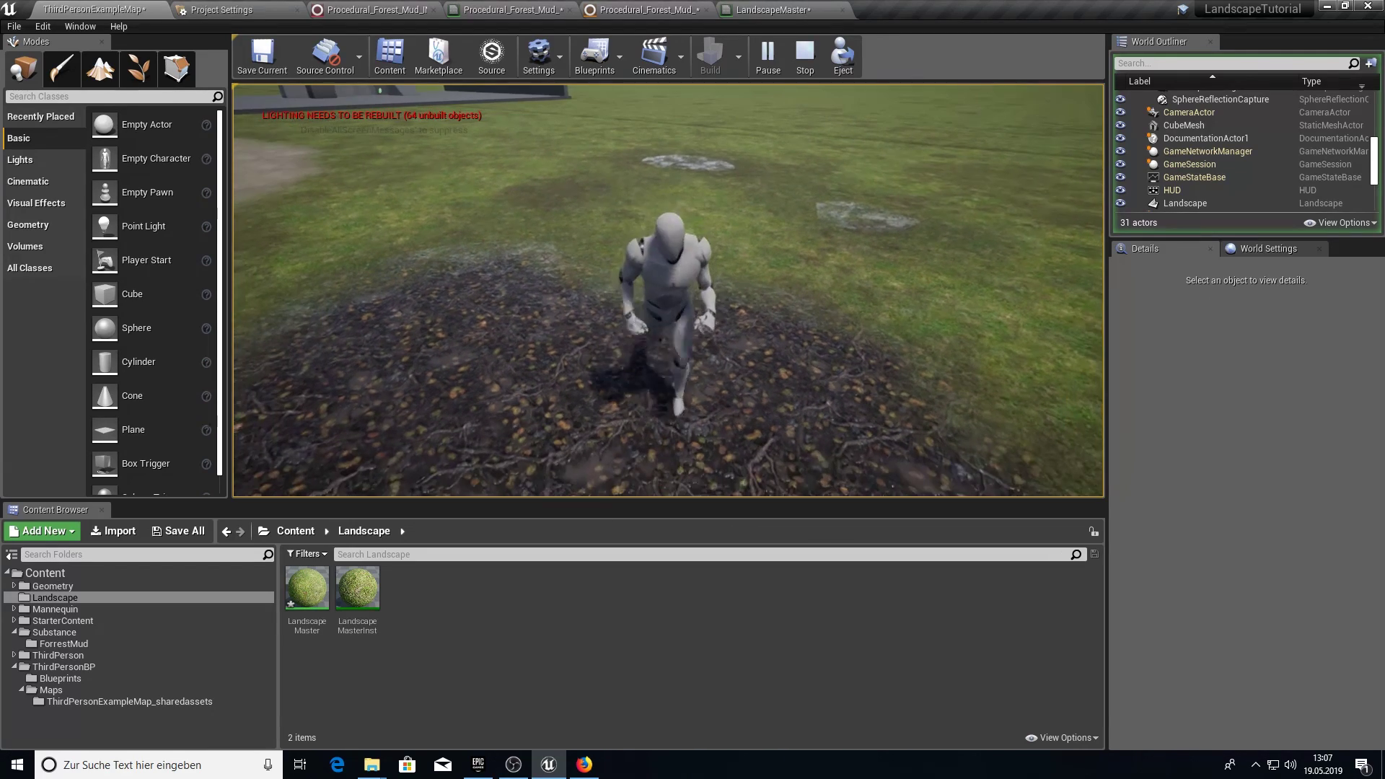
pyautogui.press('Escape')
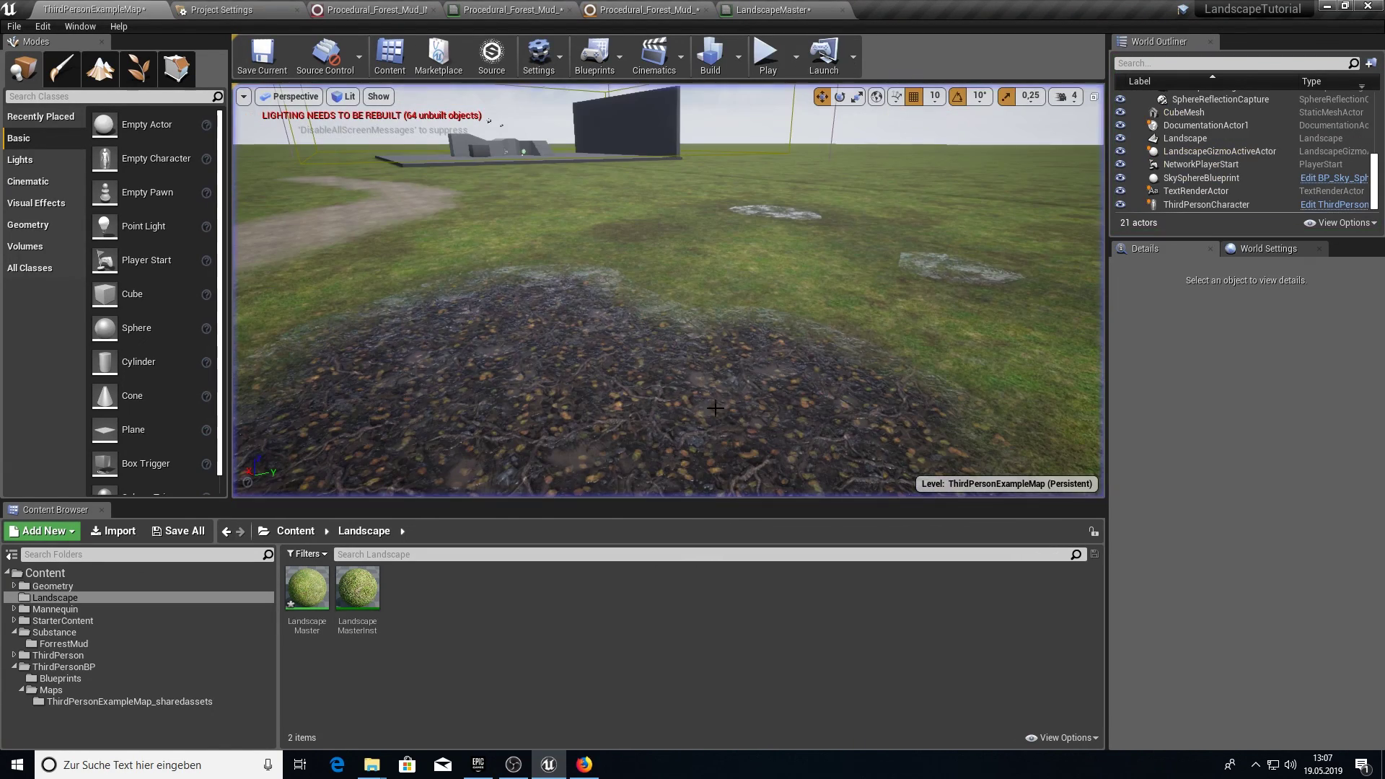
# Open the Procedural_Forest_Mud substance graph instance from the ForrestMud folder, review its input parameters, and return to the level
pyautogui.click(63, 644)
pyautogui.click(363, 601)
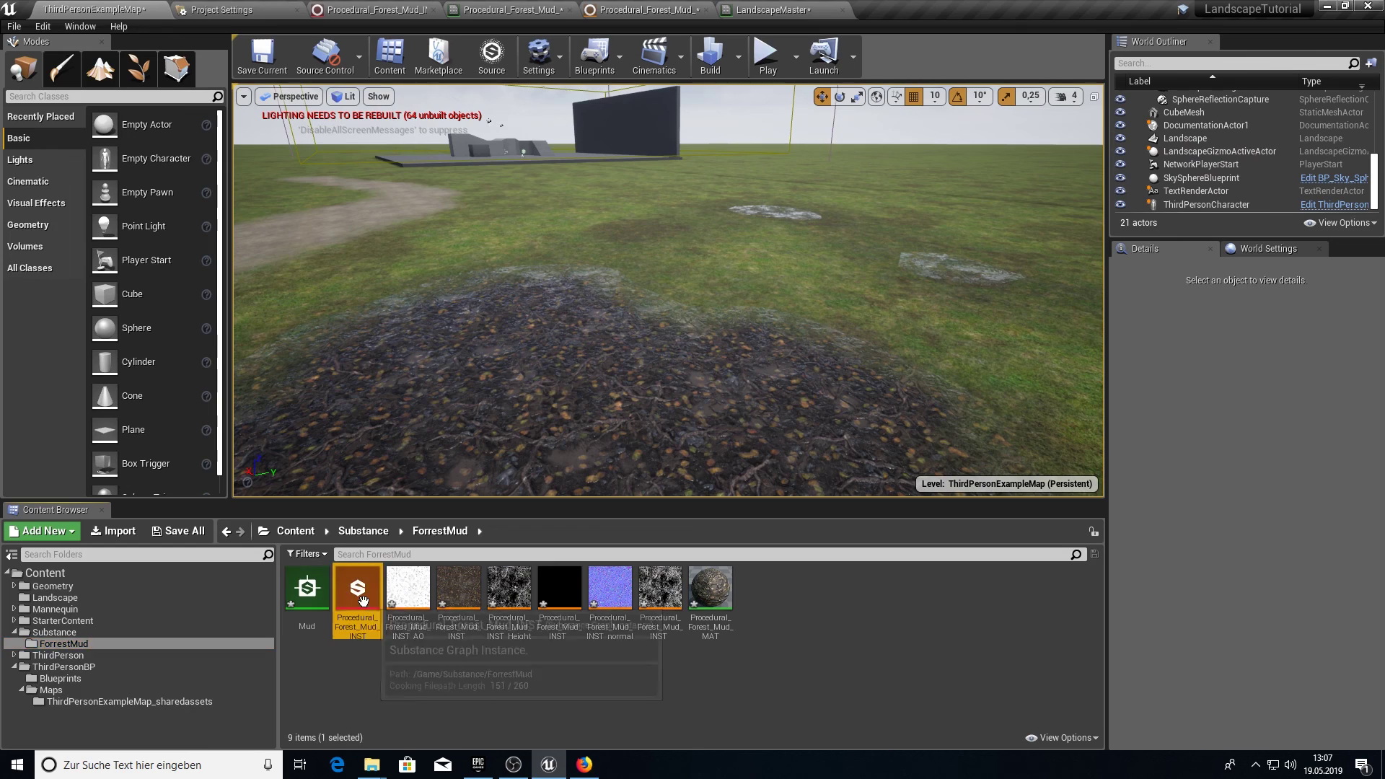
pyautogui.doubleClick(363, 601)
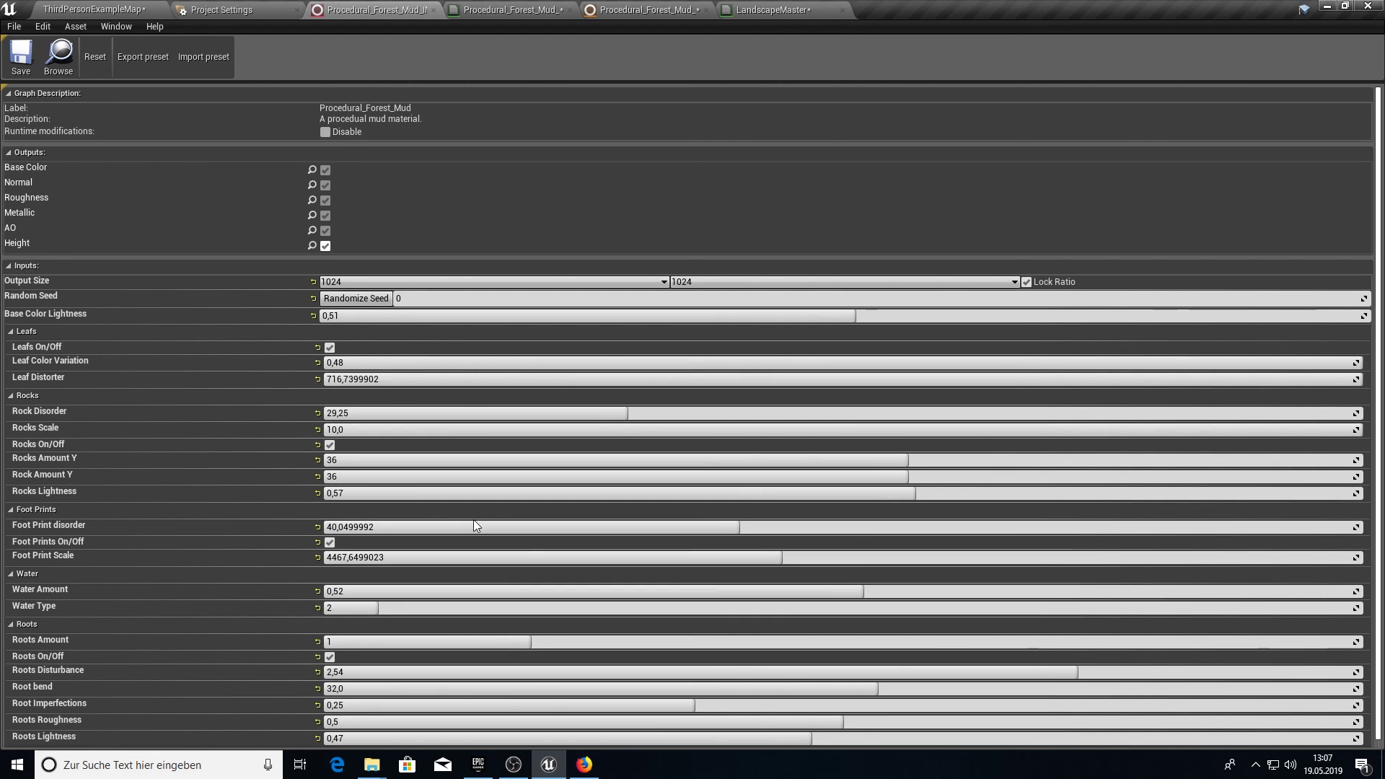
pyautogui.scroll(-1, 479, 479)
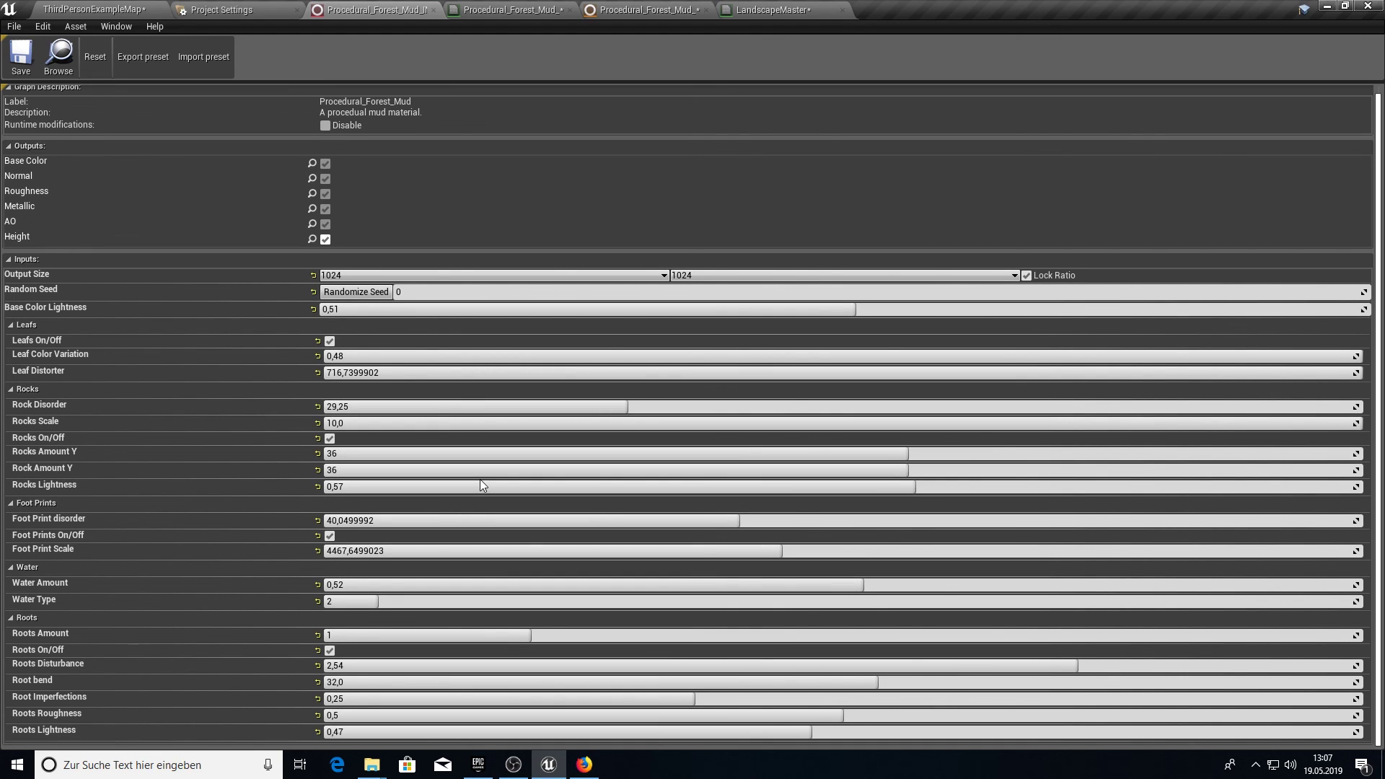
pyautogui.click(148, 6)
pyautogui.click(672, 704)
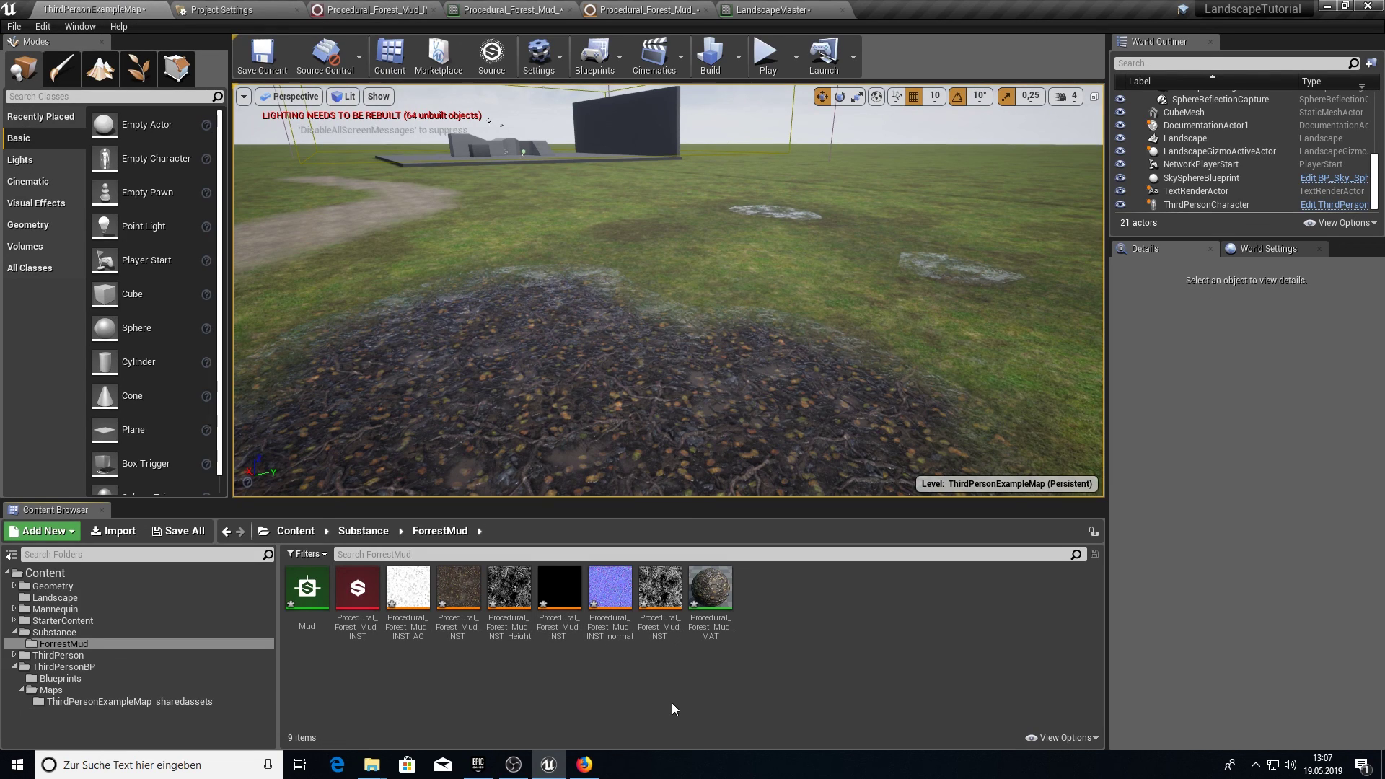